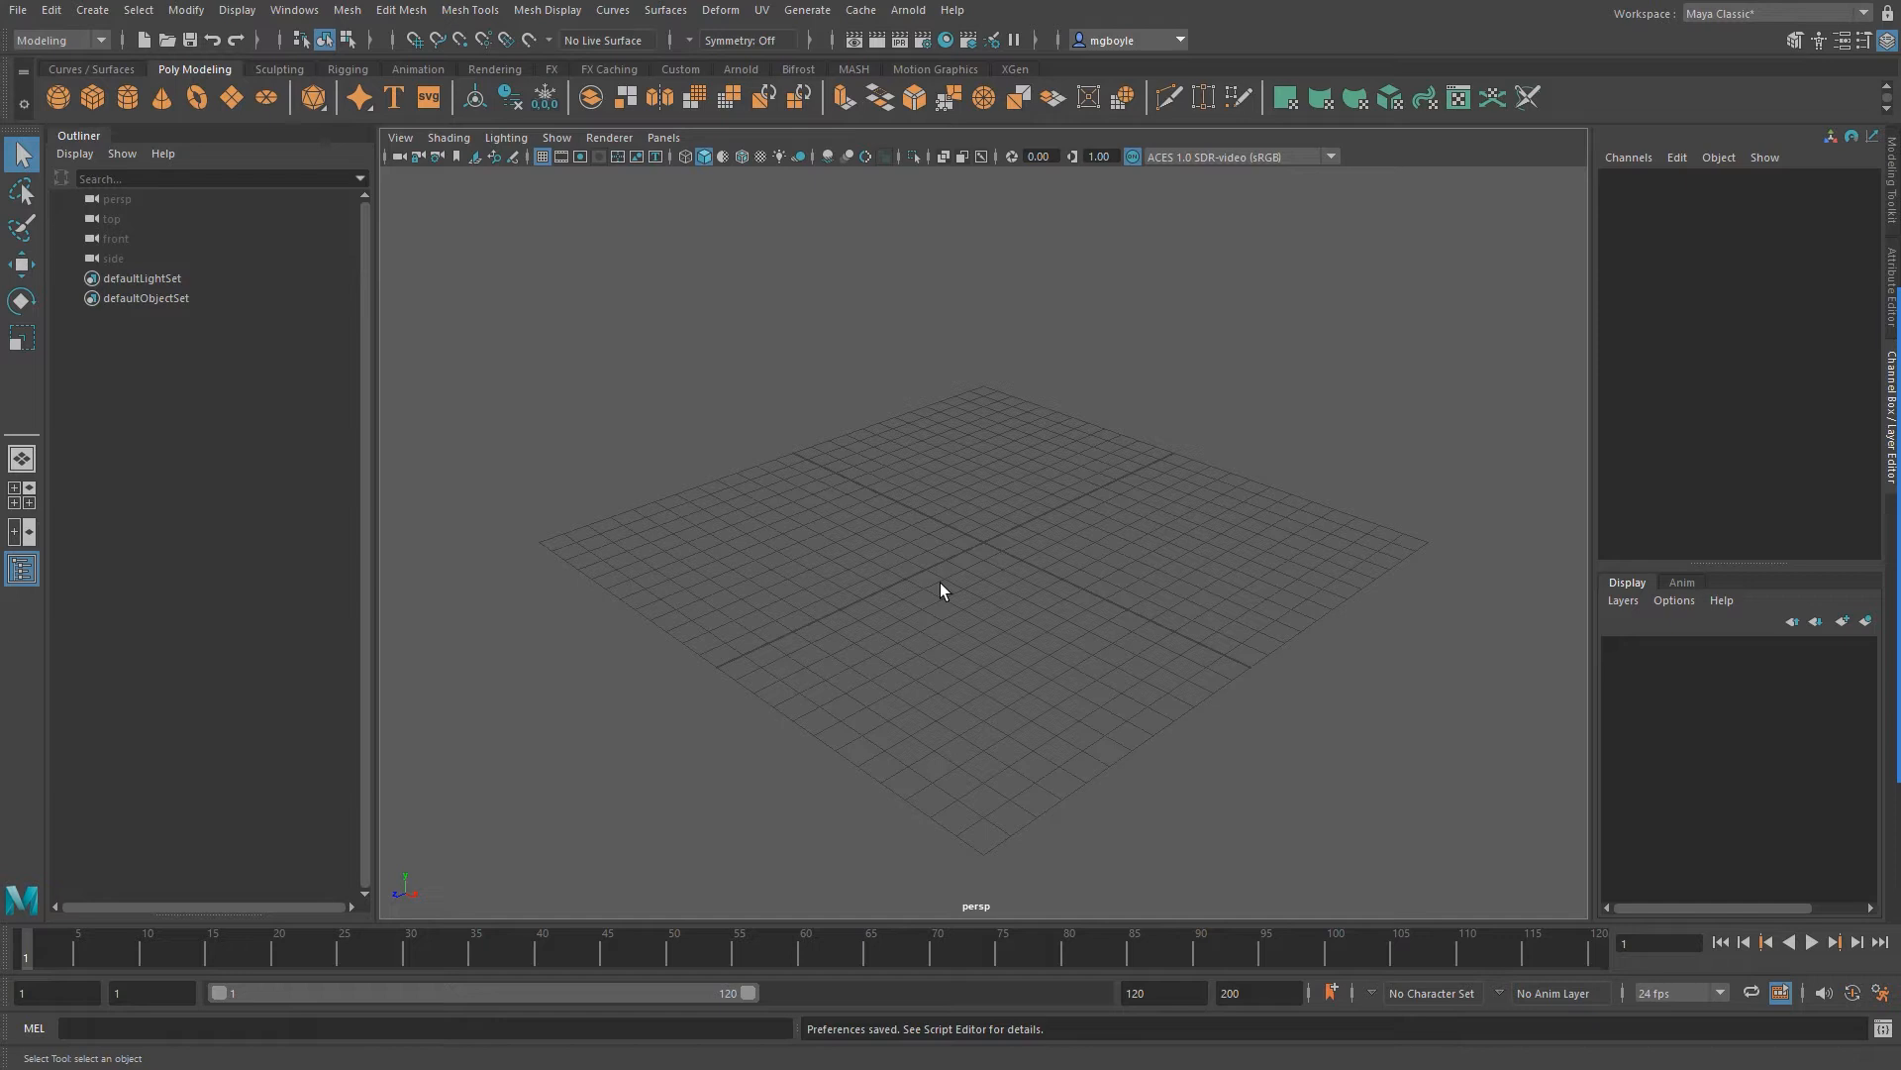
Import fish.jpg from the sourceimages folder as an image plane in the side view
key("space")
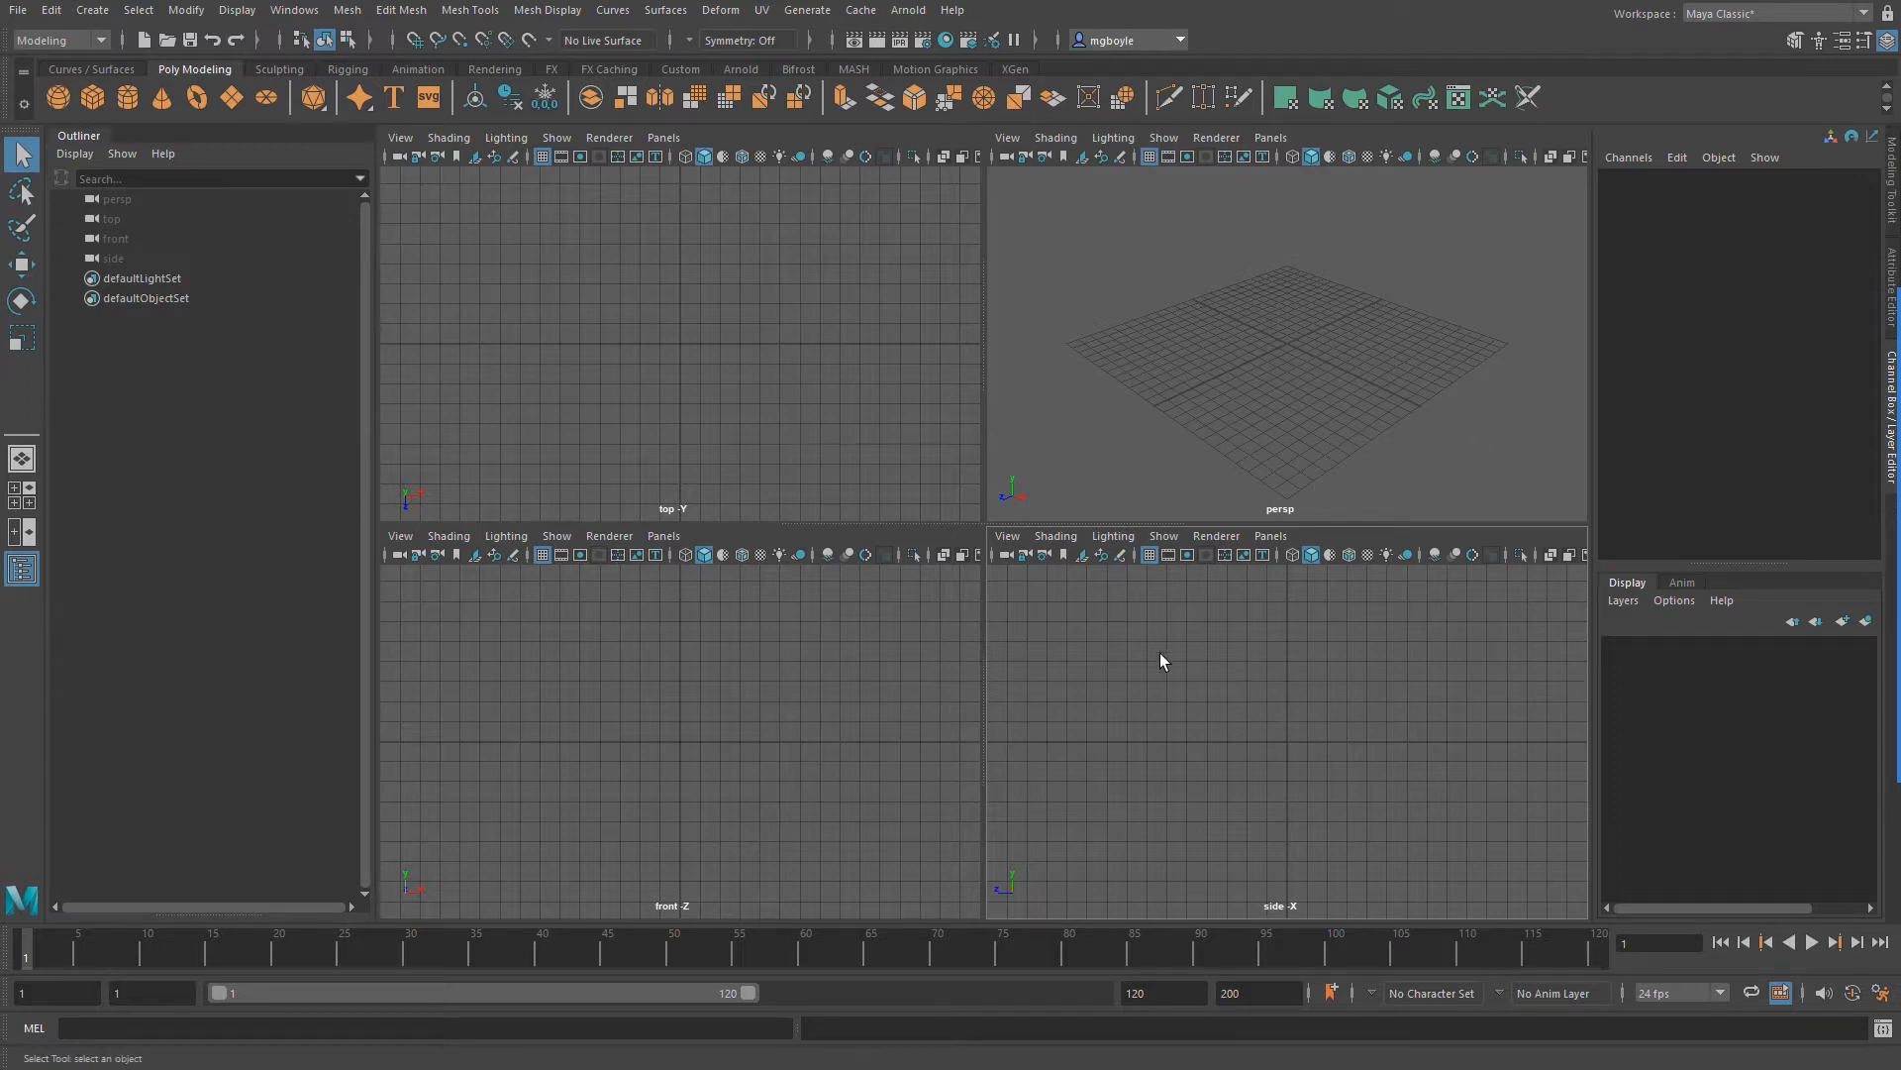
key("space")
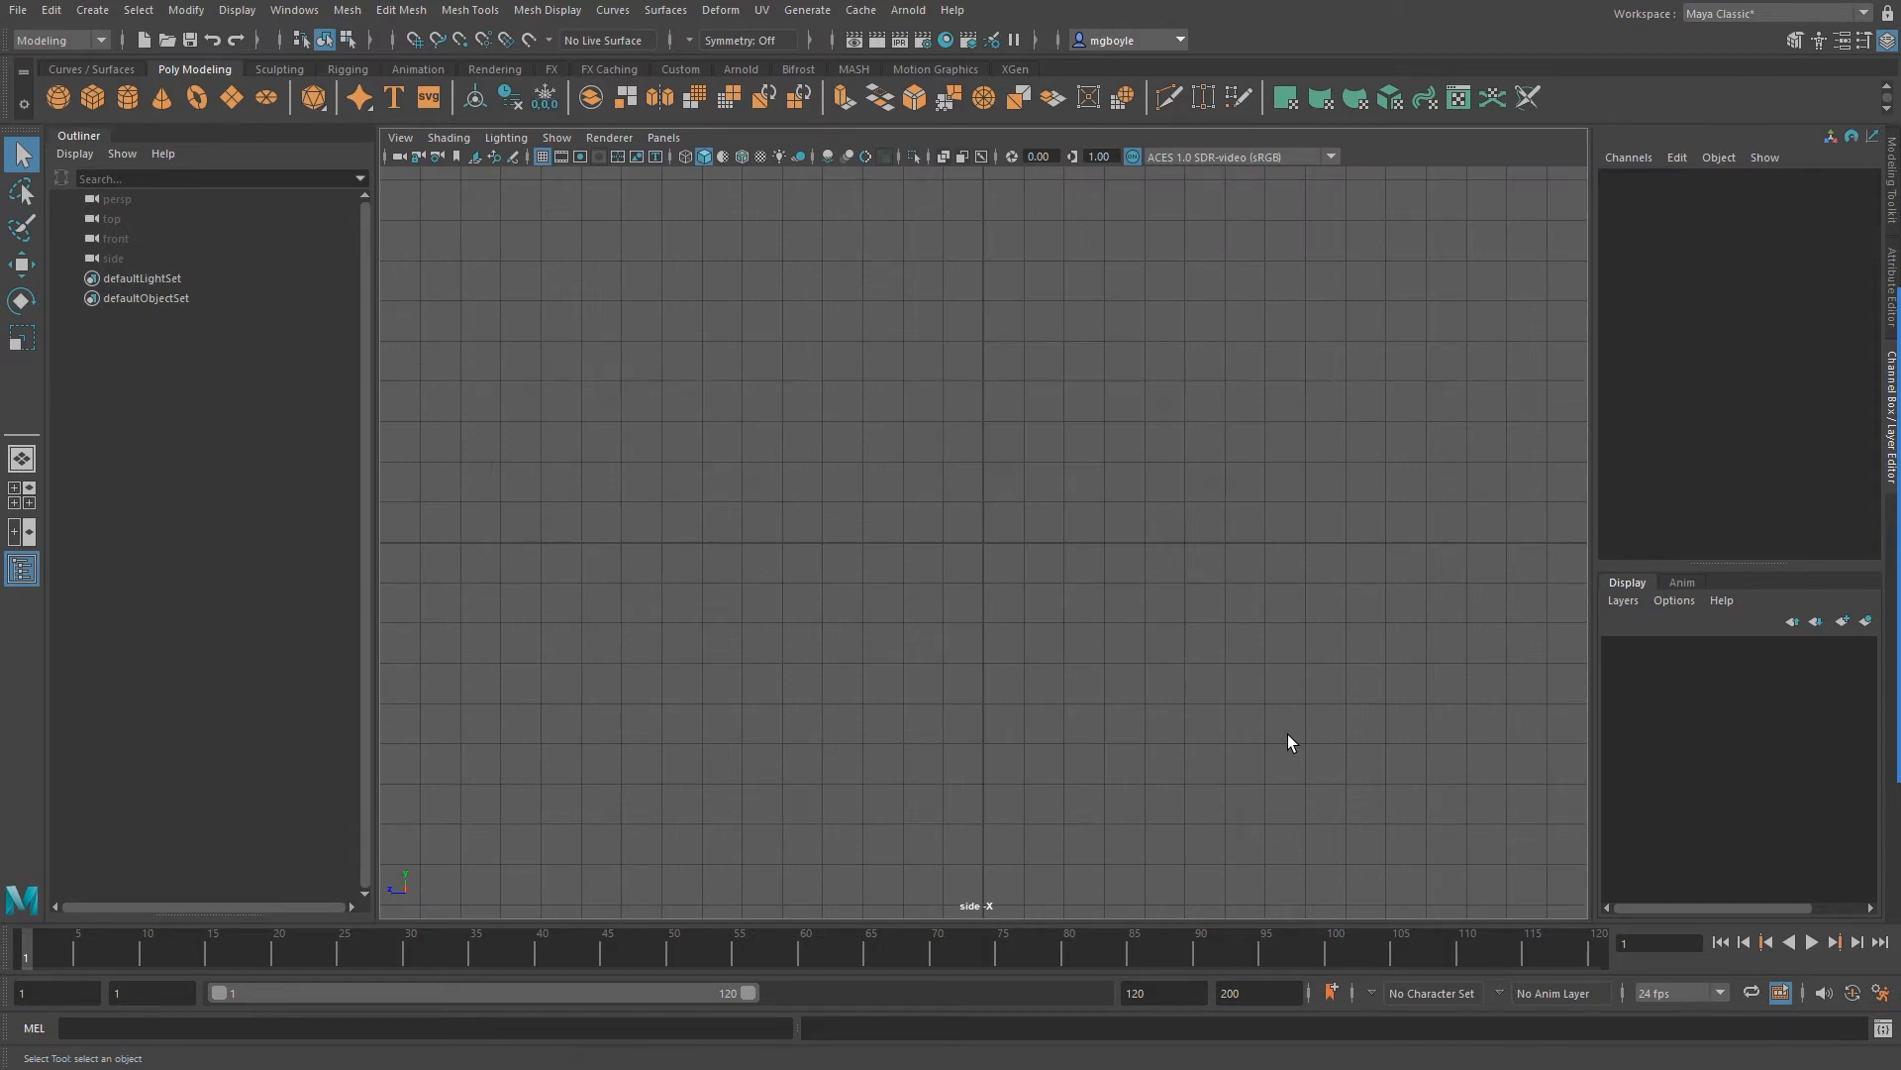
left_click(401, 139)
mouse_move(462, 574)
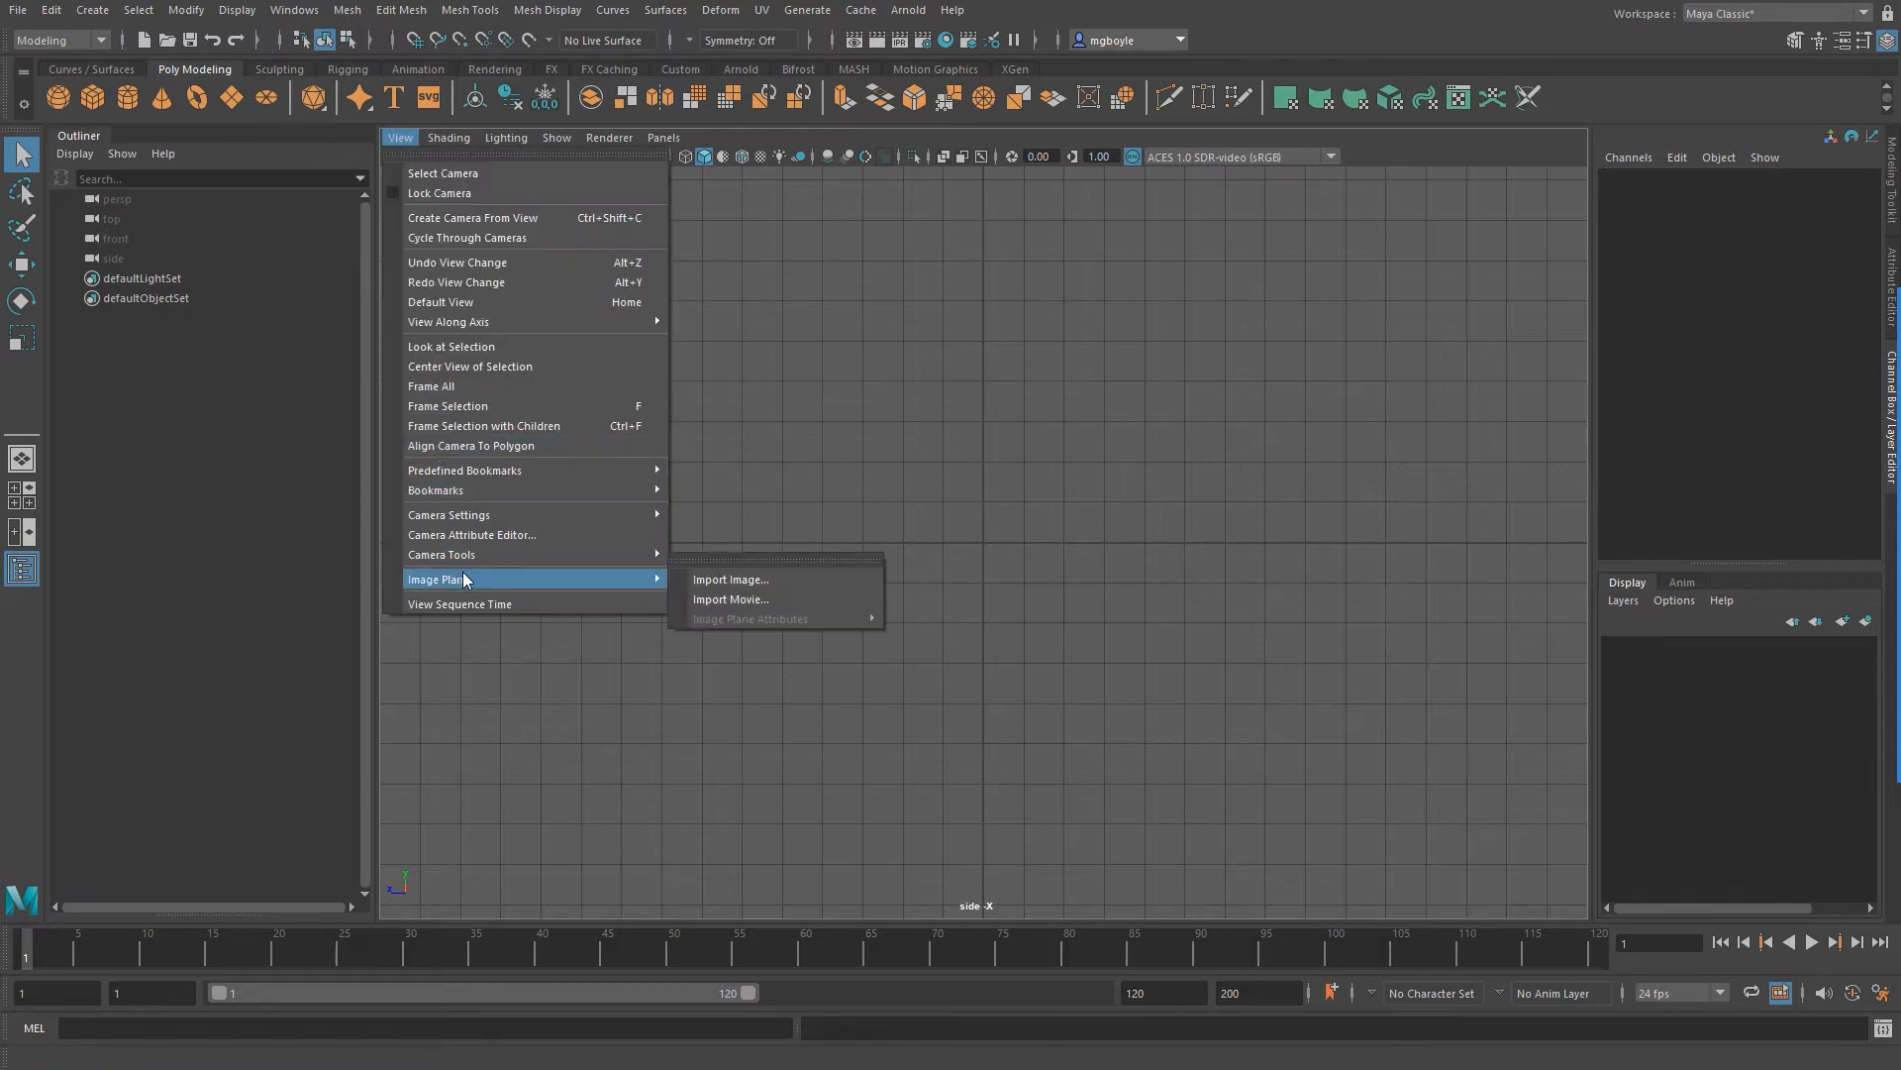
left_click(732, 583)
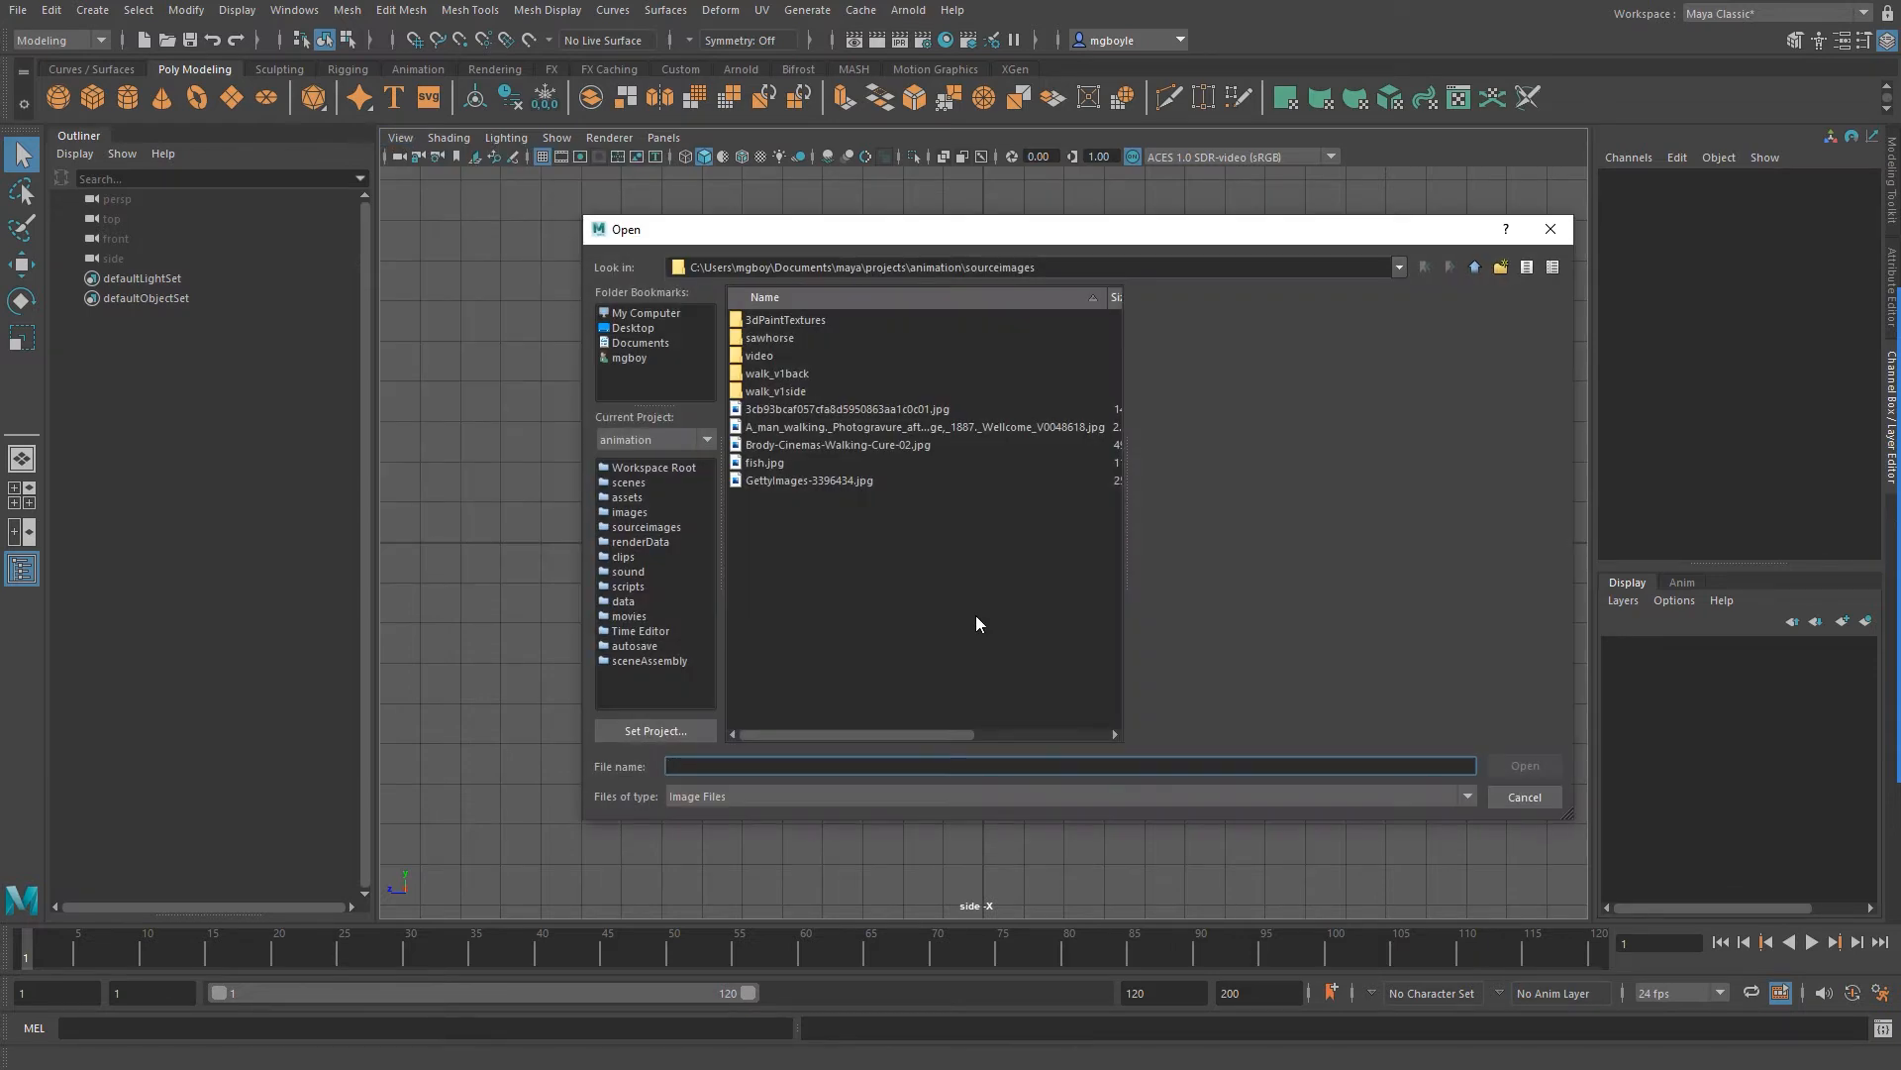
left_click(785, 464)
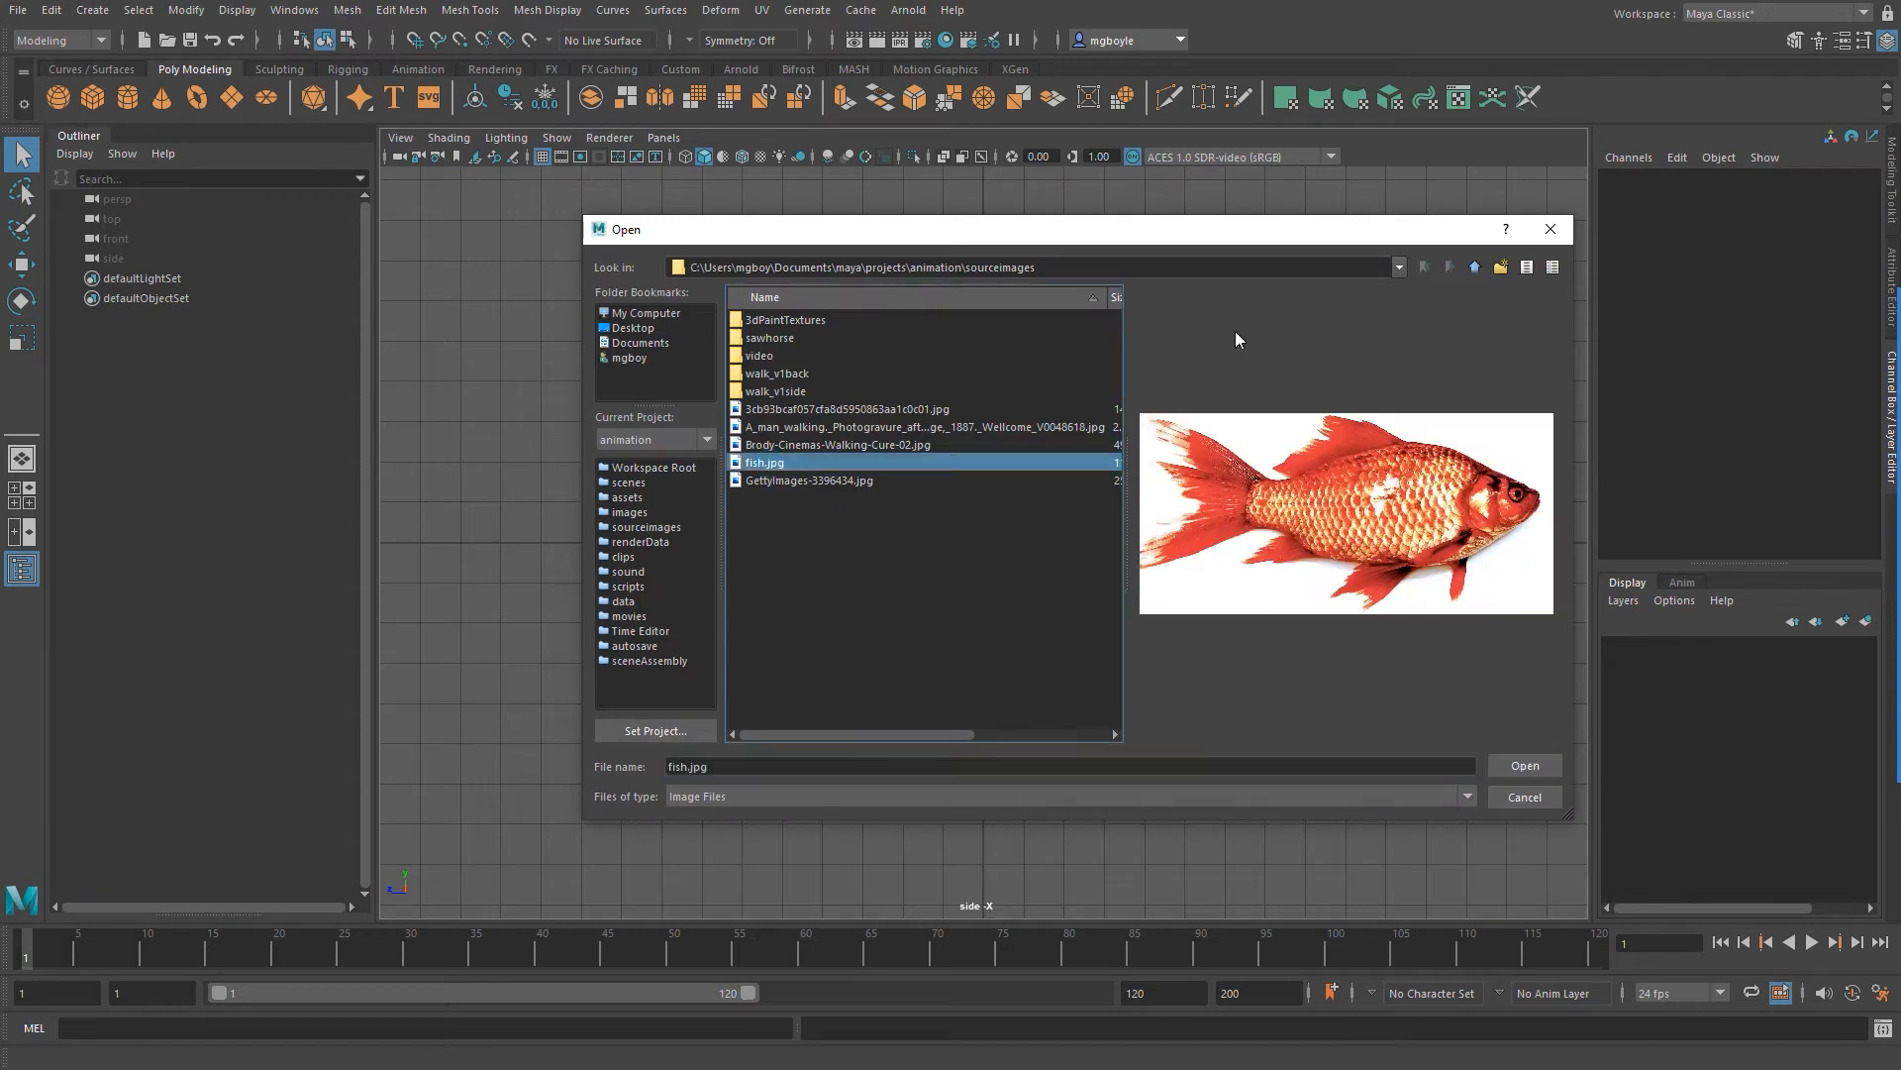
left_click(1530, 765)
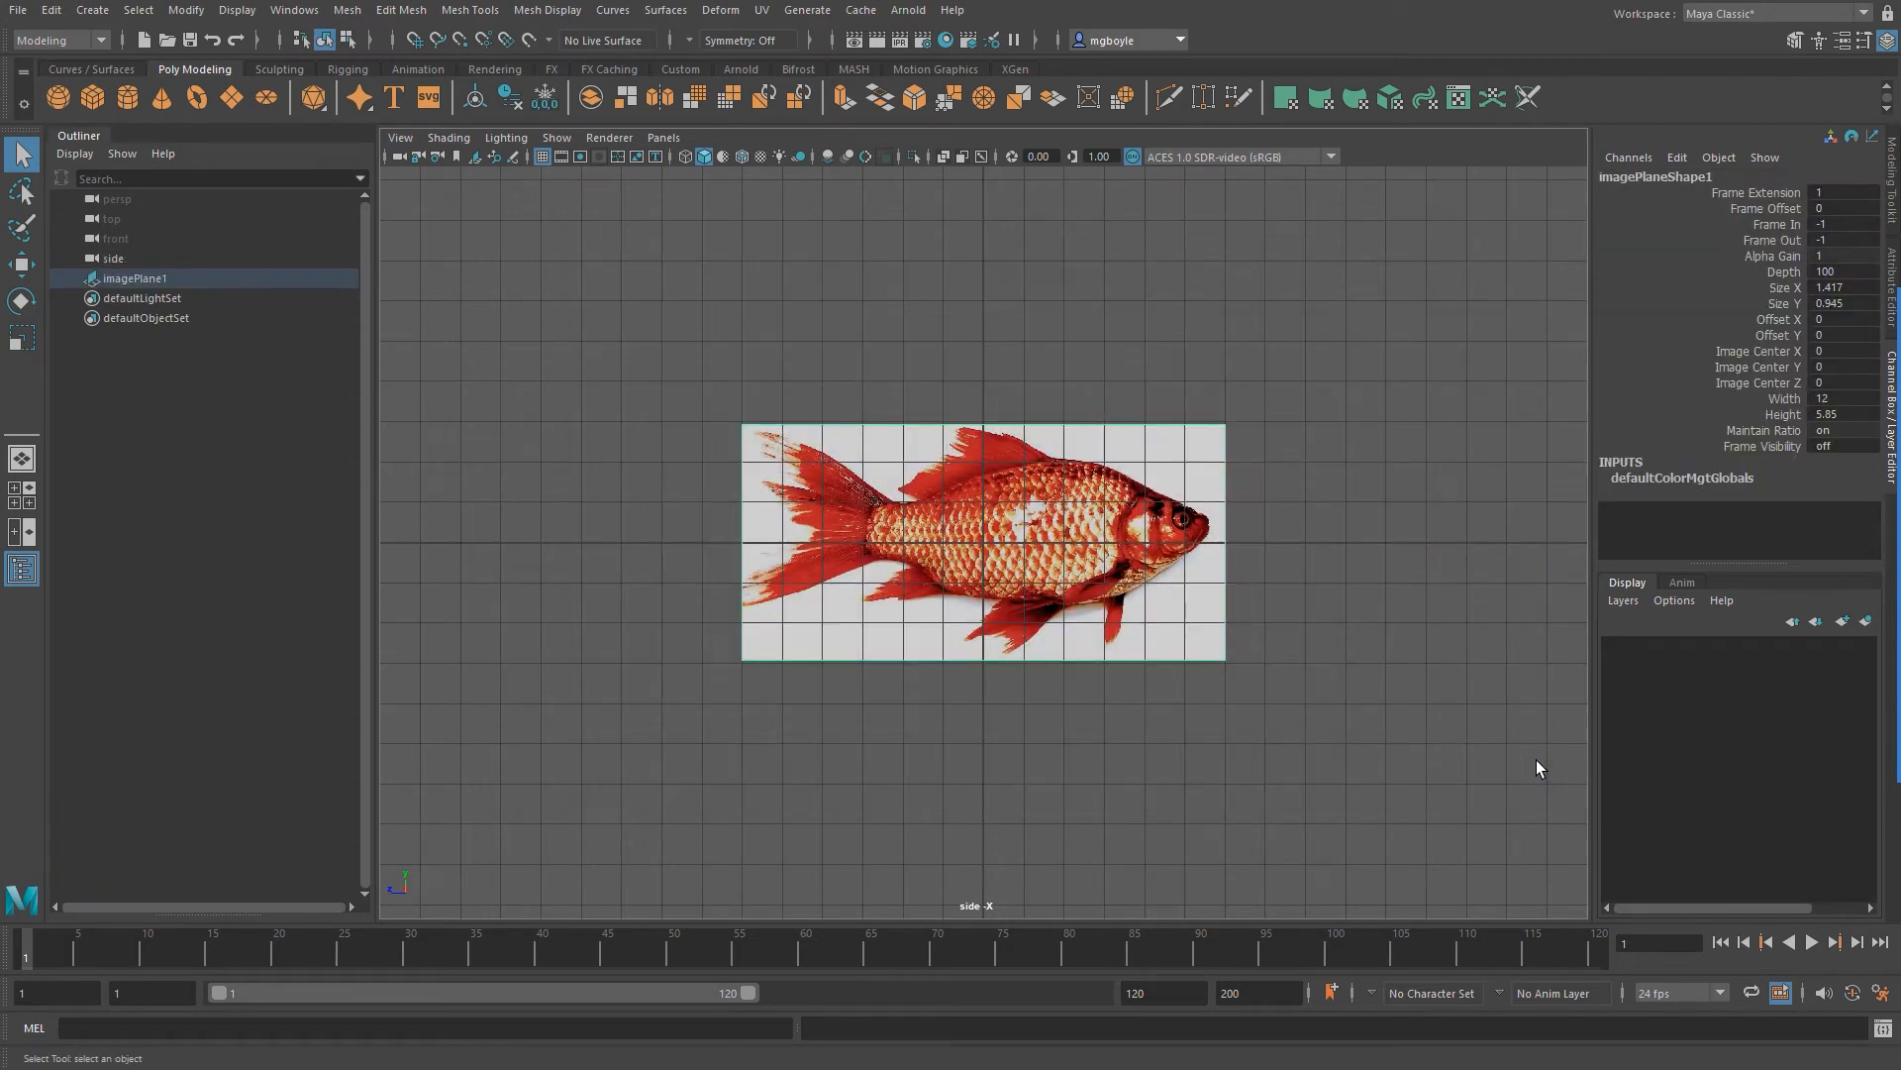
Delete the fish image plane from the scene
key("space")
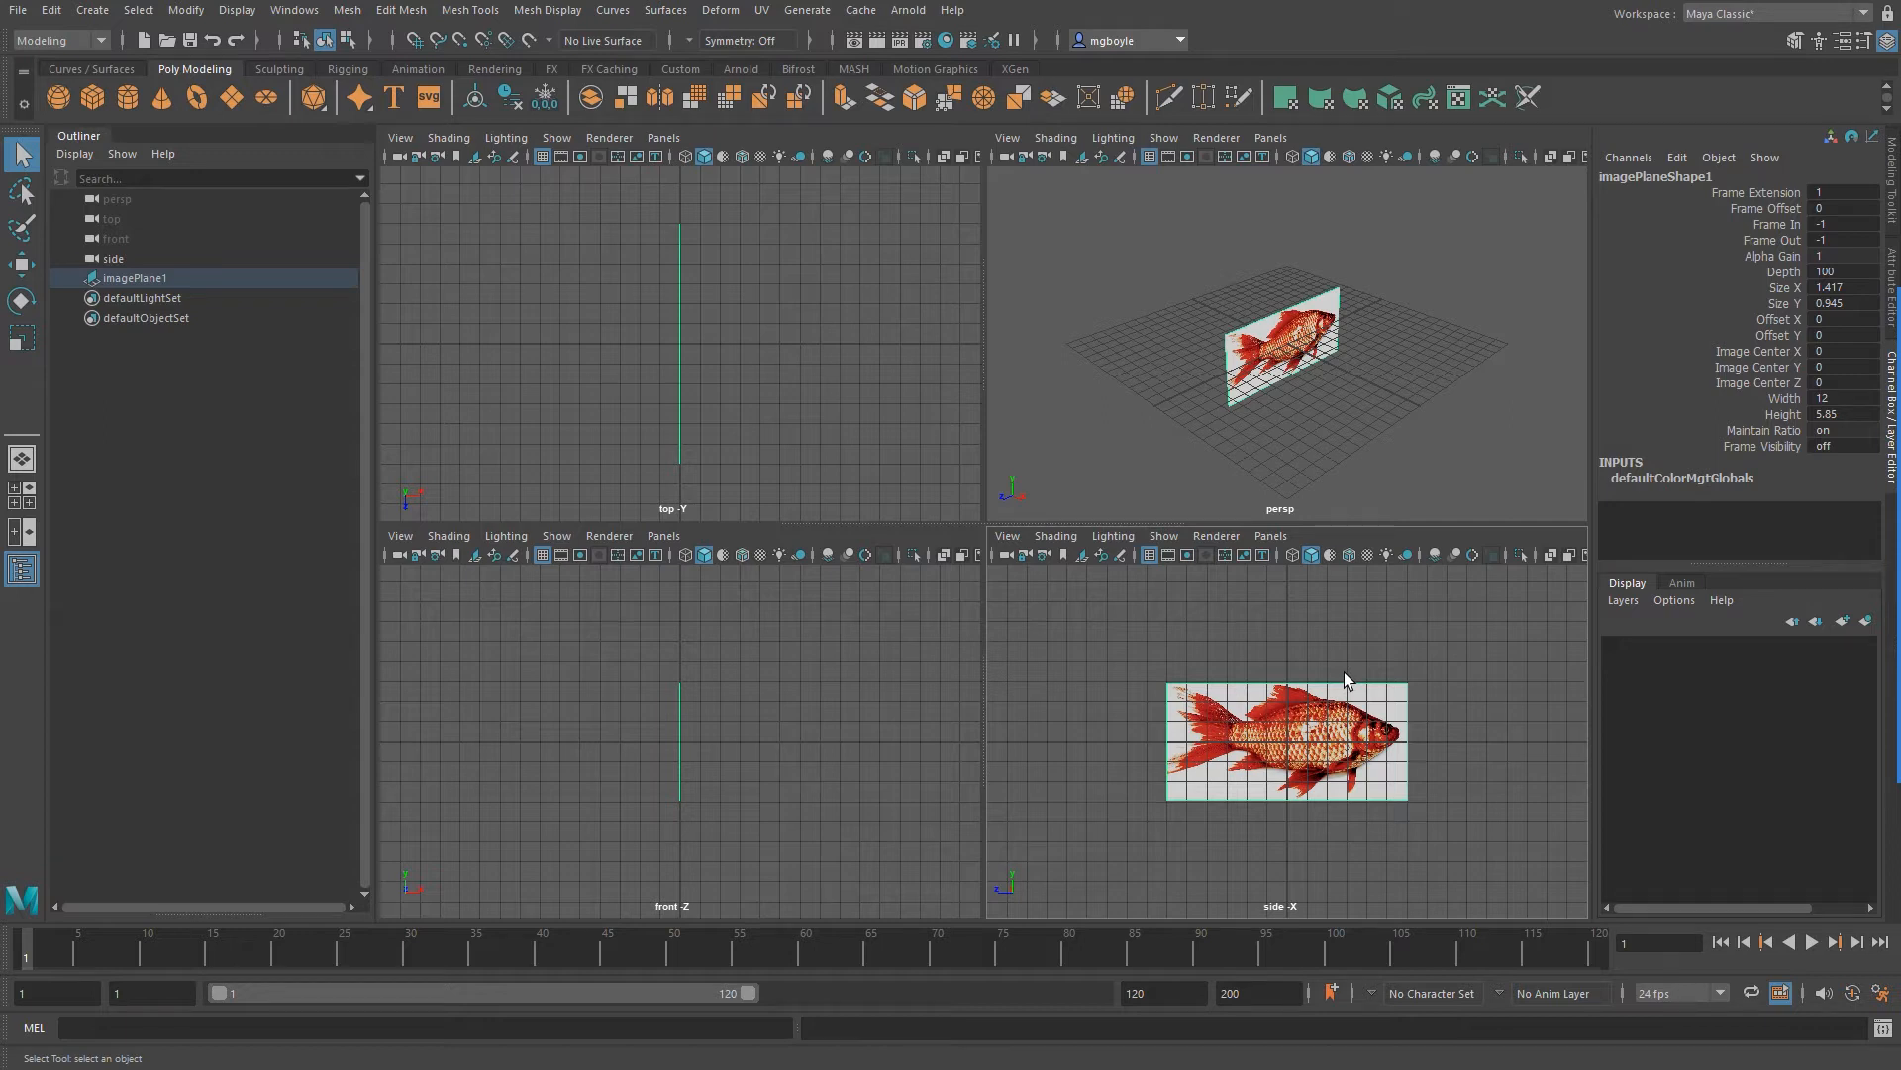
left_click(1222, 614)
left_click(1348, 774)
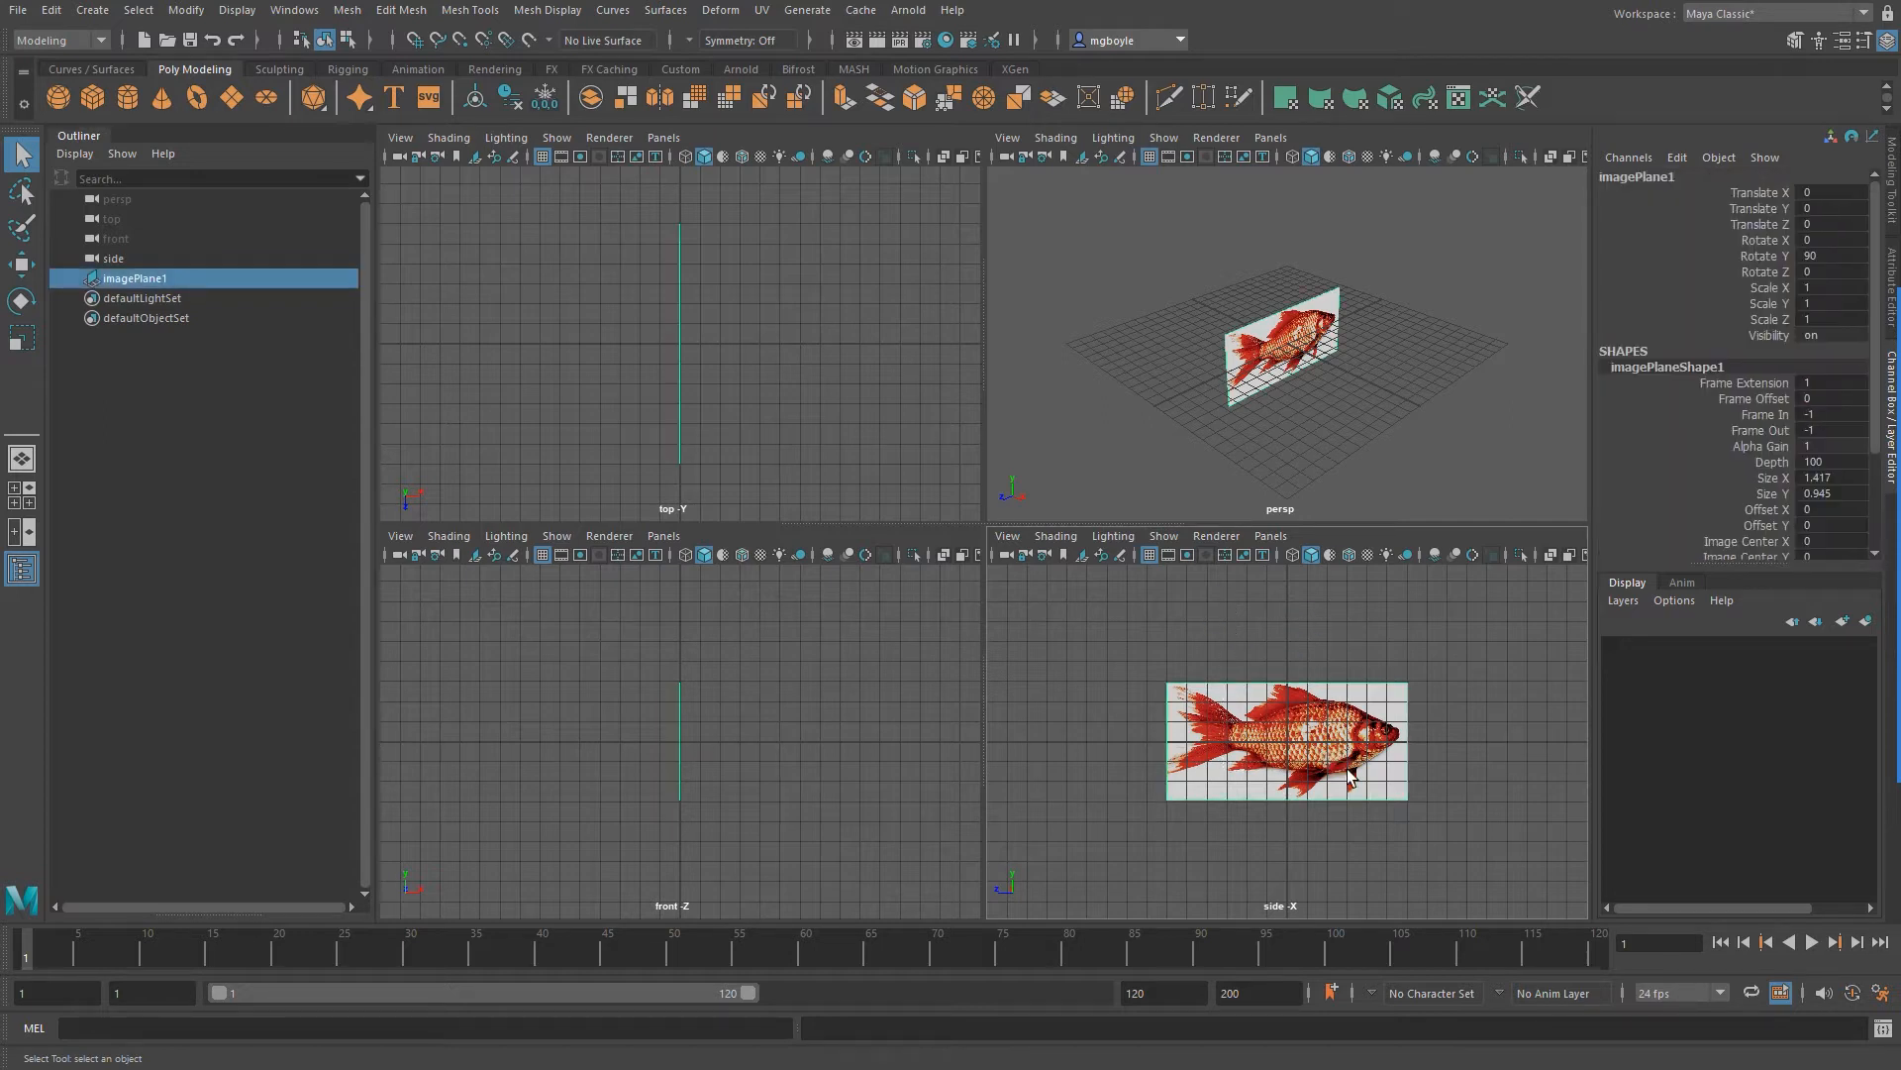
key("Delete")
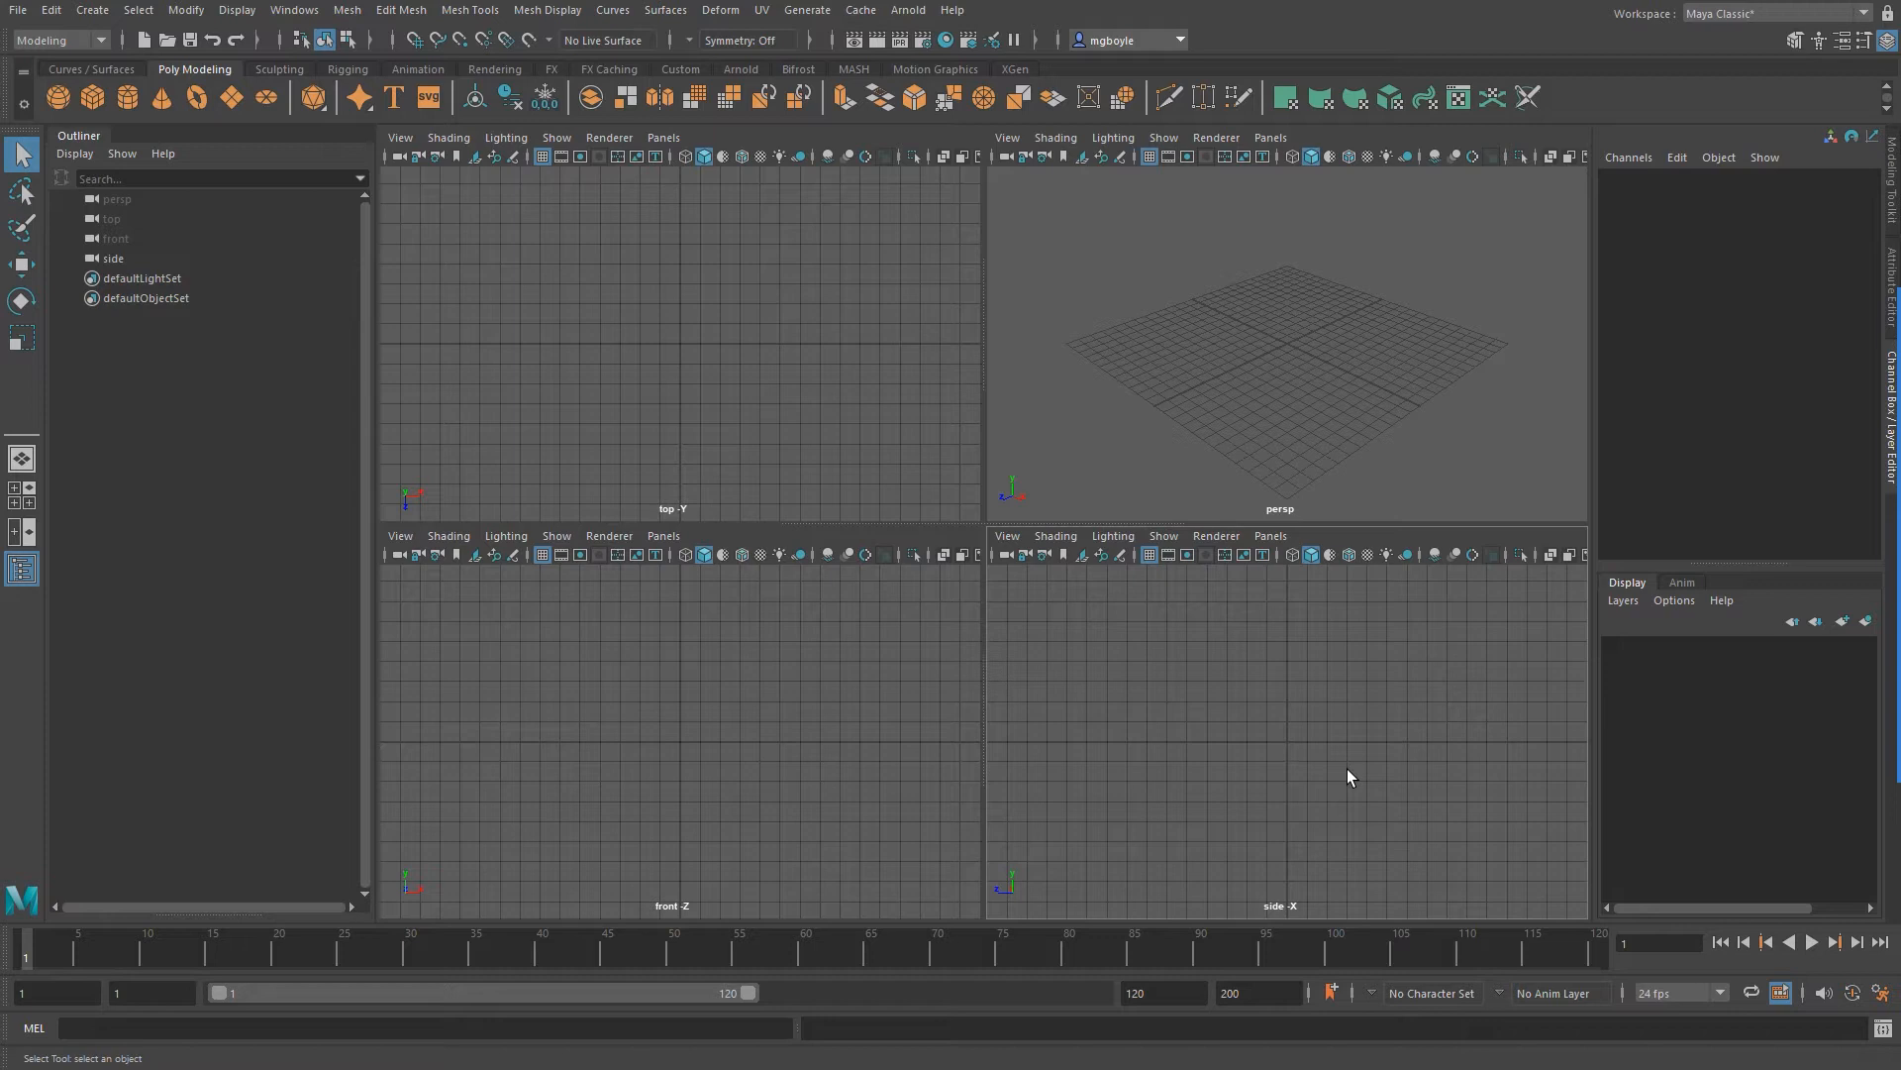
Start importing an image plane in the front view and browse to the v10 folder inside video/ball_reference
left_click(543, 677)
key("space")
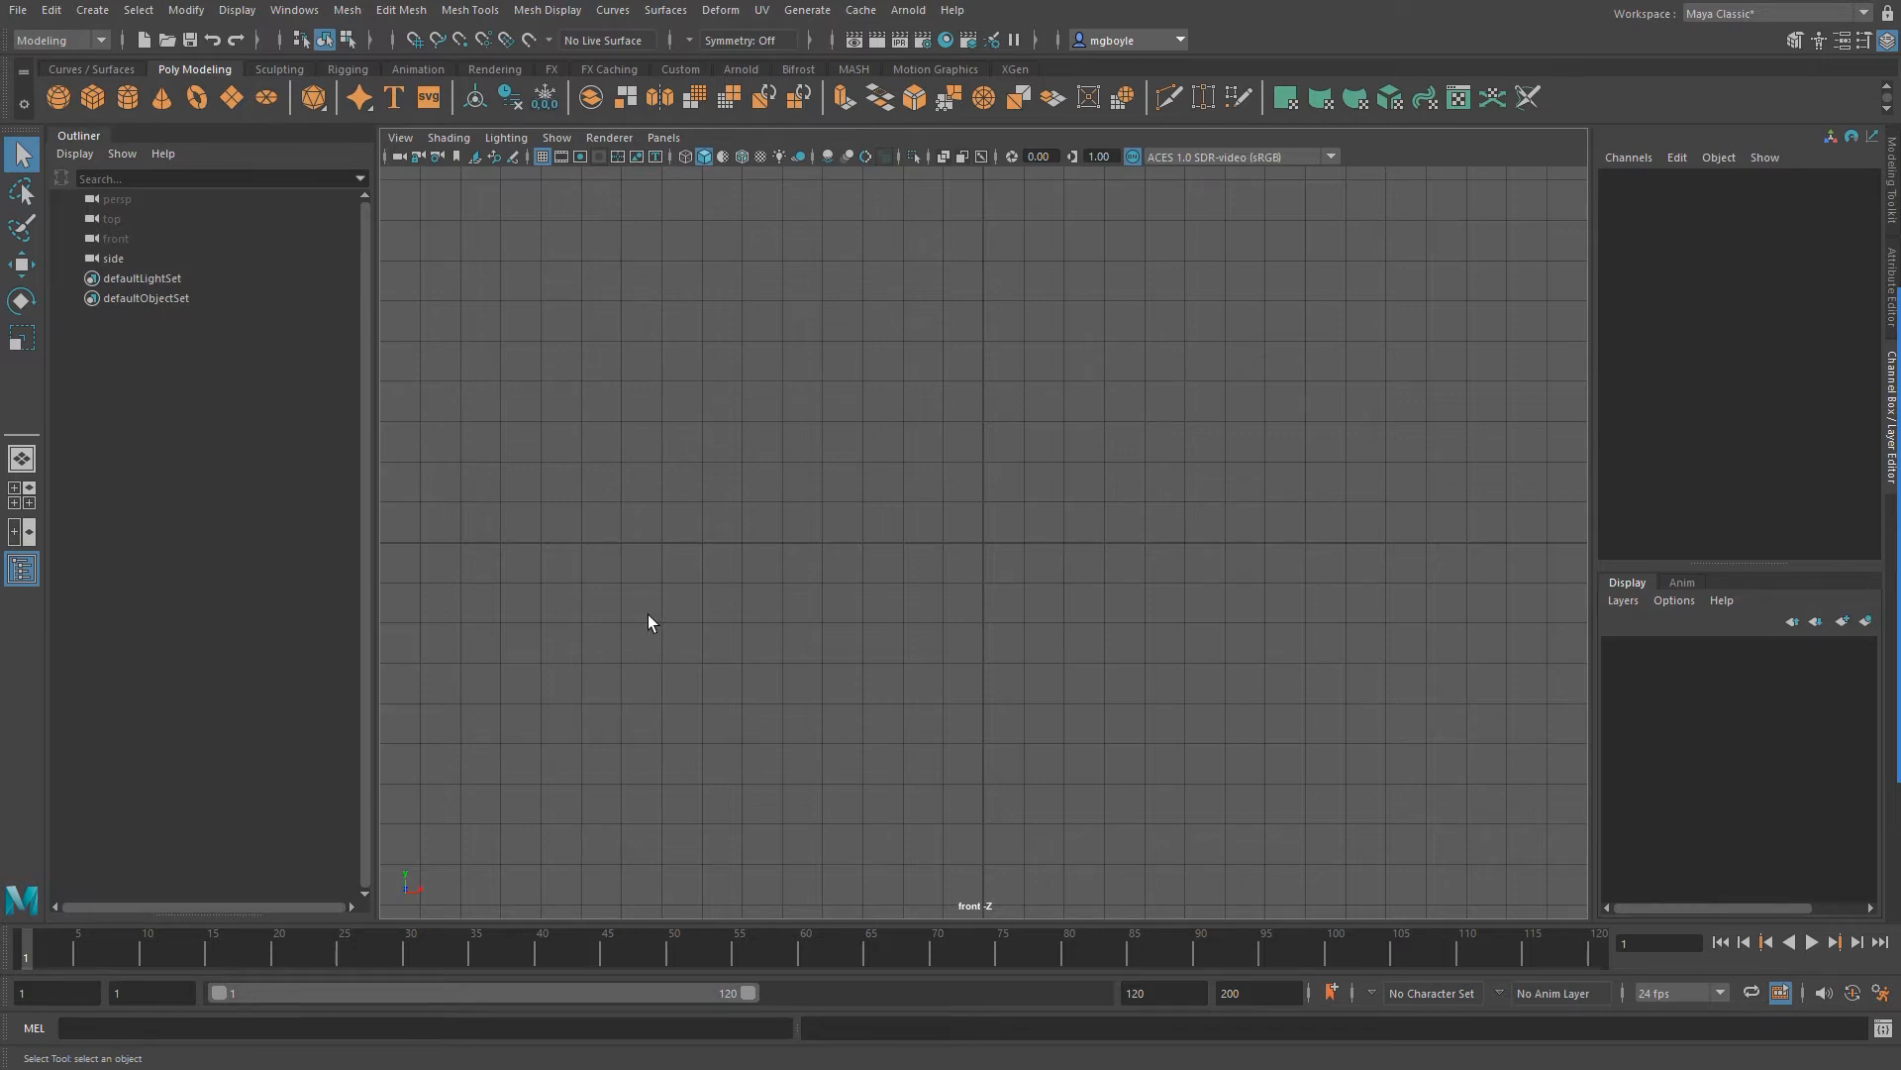
left_click(398, 139)
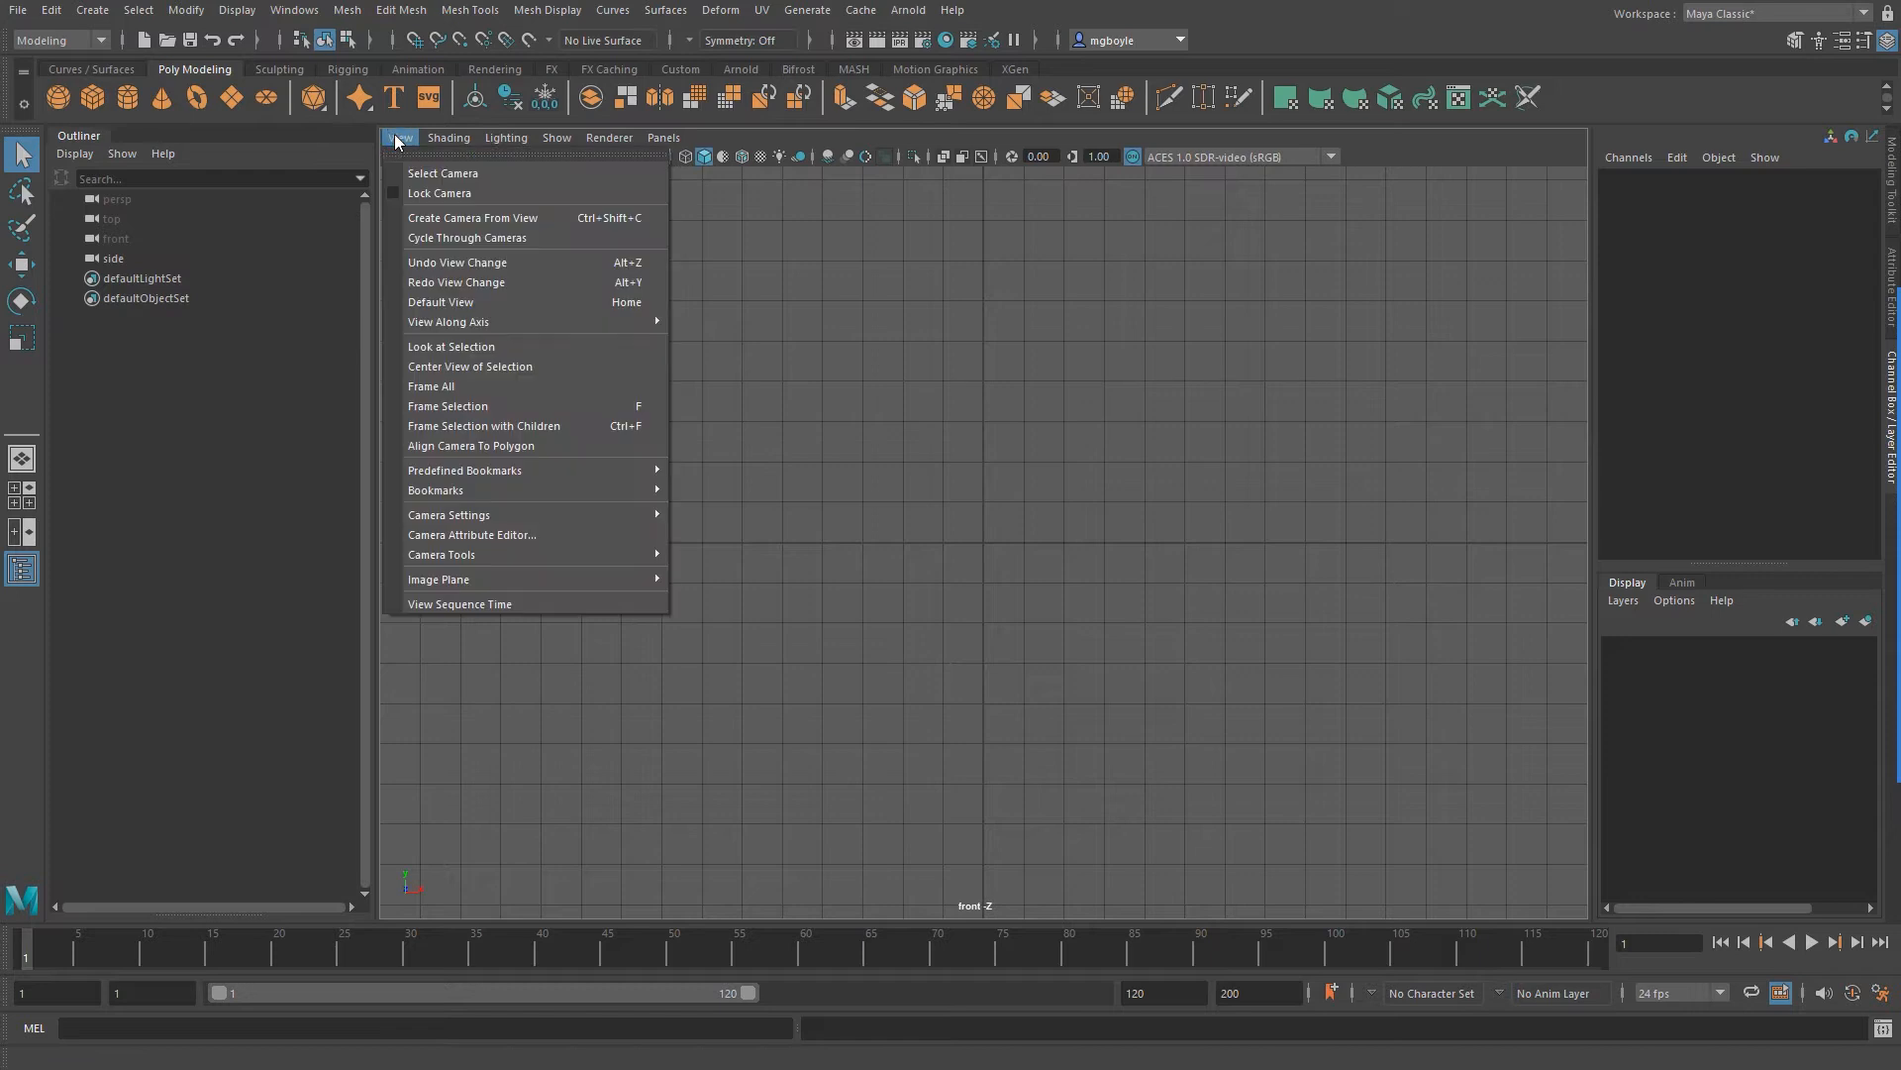
mouse_move(451, 579)
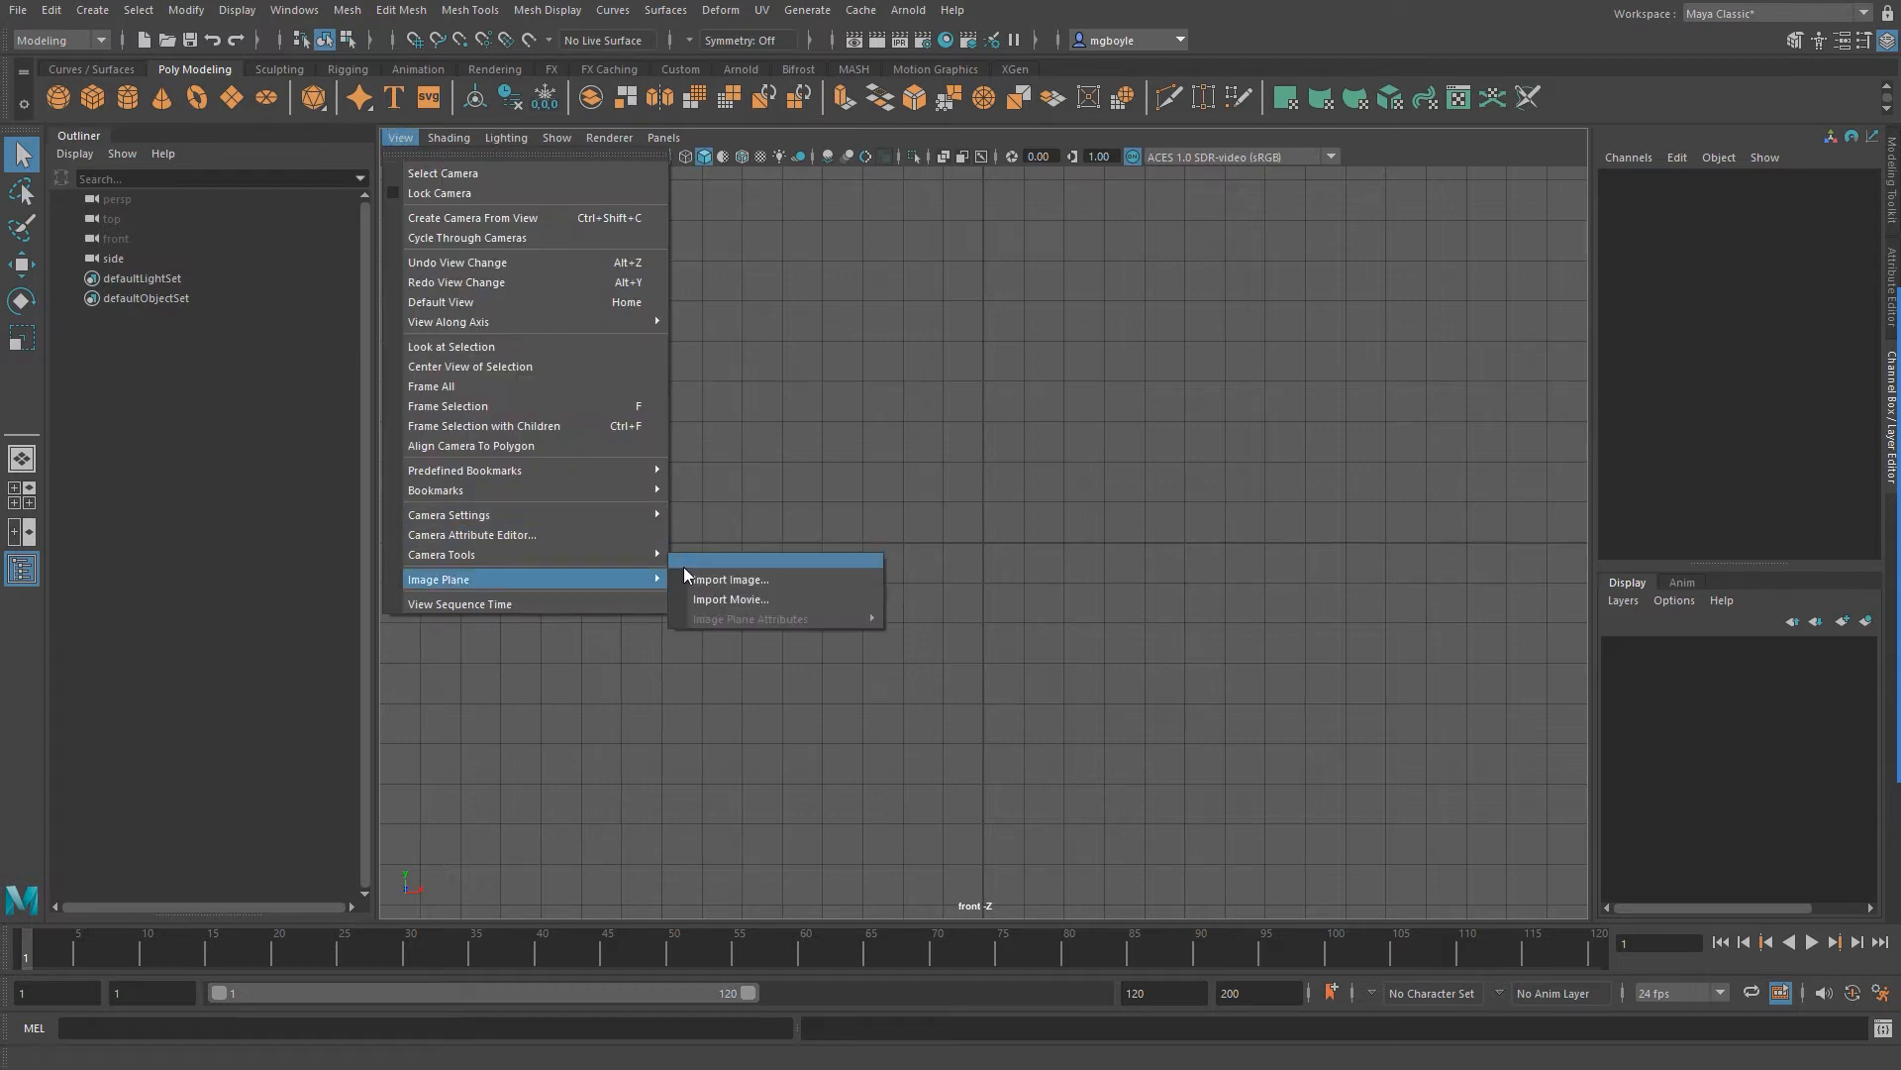
left_click(716, 581)
double_click(776, 354)
double_click(781, 319)
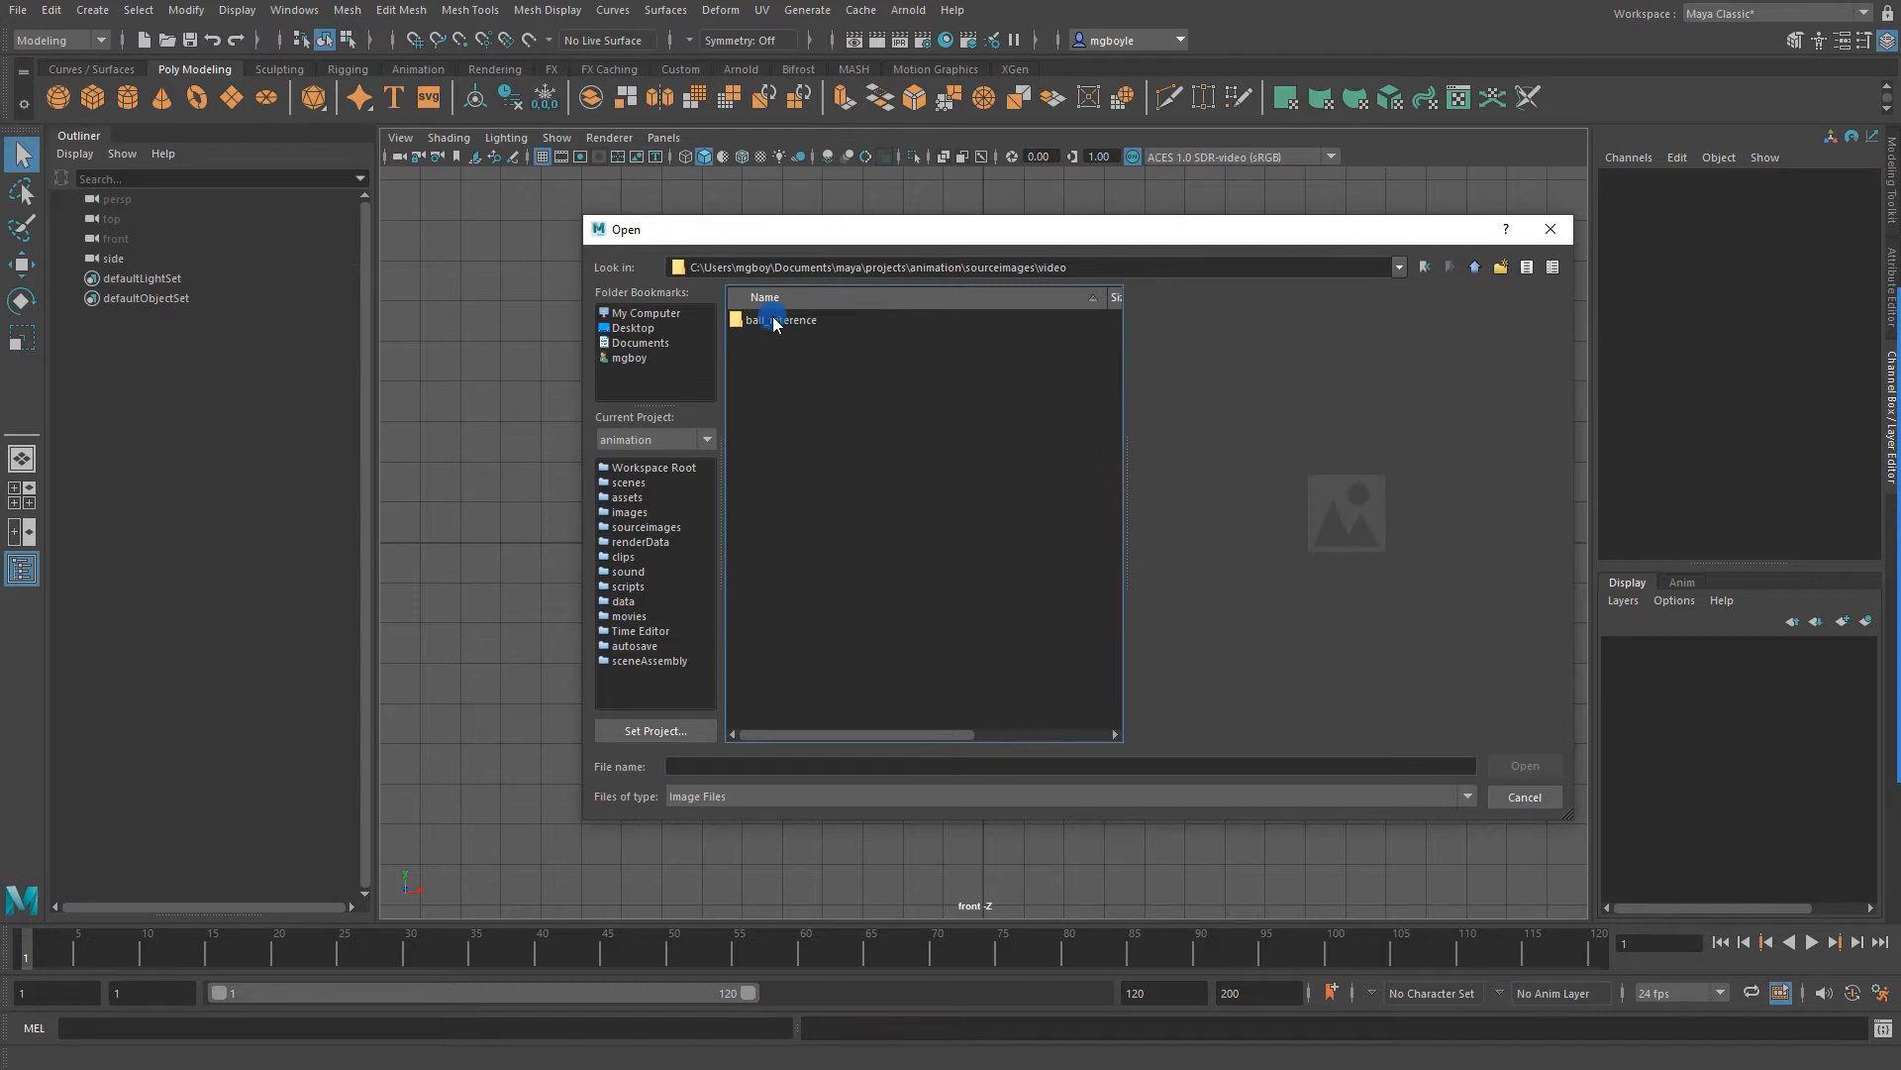
double_click(754, 355)
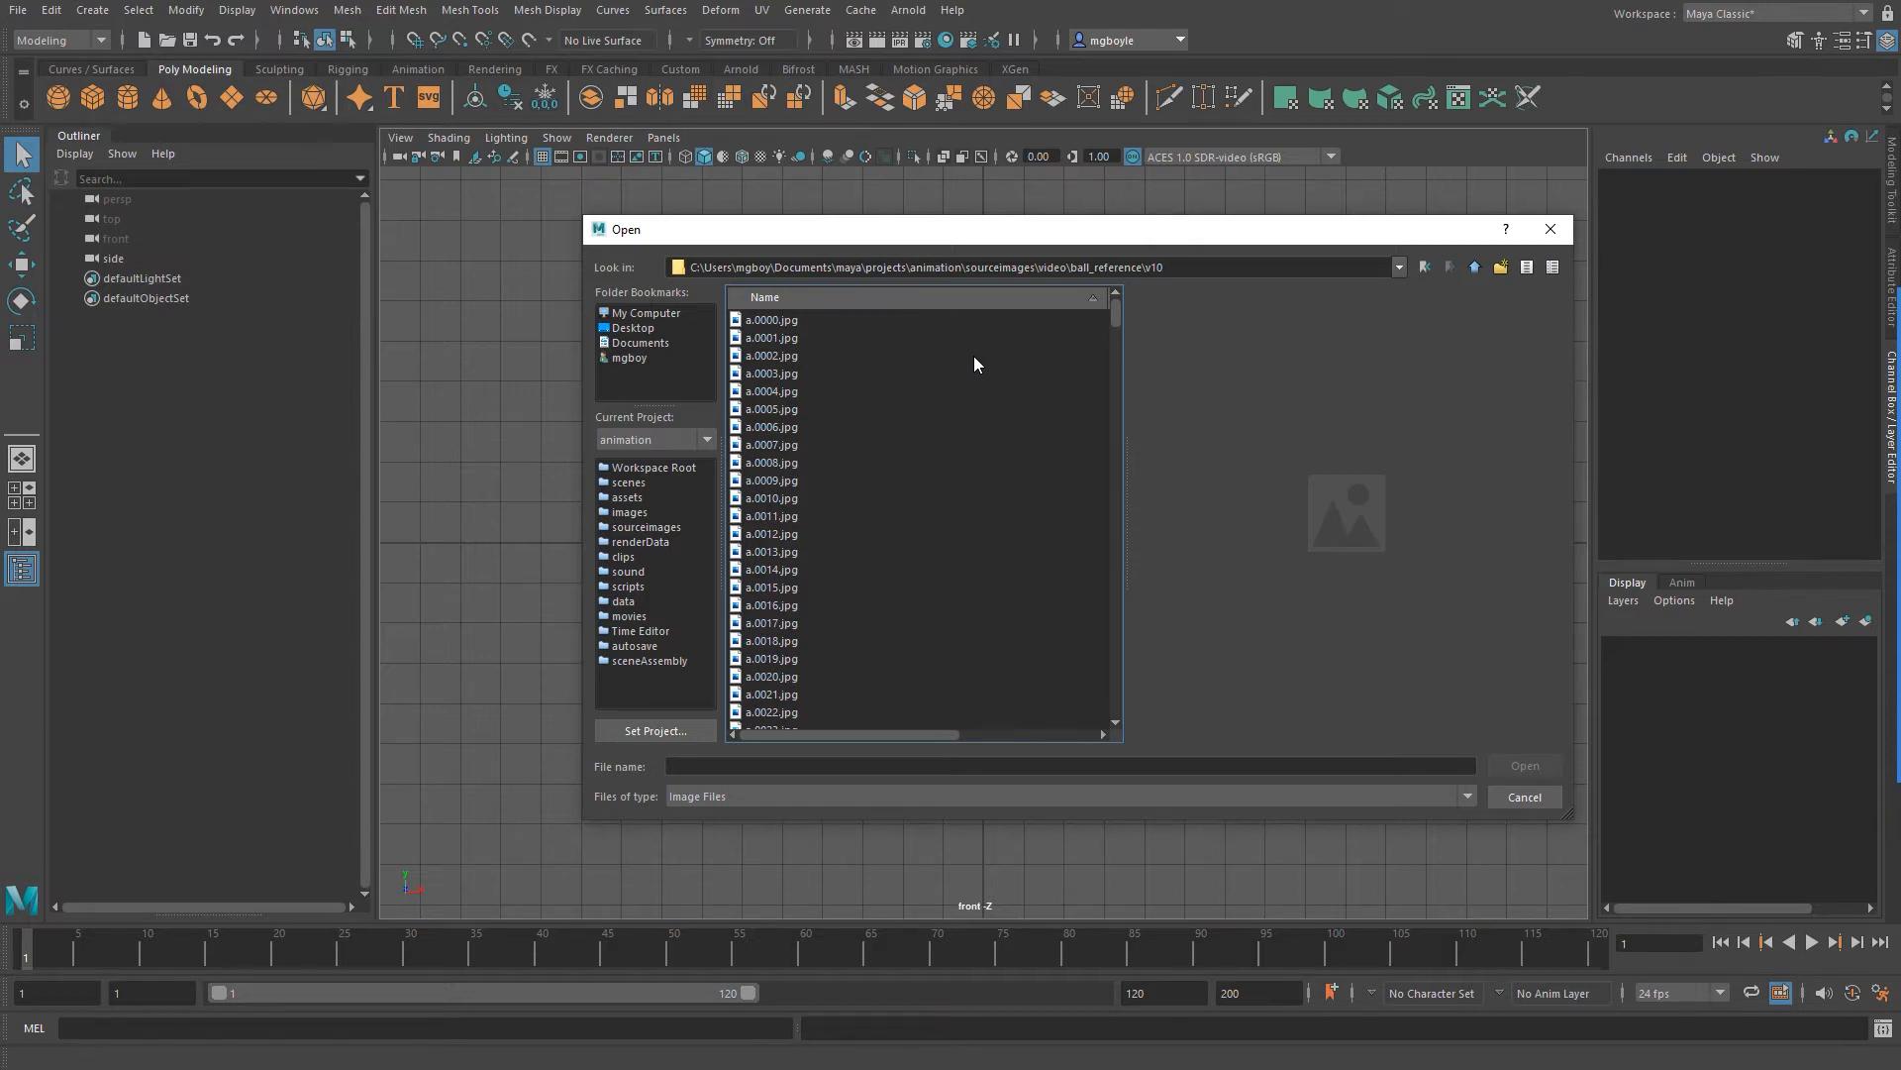
Preview frames a.0000.jpg, a.0060.jpg and a.0083.jpg of the ball image sequence
left_click(783, 321)
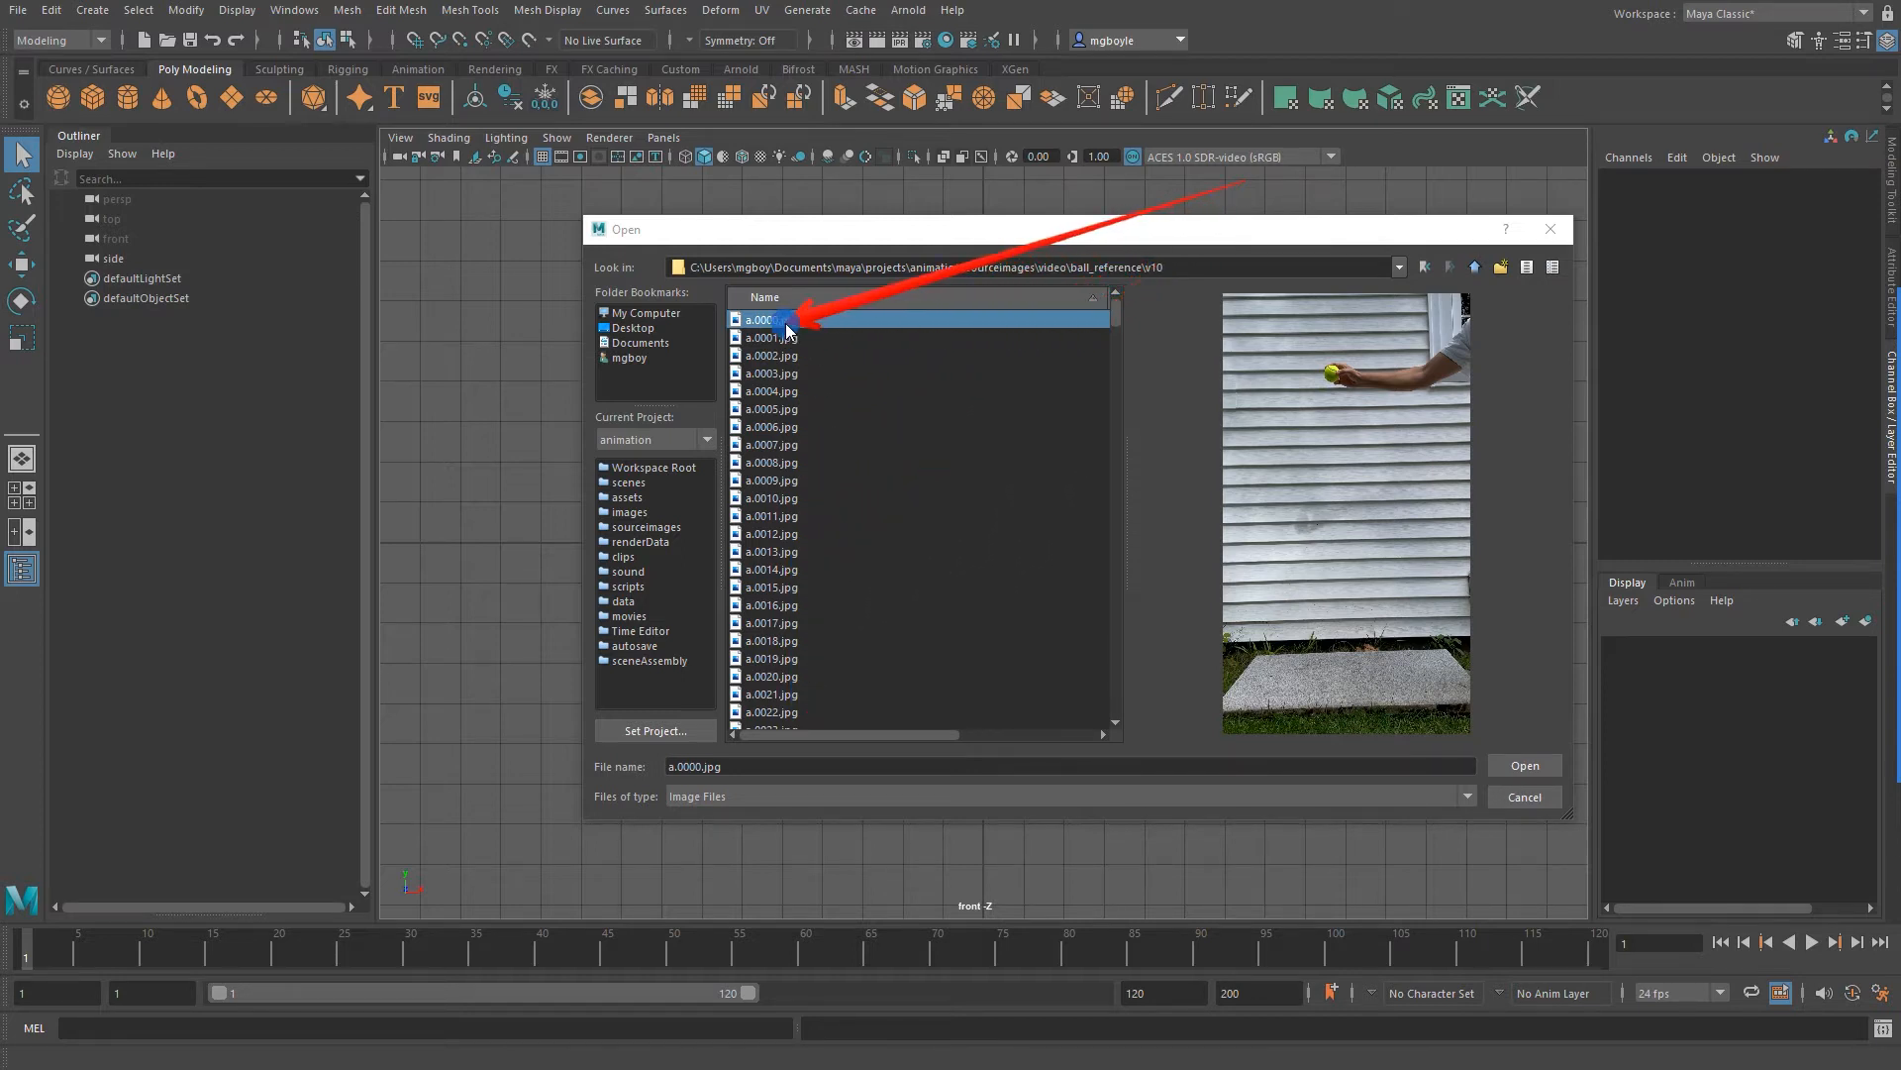
scroll(932, 543, "down", 18)
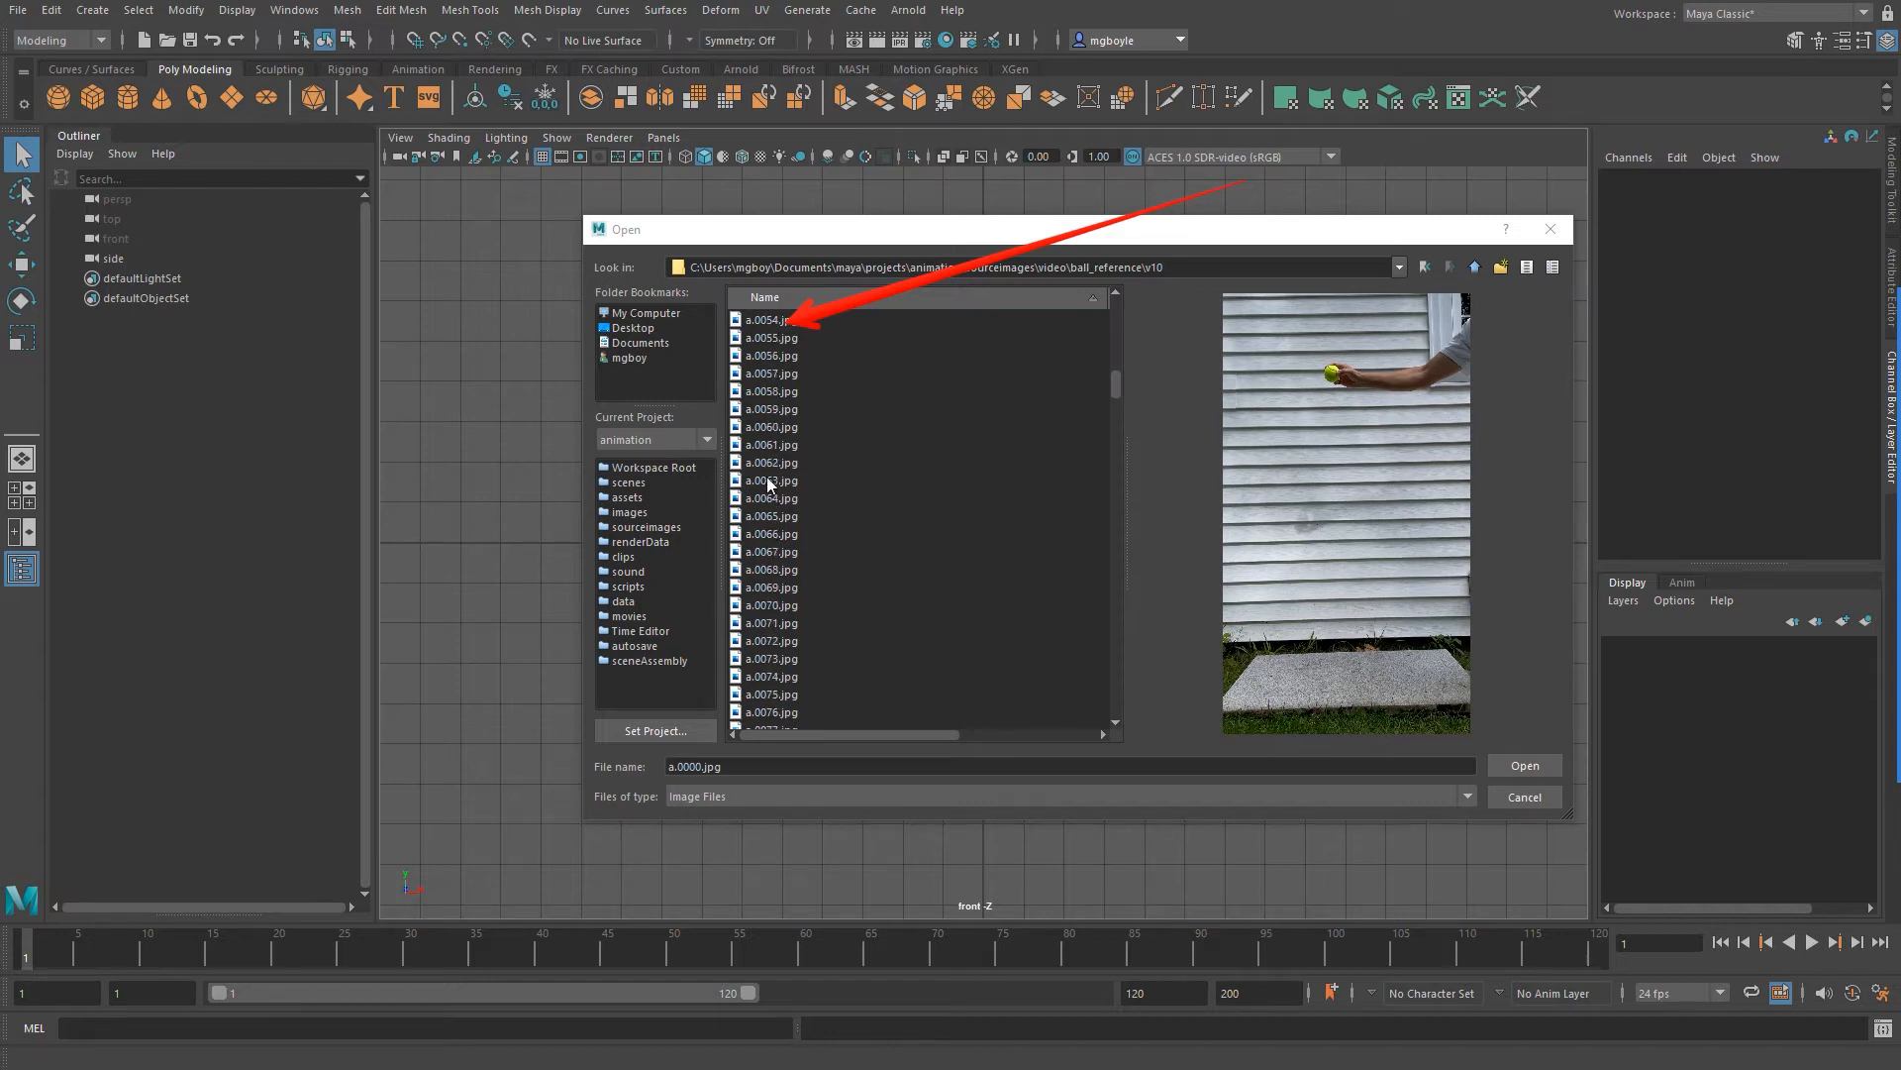
left_click(774, 429)
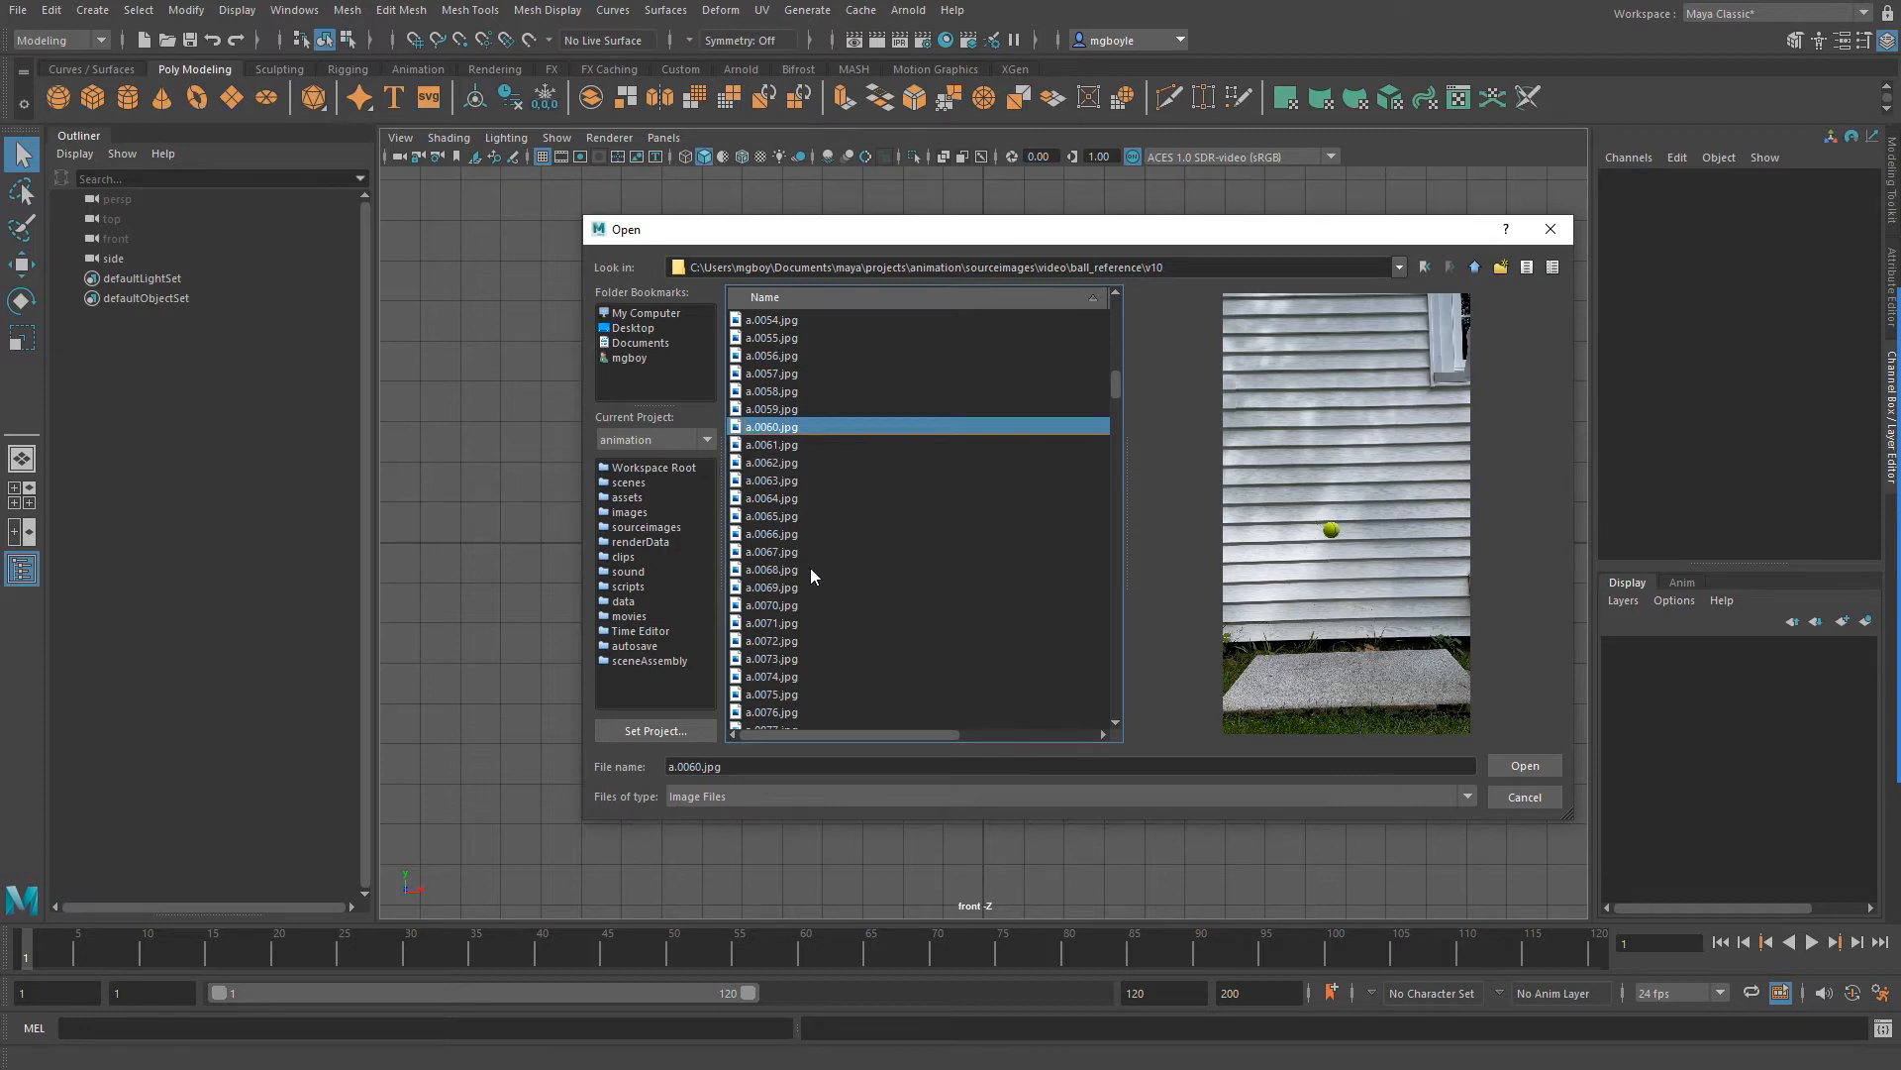
scroll(817, 574, "down", 4)
left_click(771, 624)
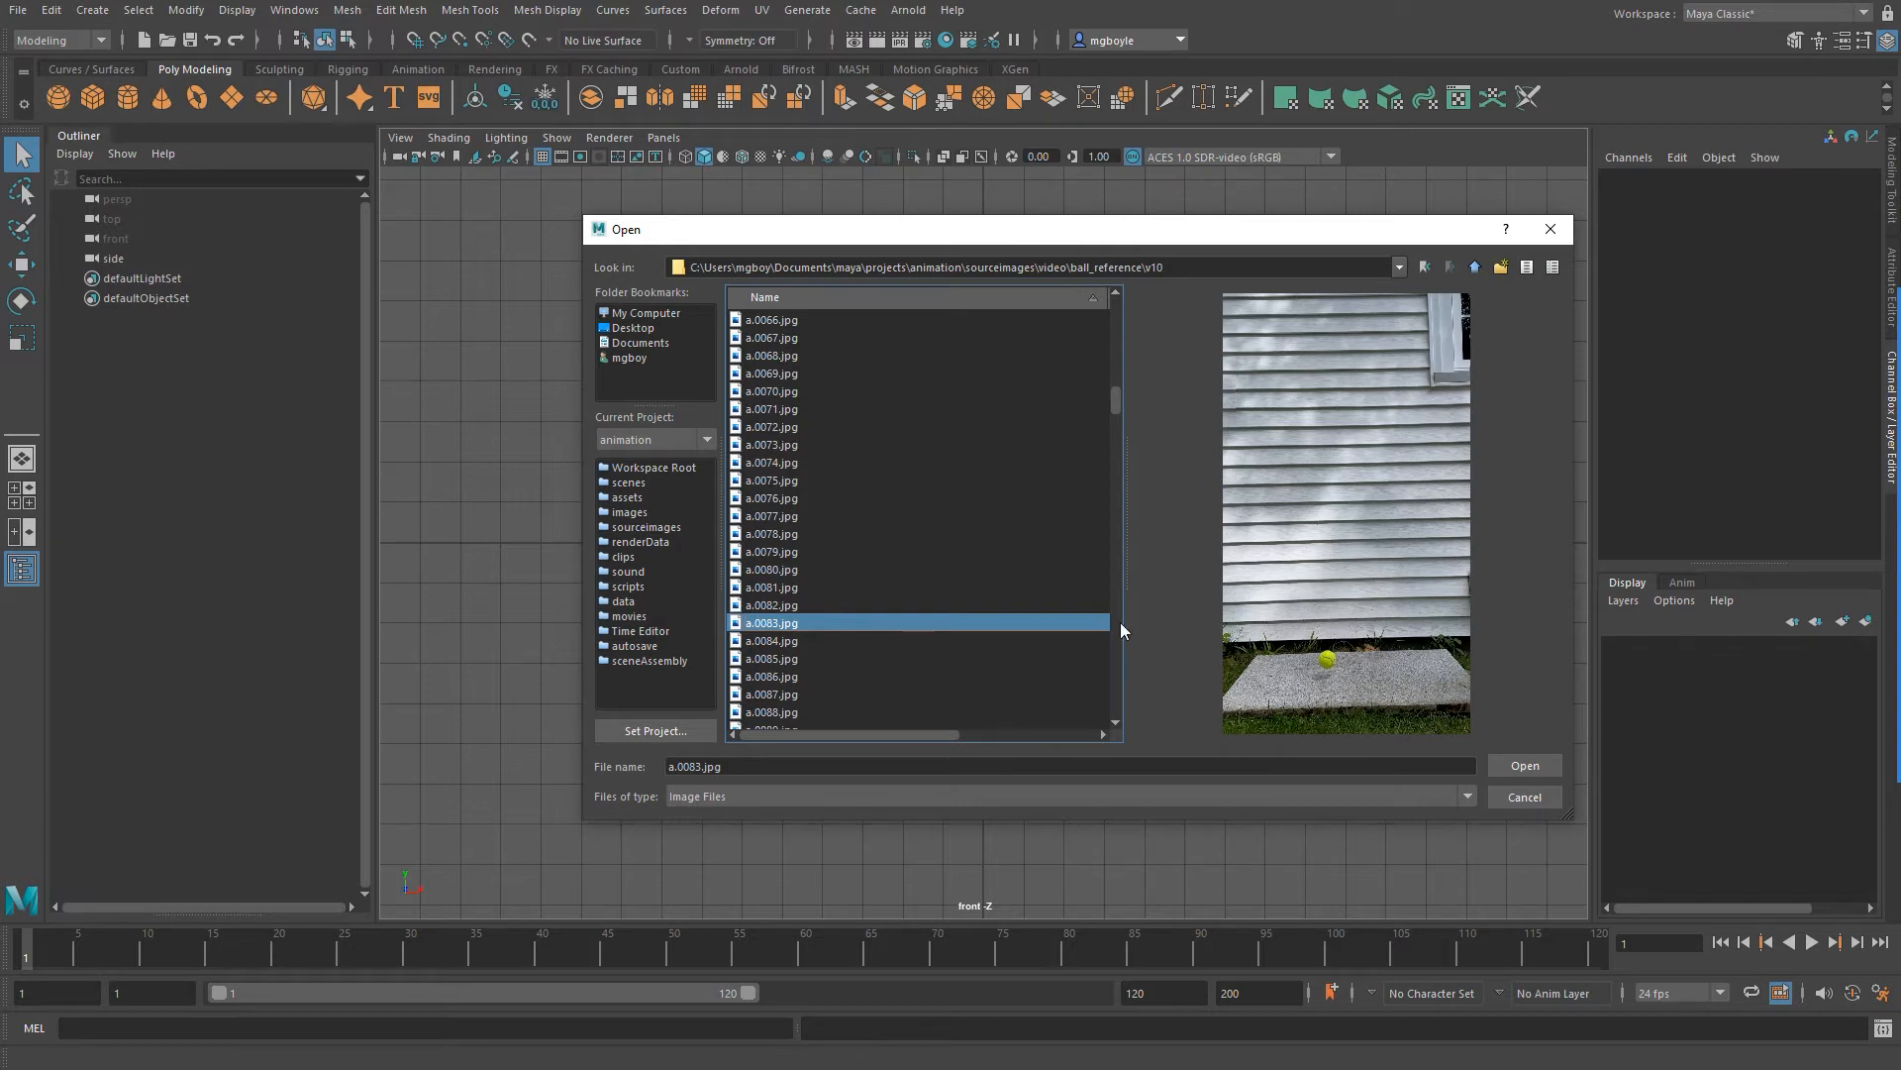
Import the first frame, a.0000.jpg, as the front view's image plane
scroll(840, 594, "up", 20)
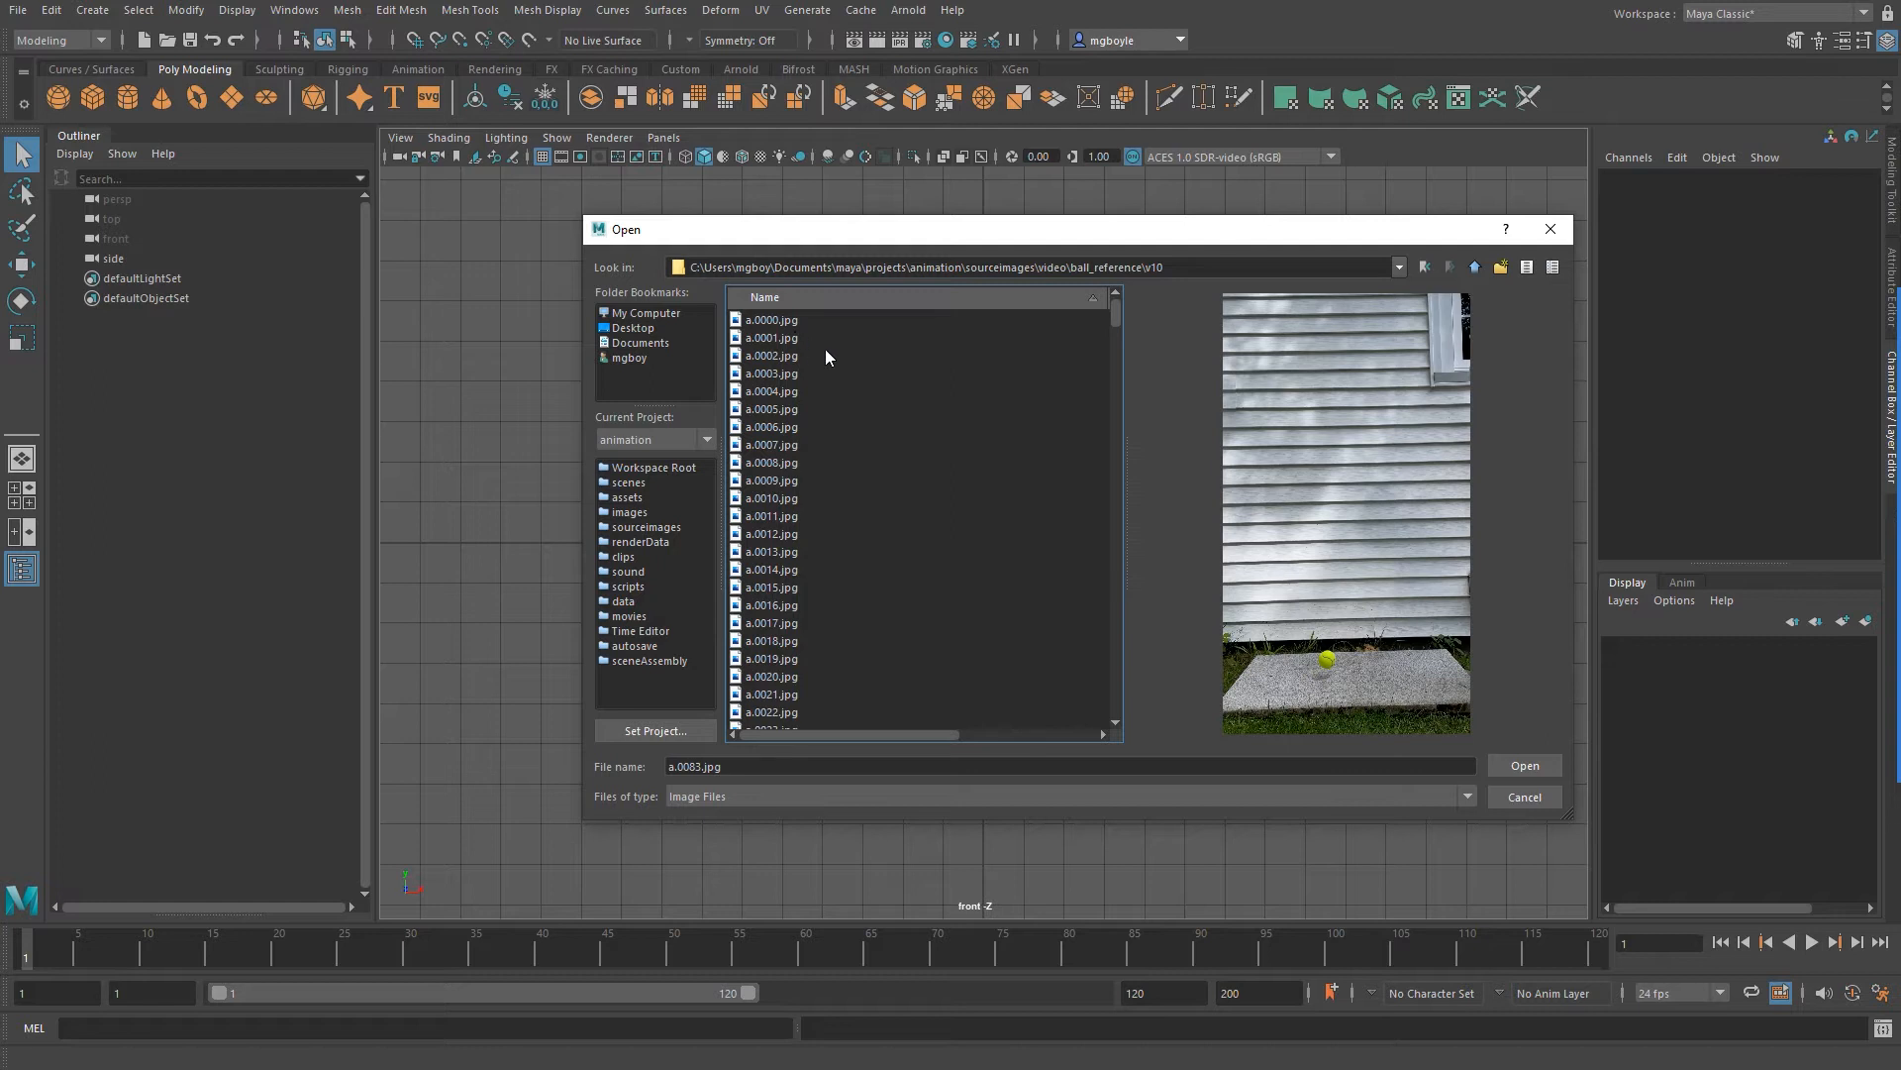
left_click(772, 319)
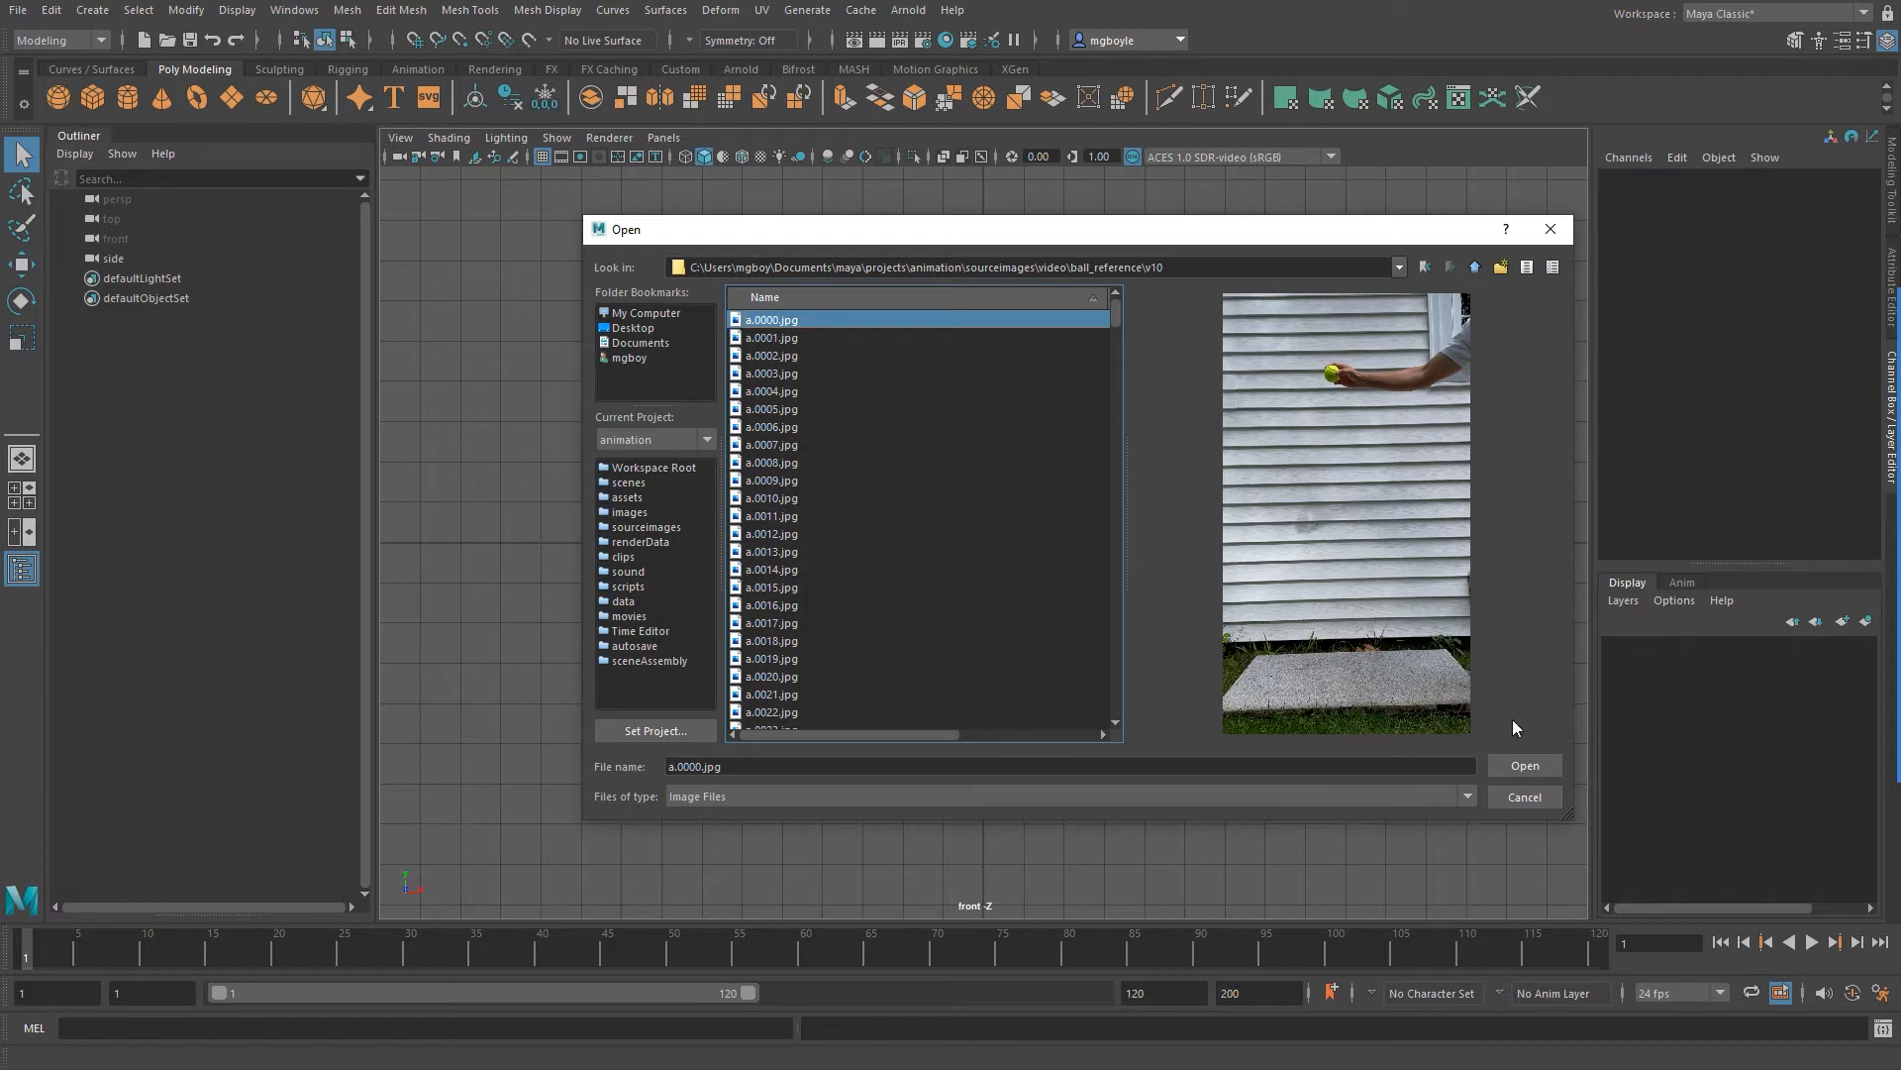
left_click(1530, 768)
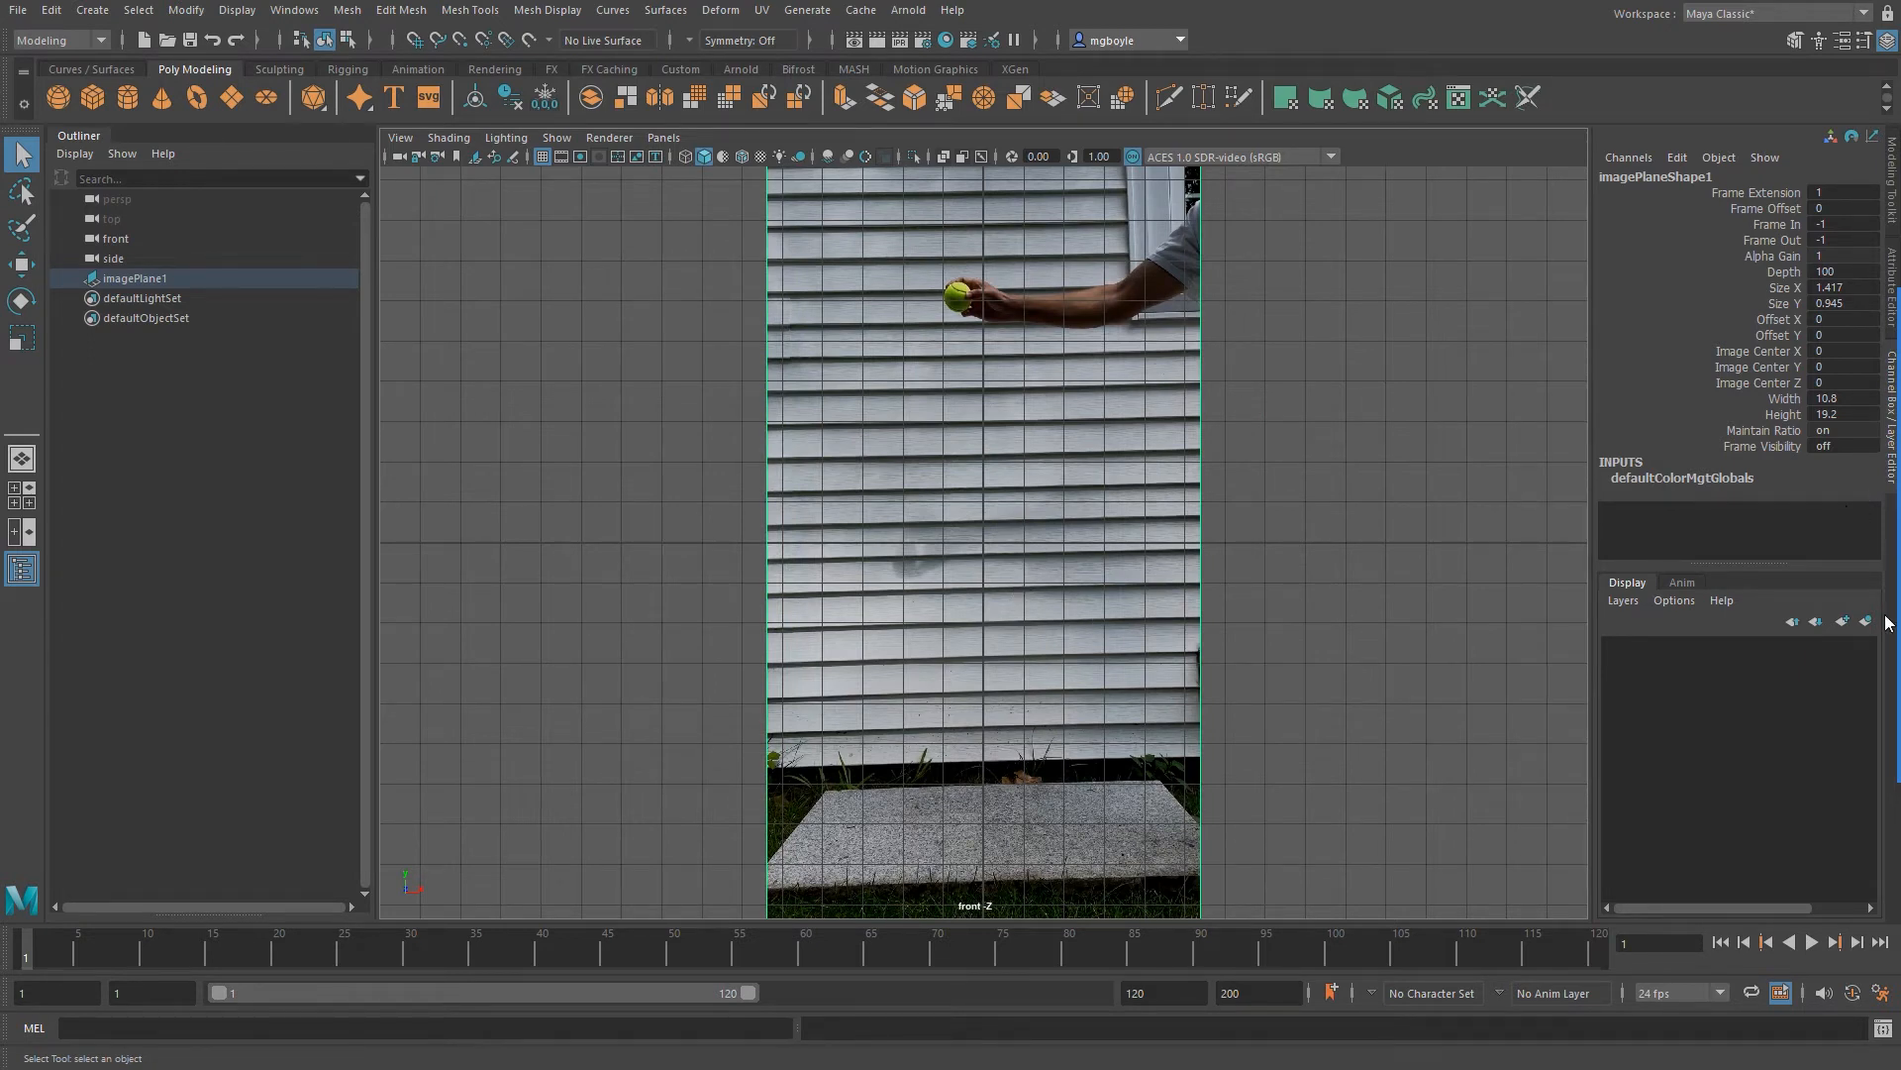
Play the timeline to check the image plane for motion, stop playback and scrub back to frame 1
left_click(1808, 942)
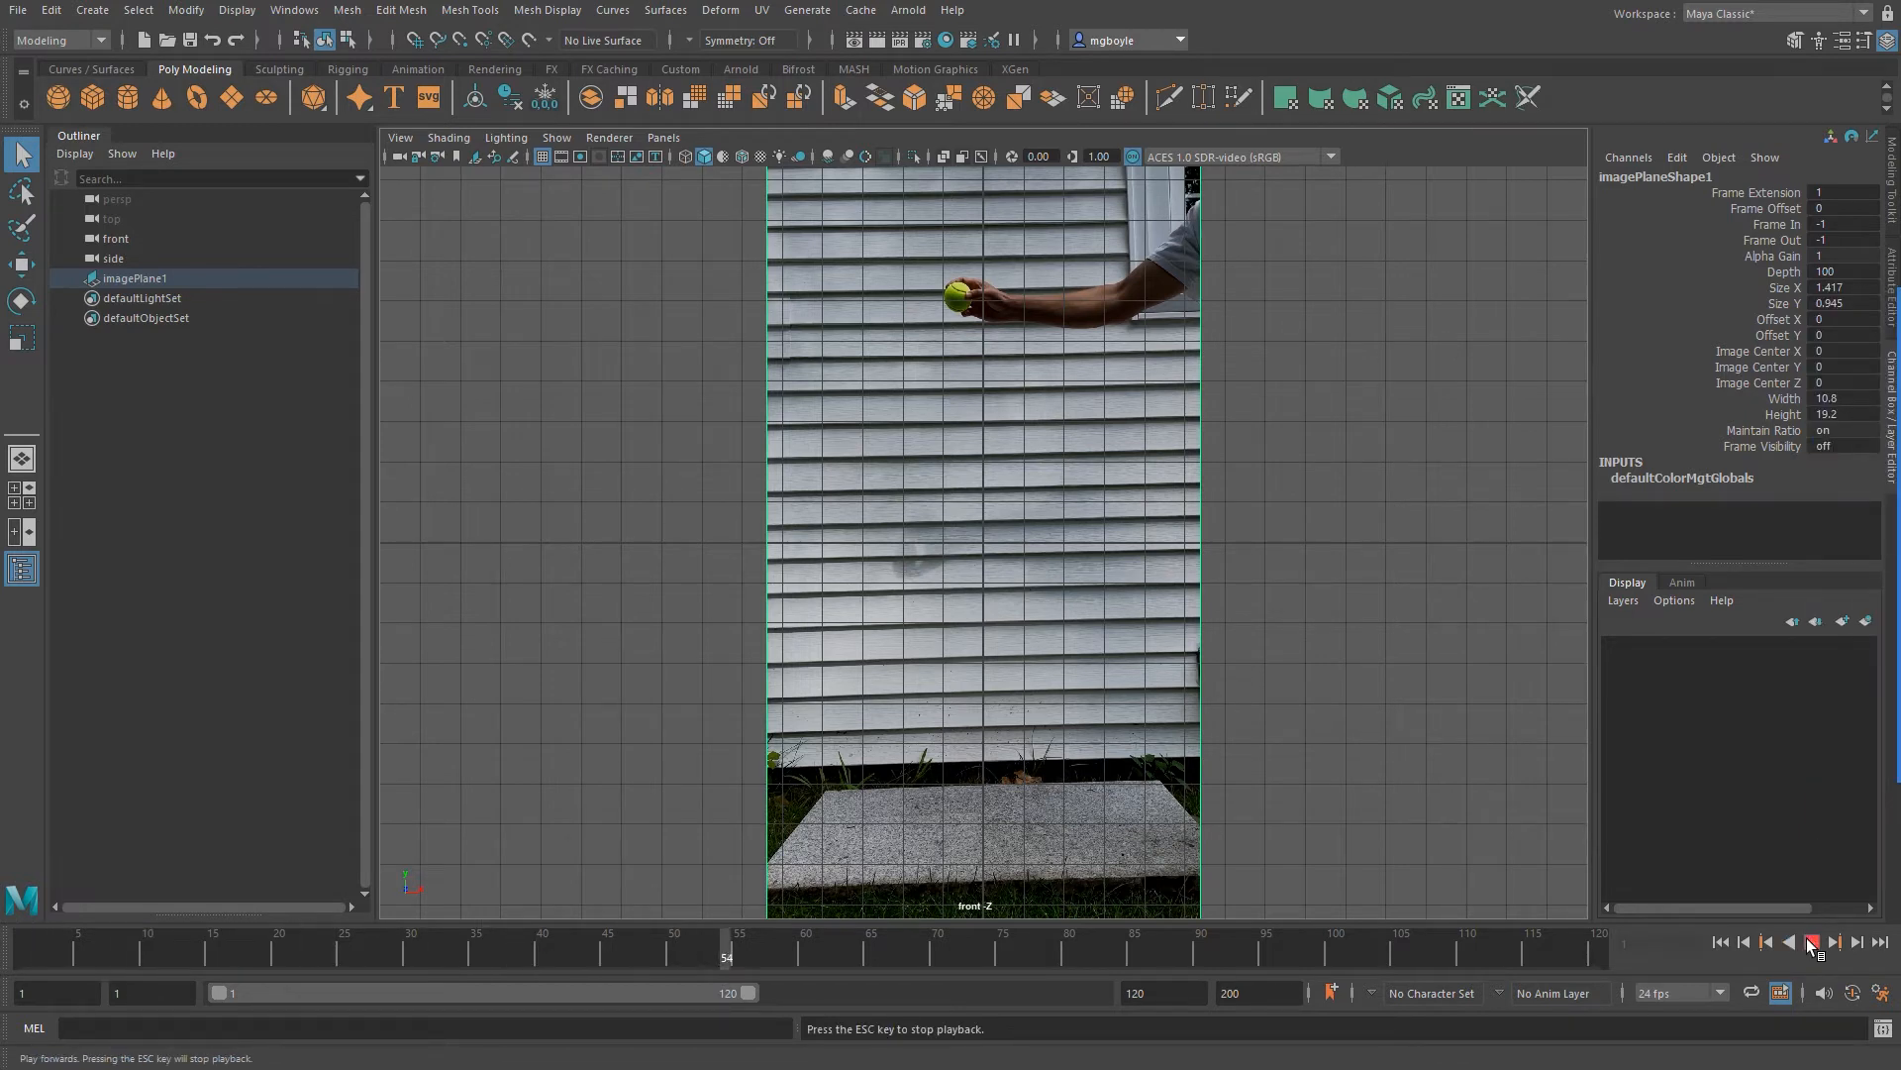
left_click(1811, 942)
left_click_drag(814, 944, 242, 899)
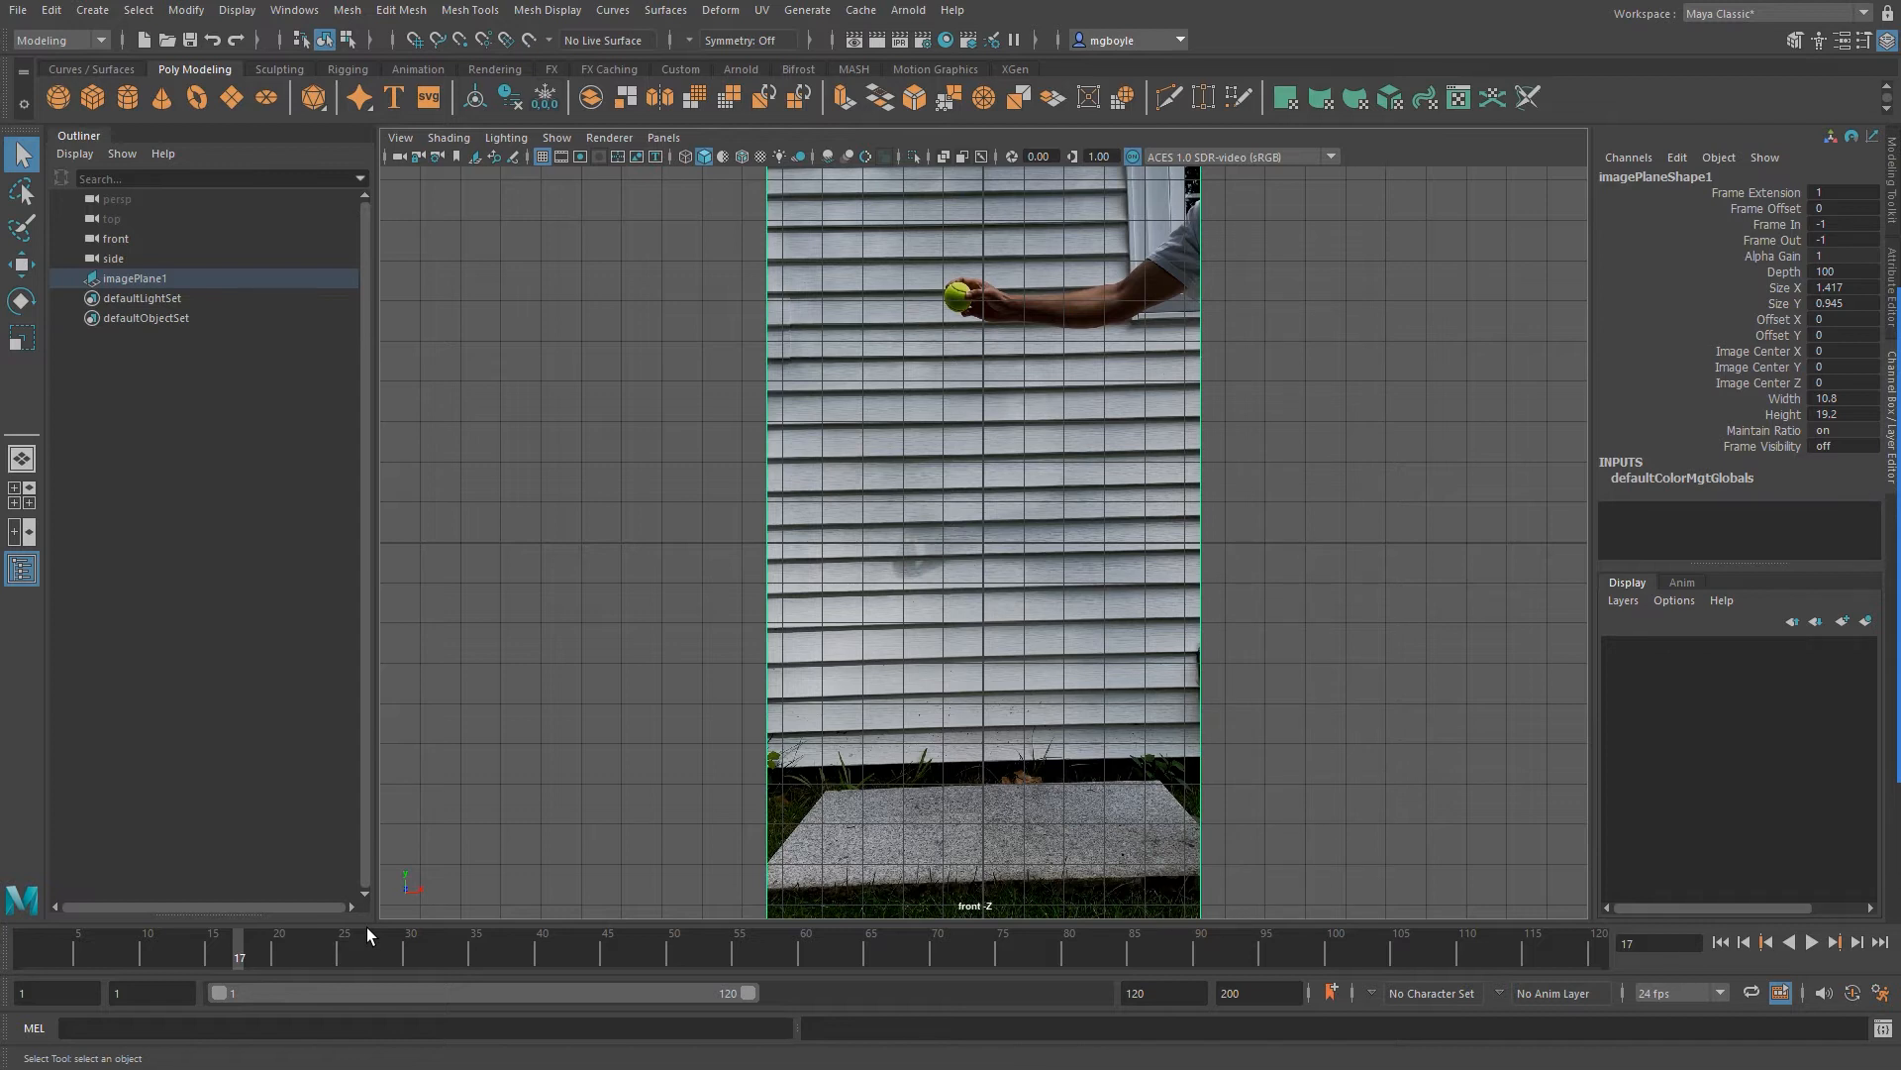
left_click_drag(242, 937, 6, 933)
Open the image plane's attributes and enable Use Image Sequence
mouse_move(1895, 554)
left_click(1862, 586)
mouse_move(1084, 331)
left_mouse_down()
mouse_move(222, 275)
mouse_move(543, 584)
mouse_move(1351, 648)
mouse_move(1740, 246)
mouse_move(1860, 264)
left_mouse_up()
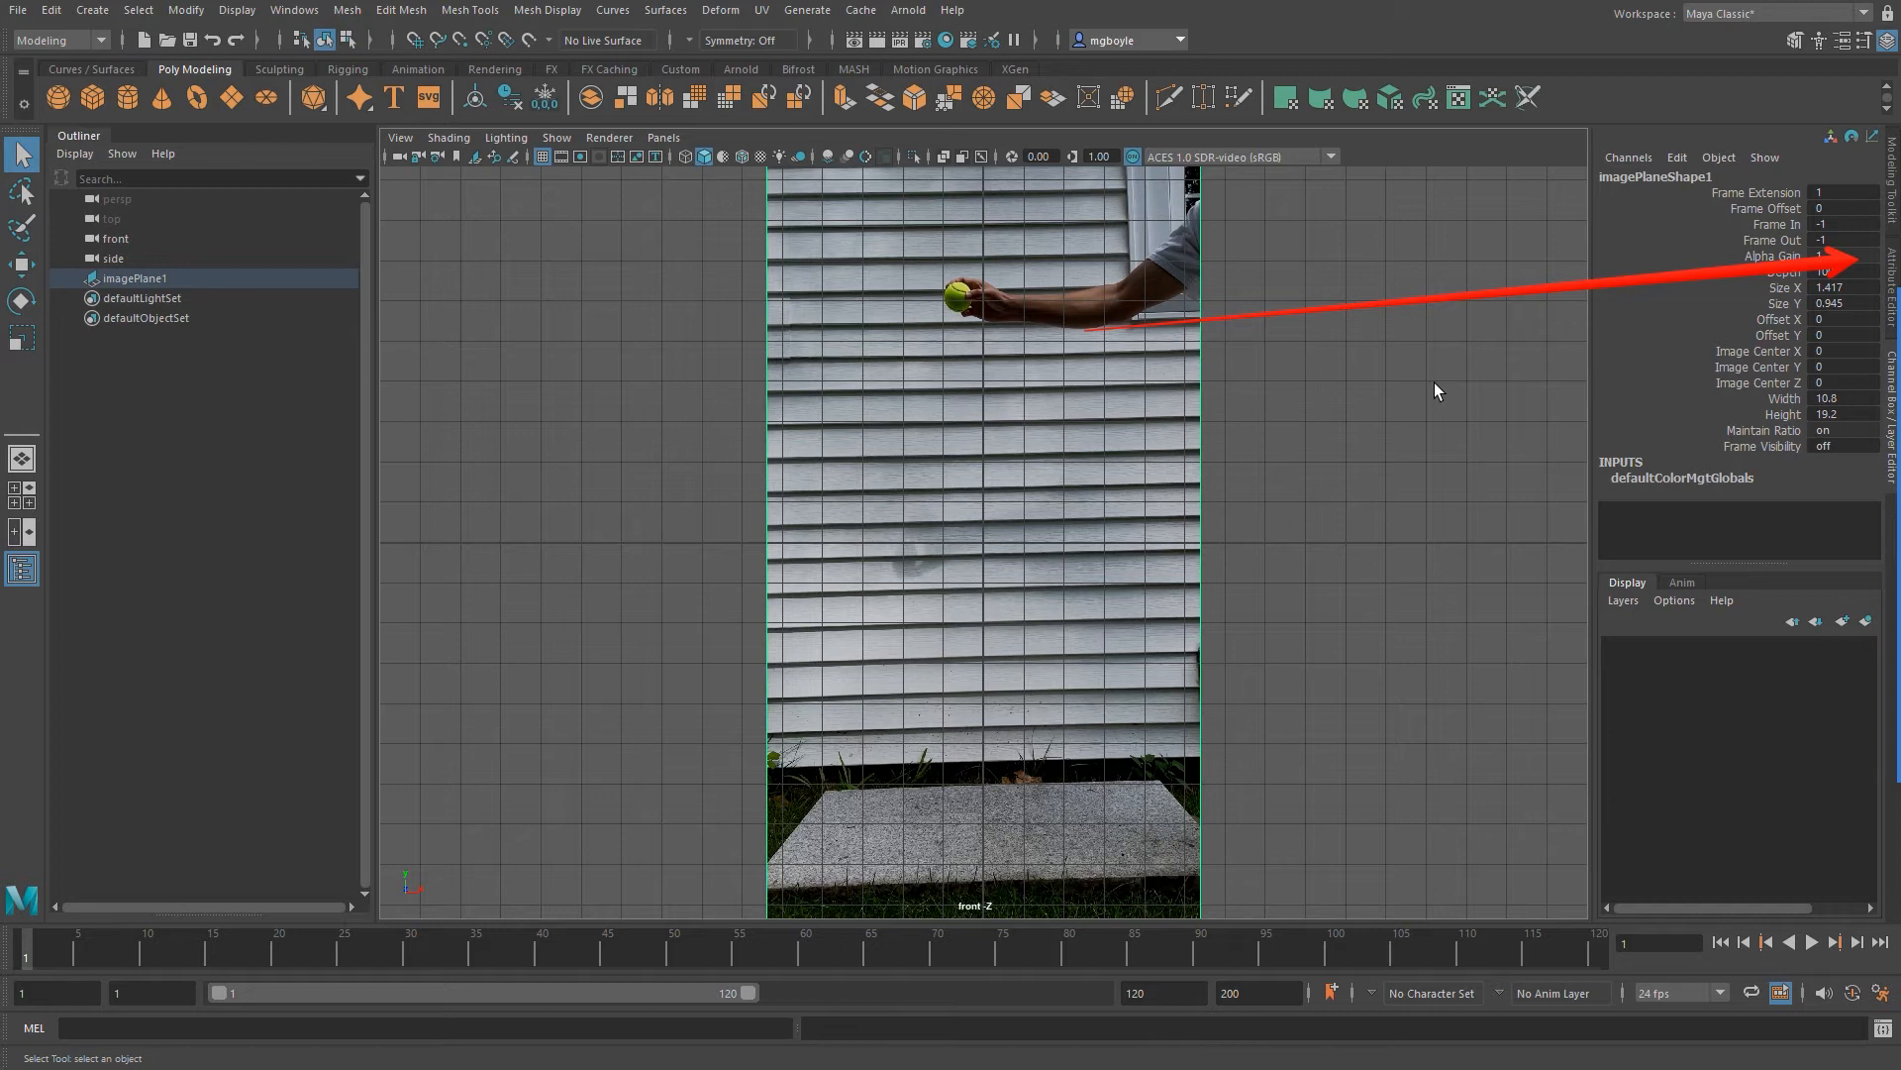
key("ctrl+a")
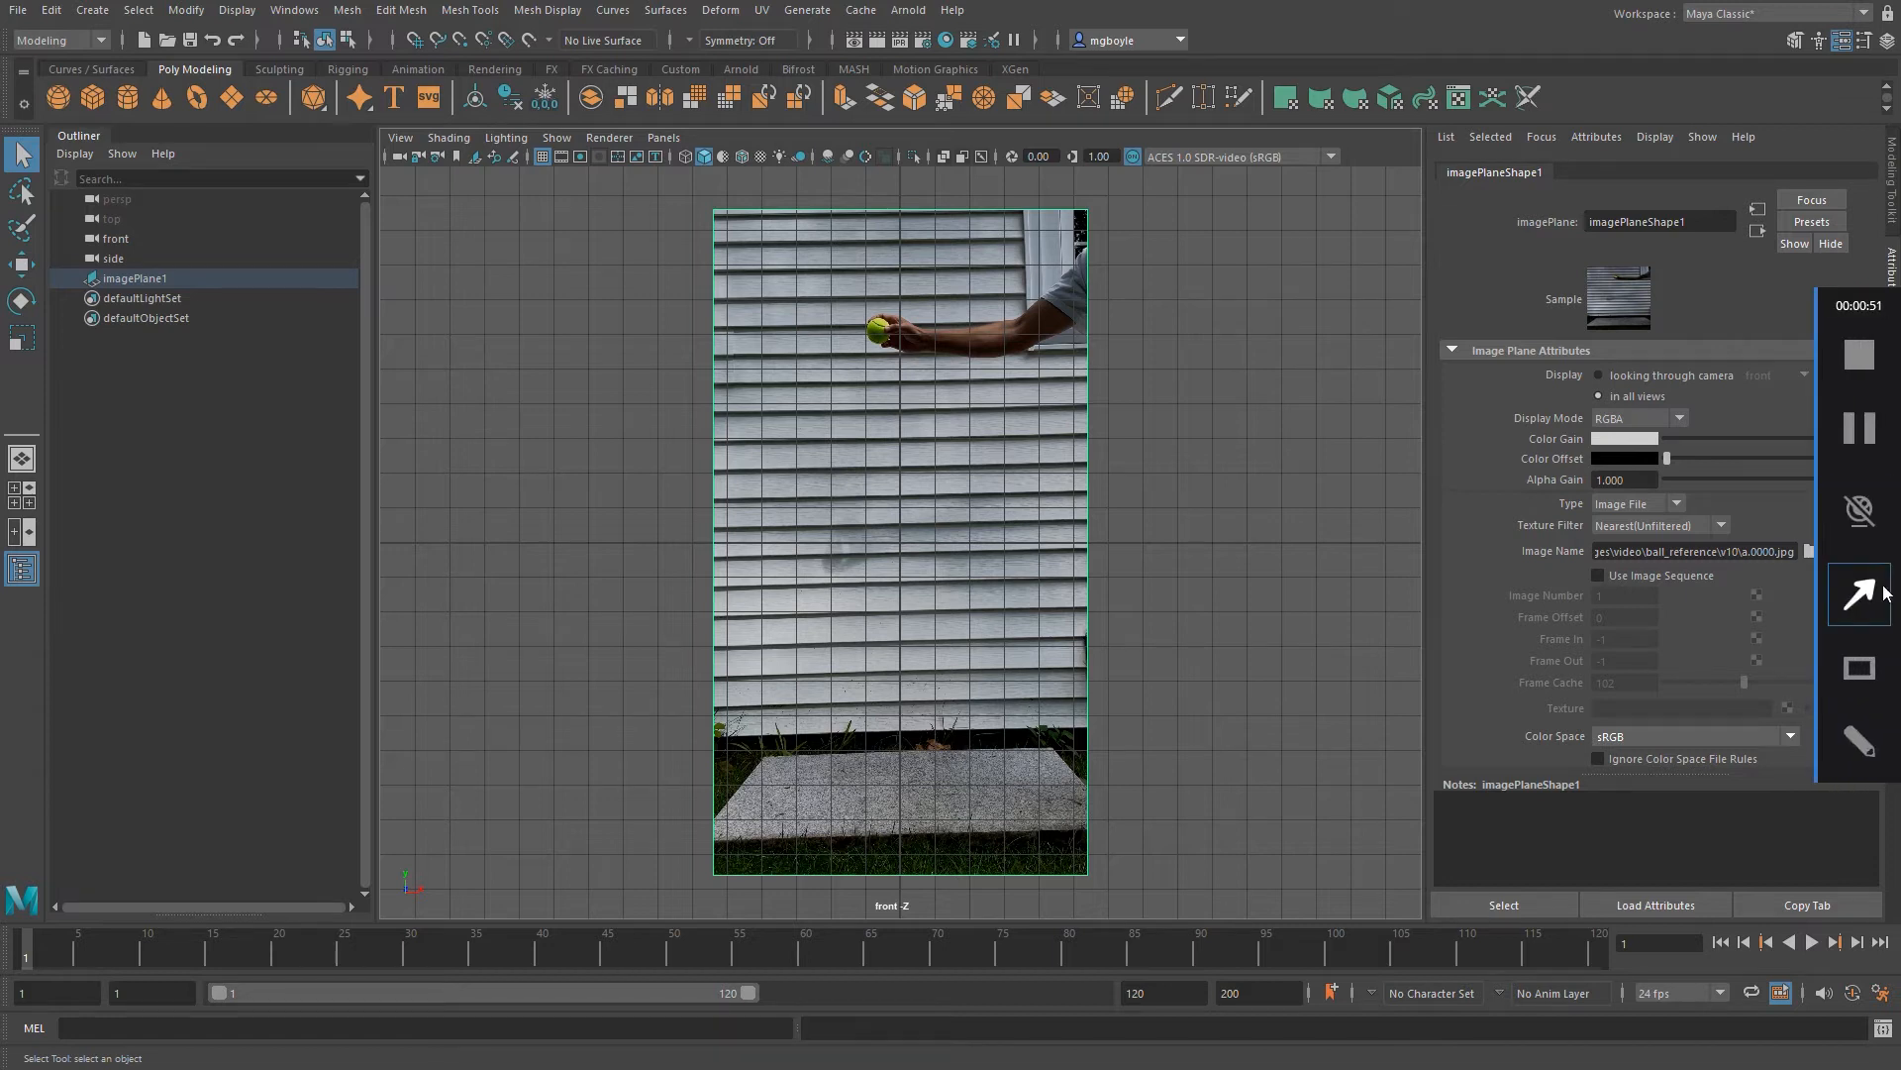
mouse_move(1260, 443)
left_mouse_down()
mouse_move(1443, 191)
mouse_move(628, 433)
mouse_move(161, 228)
mouse_move(144, 282)
mouse_move(492, 399)
mouse_move(1156, 357)
mouse_move(1025, 353)
left_mouse_up()
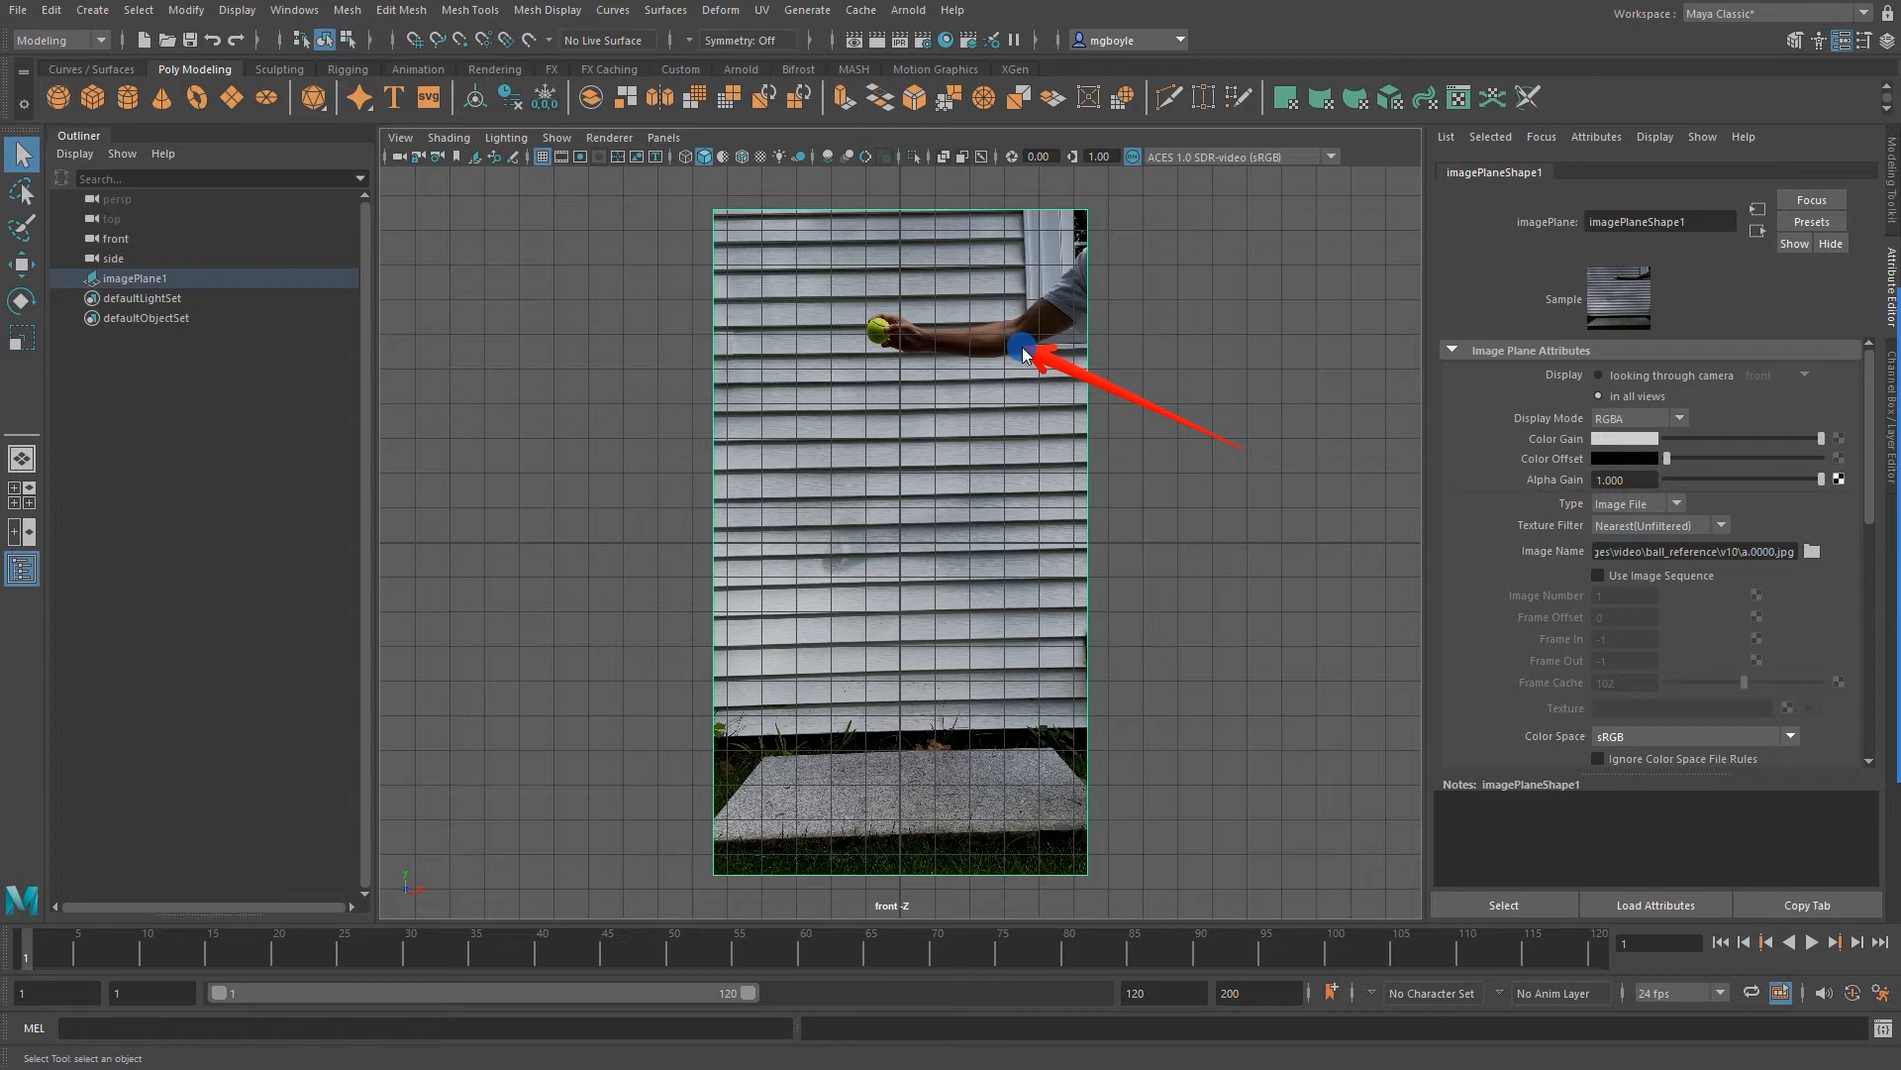
mouse_move(1025, 353)
left_mouse_down()
mouse_move(1475, 356)
mouse_move(1496, 545)
mouse_move(1795, 557)
left_mouse_up()
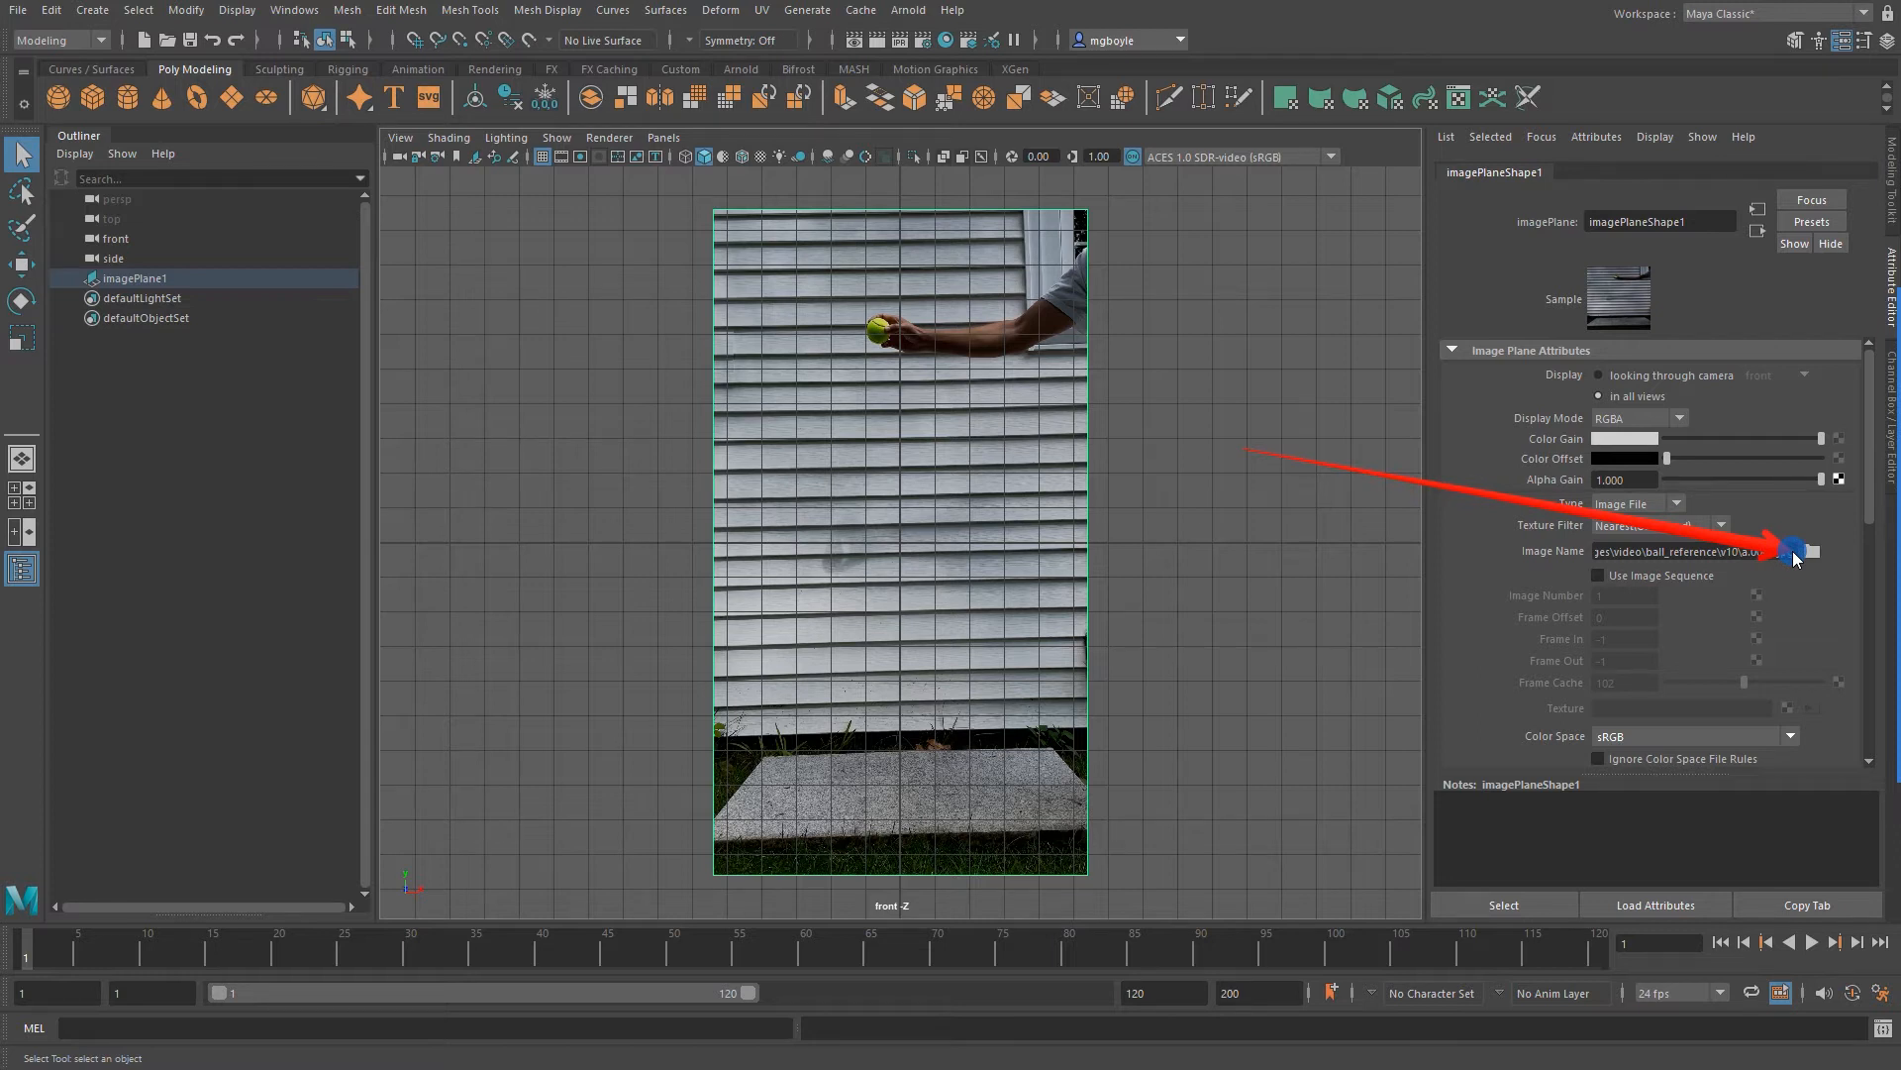
mouse_move(1795, 556)
left_mouse_down()
mouse_move(1691, 496)
mouse_move(1399, 497)
mouse_move(1589, 579)
left_mouse_up()
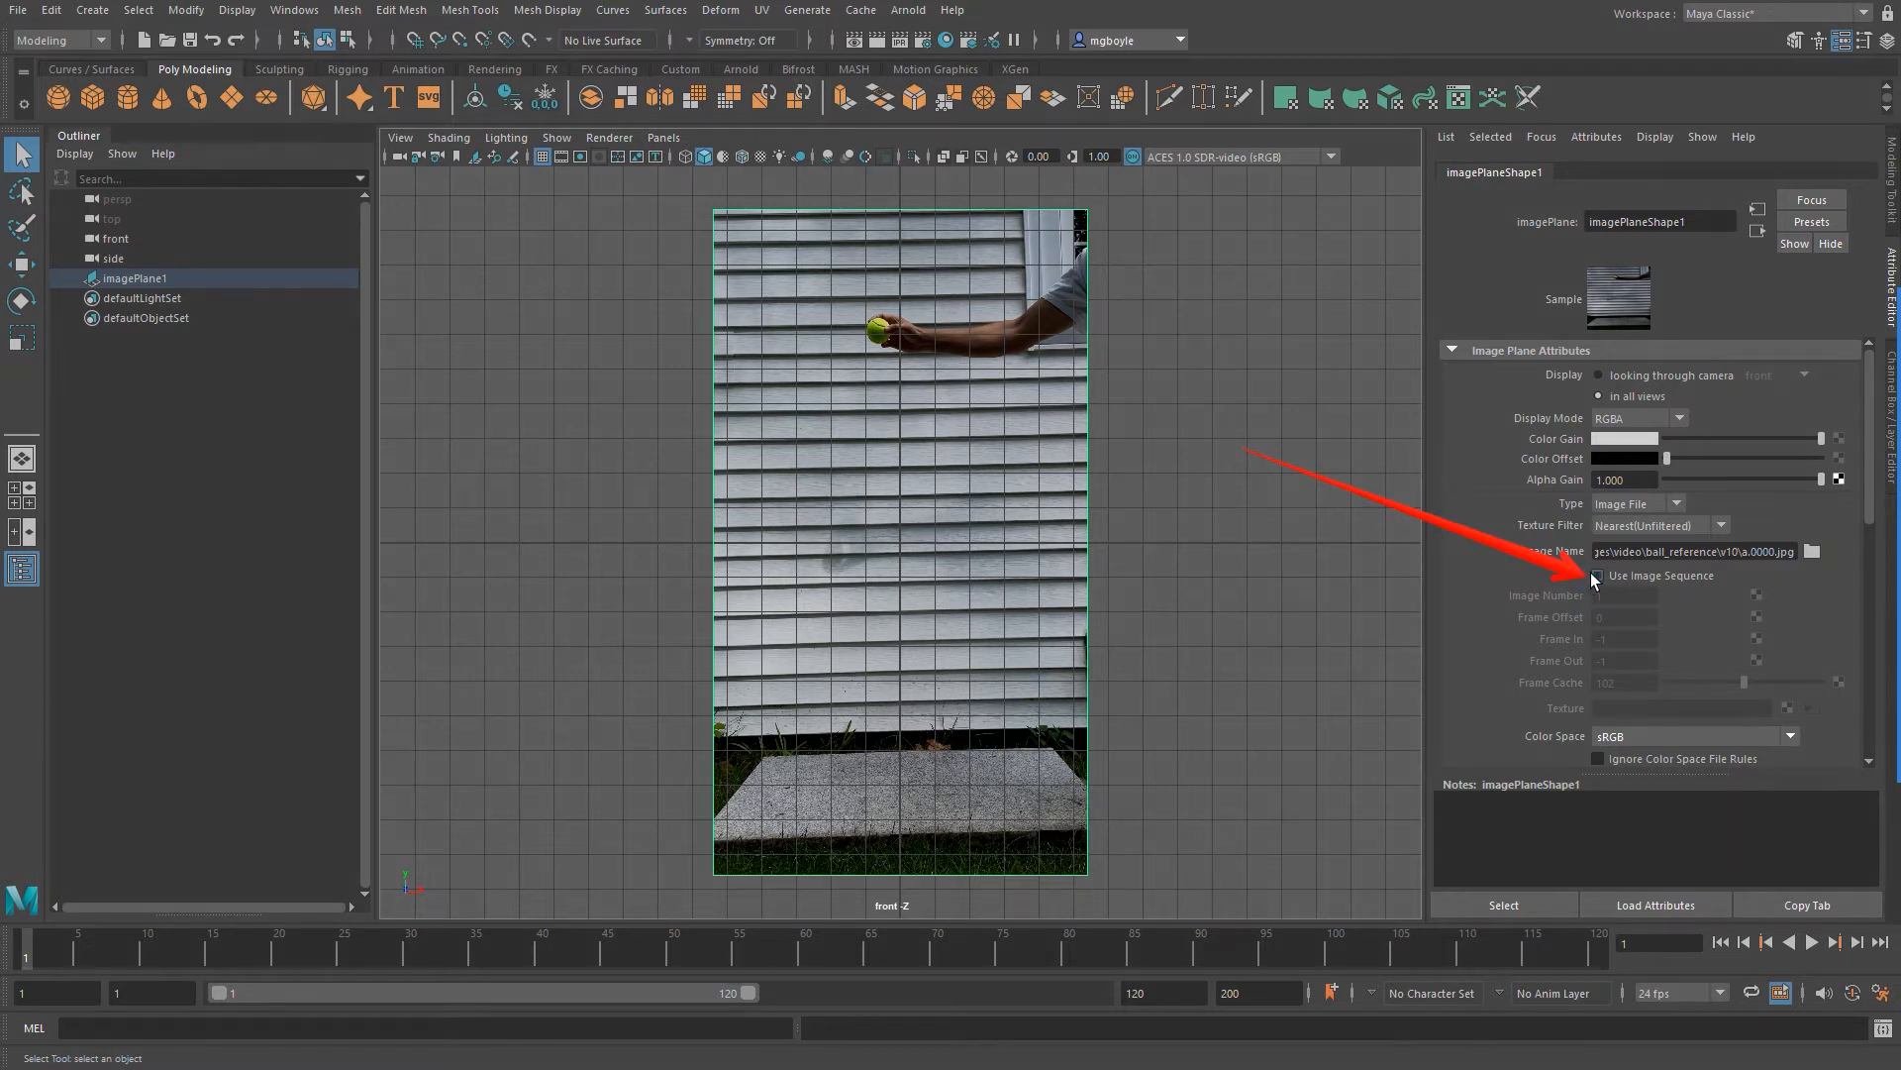
left_click(1600, 577)
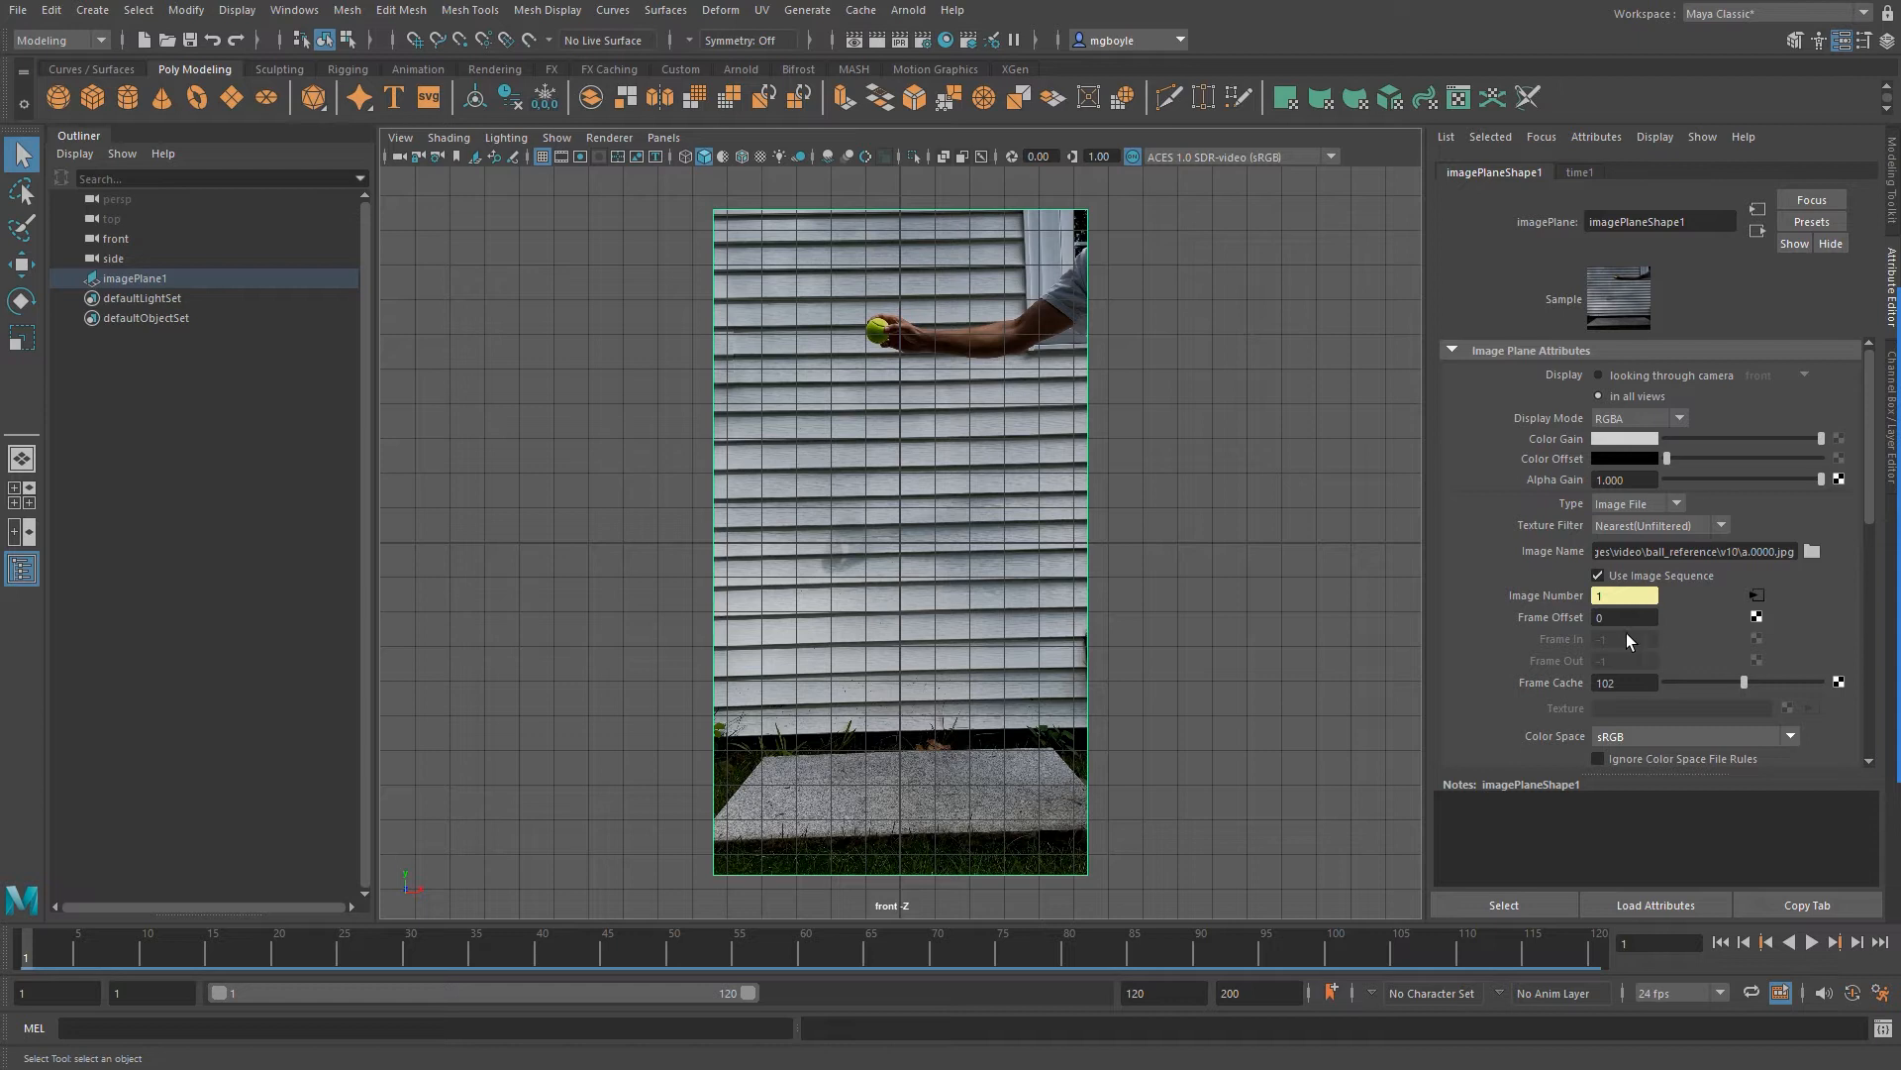
Play the ball image sequence, stop playback and scrub the timeline to frame 30
left_click(1863, 594)
mouse_move(1141, 362)
left_mouse_down()
mouse_move(1178, 415)
mouse_move(1808, 941)
left_mouse_up()
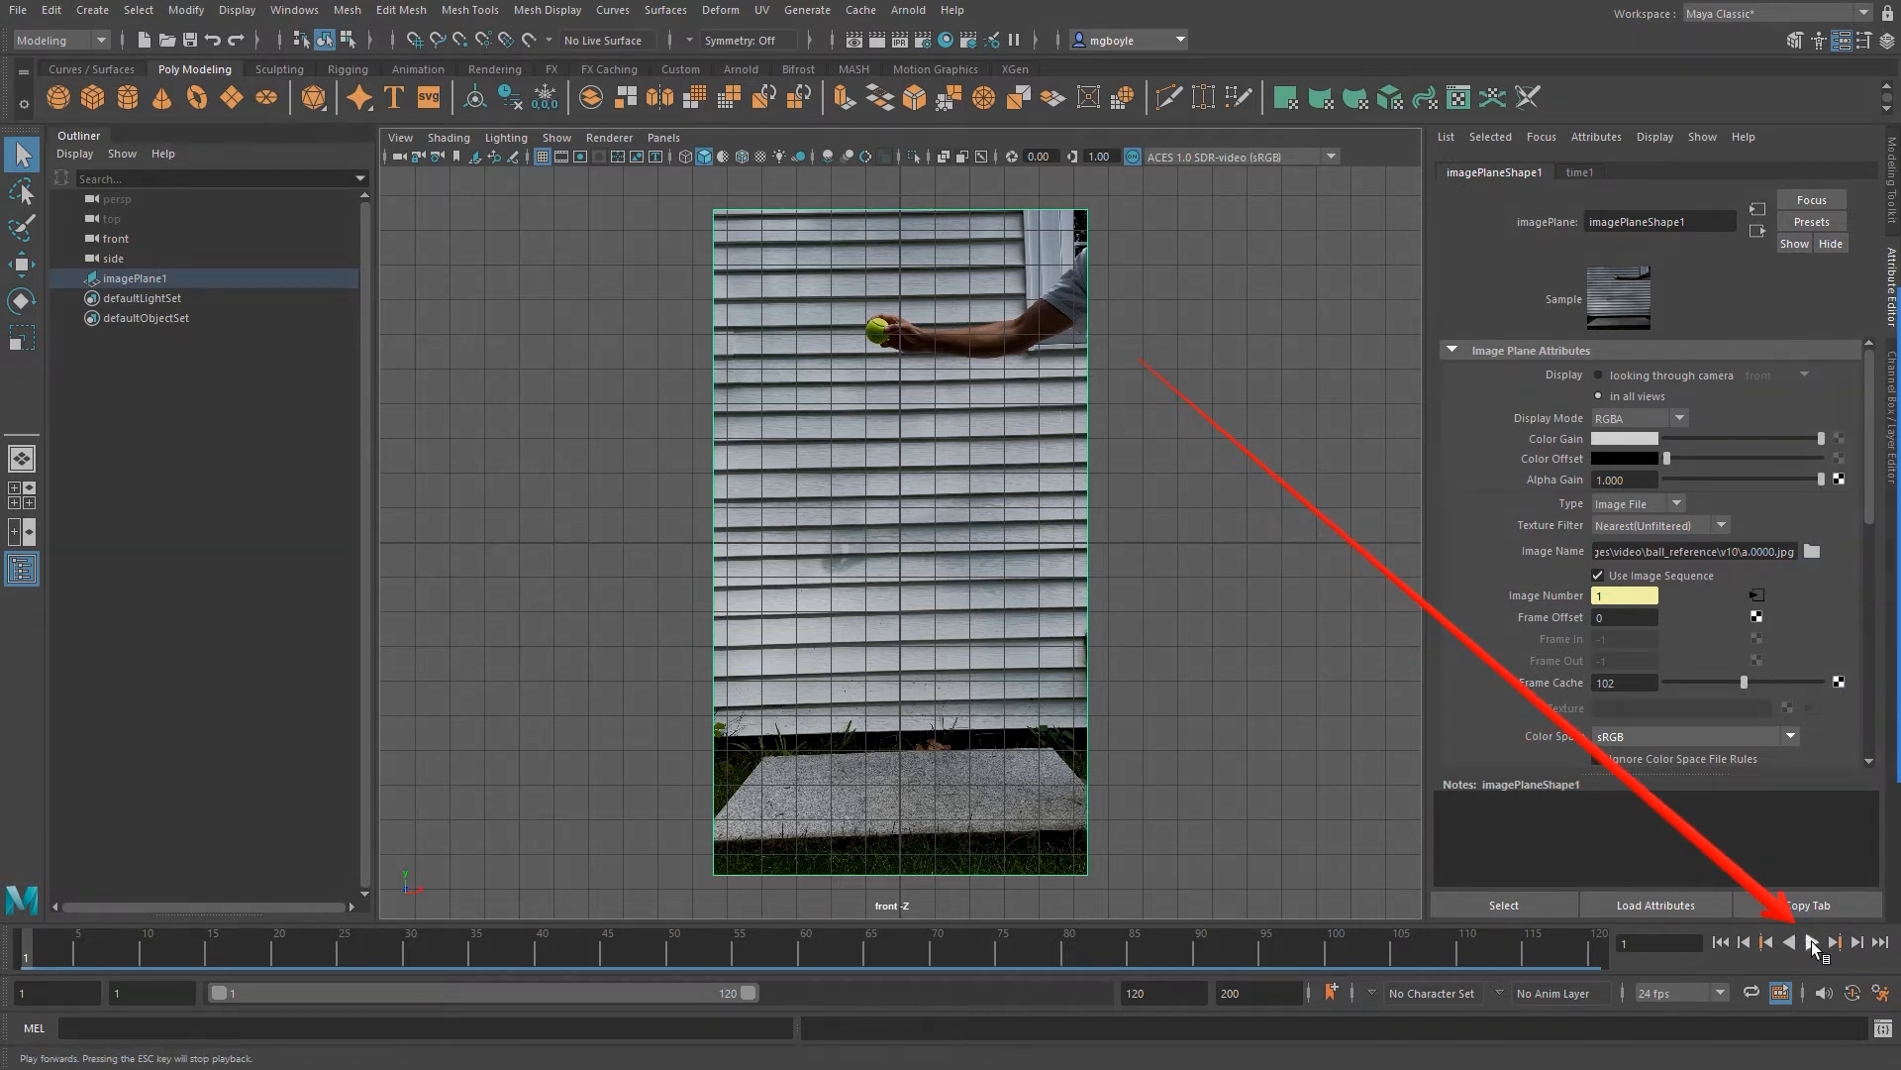
left_click(1812, 943)
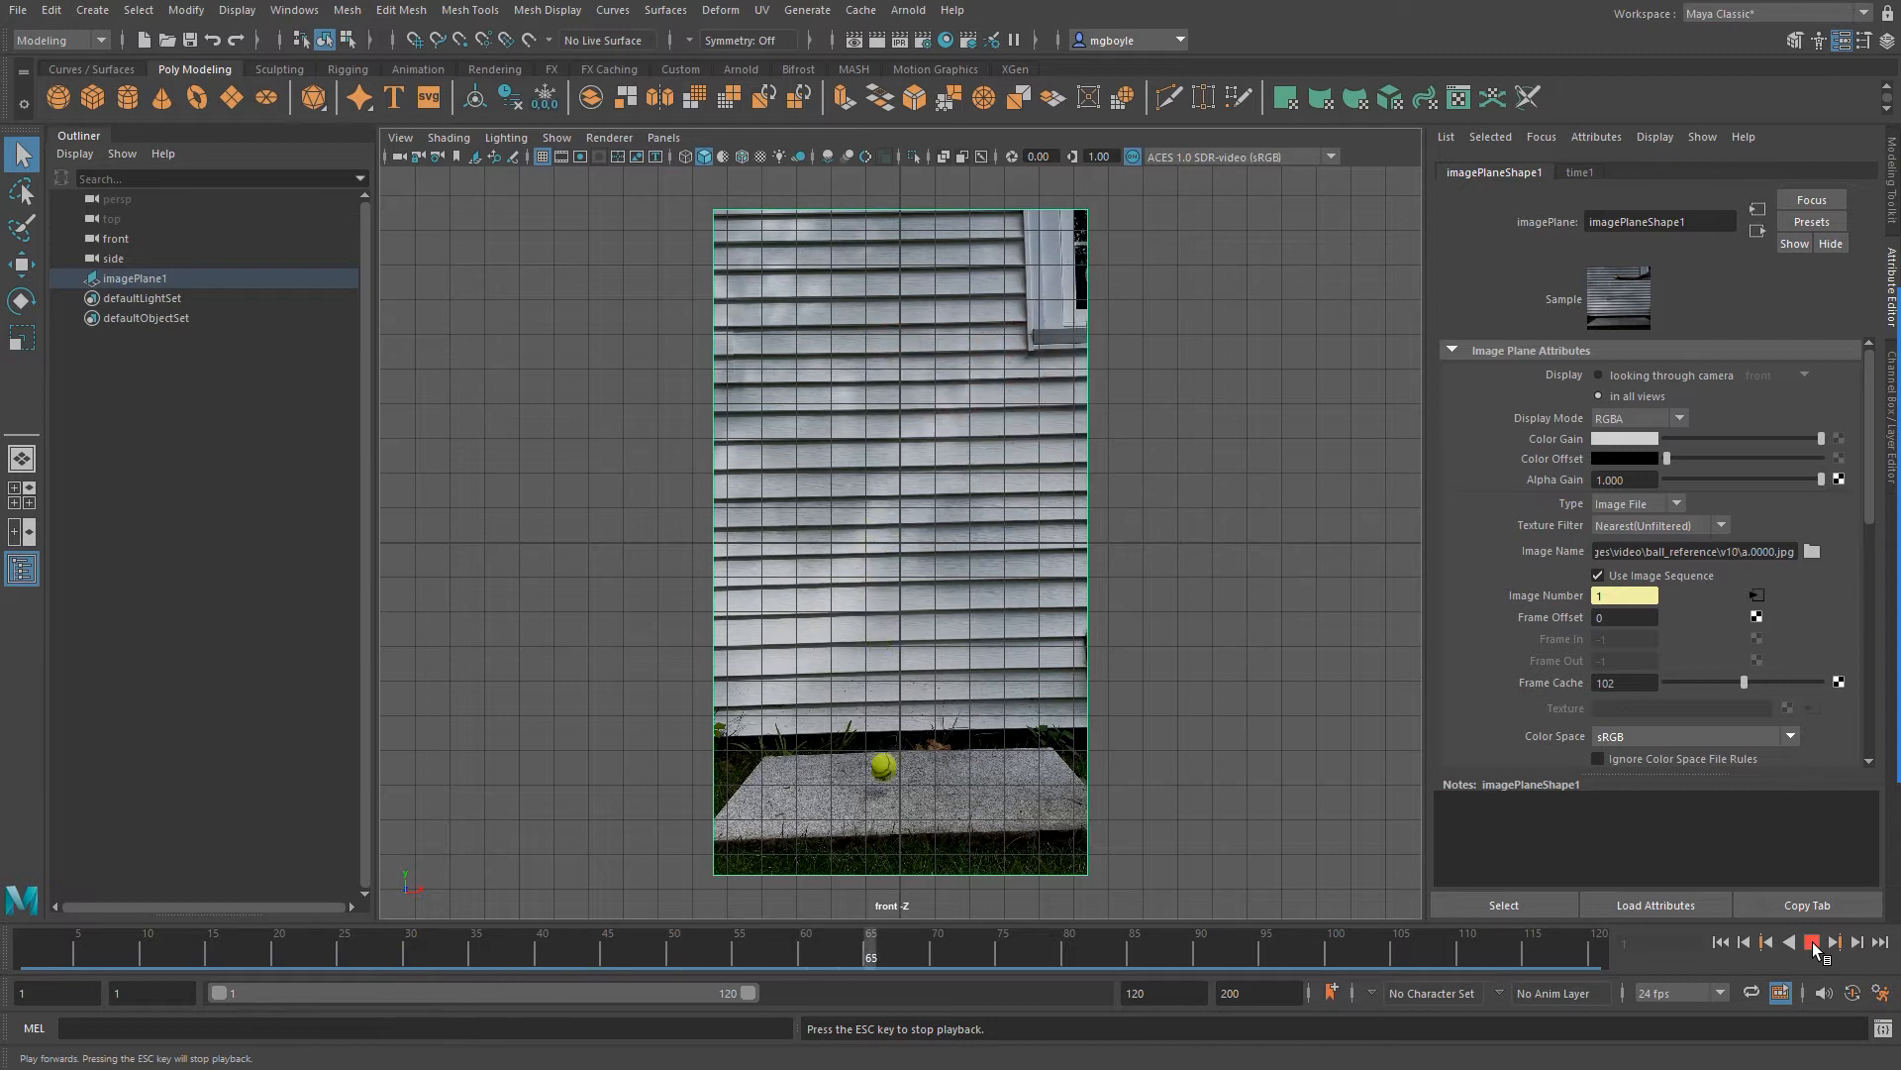
left_click(1731, 896)
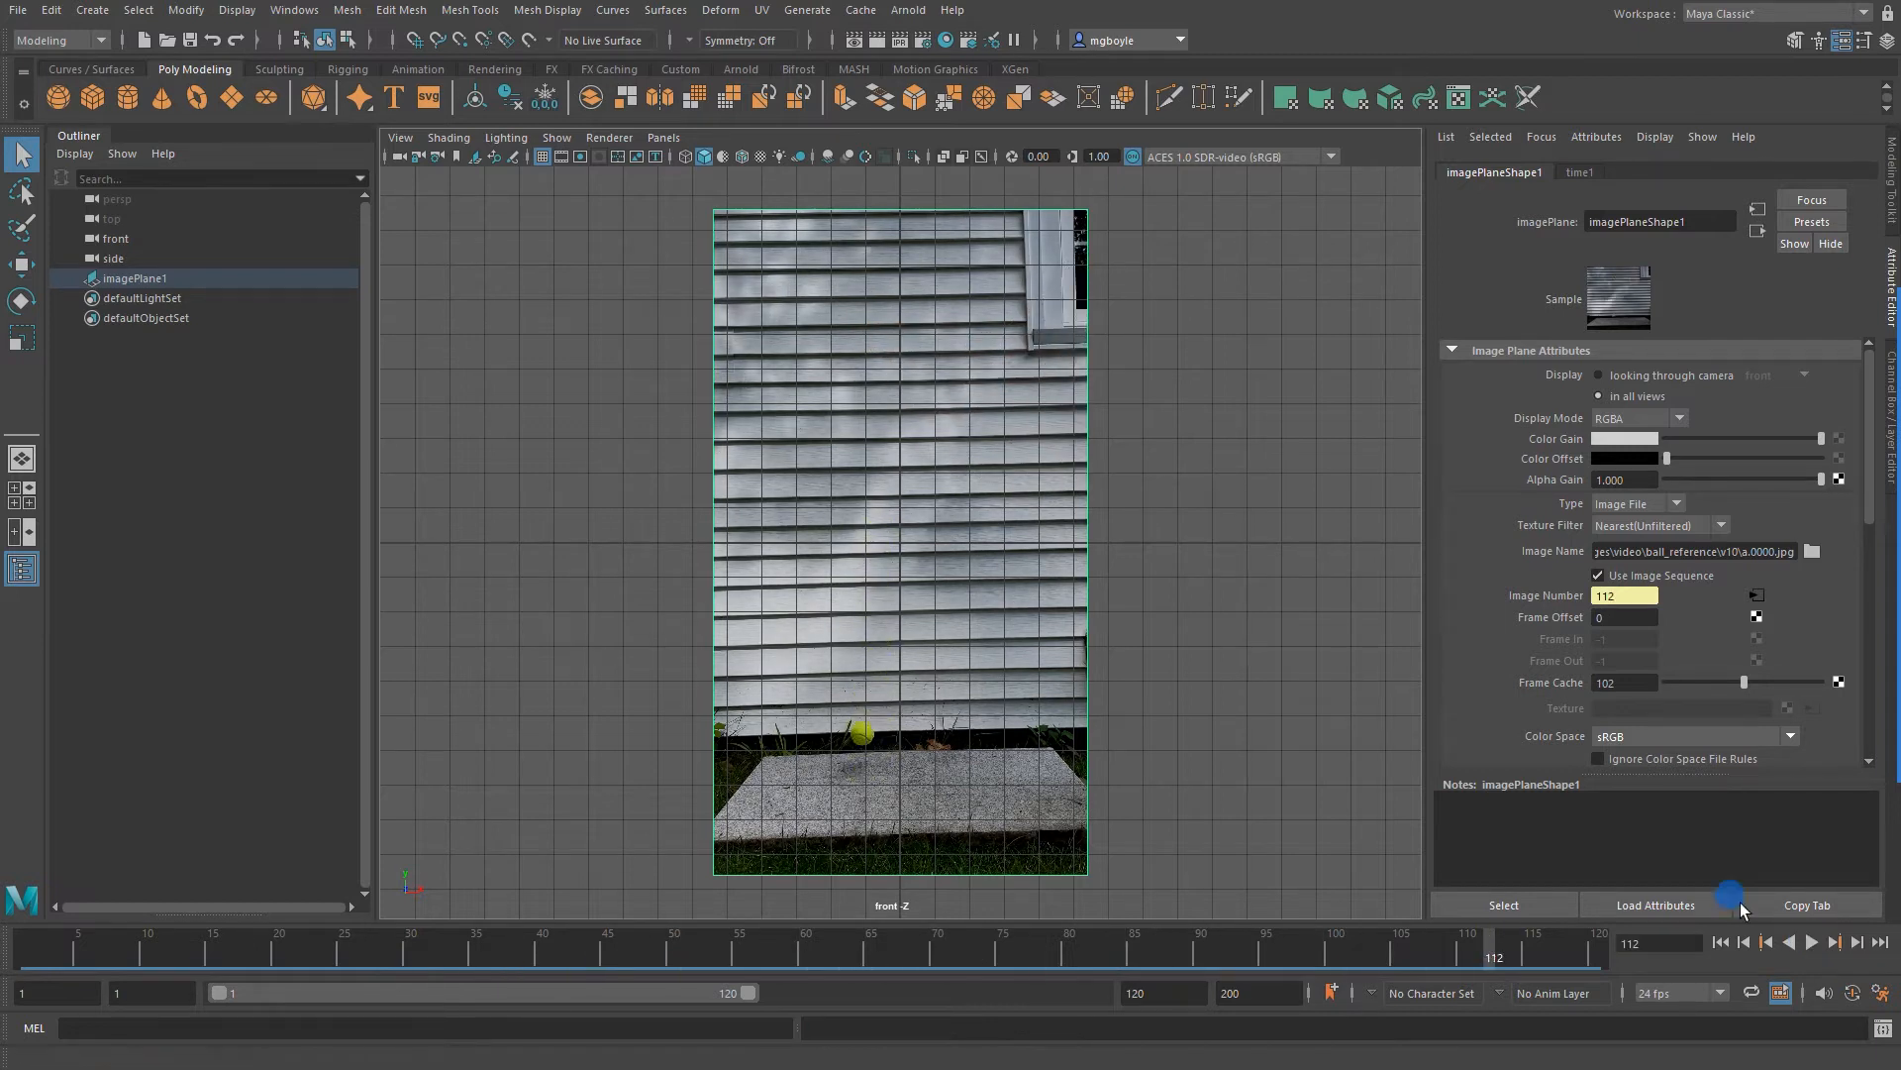
left_click_drag(1480, 941, 410, 952)
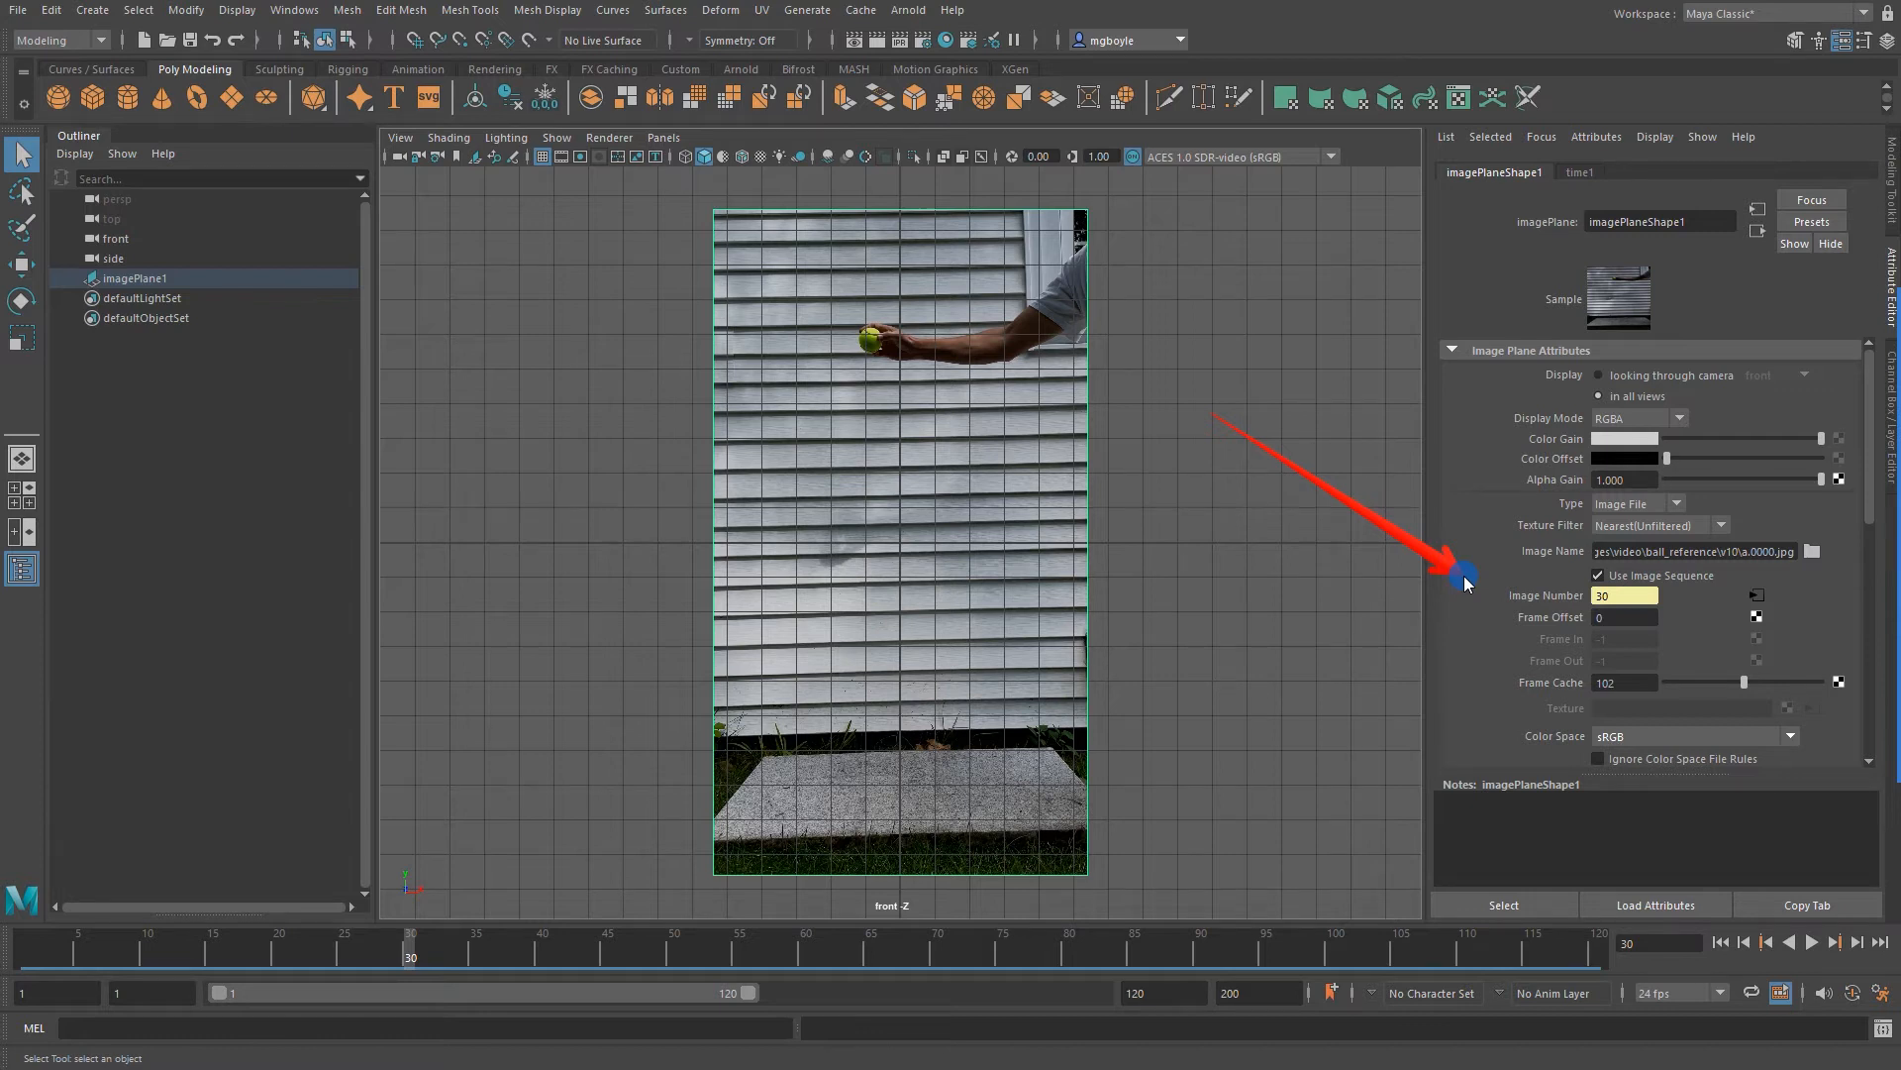
Save the scene as rotoscoping_ball.mb and create a polygon sphere at the origin
key("ctrl+s")
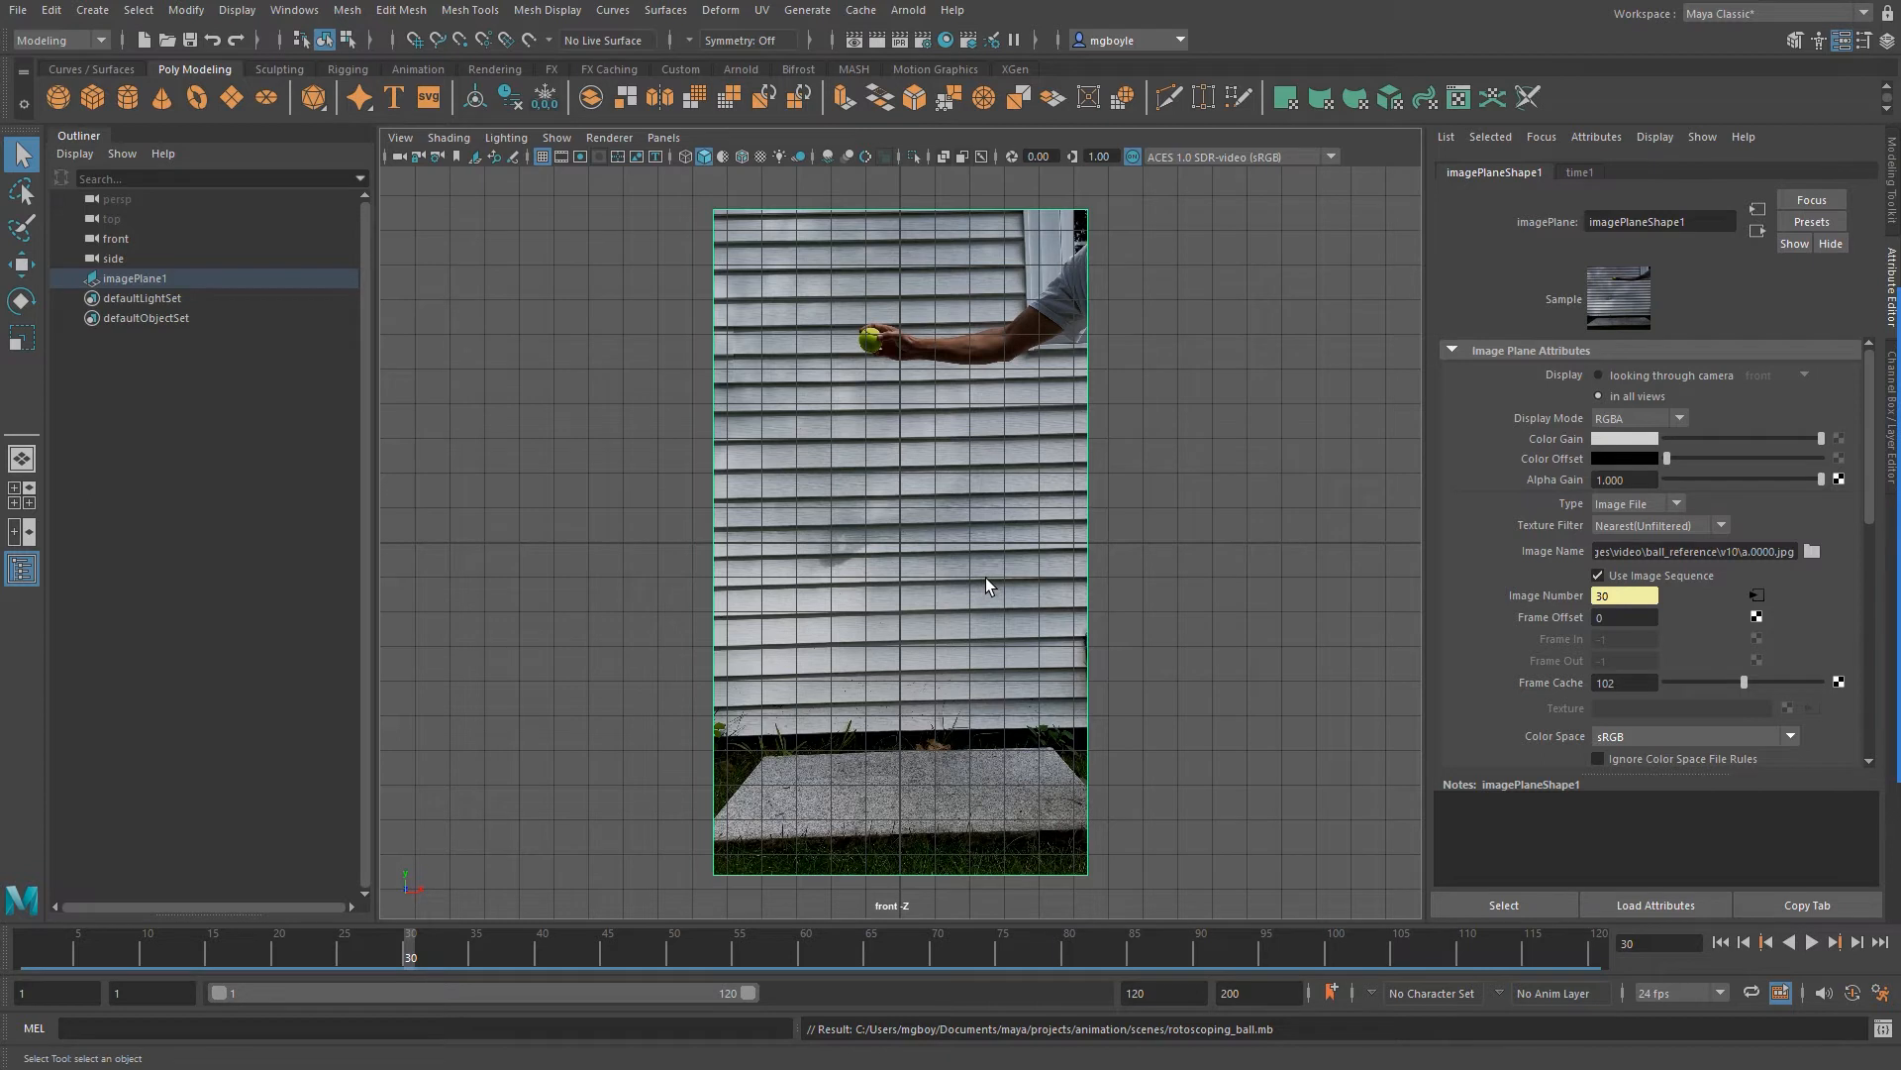
left_click(57, 96)
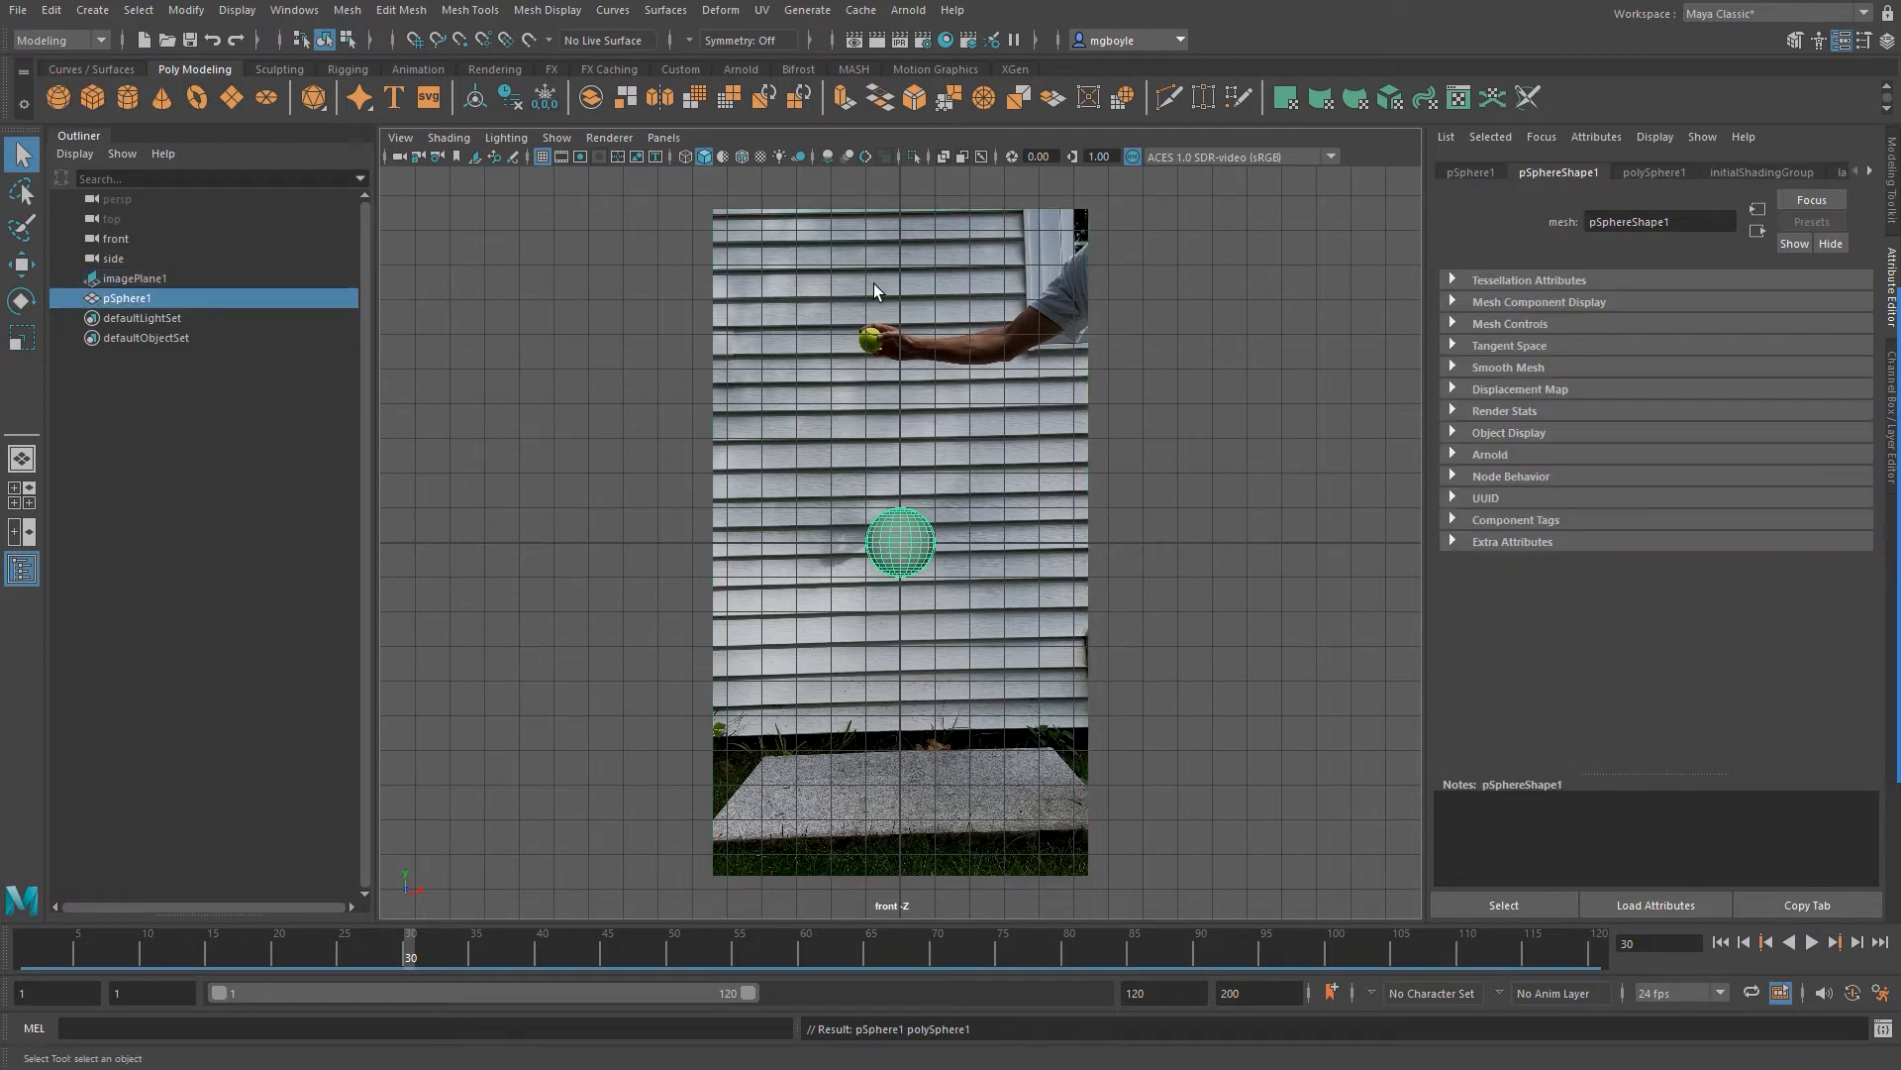
Scale the sphere uniformly to about 0.374 and move it over the ball held in the hand
left_click(34, 340)
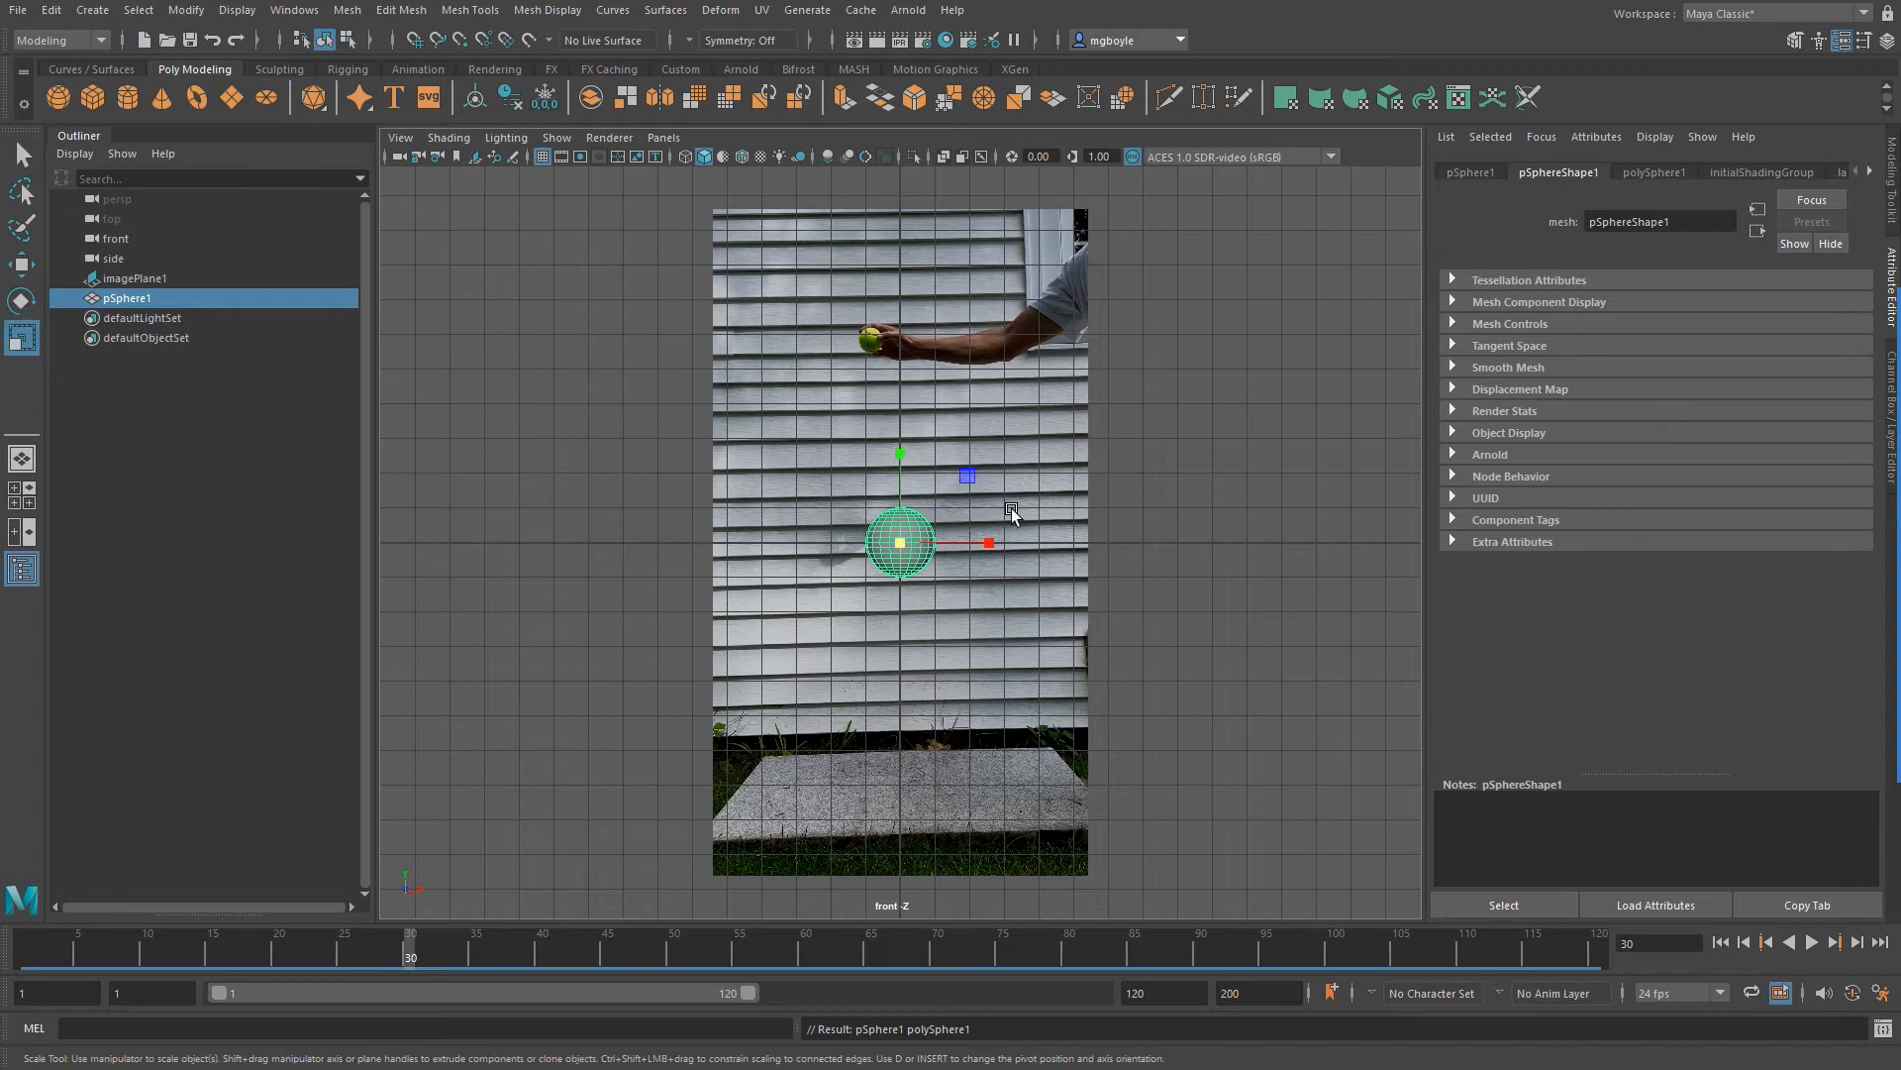
left_click_drag(906, 544, 867, 543)
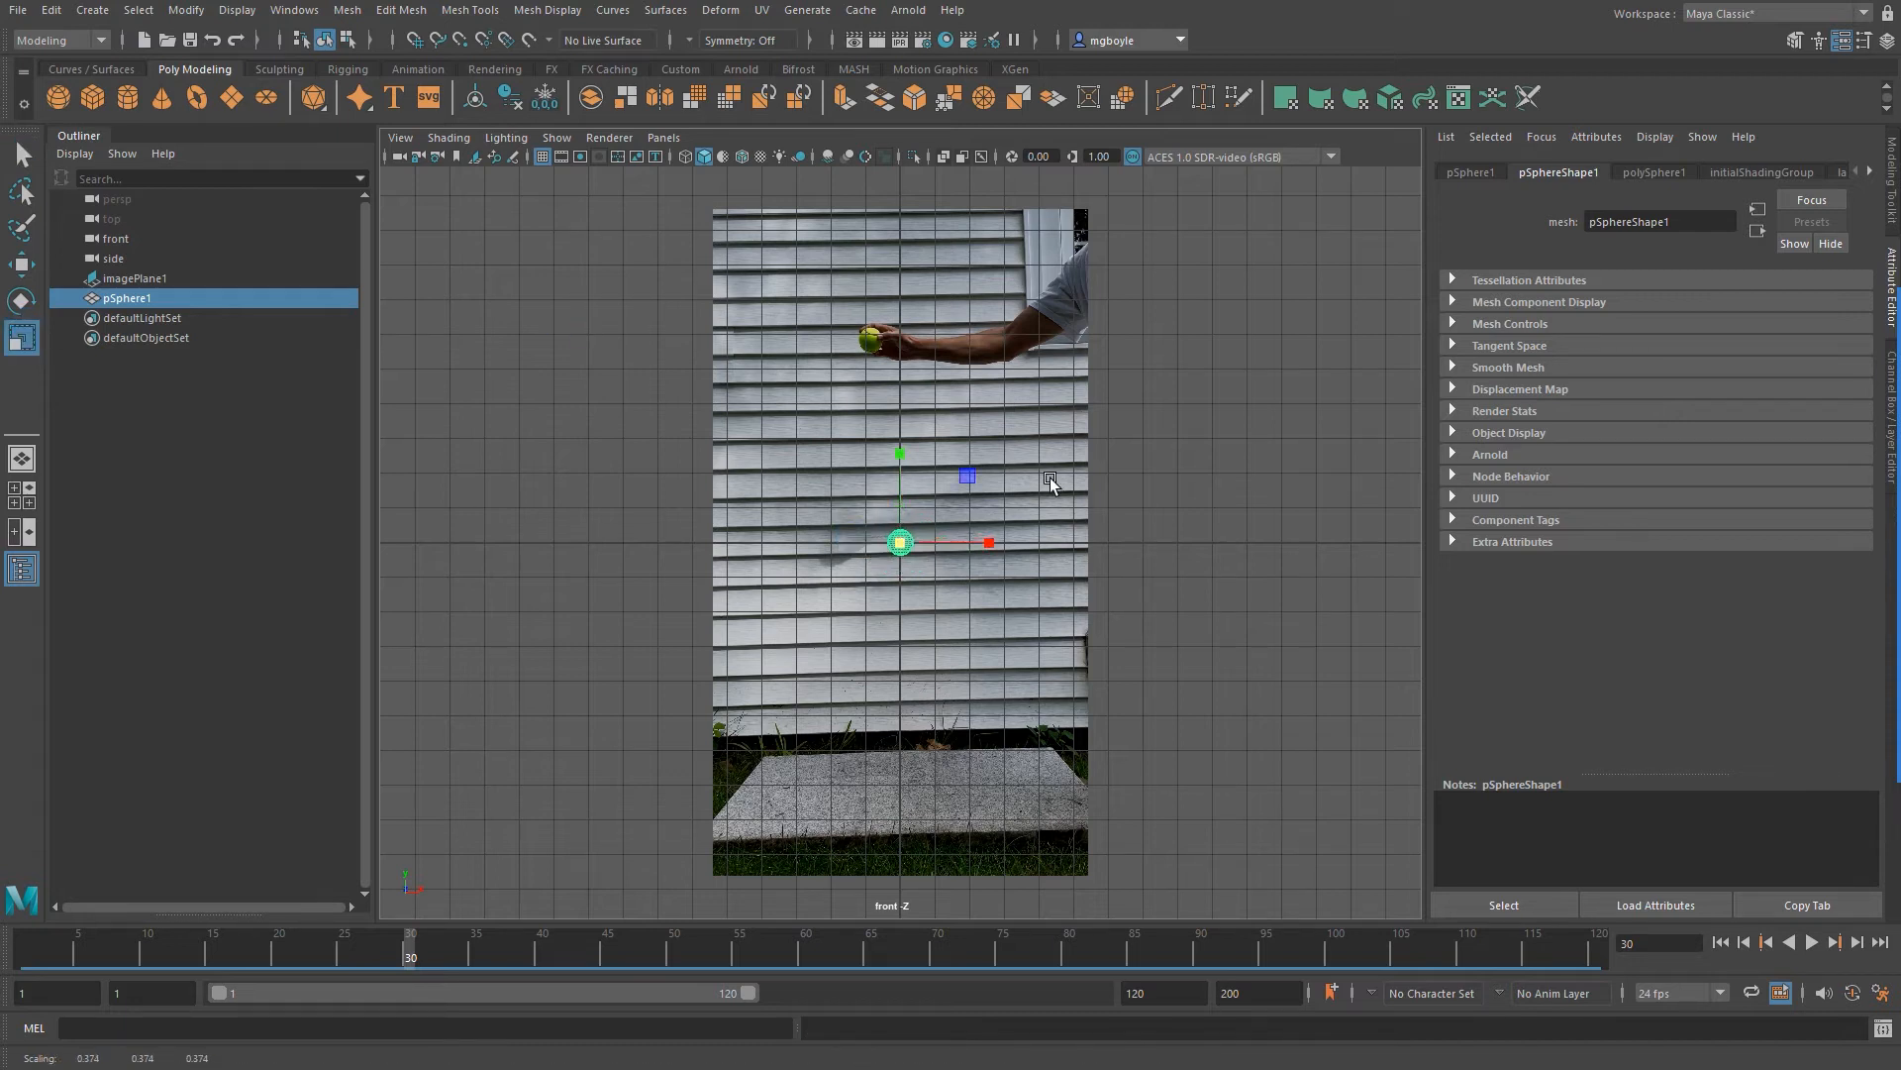
key("w")
left_click_drag(898, 451, 886, 247)
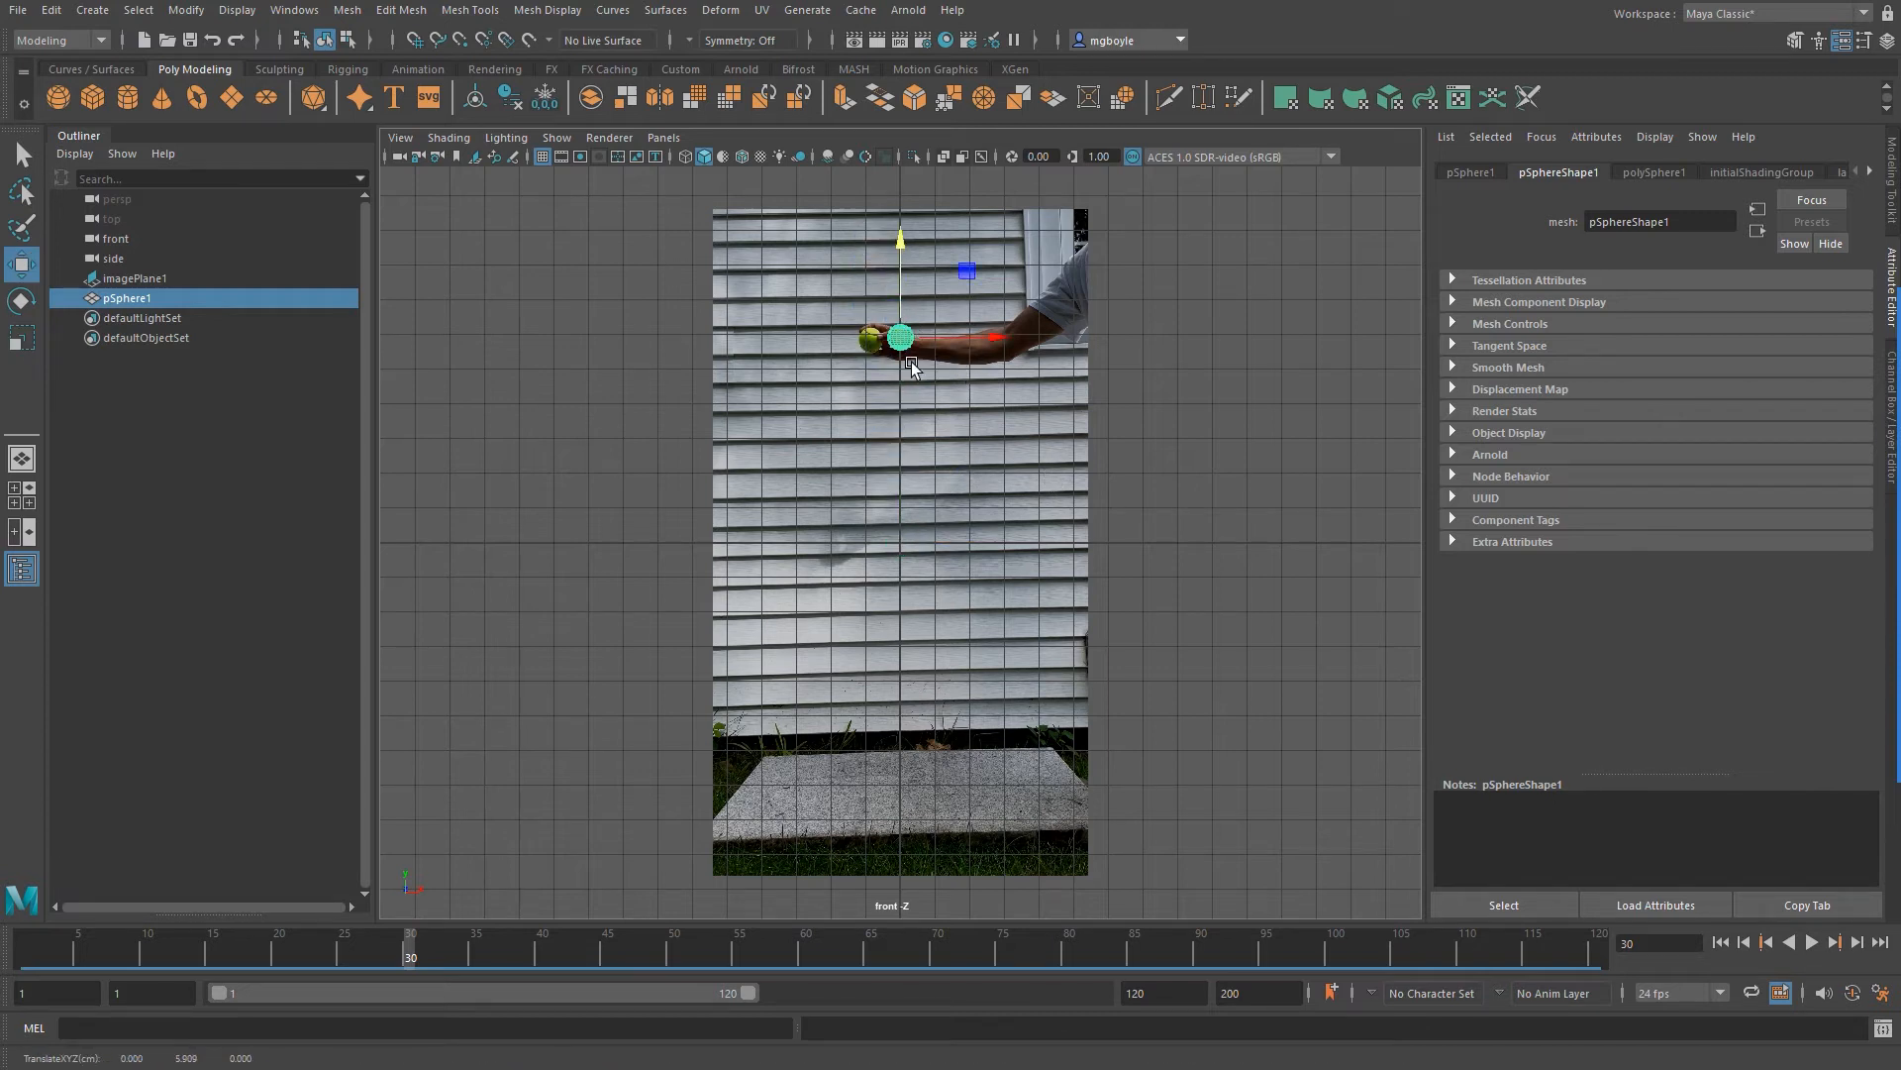
left_click_drag(911, 341, 891, 342)
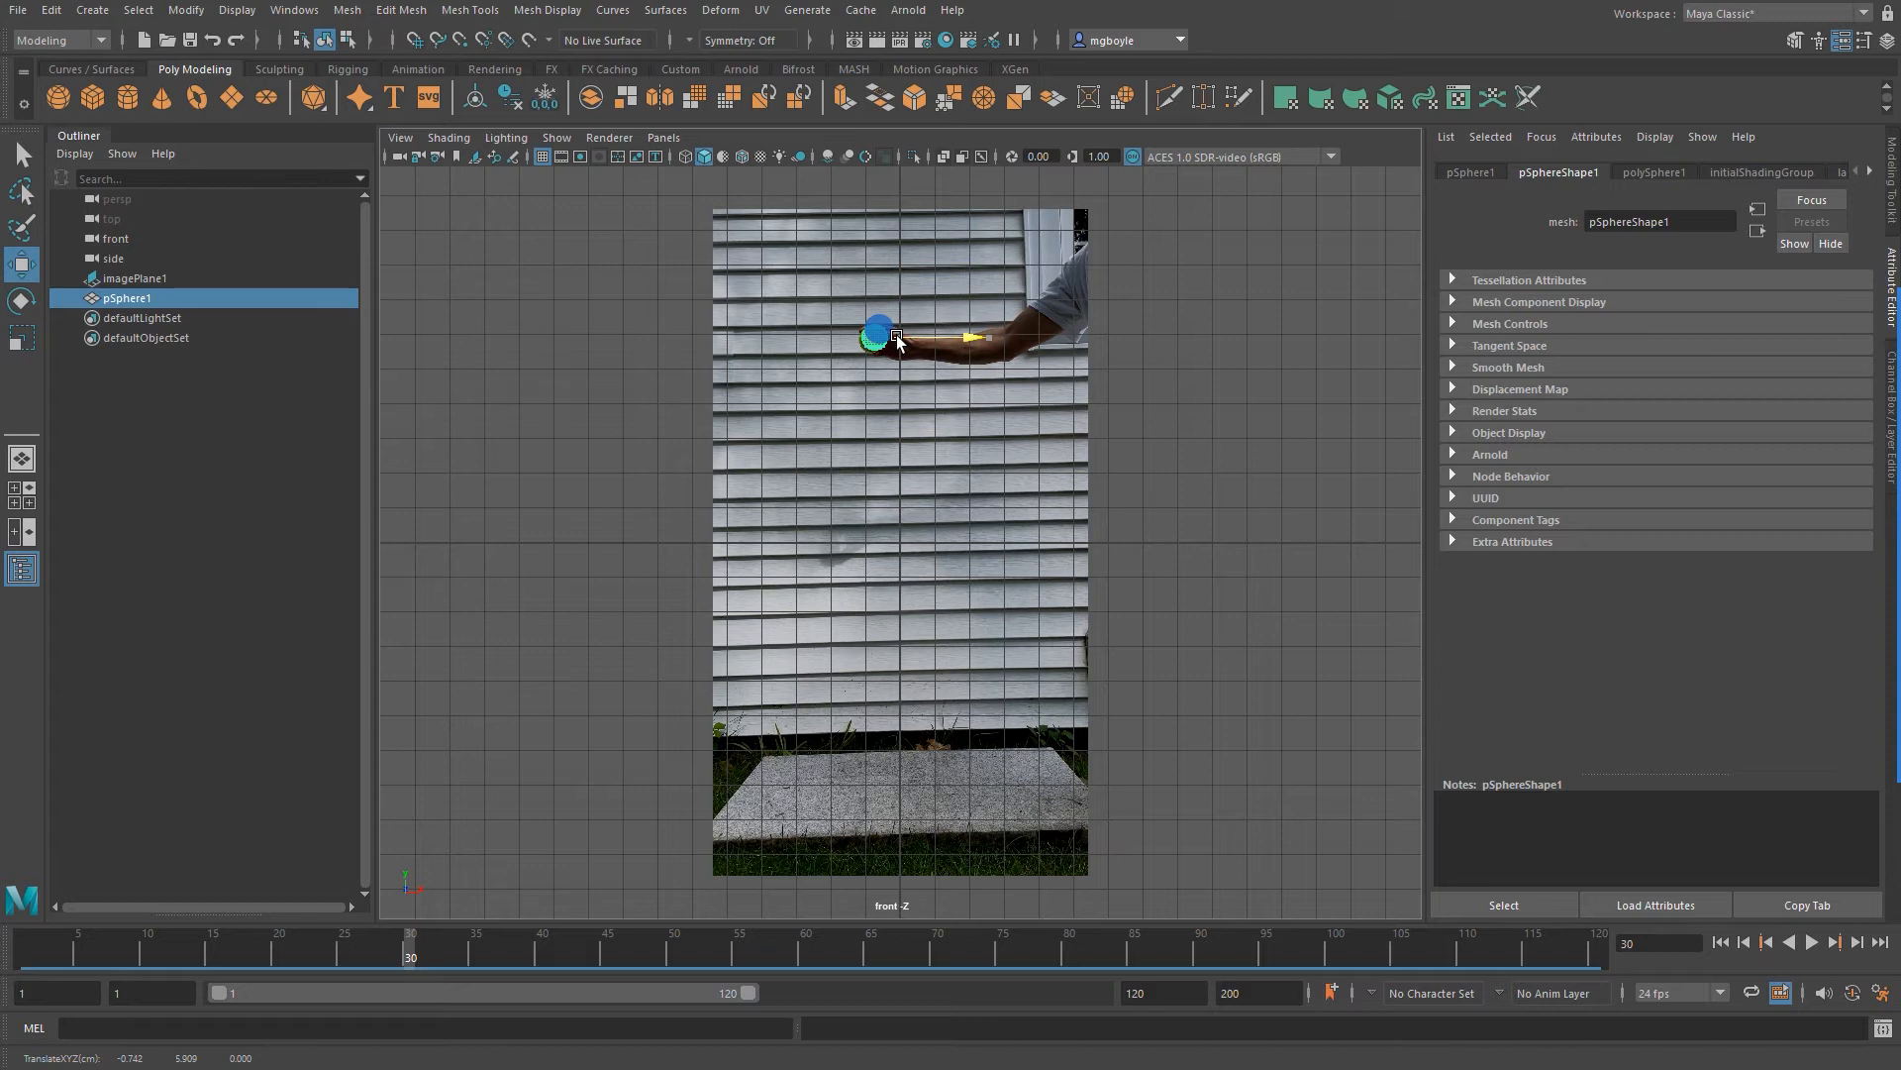
Go to frame 29 and align the sphere precisely with the held ball, at about X -0.827, Y 5.87
left_click_drag(414, 951, 309, 968)
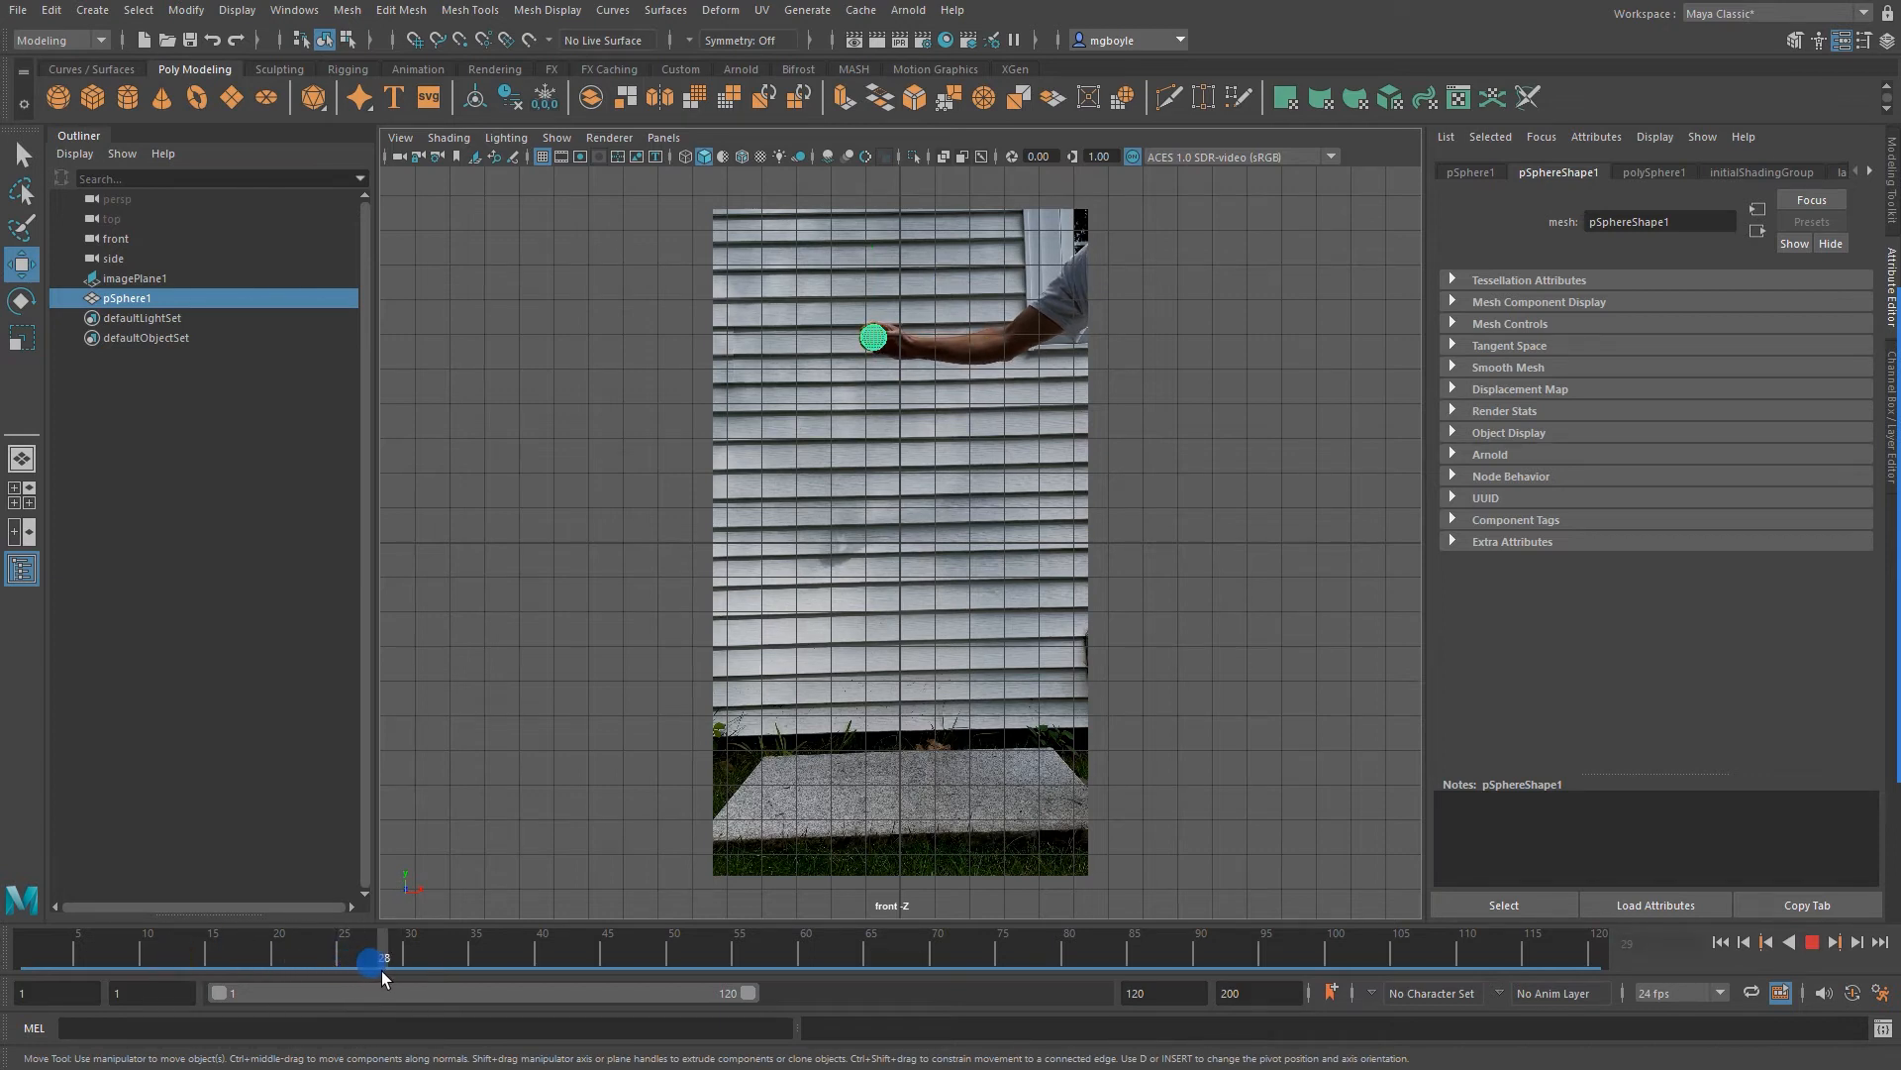
left_click_drag(338, 976, 395, 971)
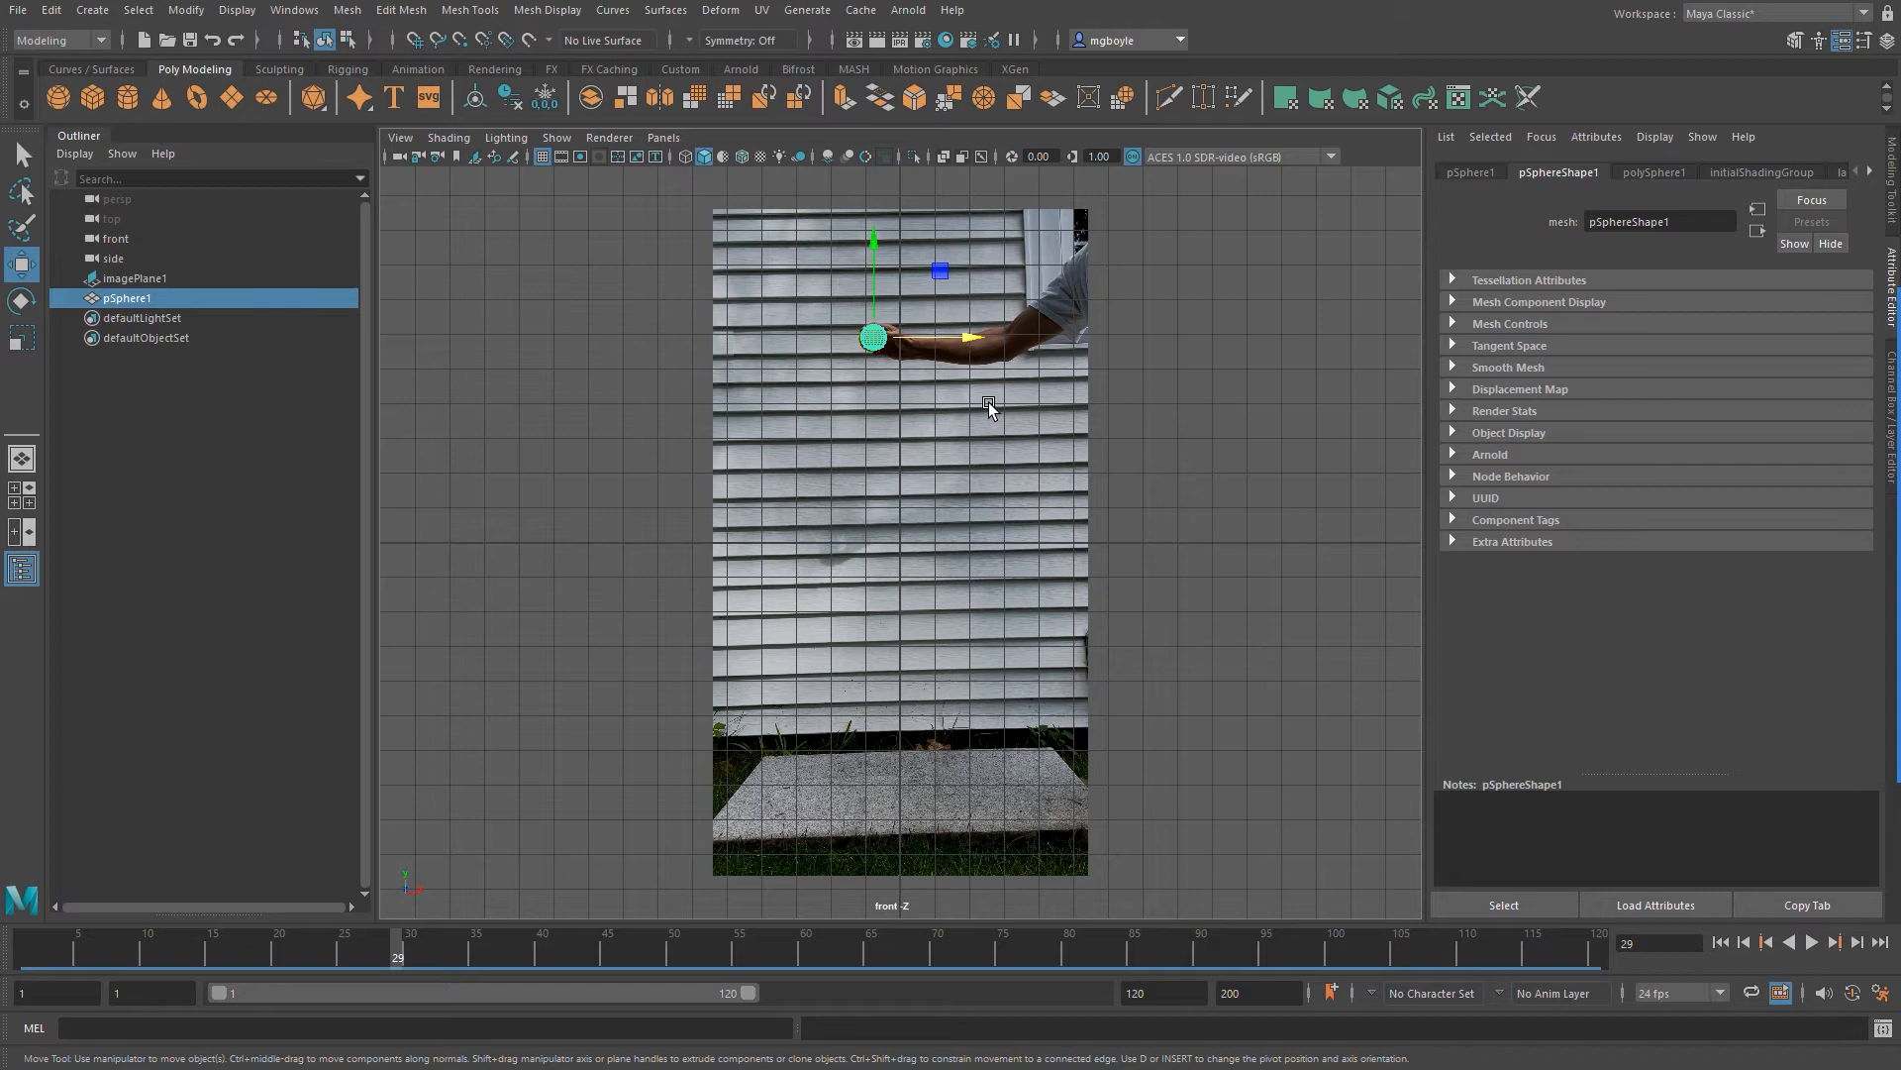
middle_click_drag(980, 422, 998, 600, "alt")
right_click_drag(719, 622, 1456, 600, "alt")
right_click_drag(630, 530, 1022, 521, "alt")
left_click_drag(845, 394, 834, 403)
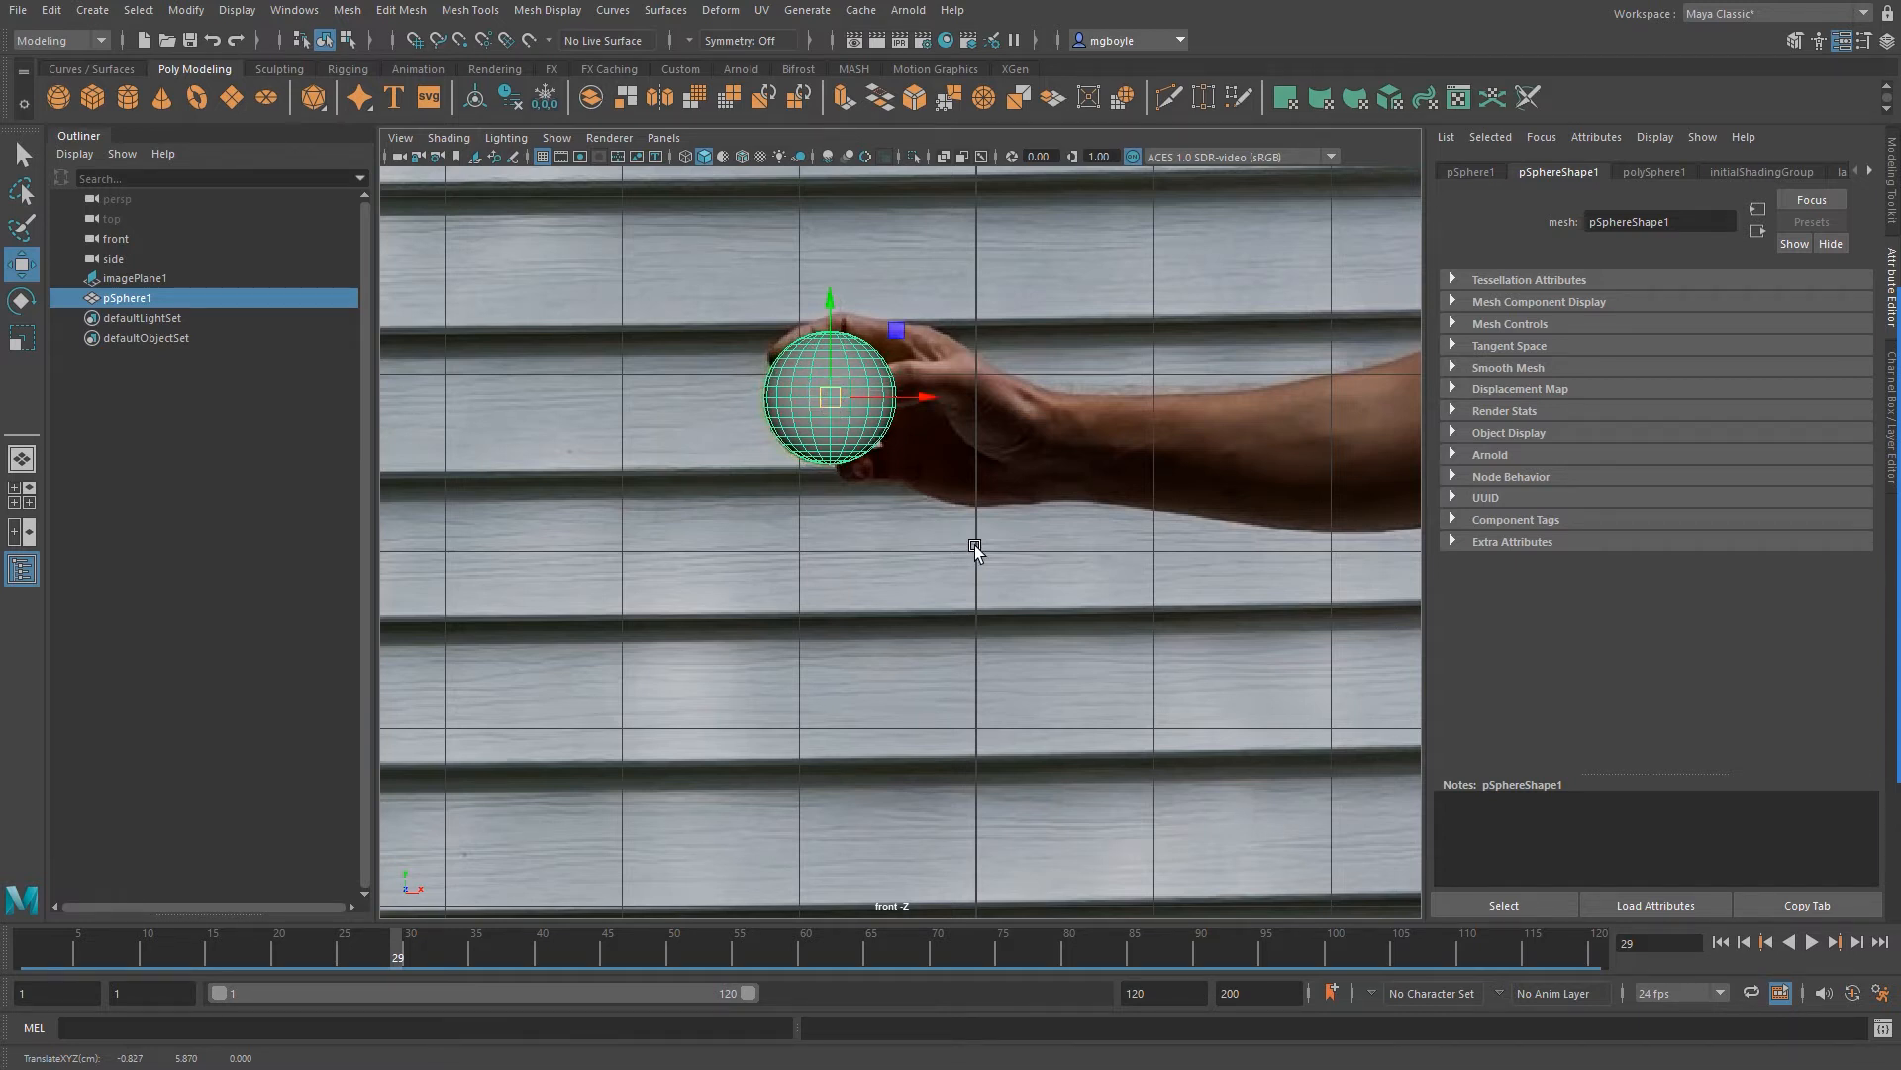
scroll(975, 544, "down", 5)
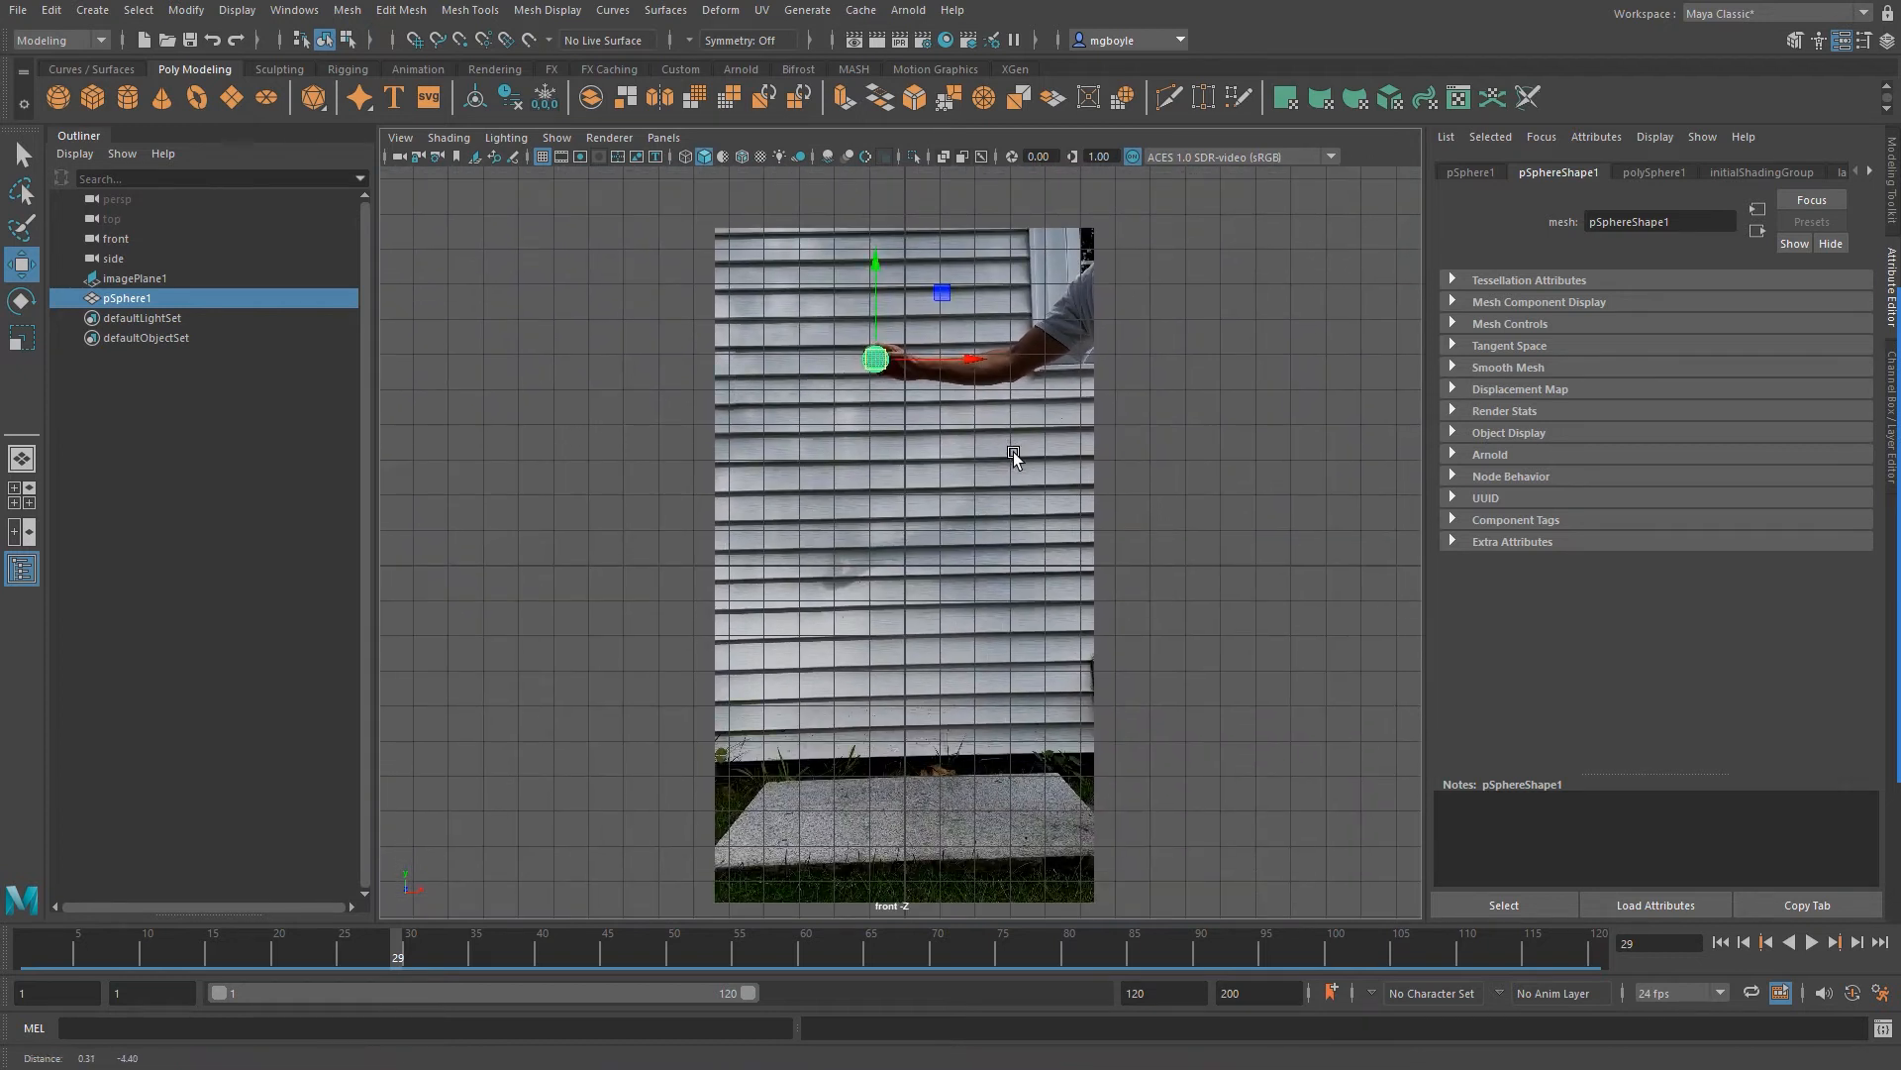
middle_click_drag(1002, 545, 1000, 531, "alt")
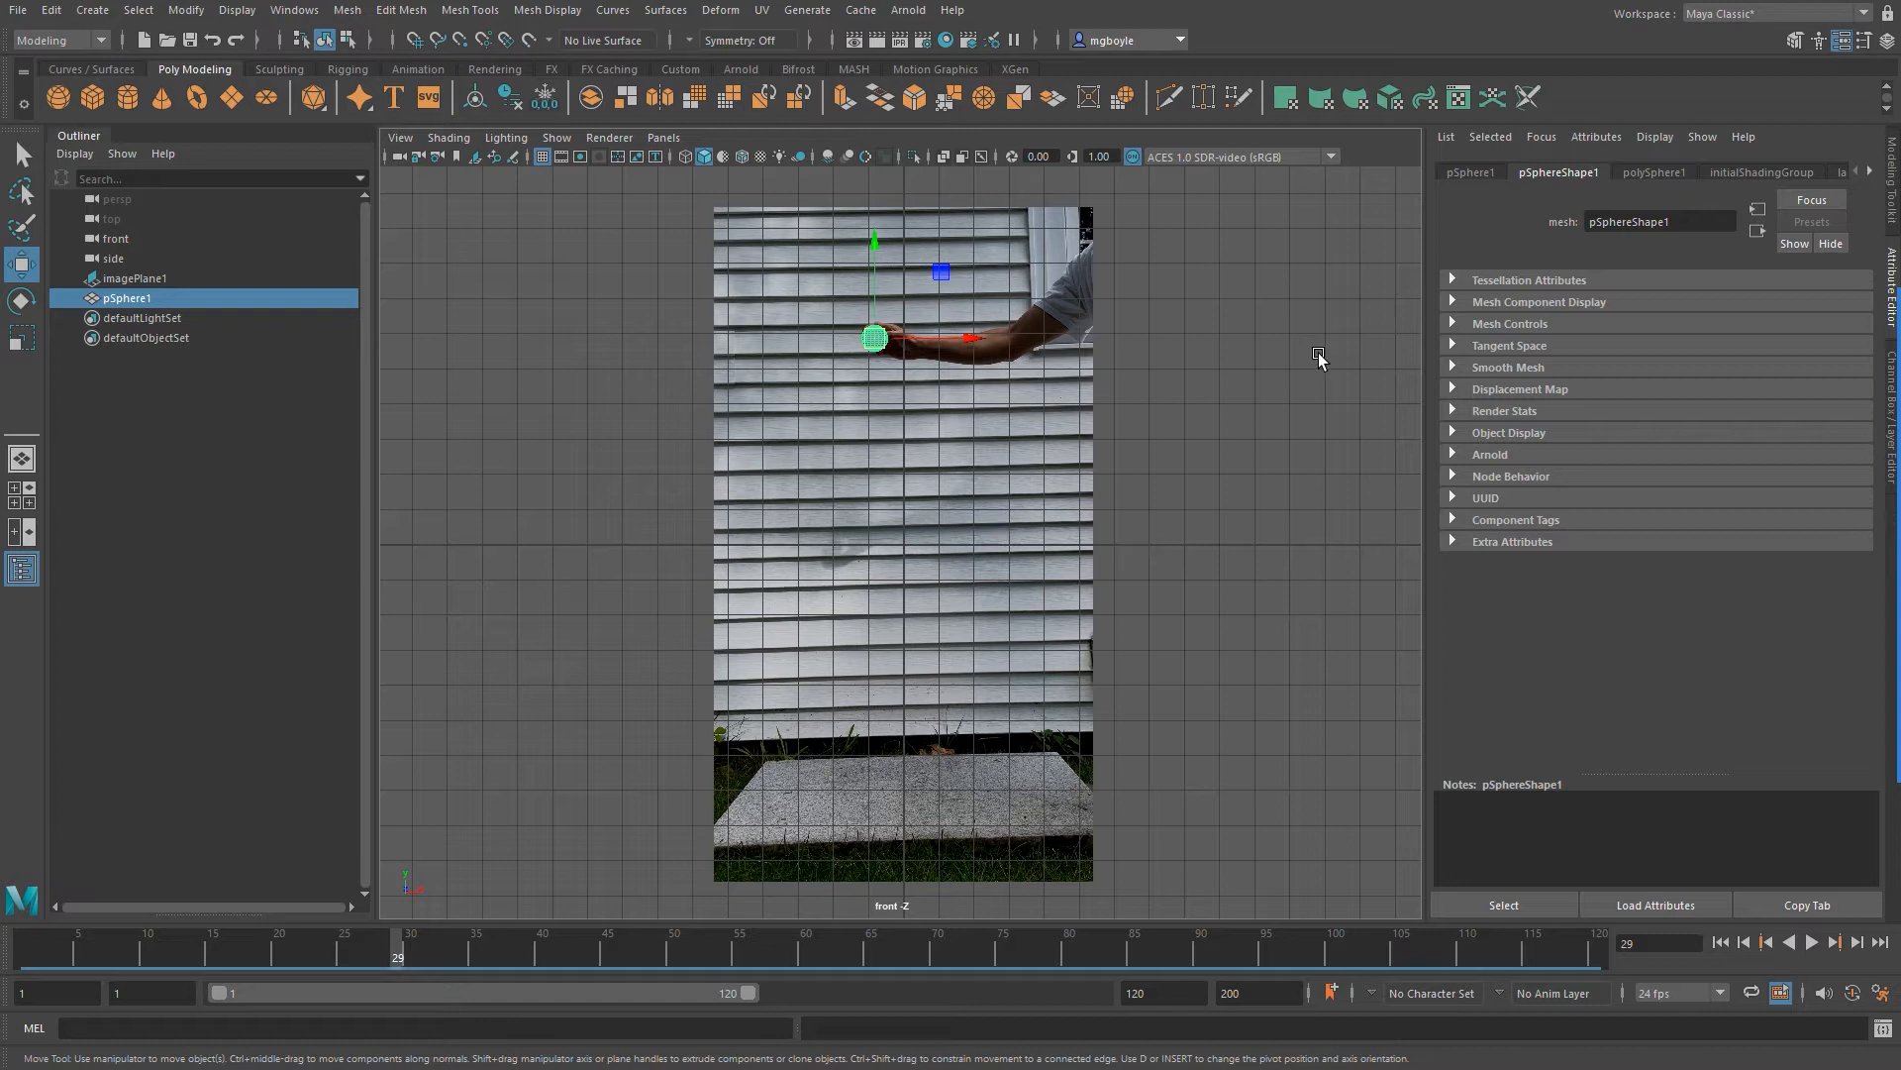
Show the sphere's transform channels and switch to the Animation menu set
mouse_move(1882, 373)
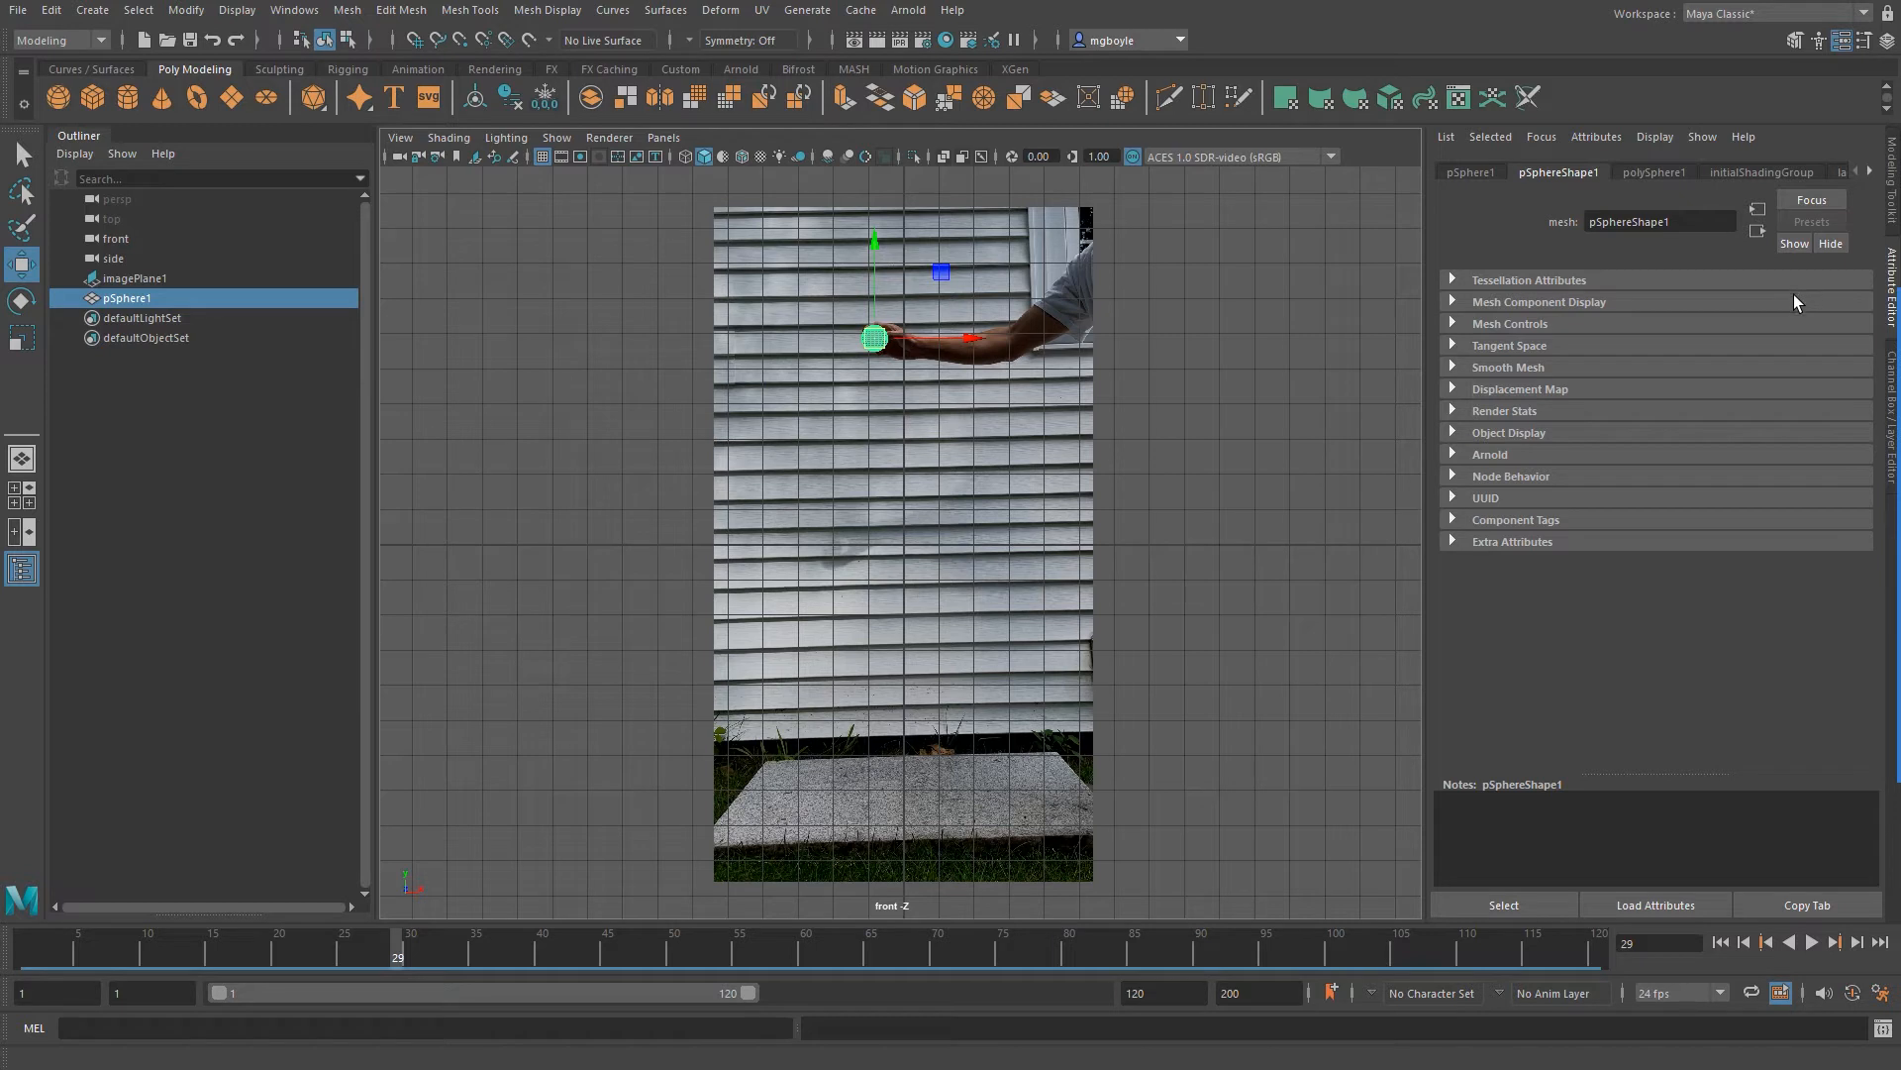
left_click(1891, 443)
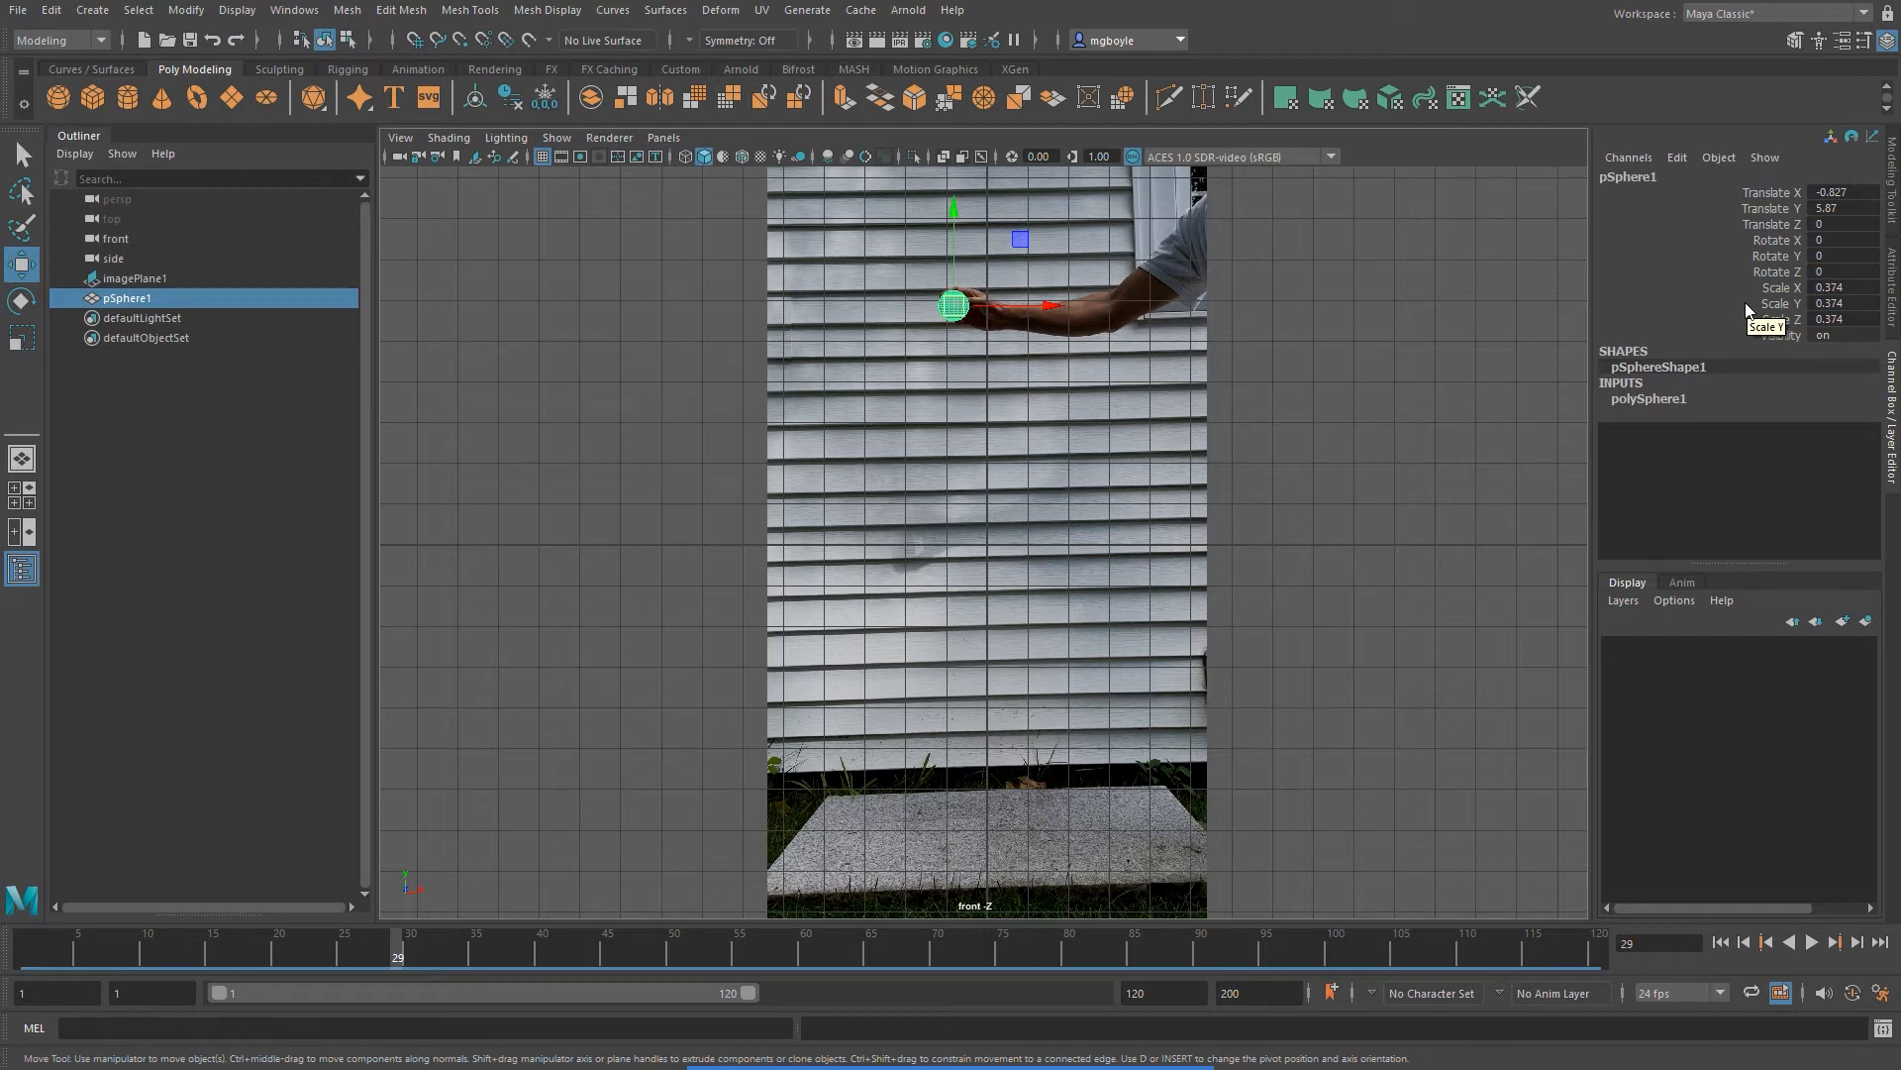
left_click(103, 41)
left_click(70, 100)
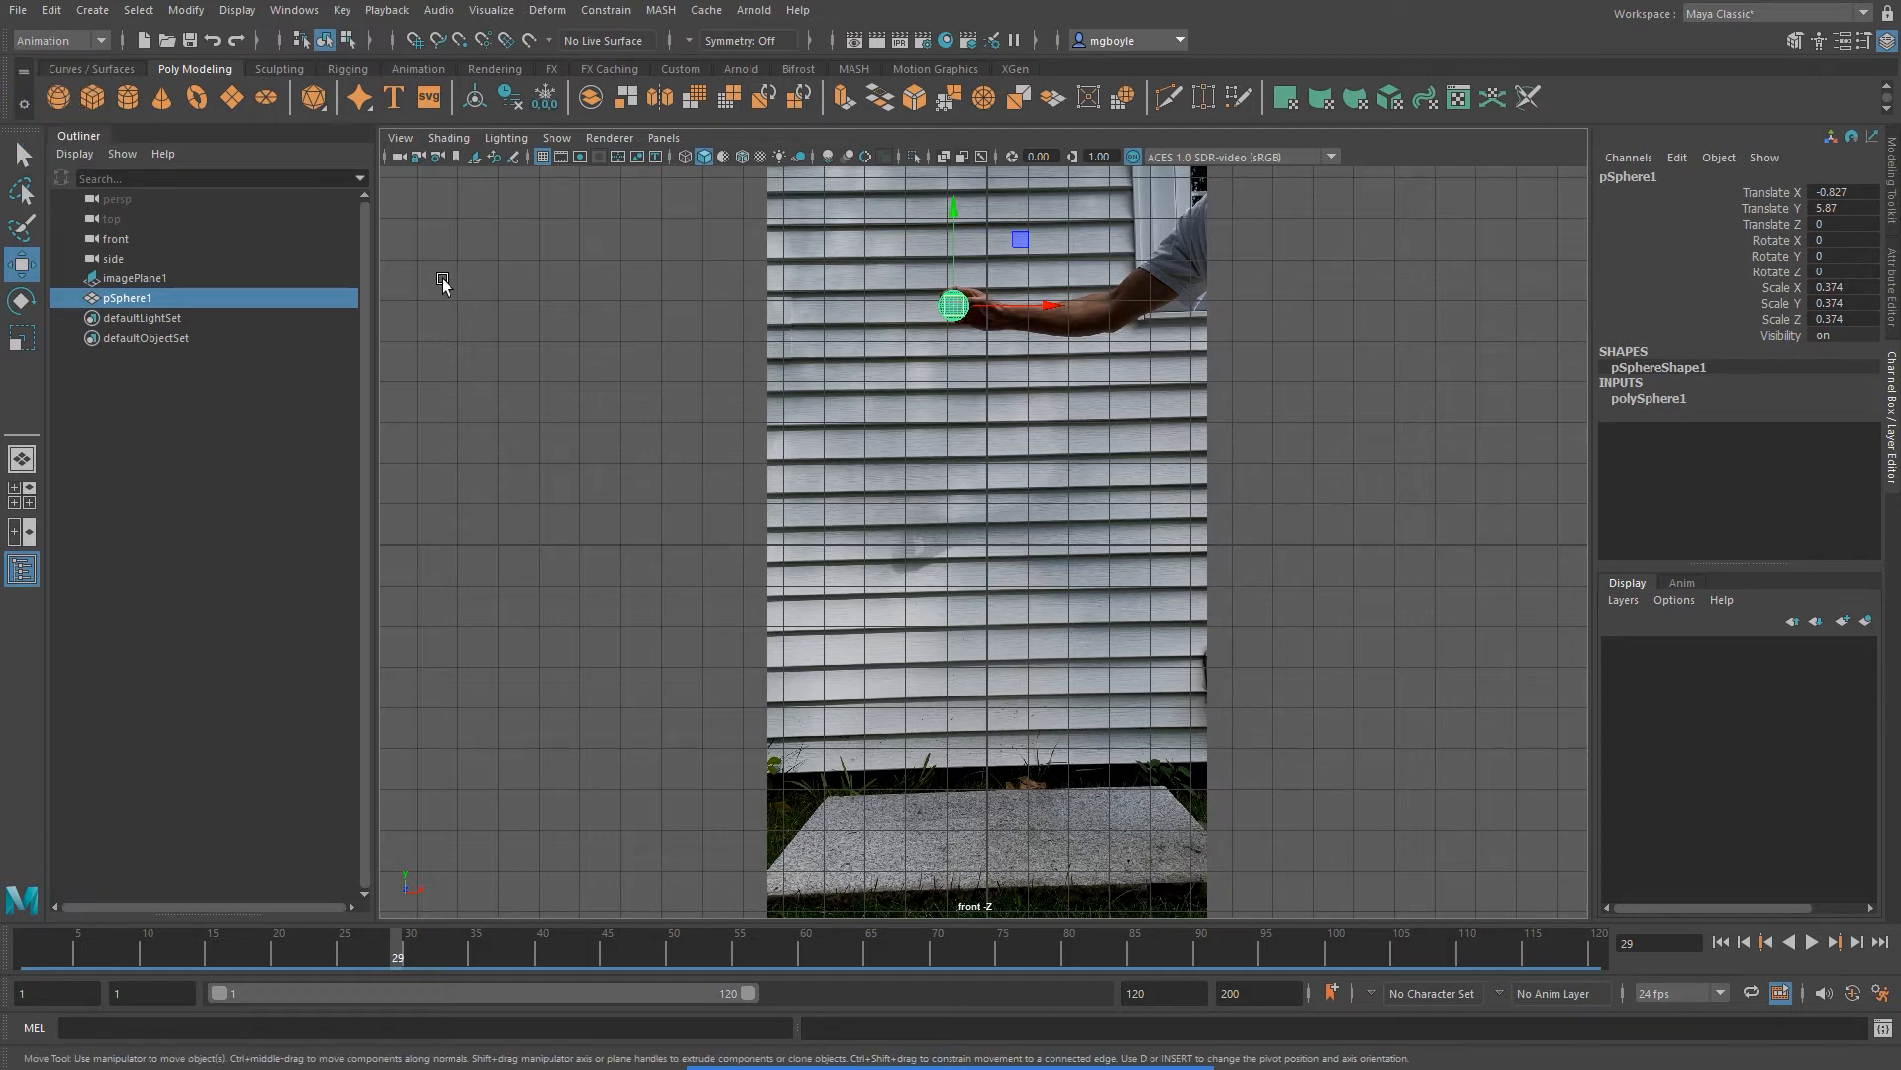
Set a keyframe on all of the sphere's channels at frame 29
left_click(342, 12)
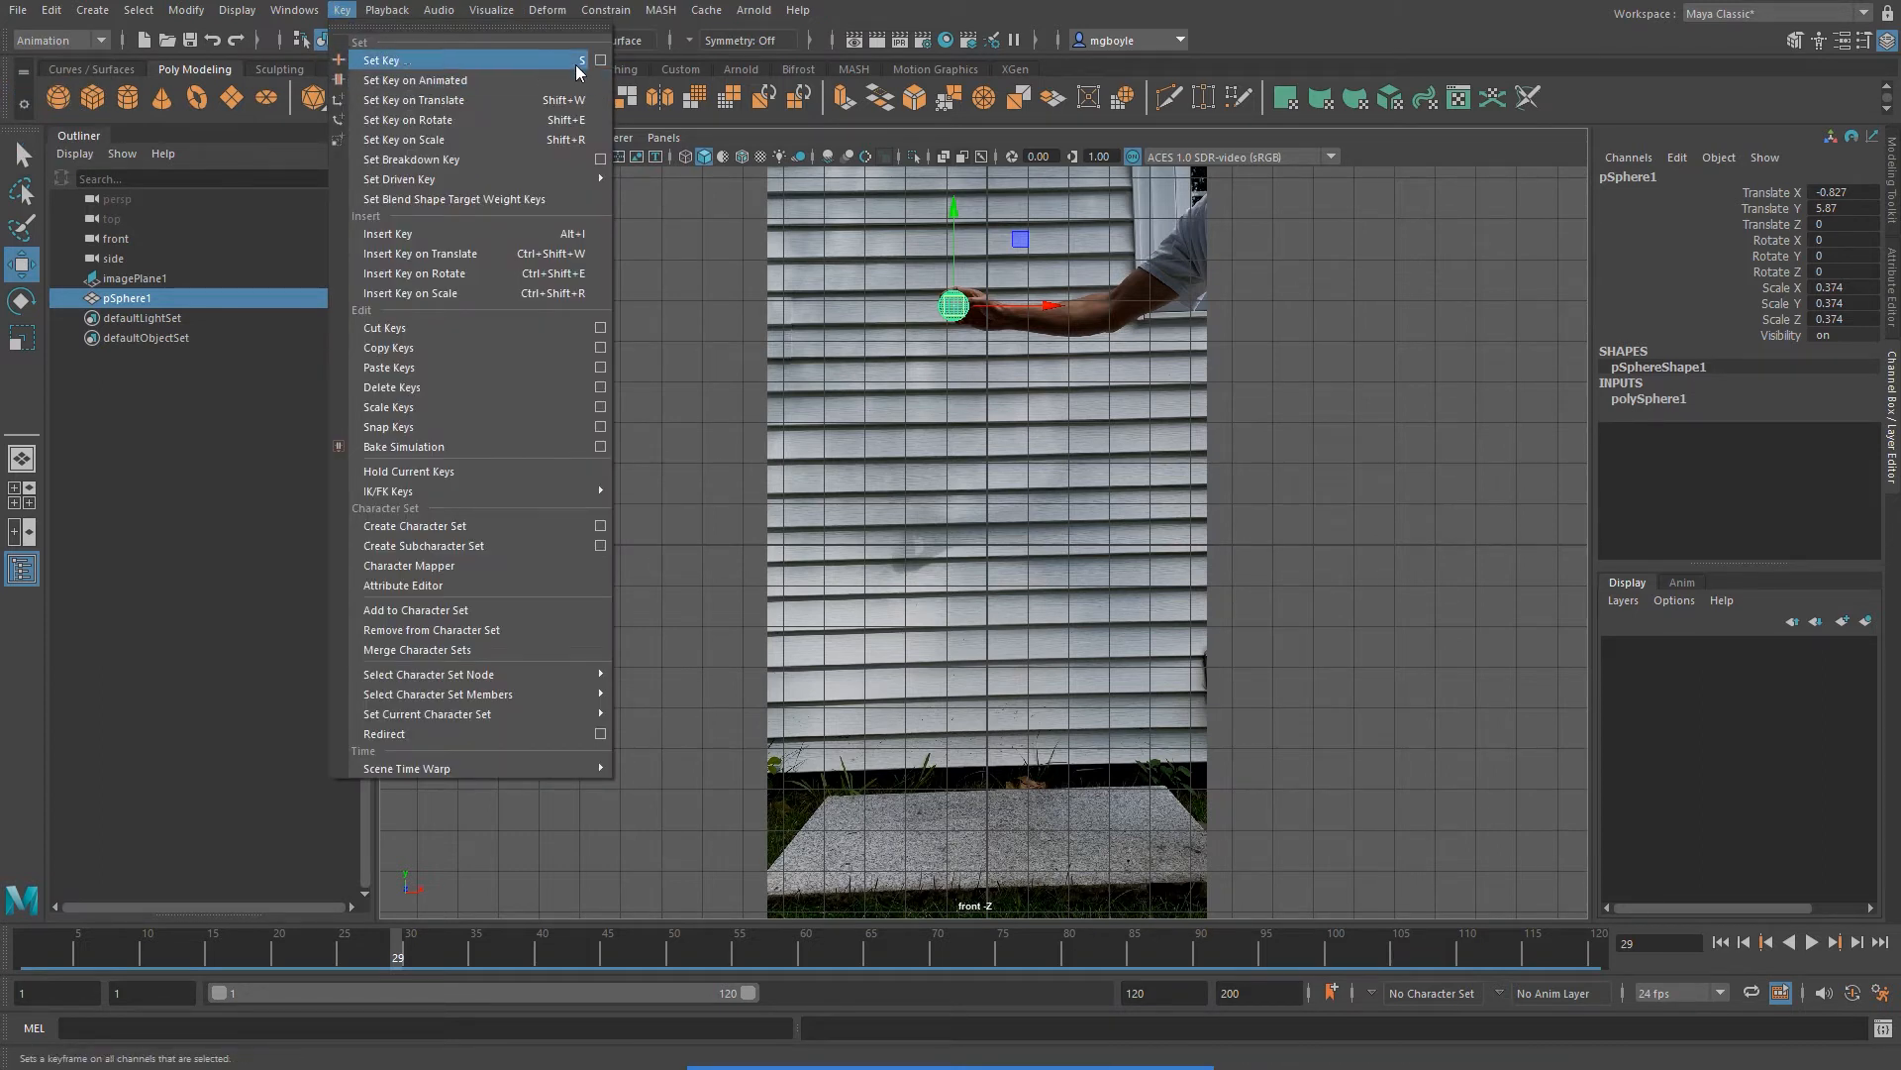
left_click(1384, 18)
left_click(1012, 1048)
left_click_drag(574, 409, 396, 915)
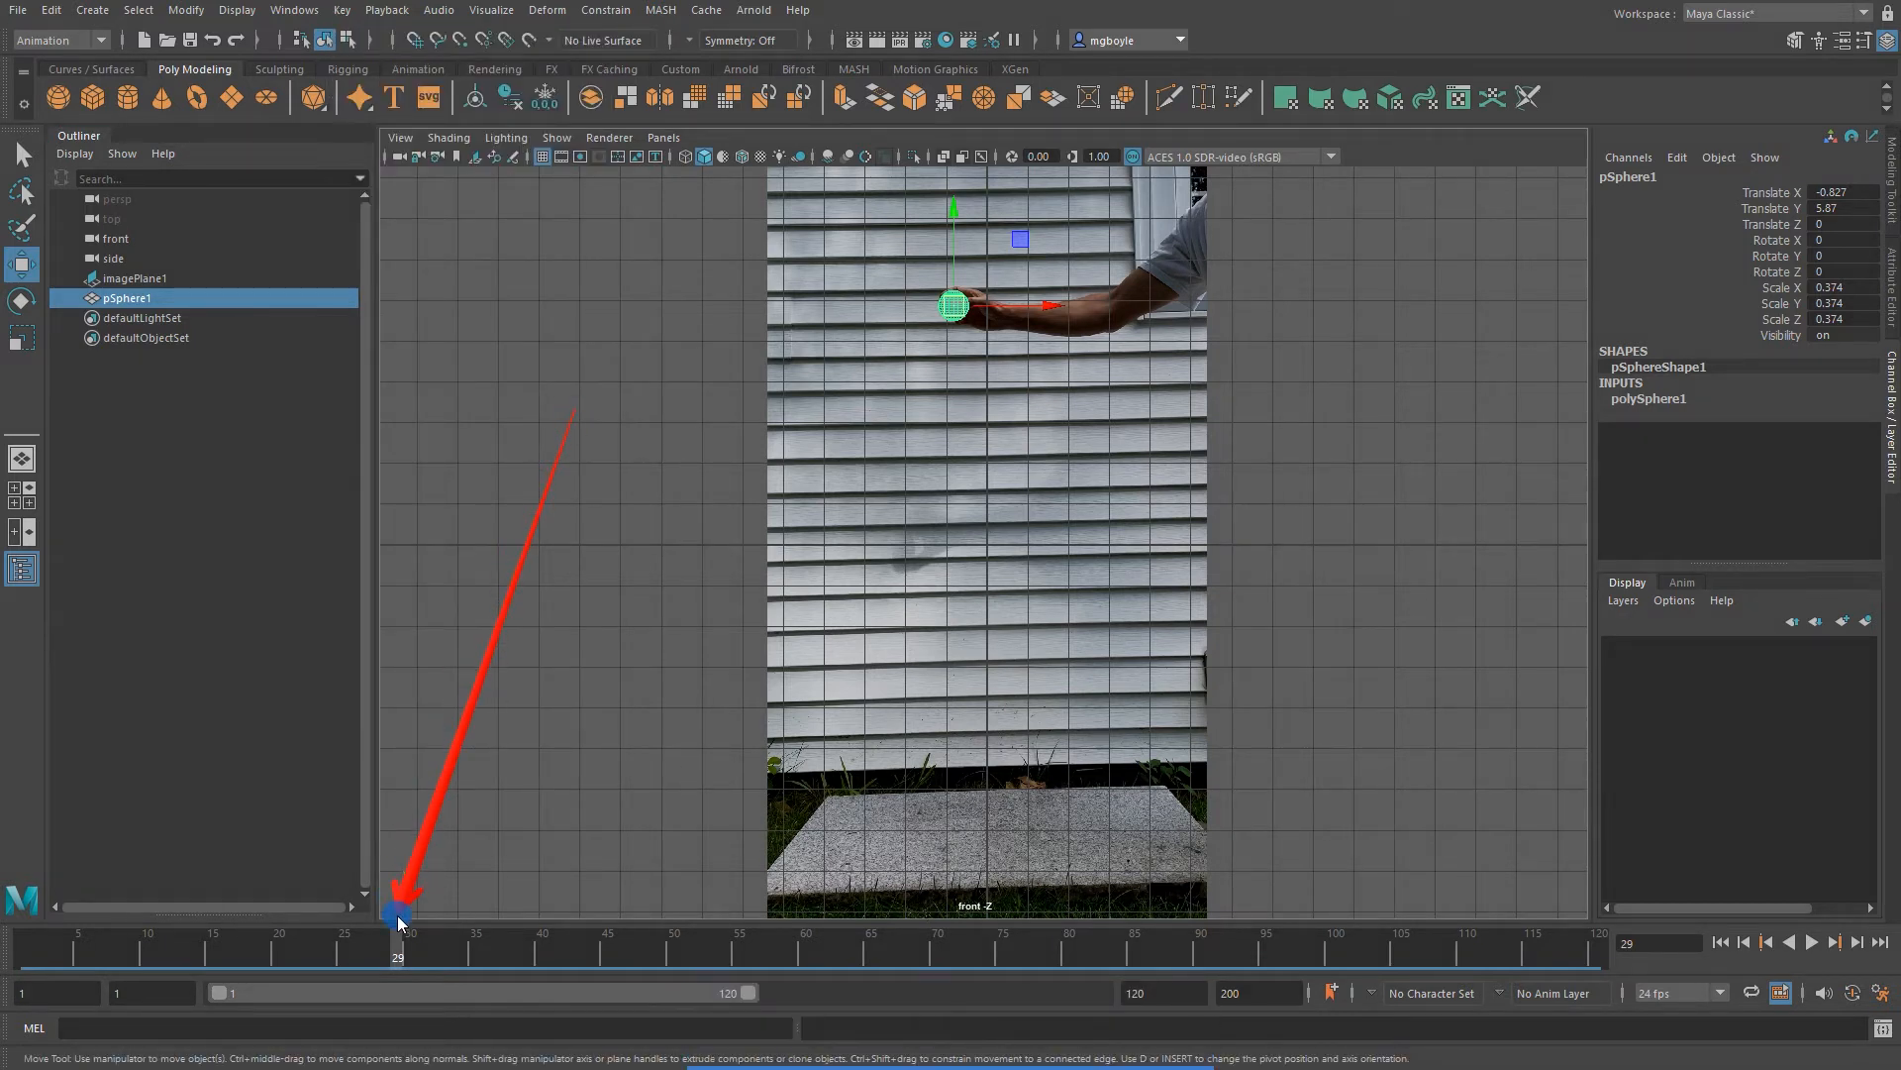
mouse_move(396, 915)
left_mouse_down()
mouse_move(548, 565)
mouse_move(1146, 711)
mouse_move(1129, 704)
mouse_move(1605, 327)
mouse_move(1723, 178)
mouse_move(1743, 278)
mouse_move(1723, 220)
left_mouse_up()
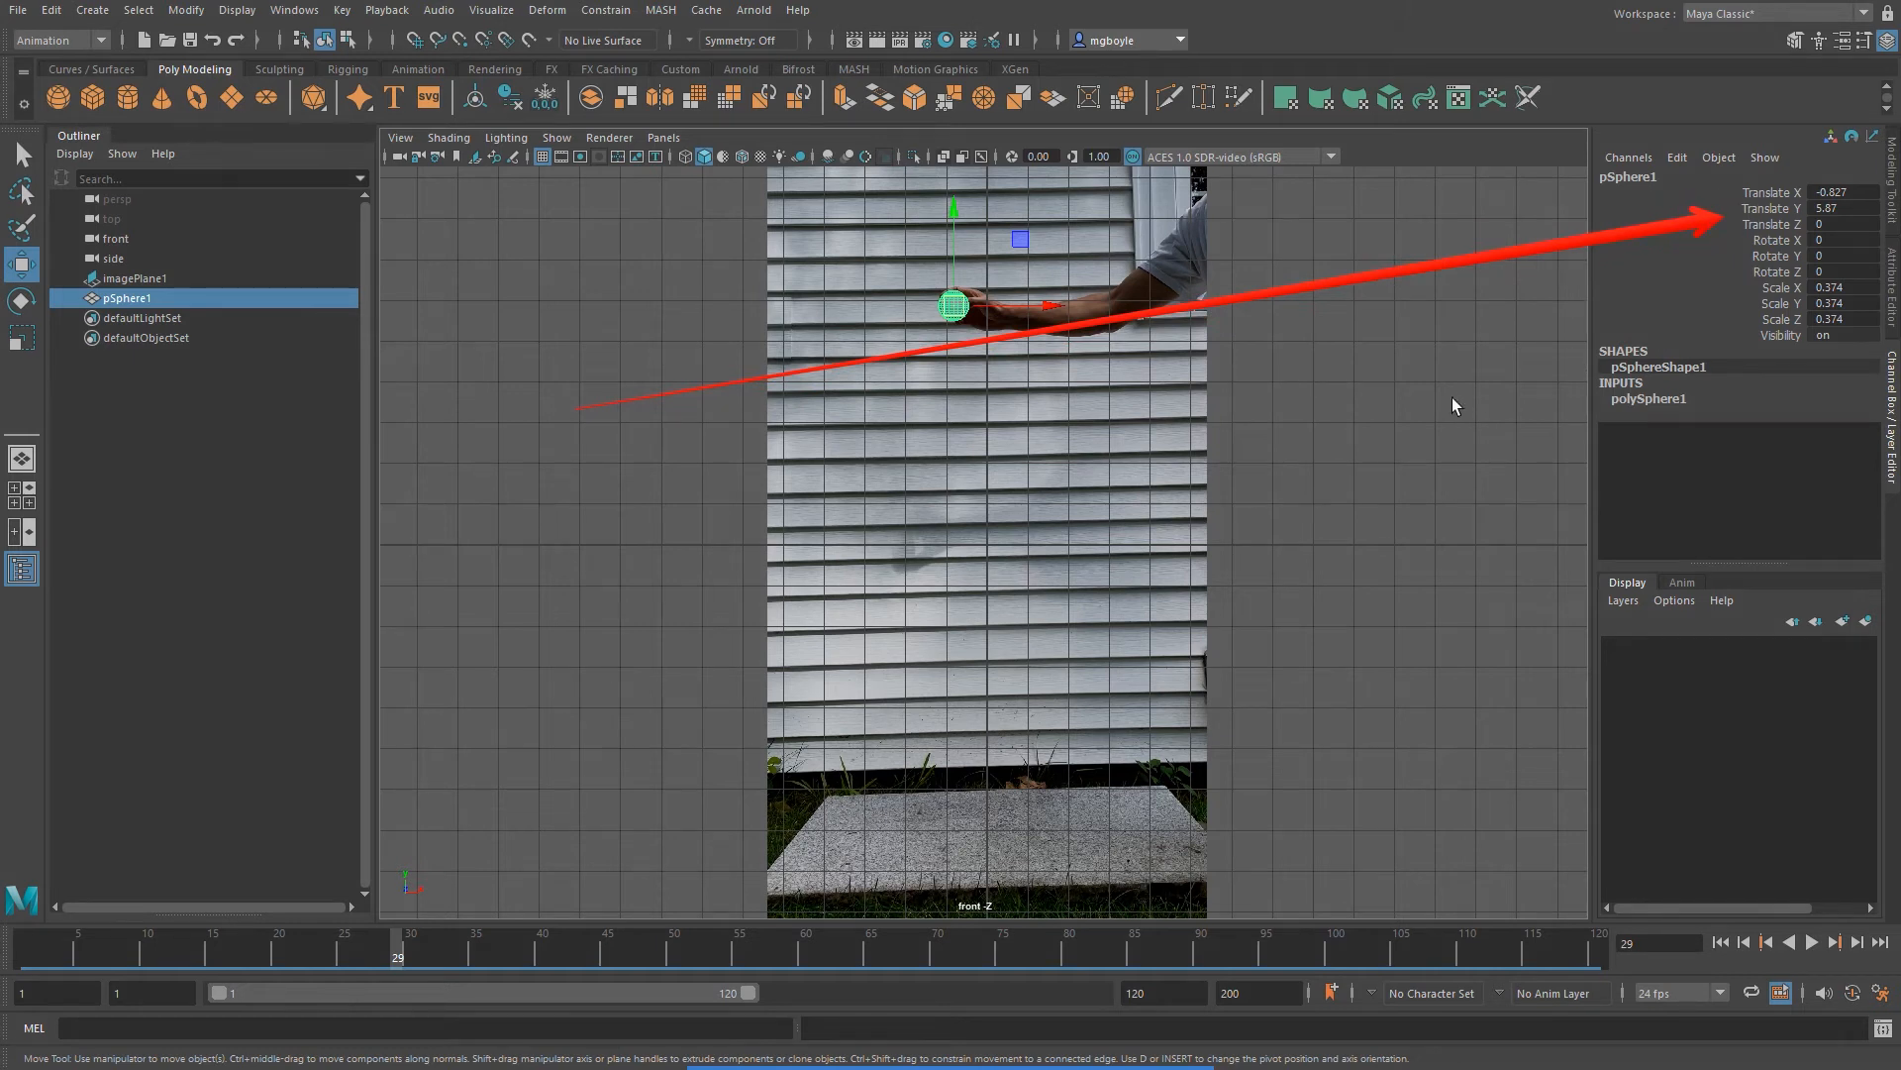
key("s")
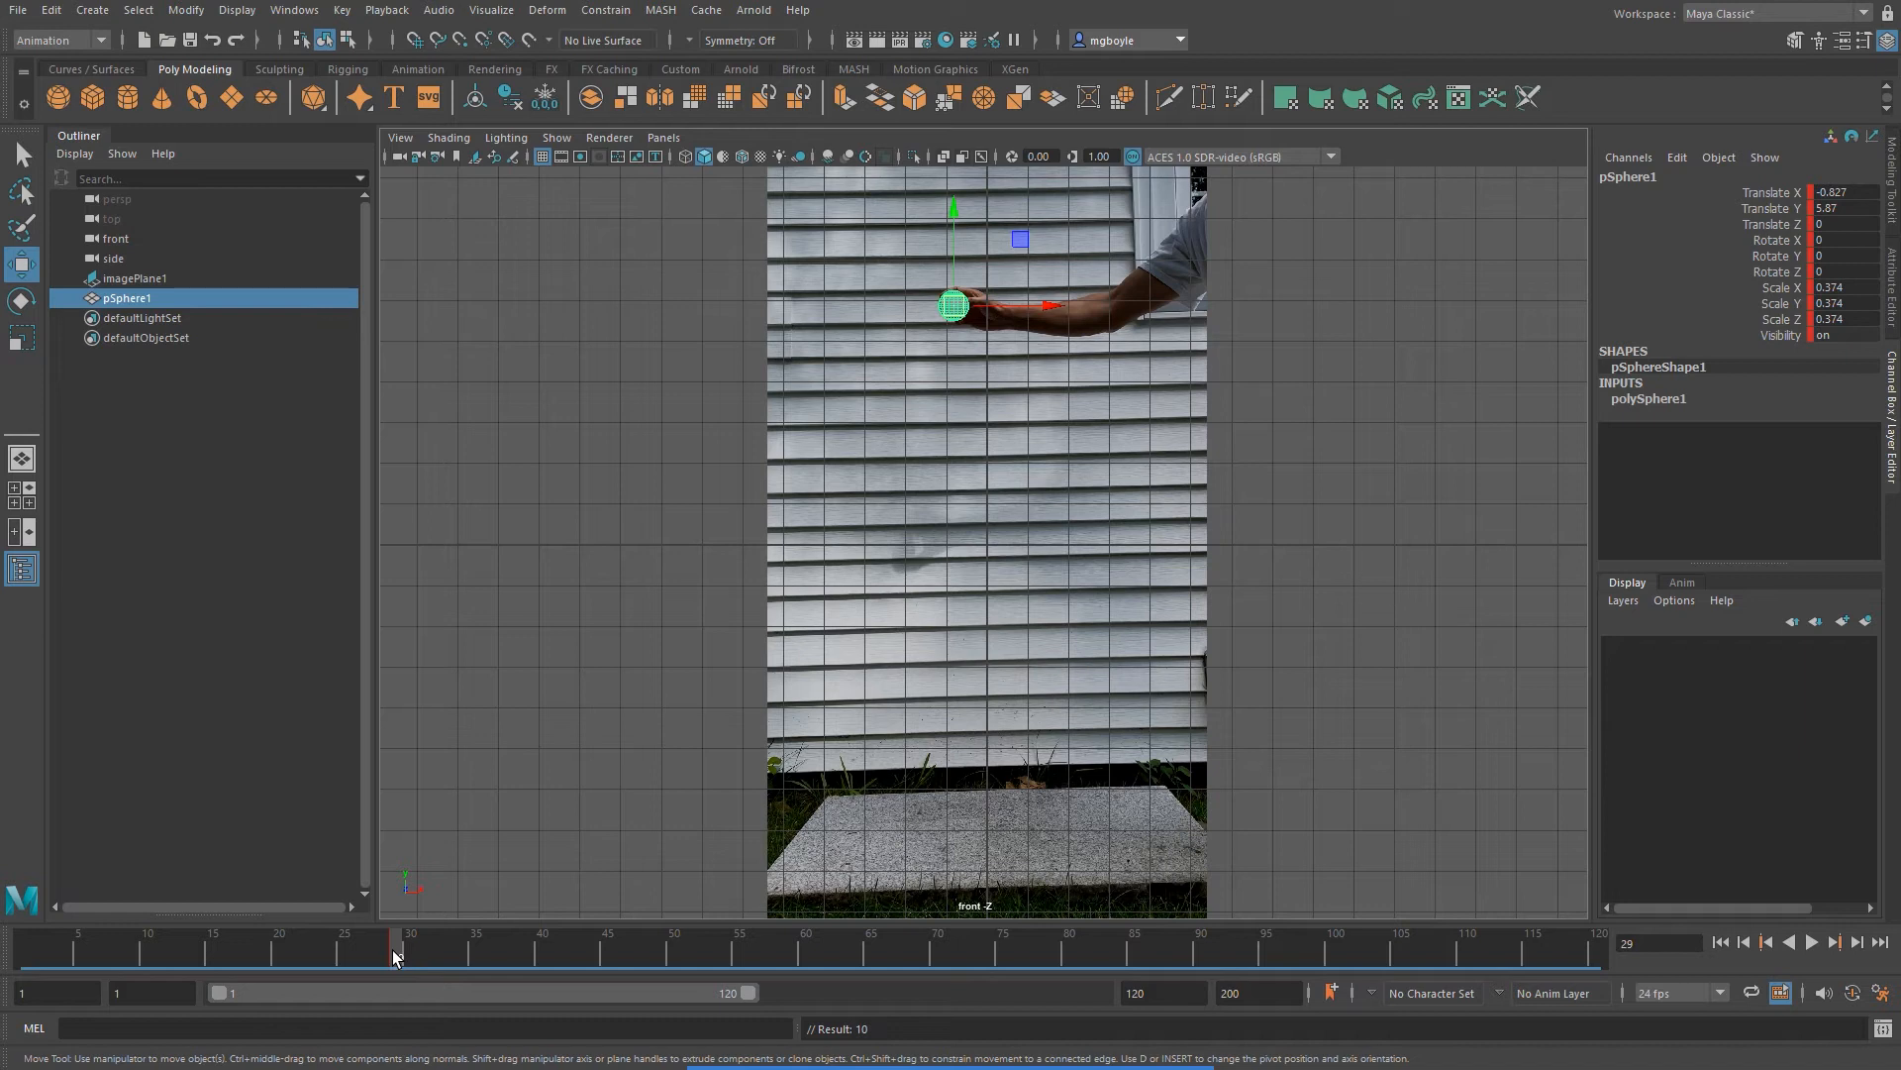
At frame 44, lower the sphere to the ball's height above the slab, about Y -6.309, and key it
left_click_drag(394, 948, 594, 931)
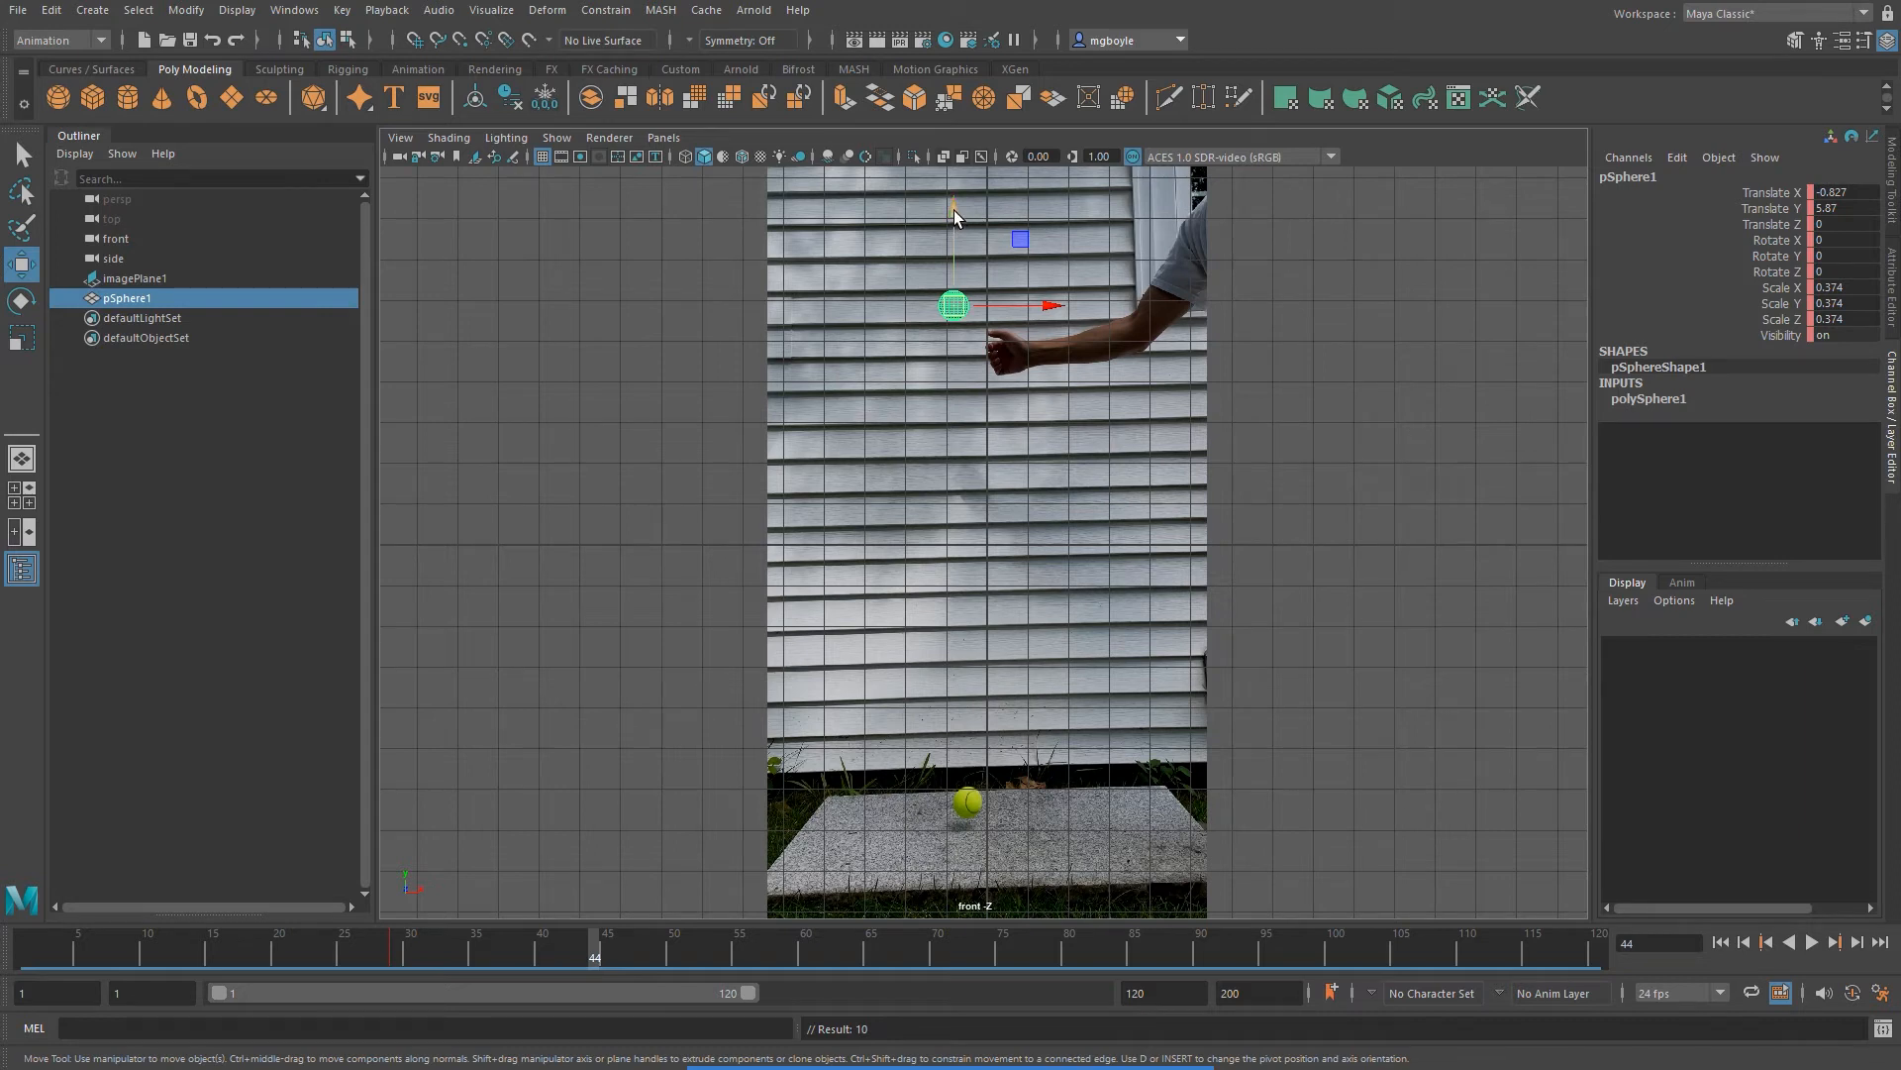
left_click_drag(954, 209, 971, 713)
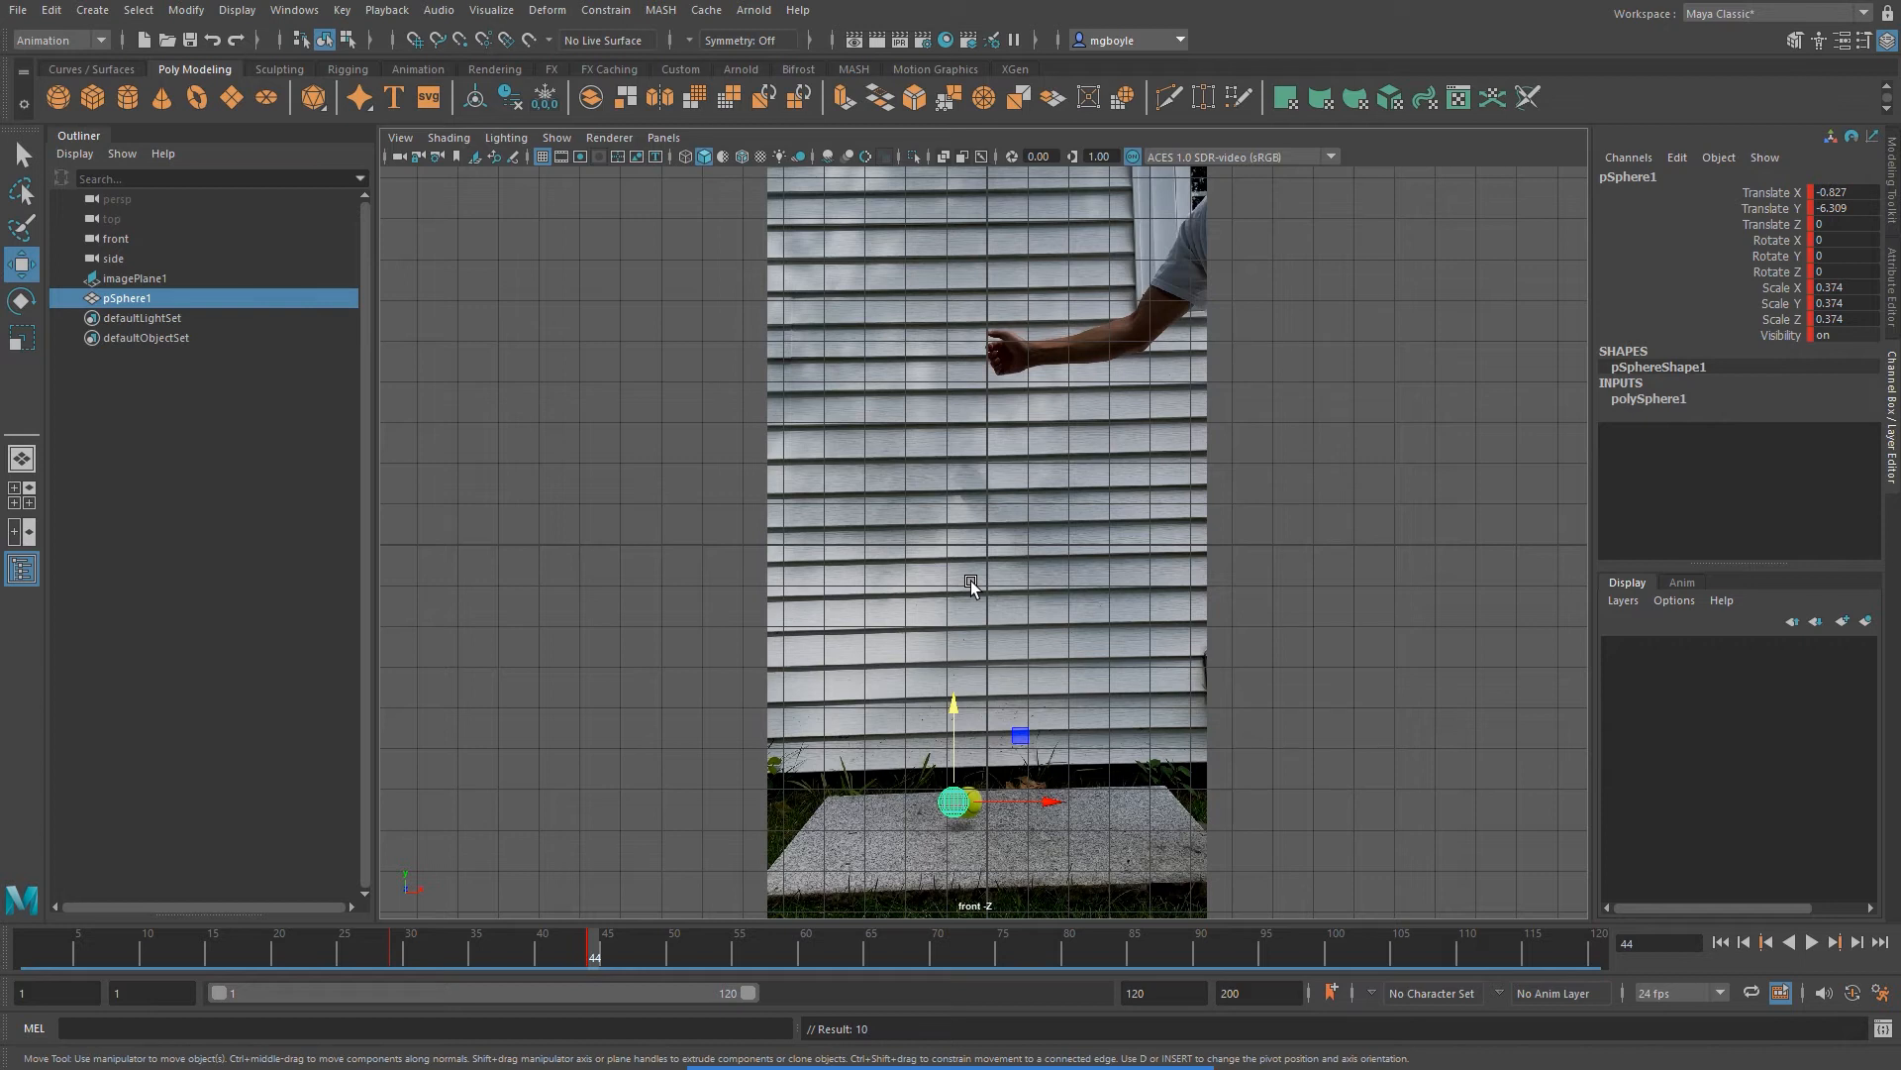
Assign a new Lambert material to the sphere, set its color to red and deselect the sphere to check it
right_click_drag(956, 814, 939, 1012)
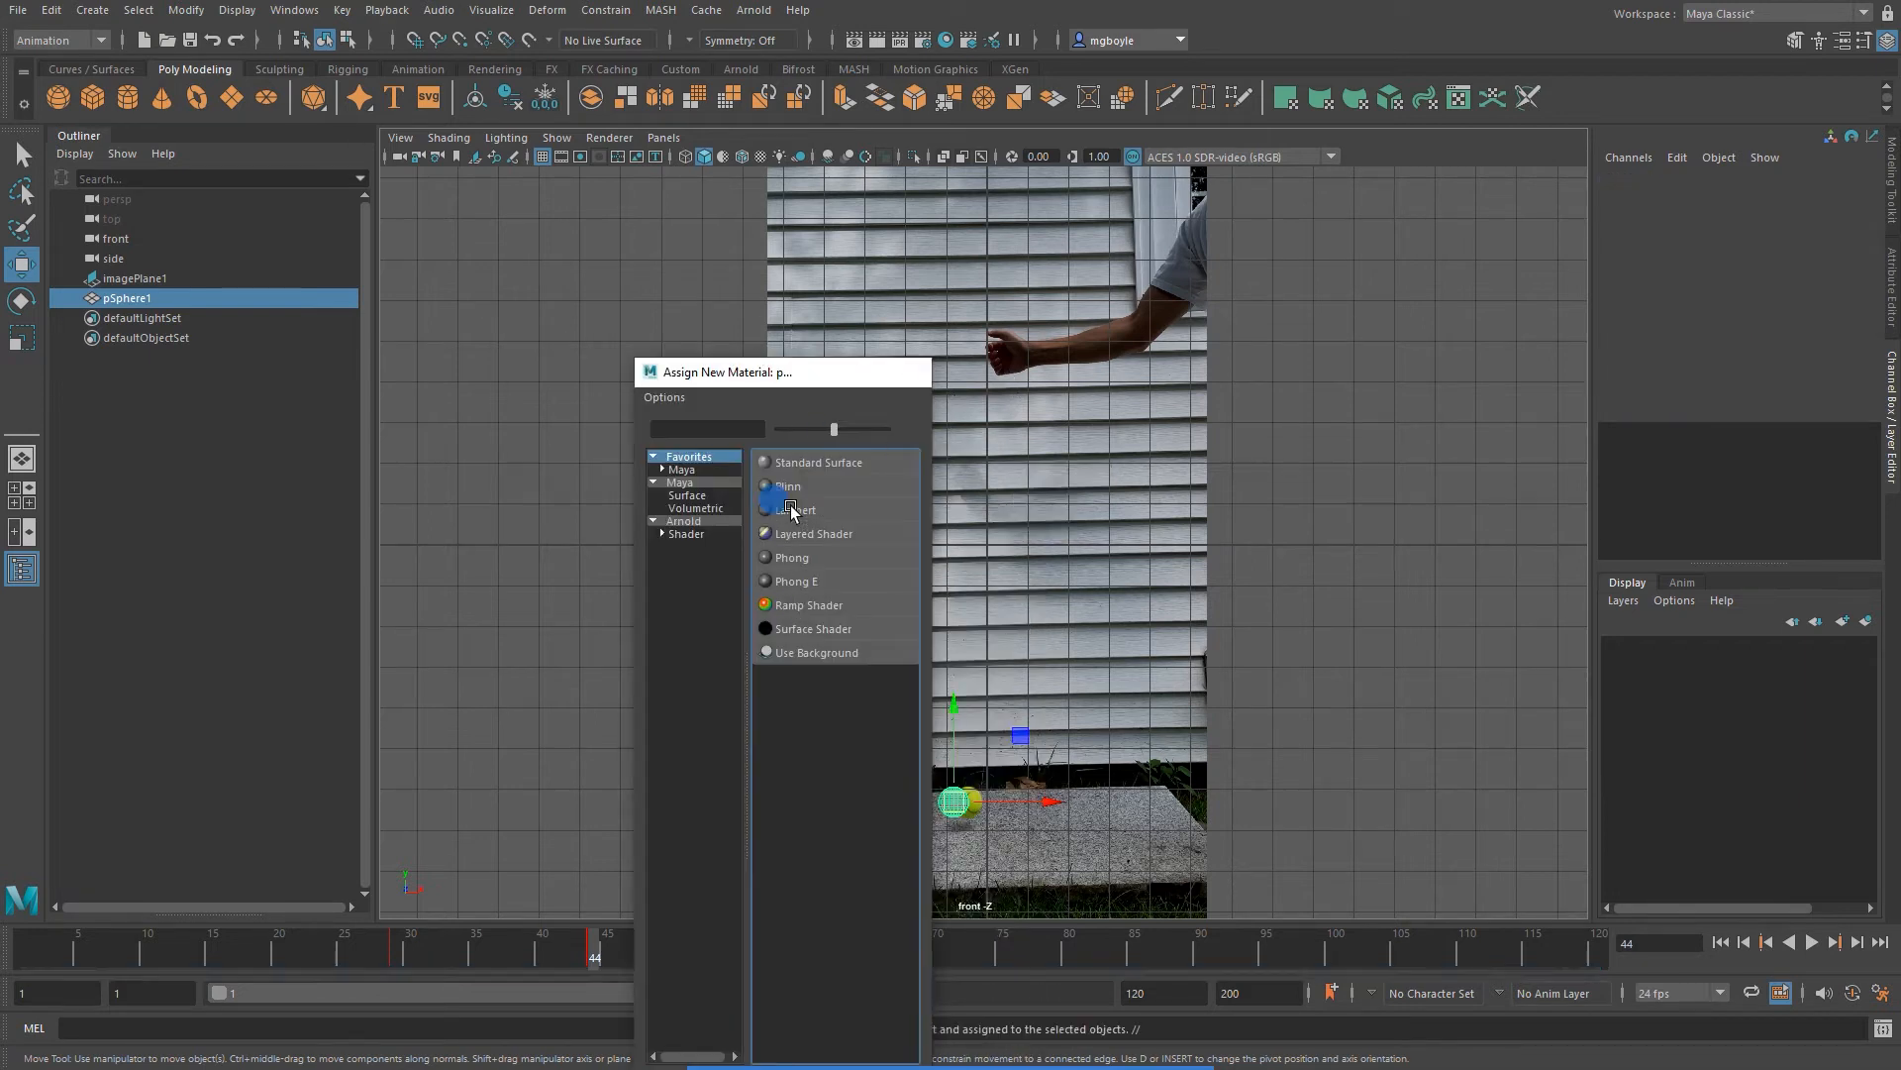
left_click(796, 509)
left_click(1709, 176)
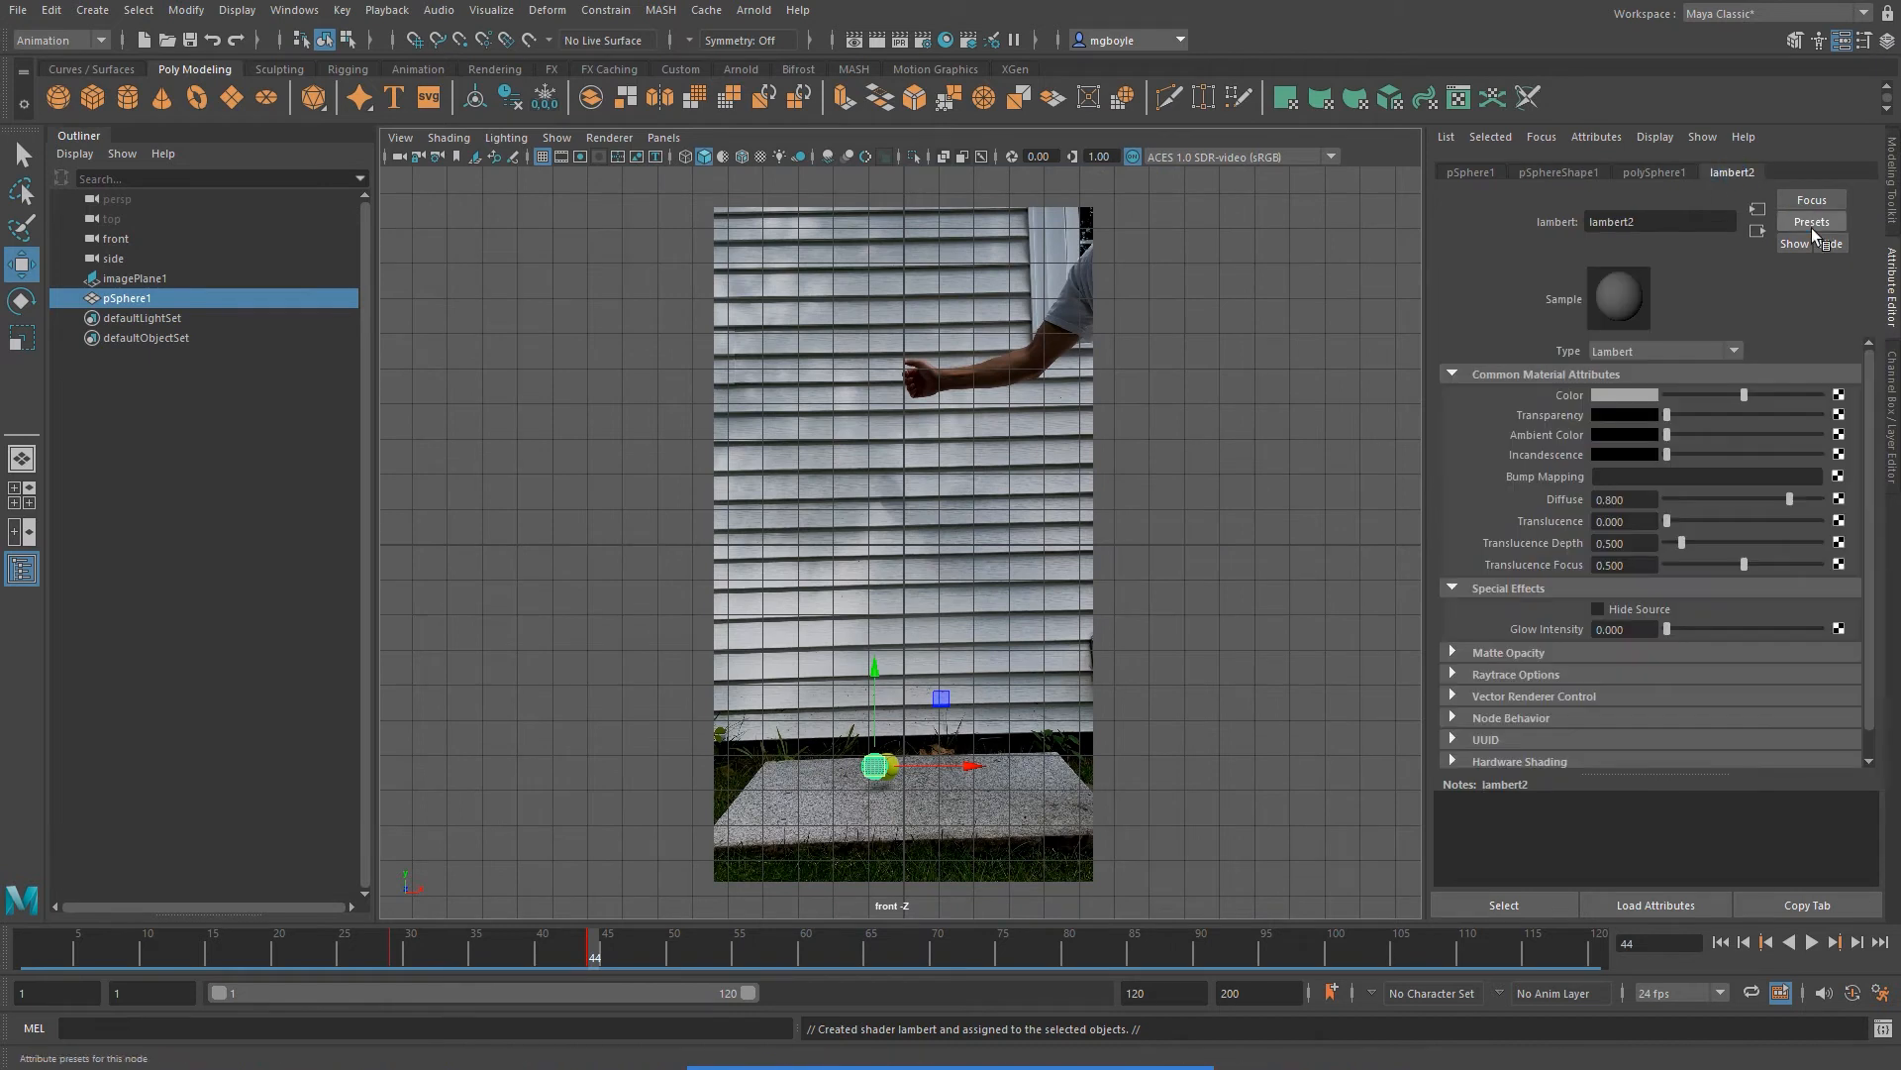
left_click(1632, 394)
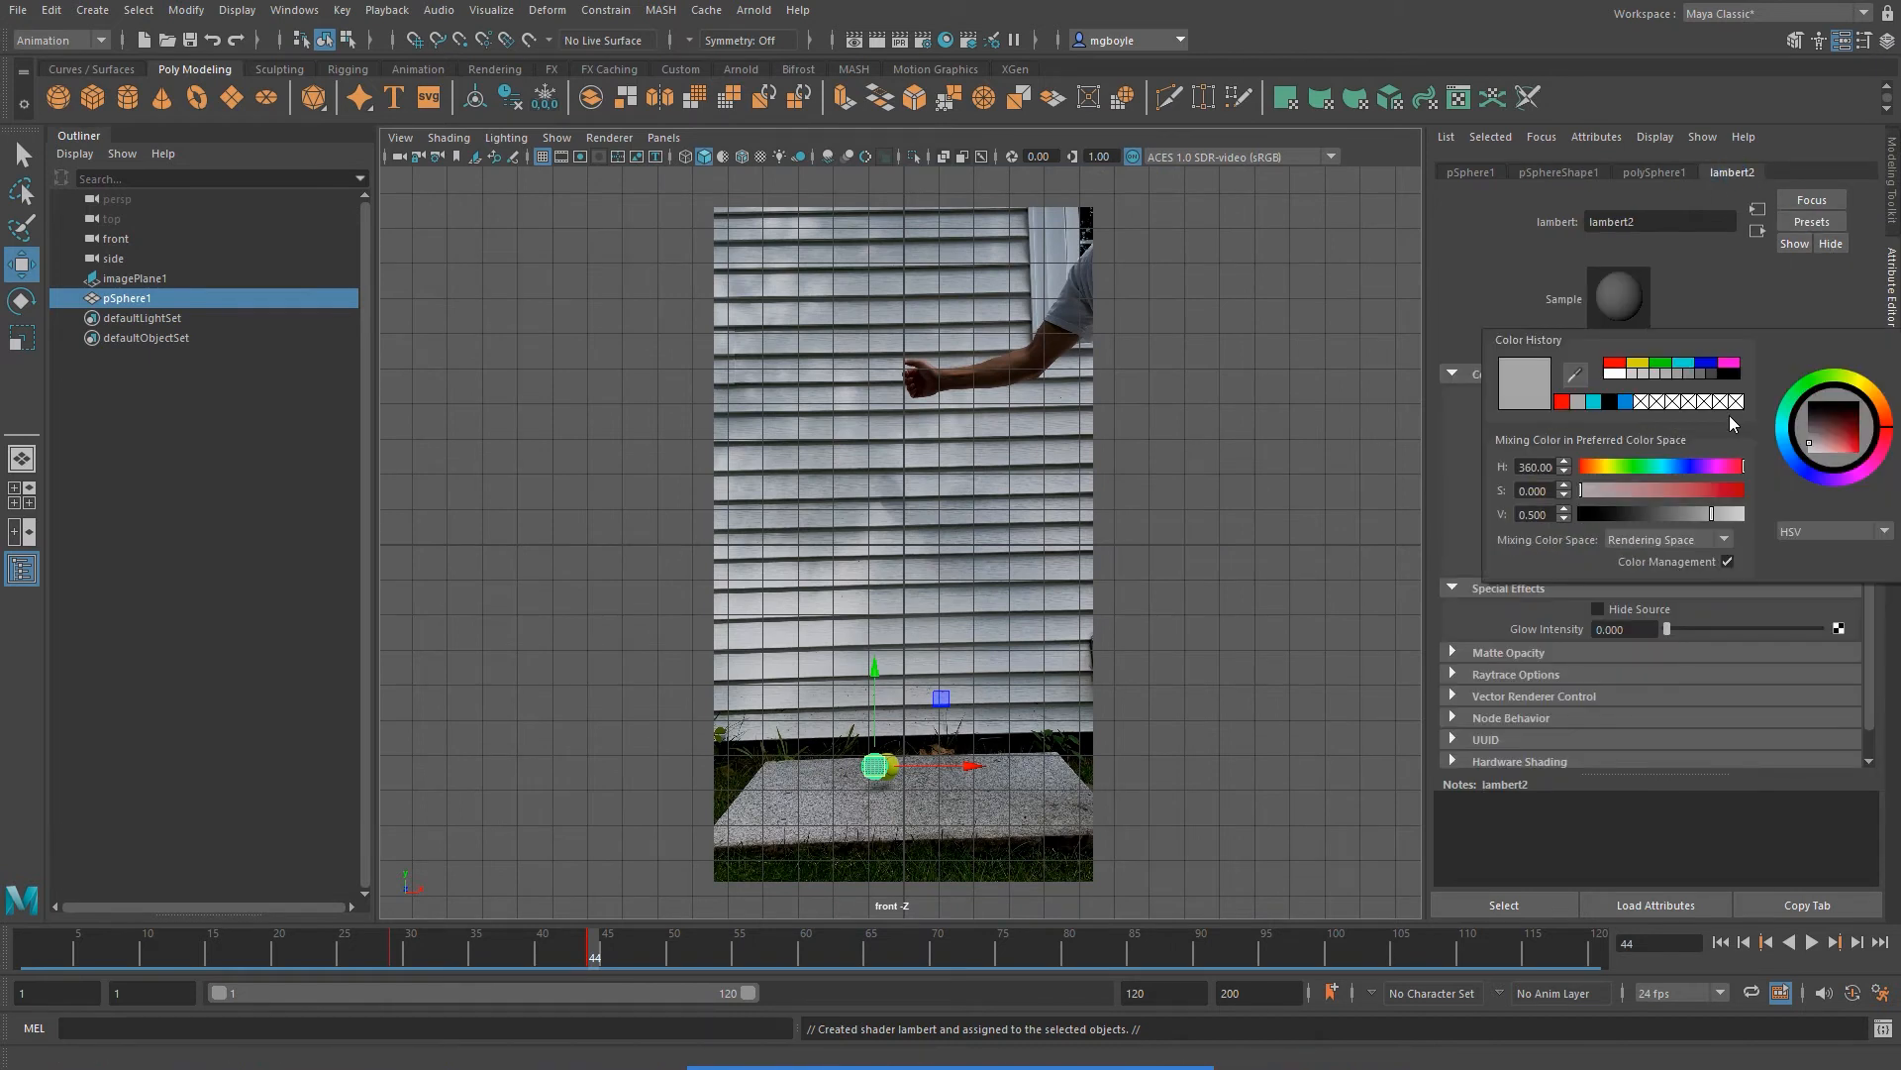
left_click(1614, 363)
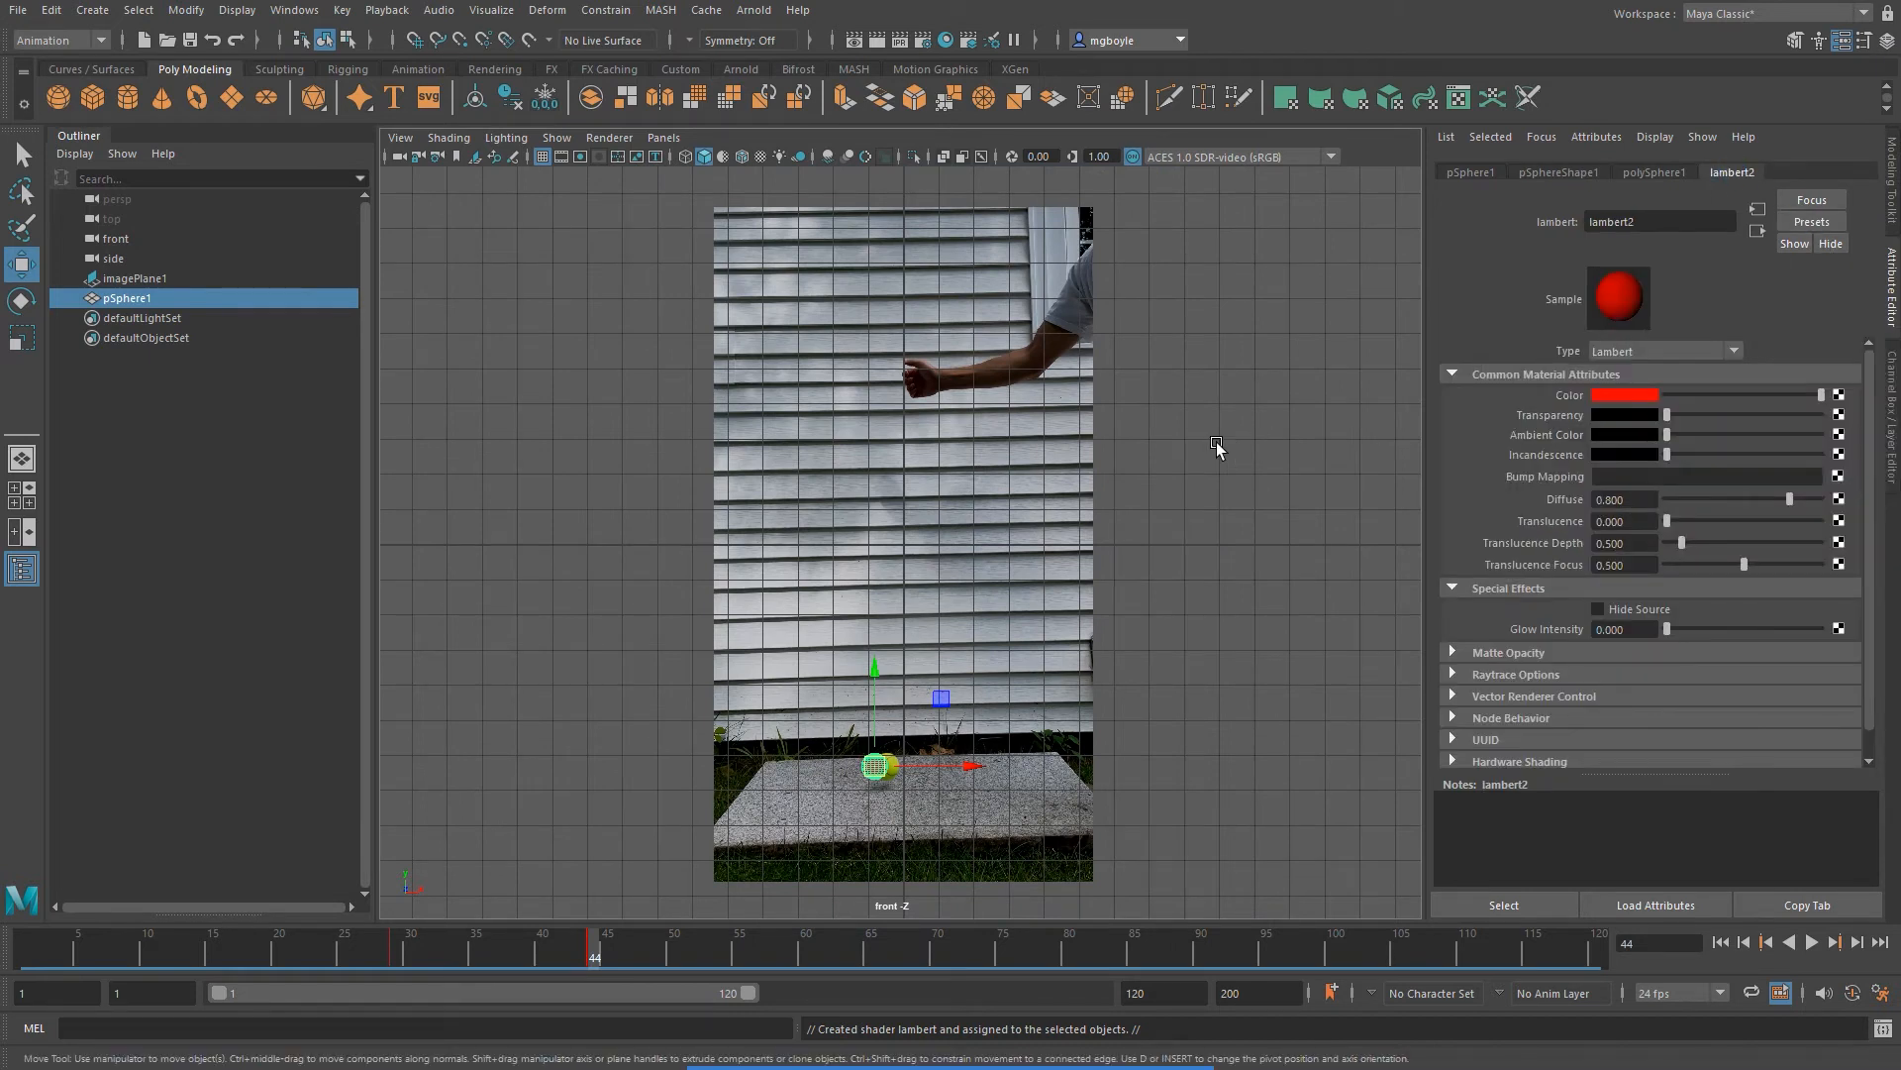
left_click(1216, 442)
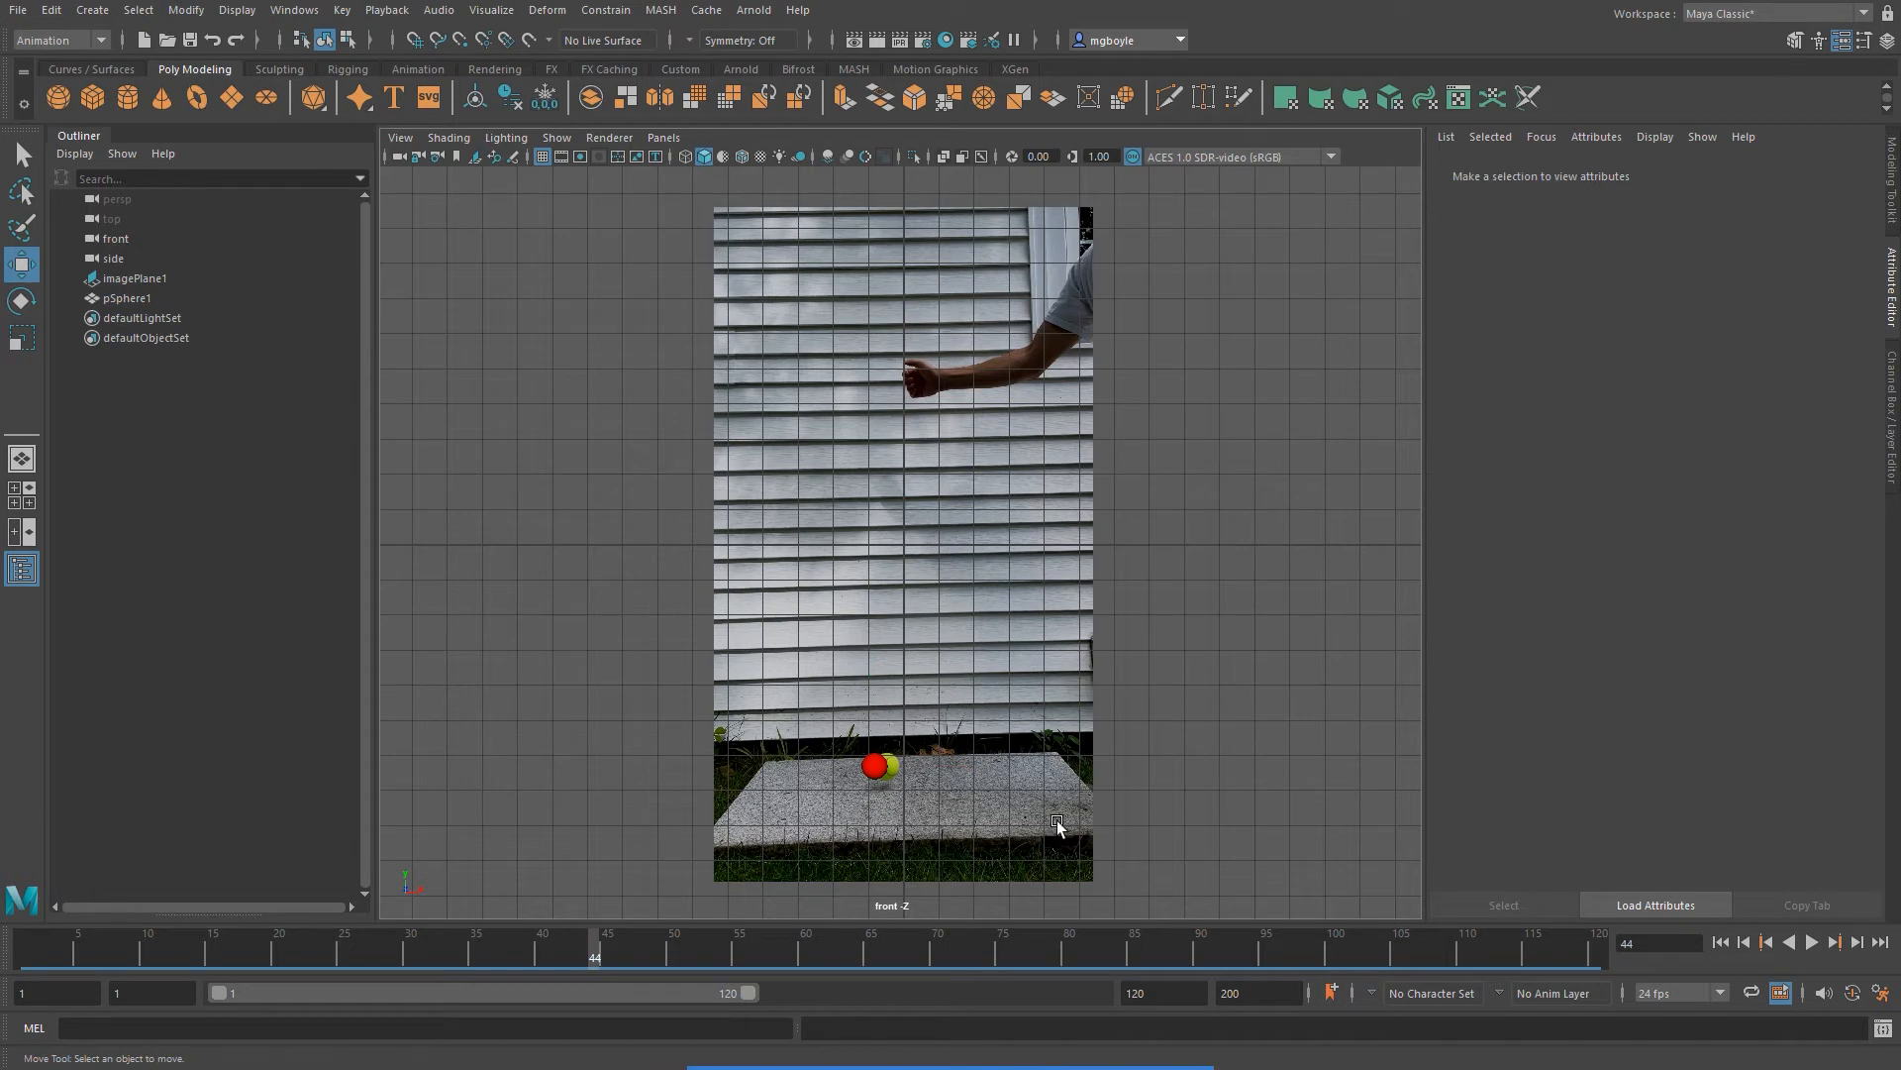
mouse_move(897, 830)
right_mouse_down("alt")
mouse_move(1116, 782)
mouse_move(998, 829)
right_mouse_up("alt")
middle_click_drag(972, 782, 967, 792, "alt")
left_click(851, 834)
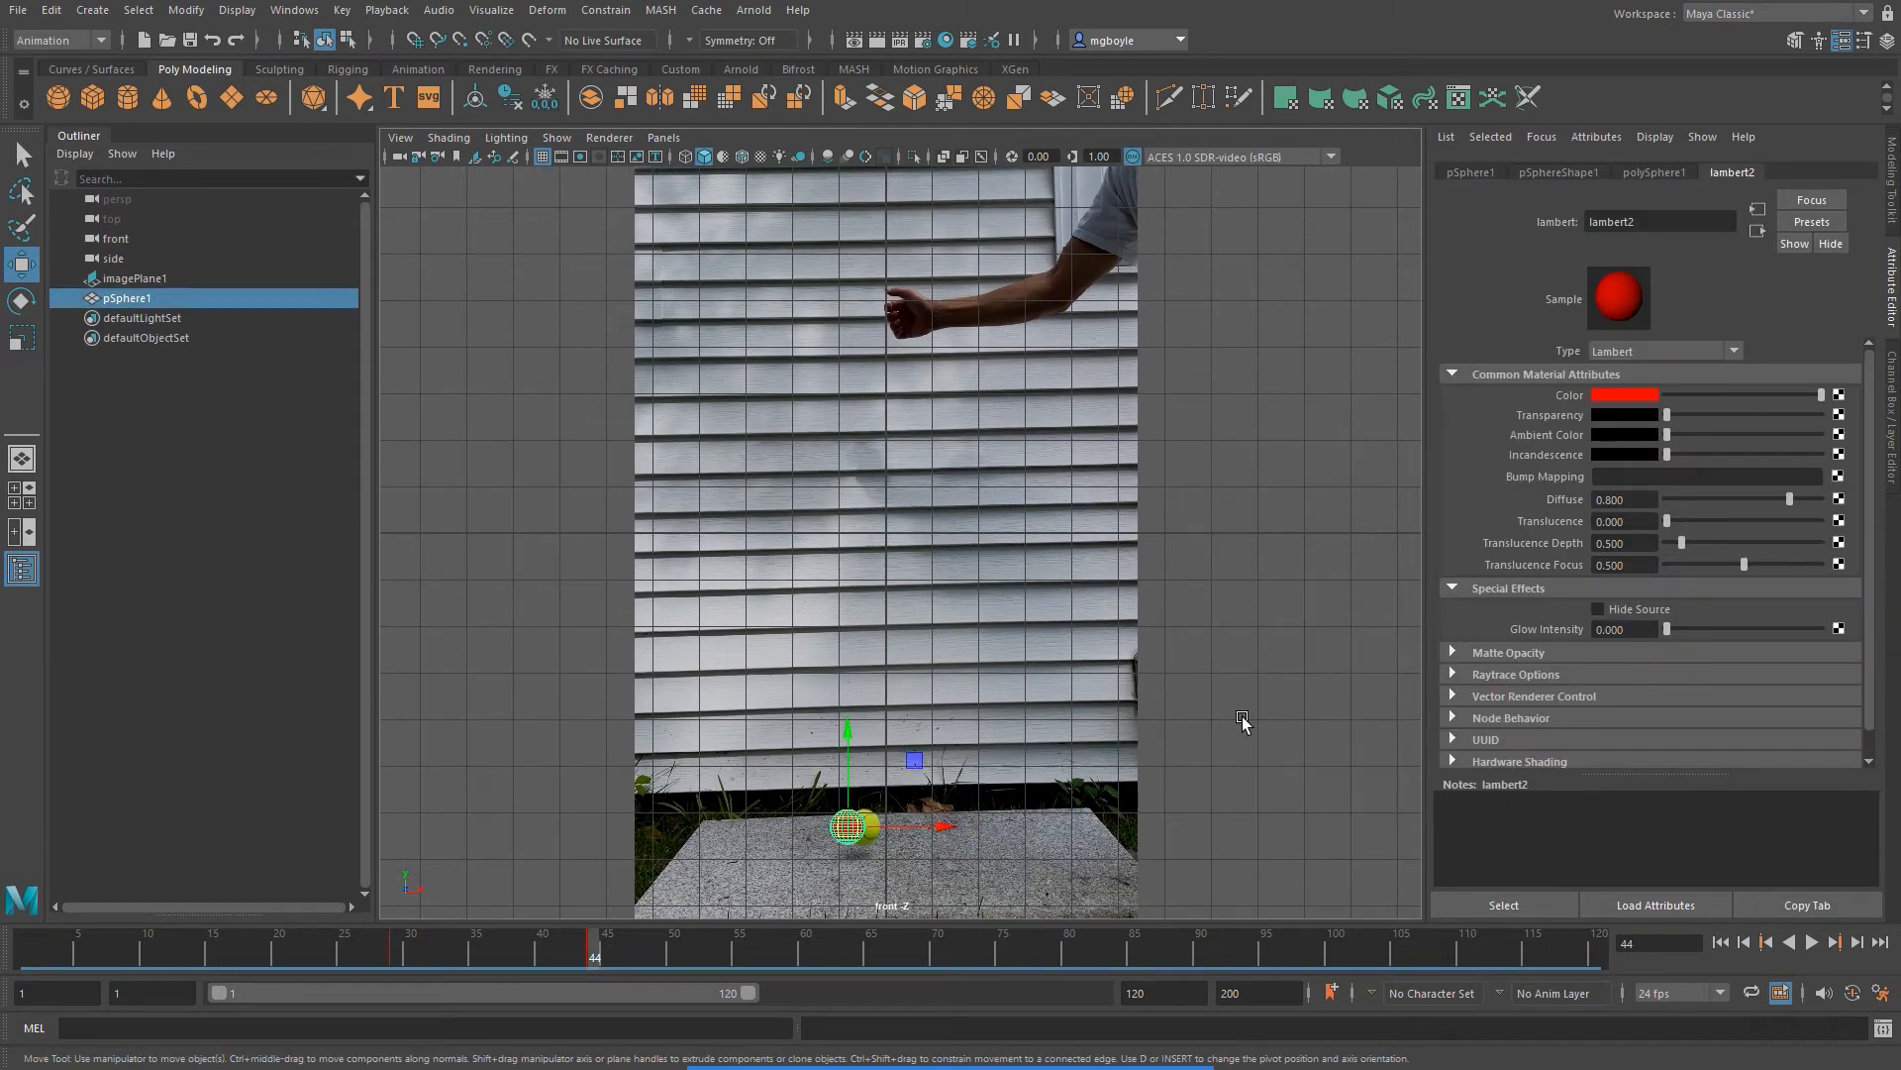
left_click(1257, 703)
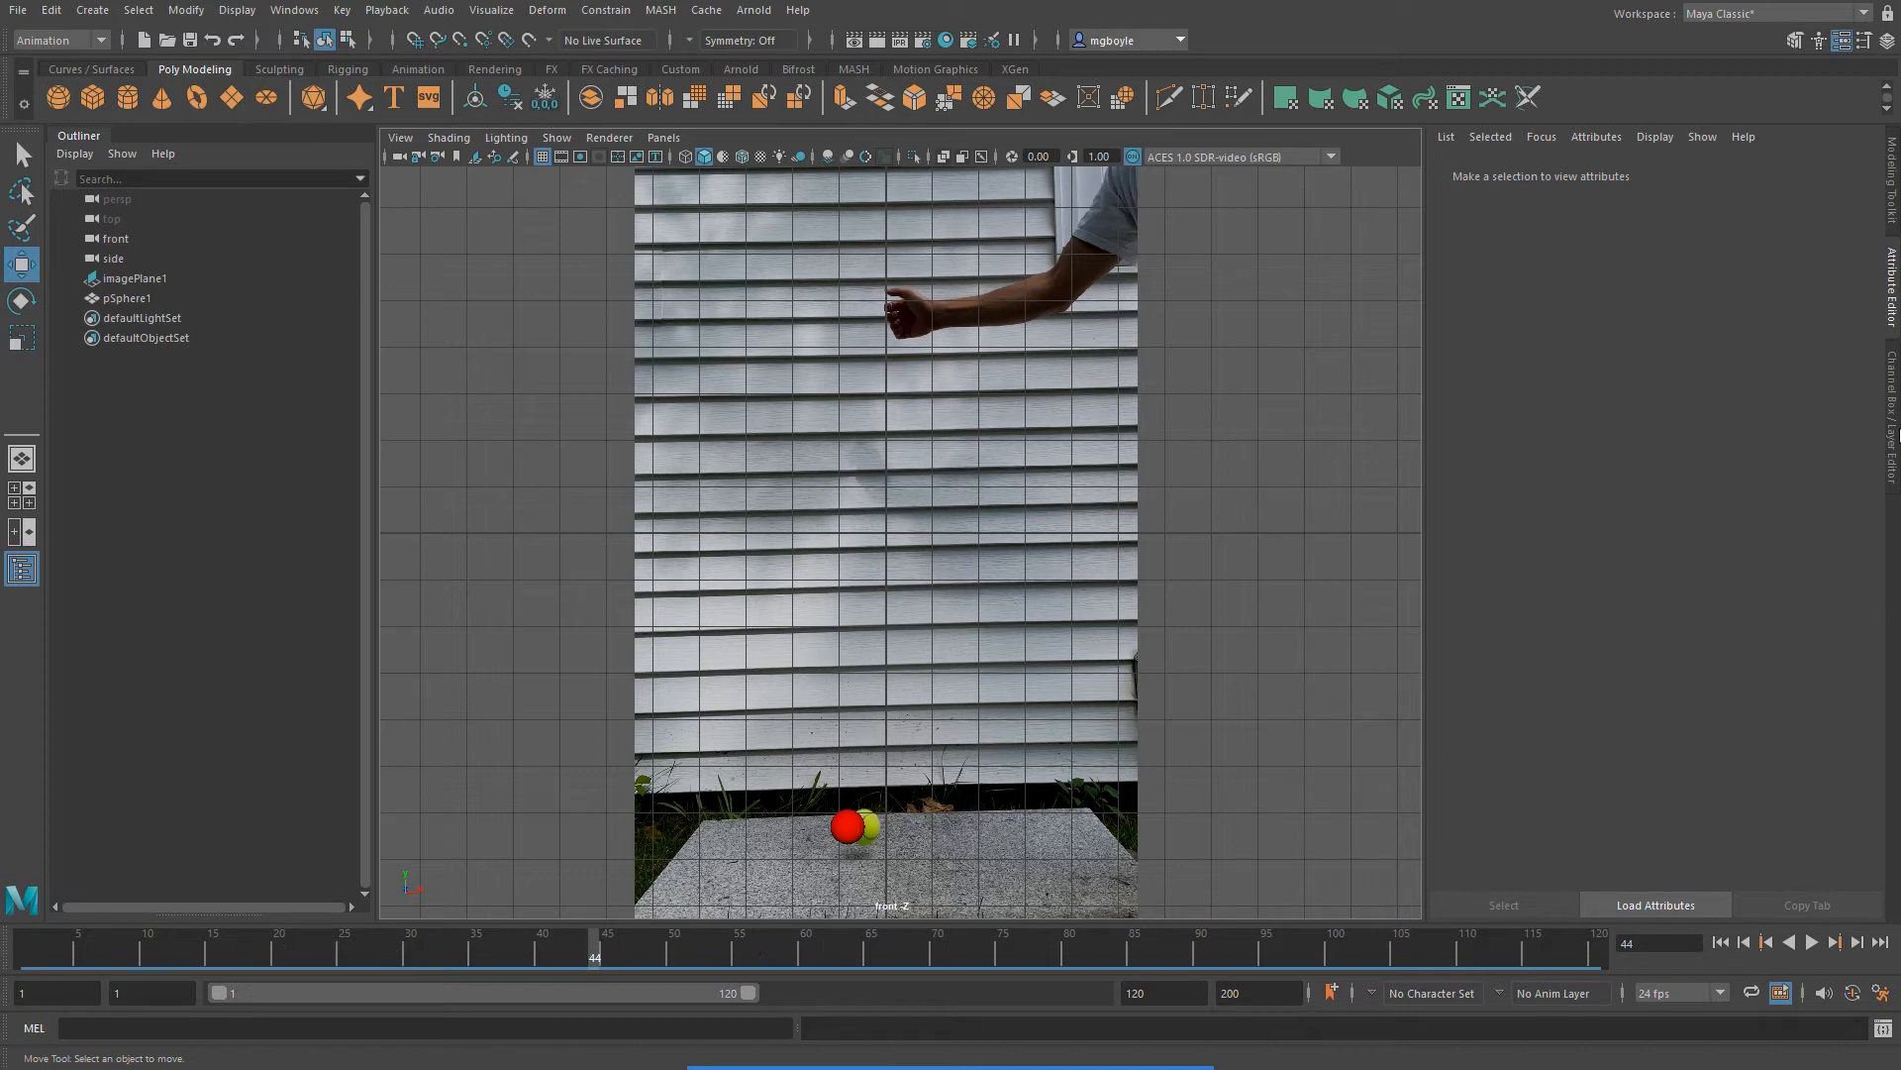
Show the sphere's keyed channels and scrub between frames 29 and 44 to check its drop
left_click(1887, 386)
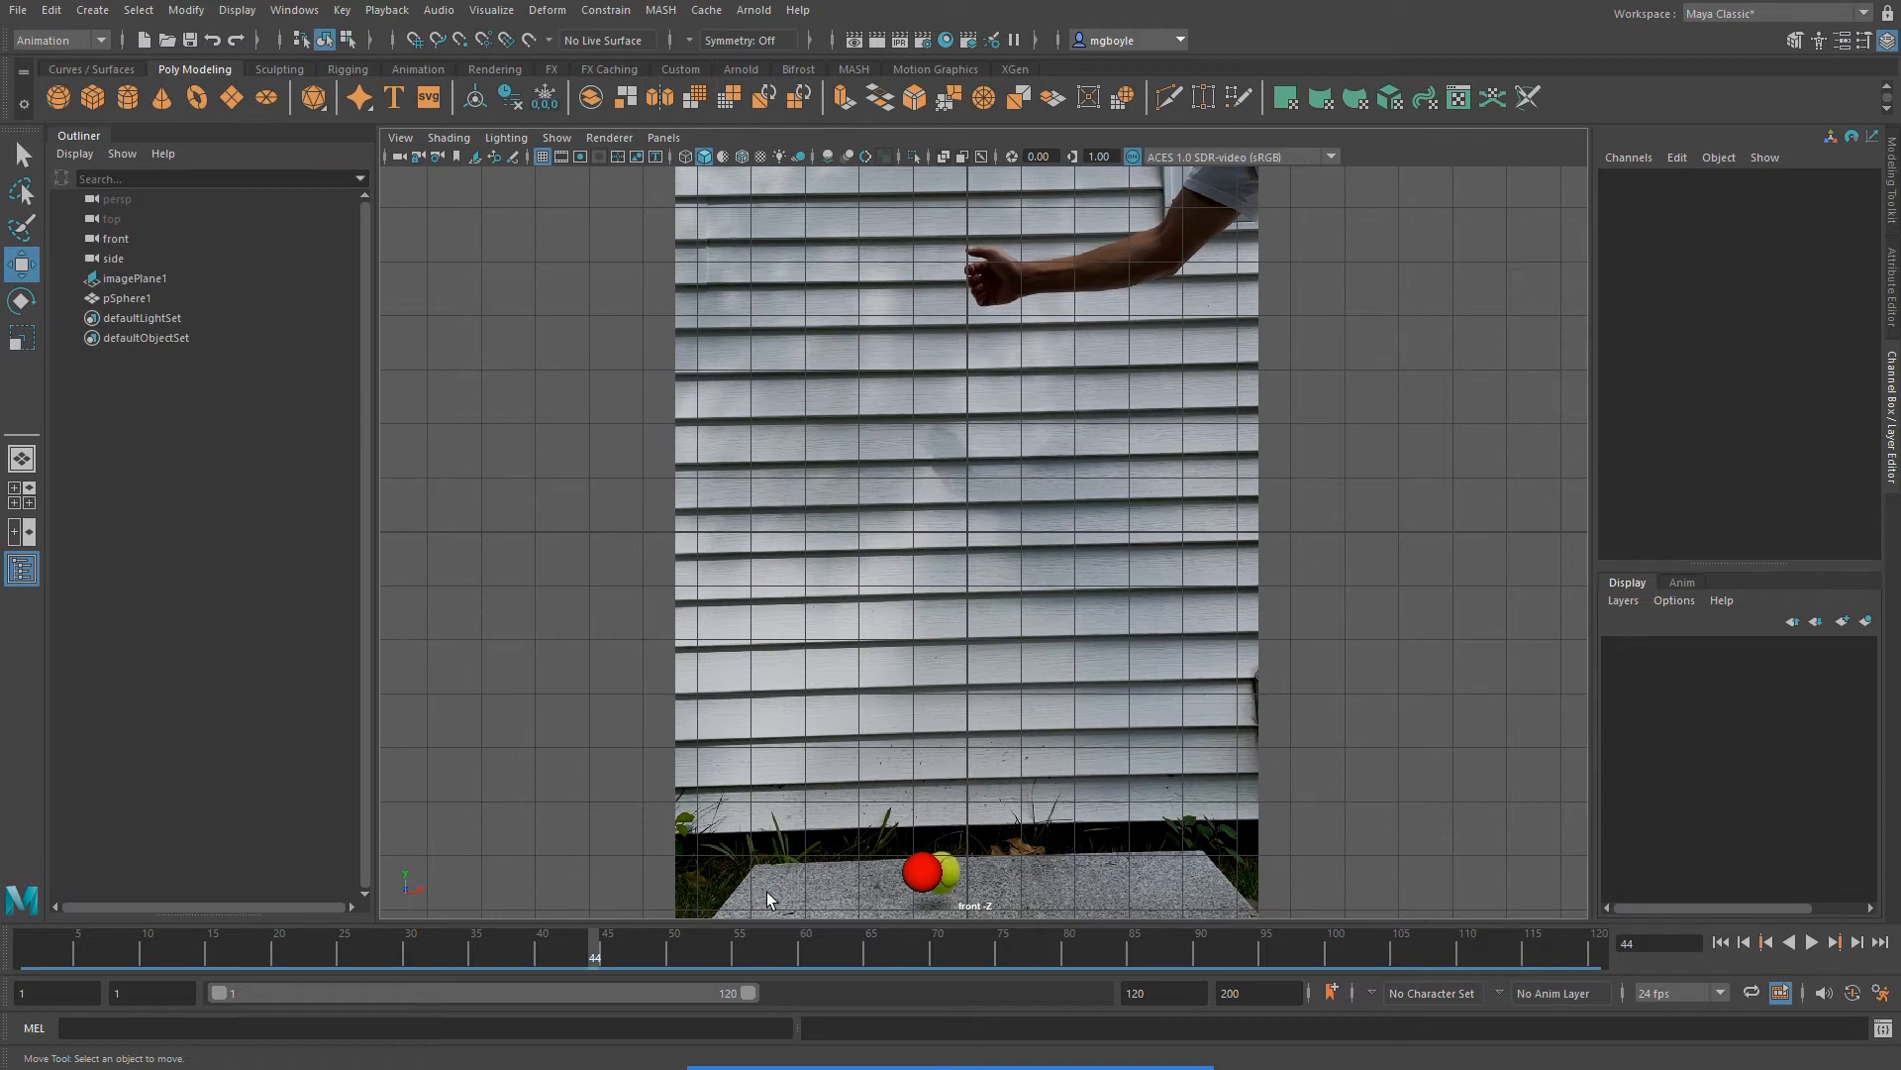
left_click(916, 869)
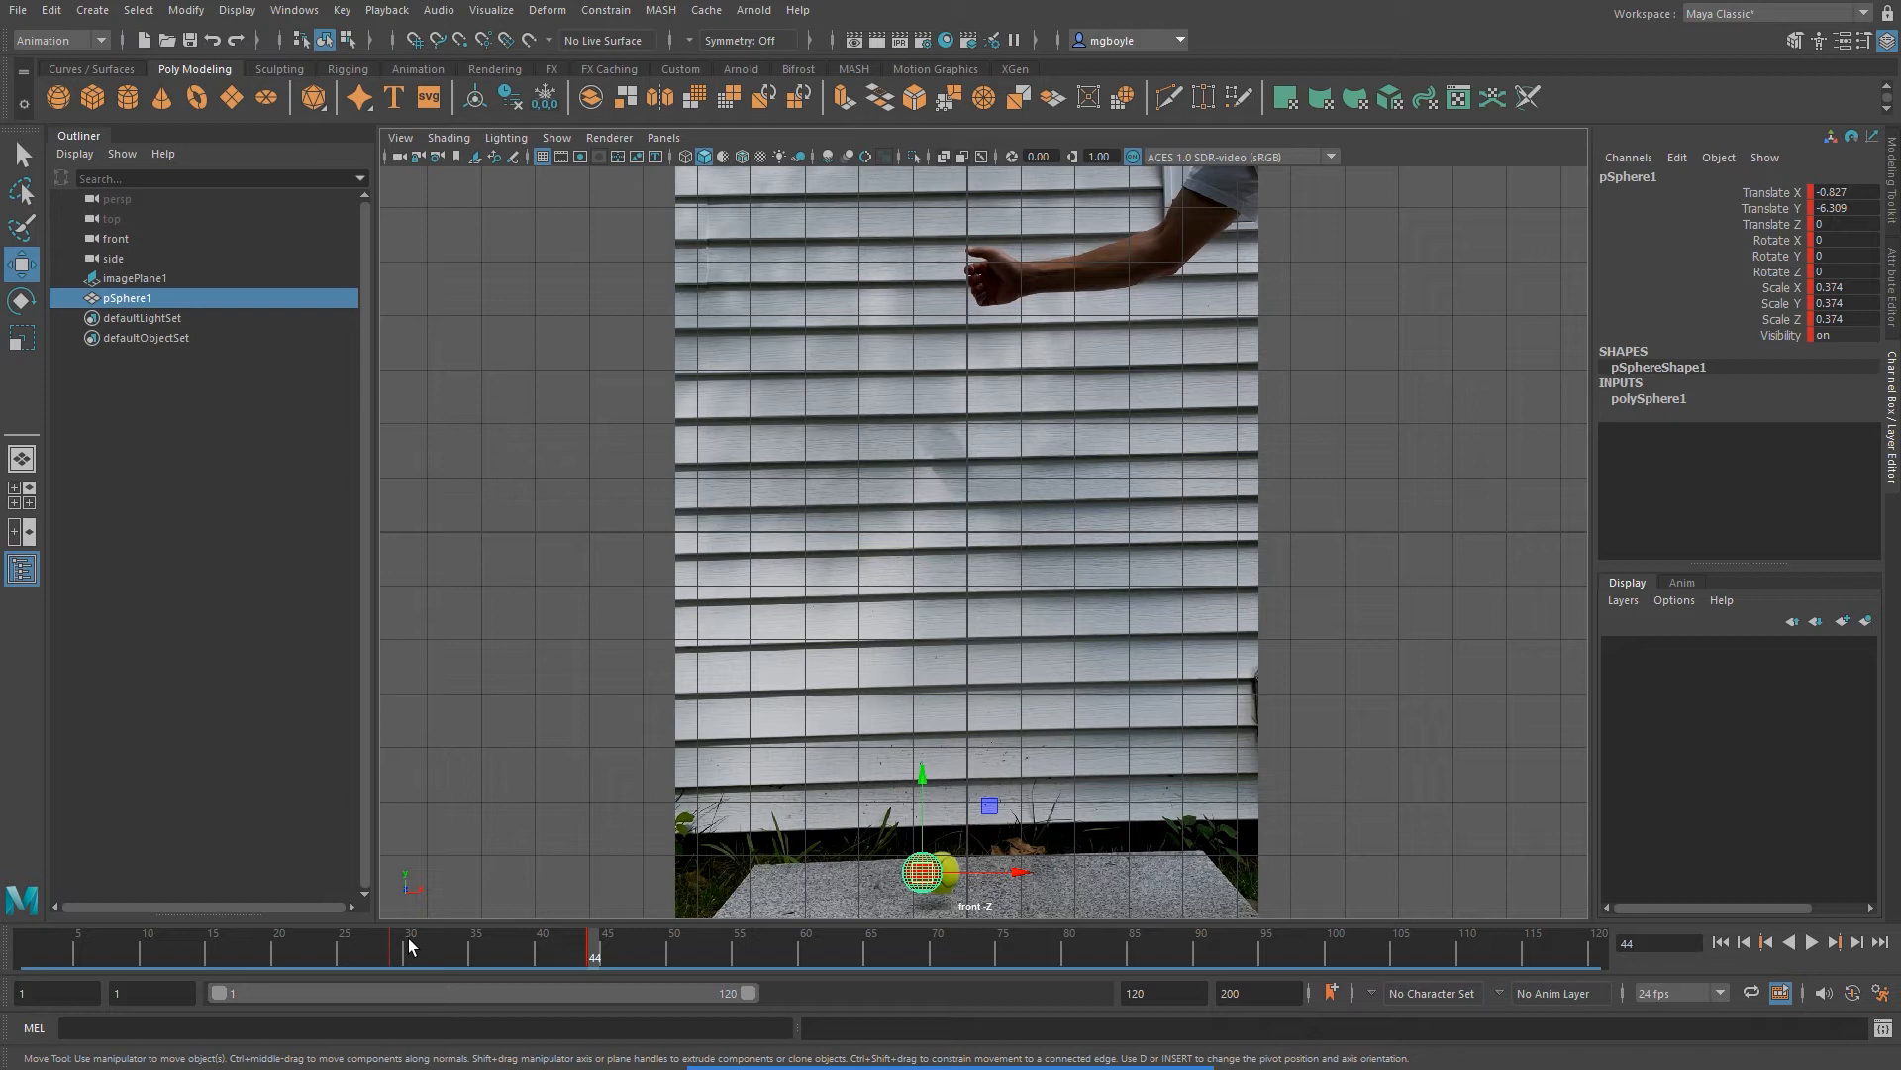
left_click_drag(546, 959, 397, 953)
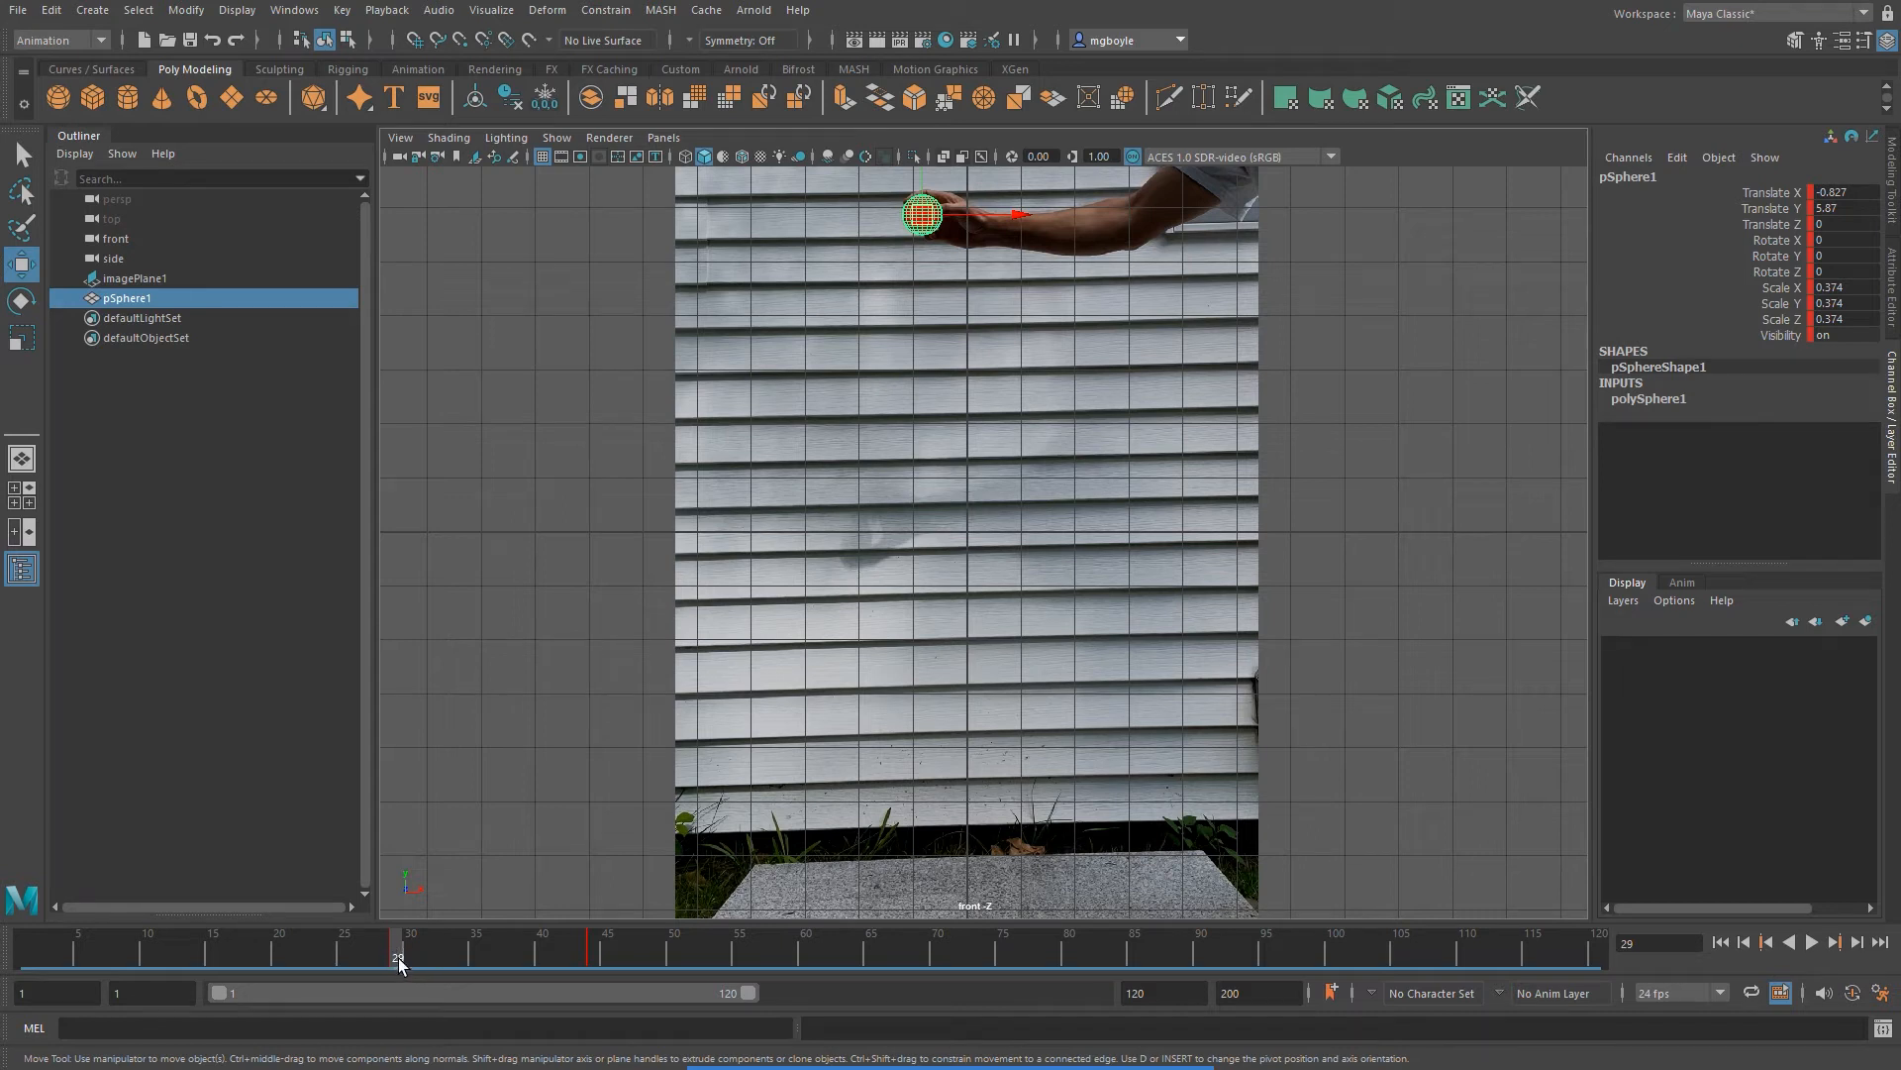
left_click_drag(393, 953, 590, 978)
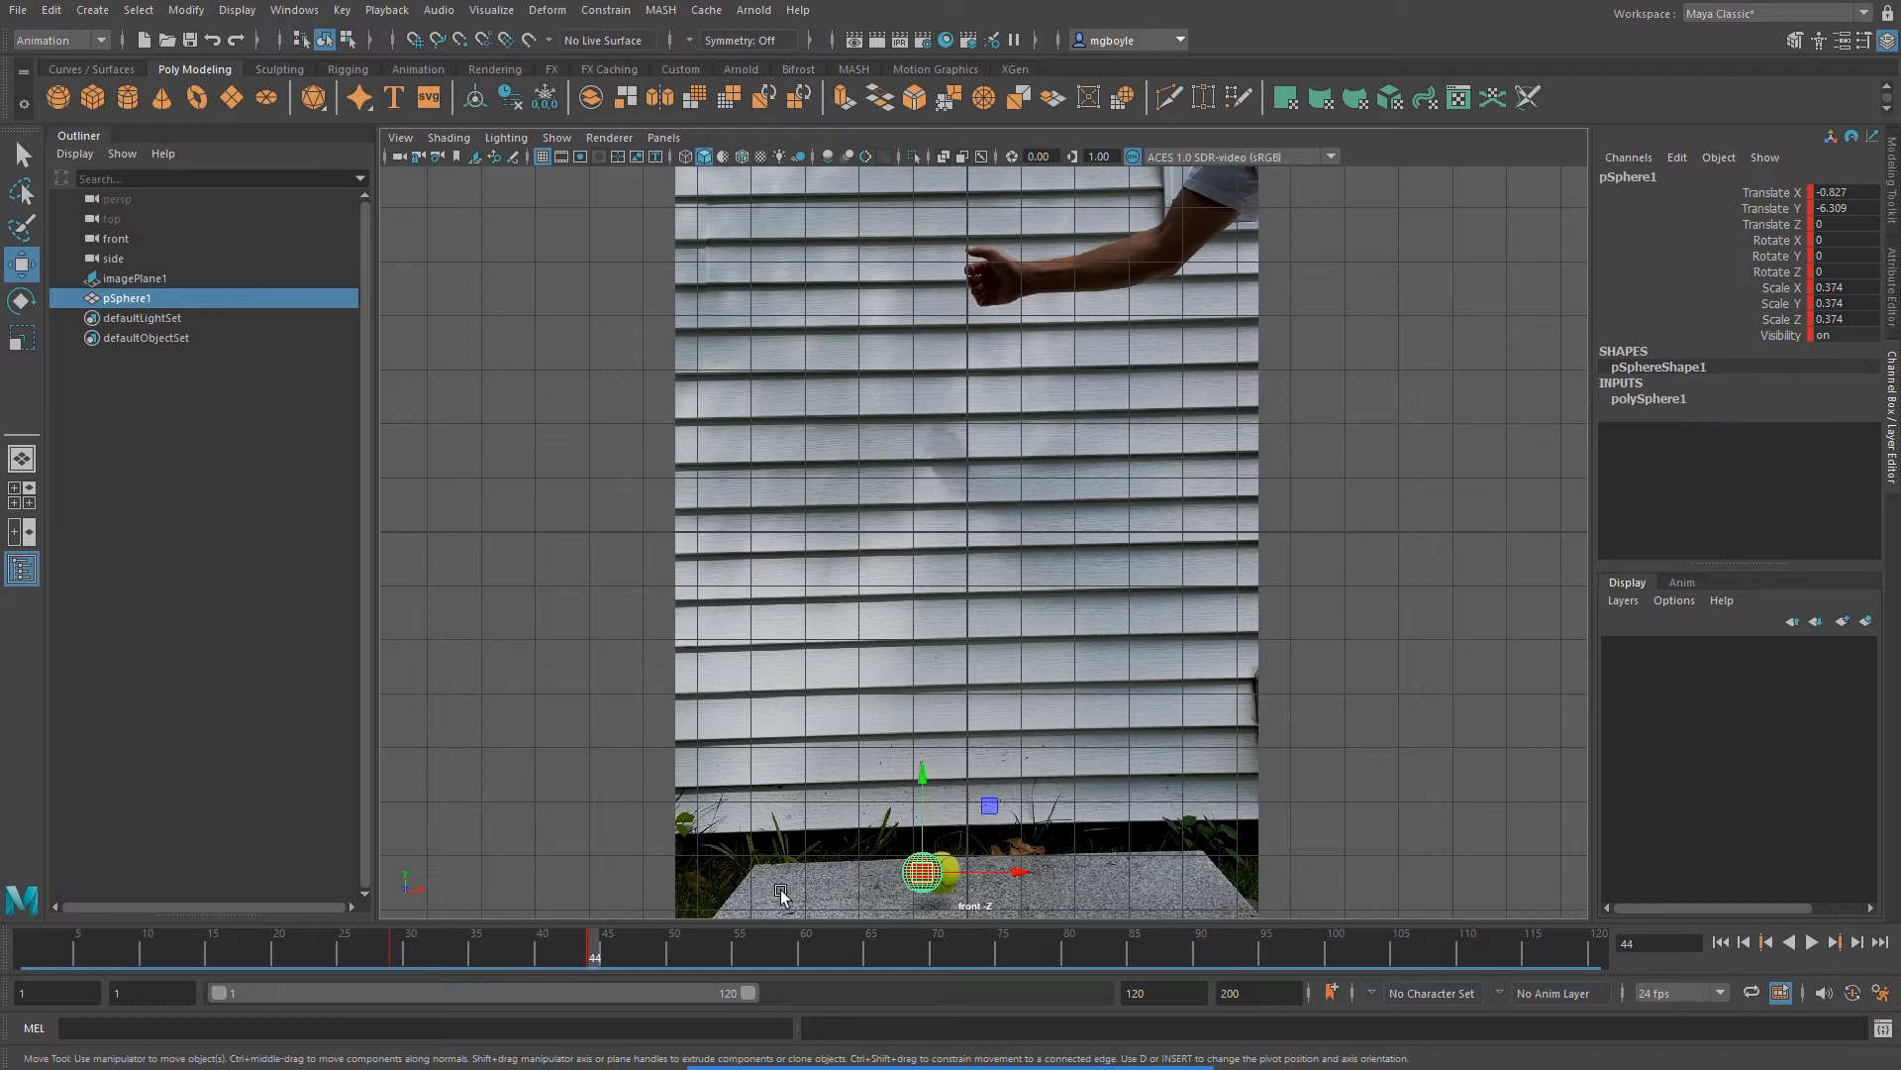
At frame 55, raise the sphere to the top of the ball's bounce, about Y 0.553, and set a keyframe
left_click_drag(594, 956, 741, 959)
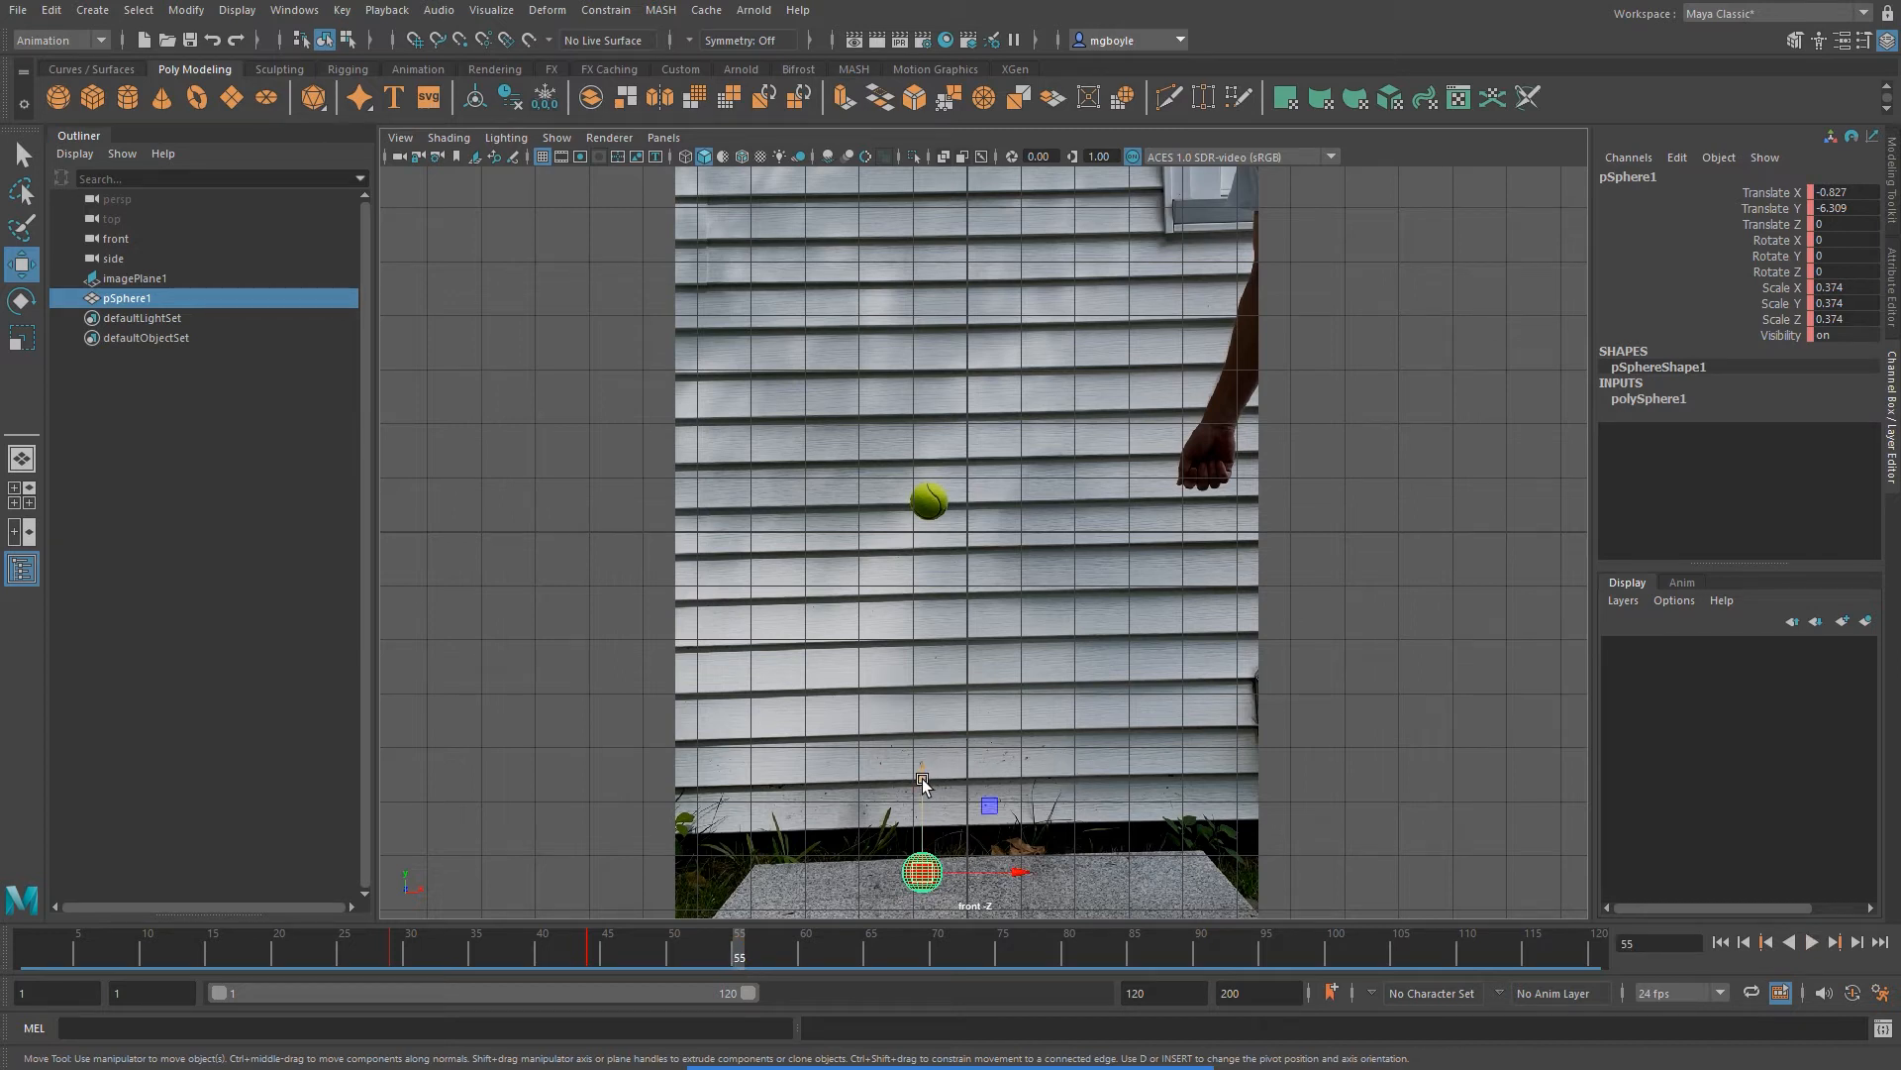
left_click_drag(922, 782, 962, 411)
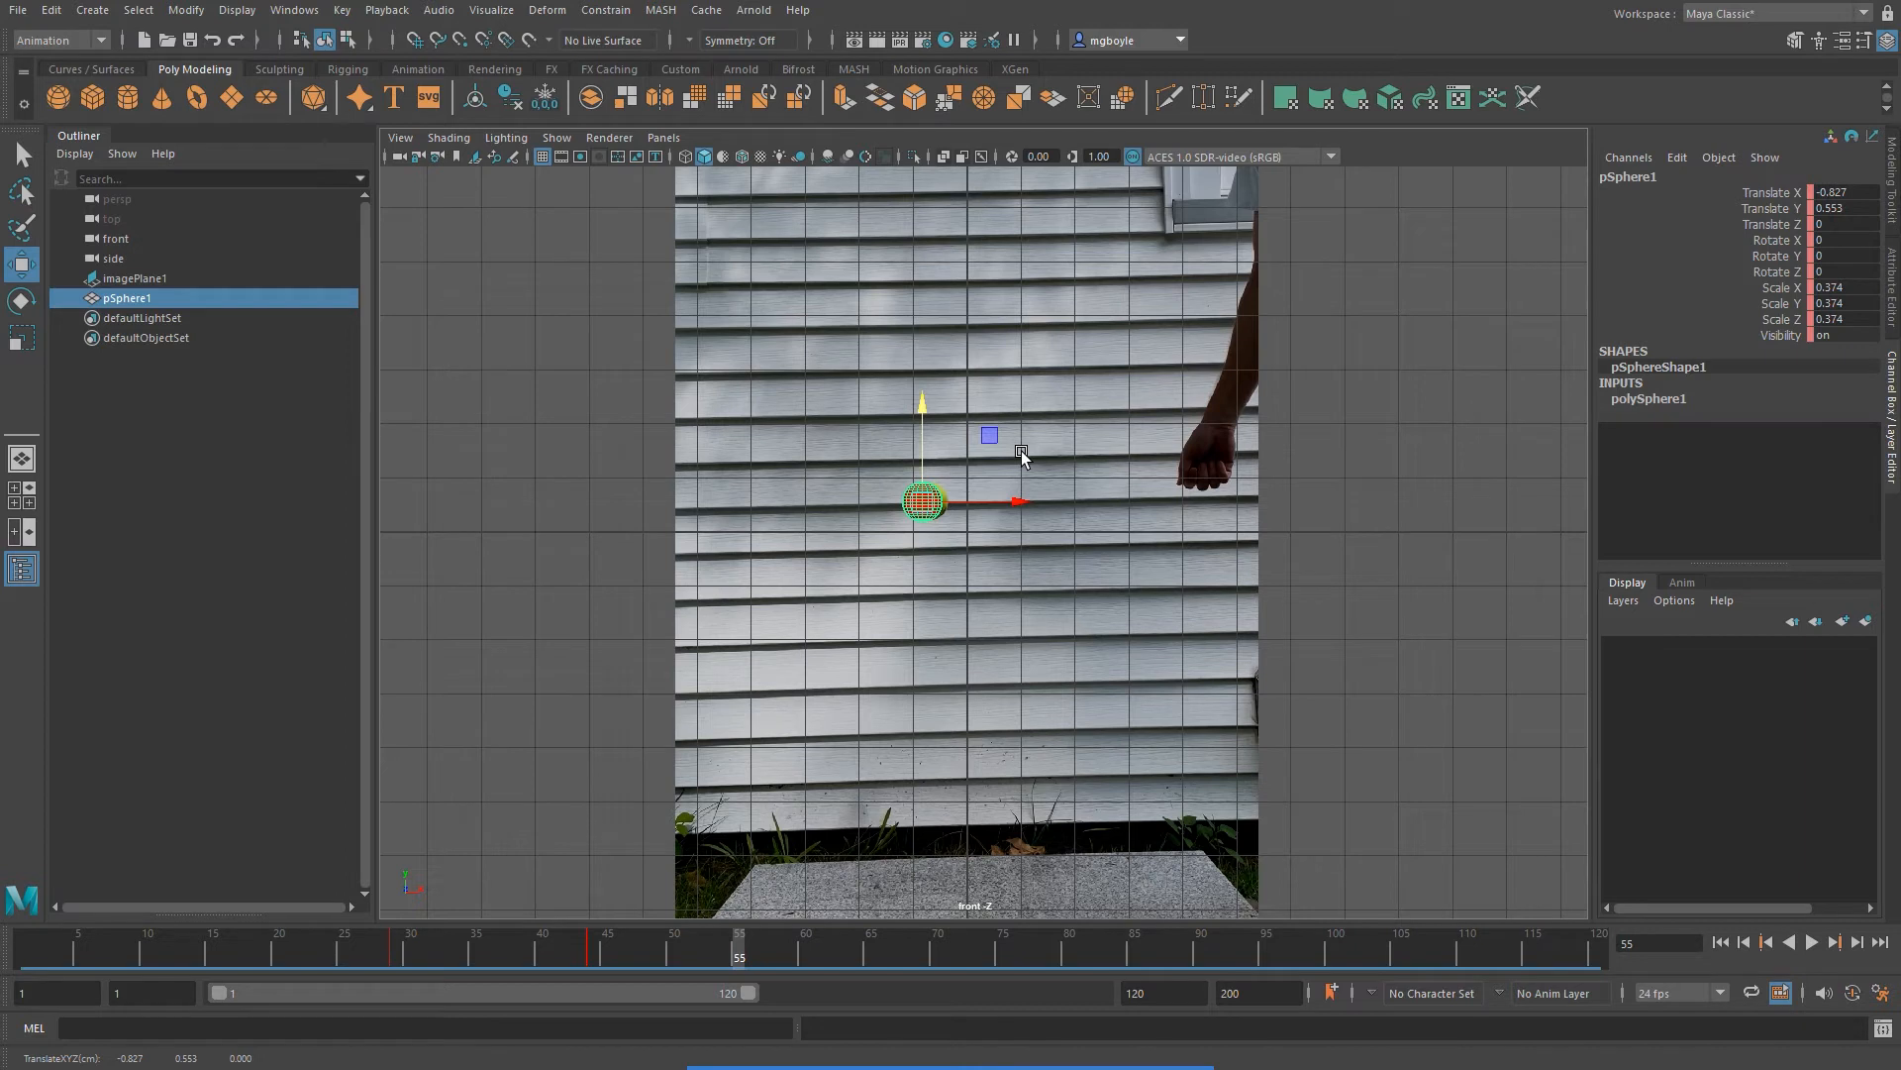
key("s")
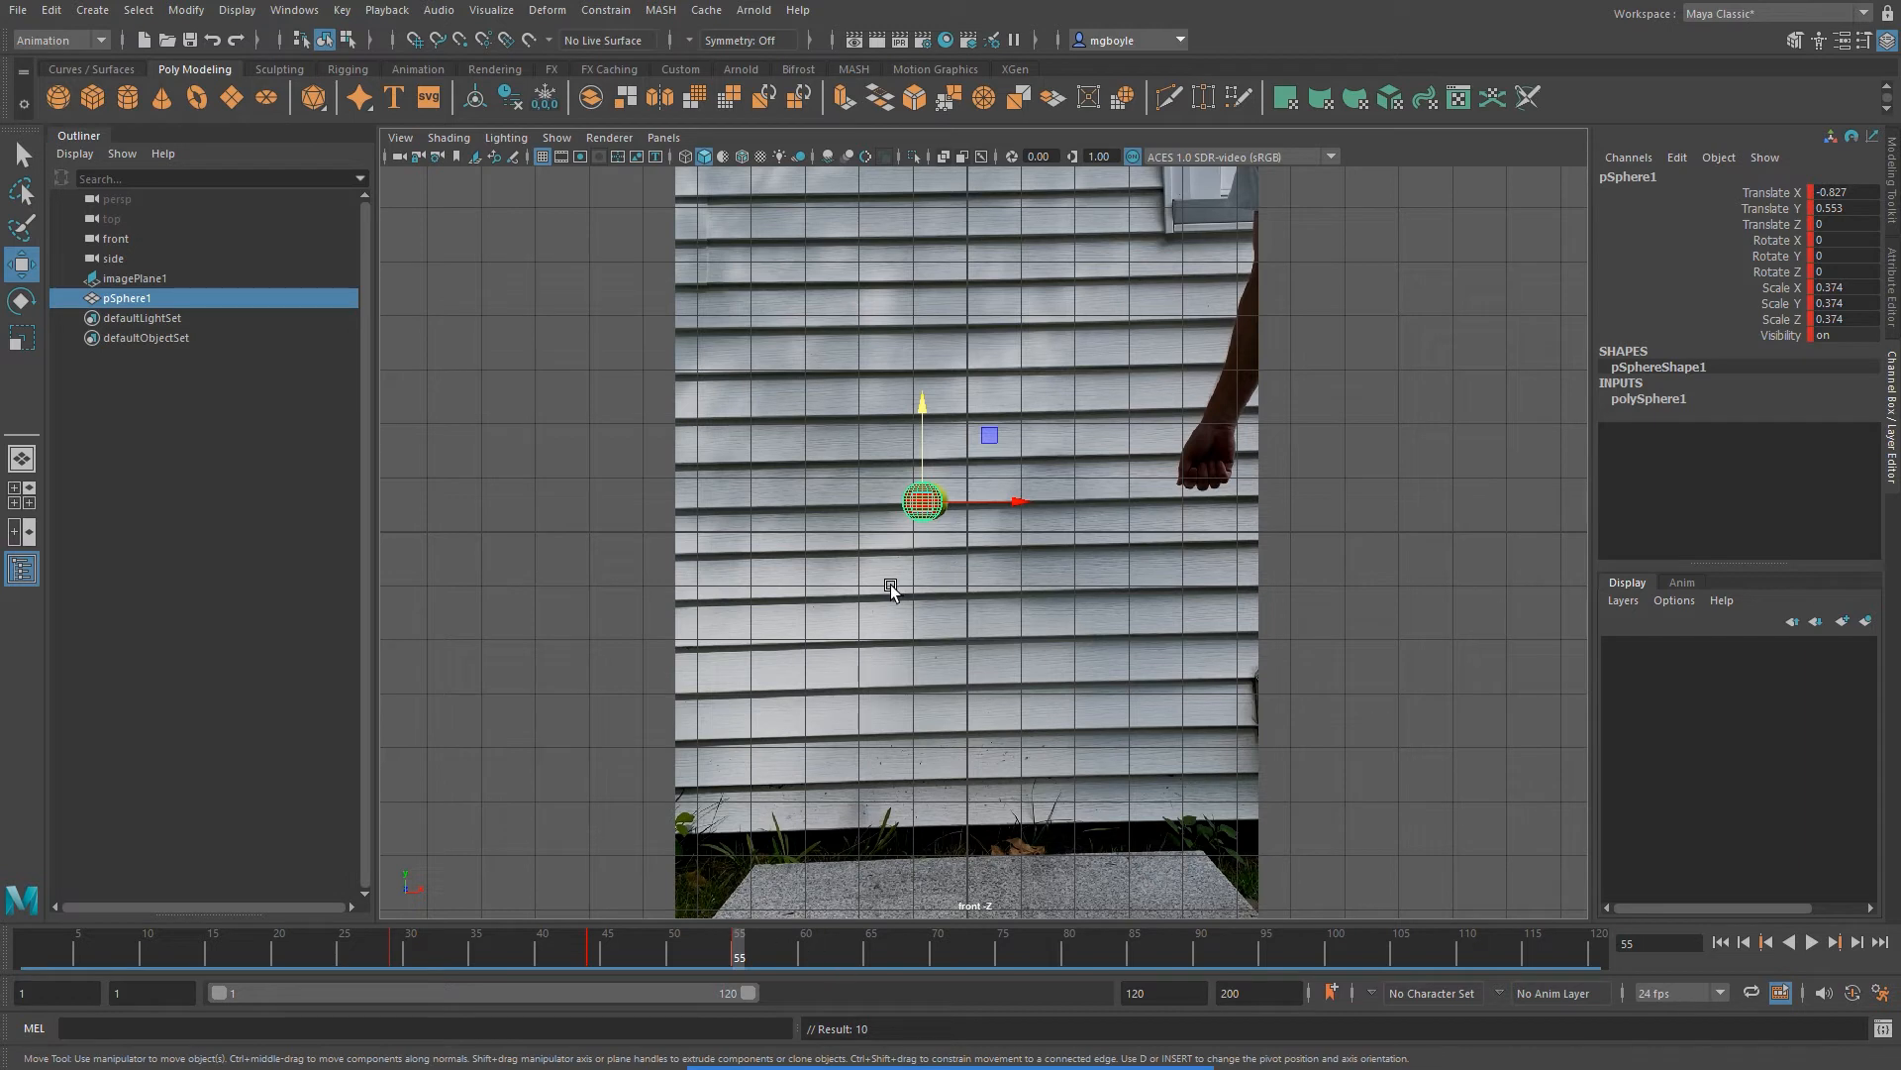
Extend the playback range to frame 150 and go to frame 66, where the ball nears the slab again
left_click_drag(741, 956, 1055, 926)
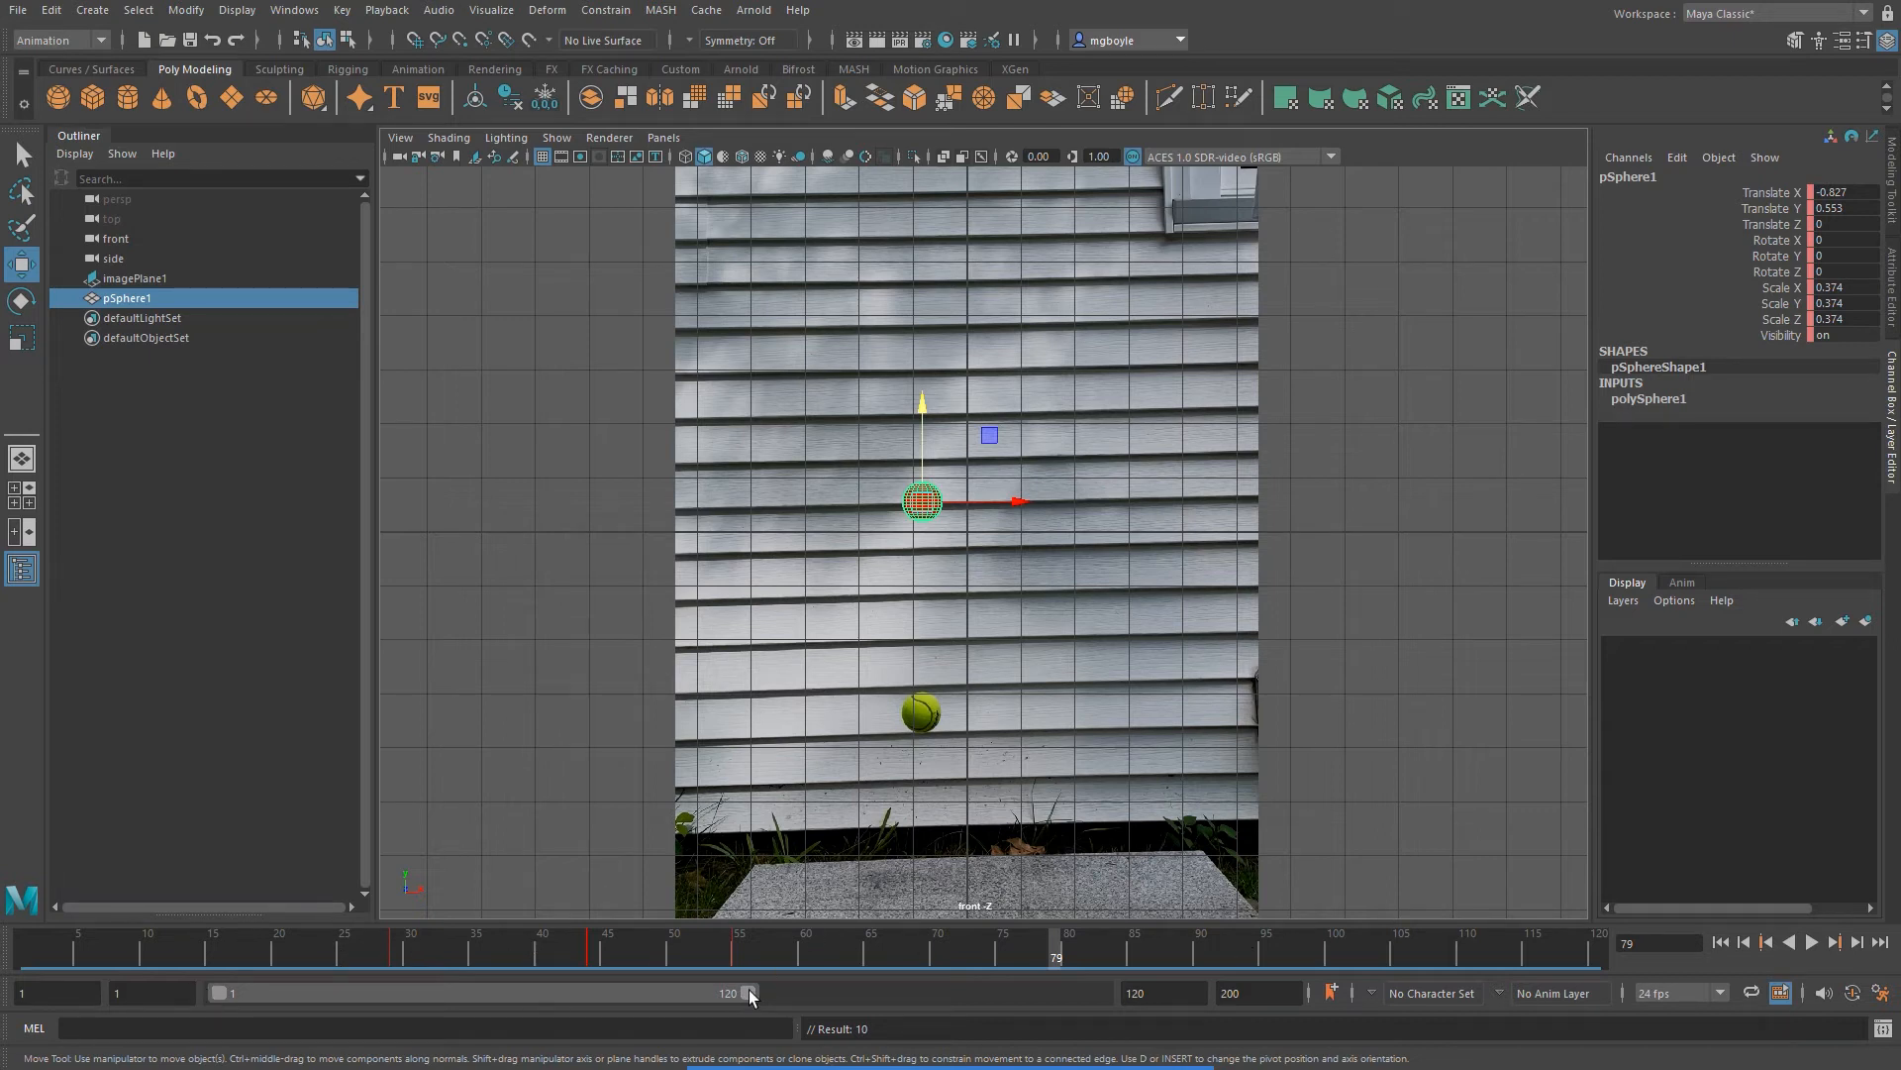
left_click_drag(751, 995, 713, 952)
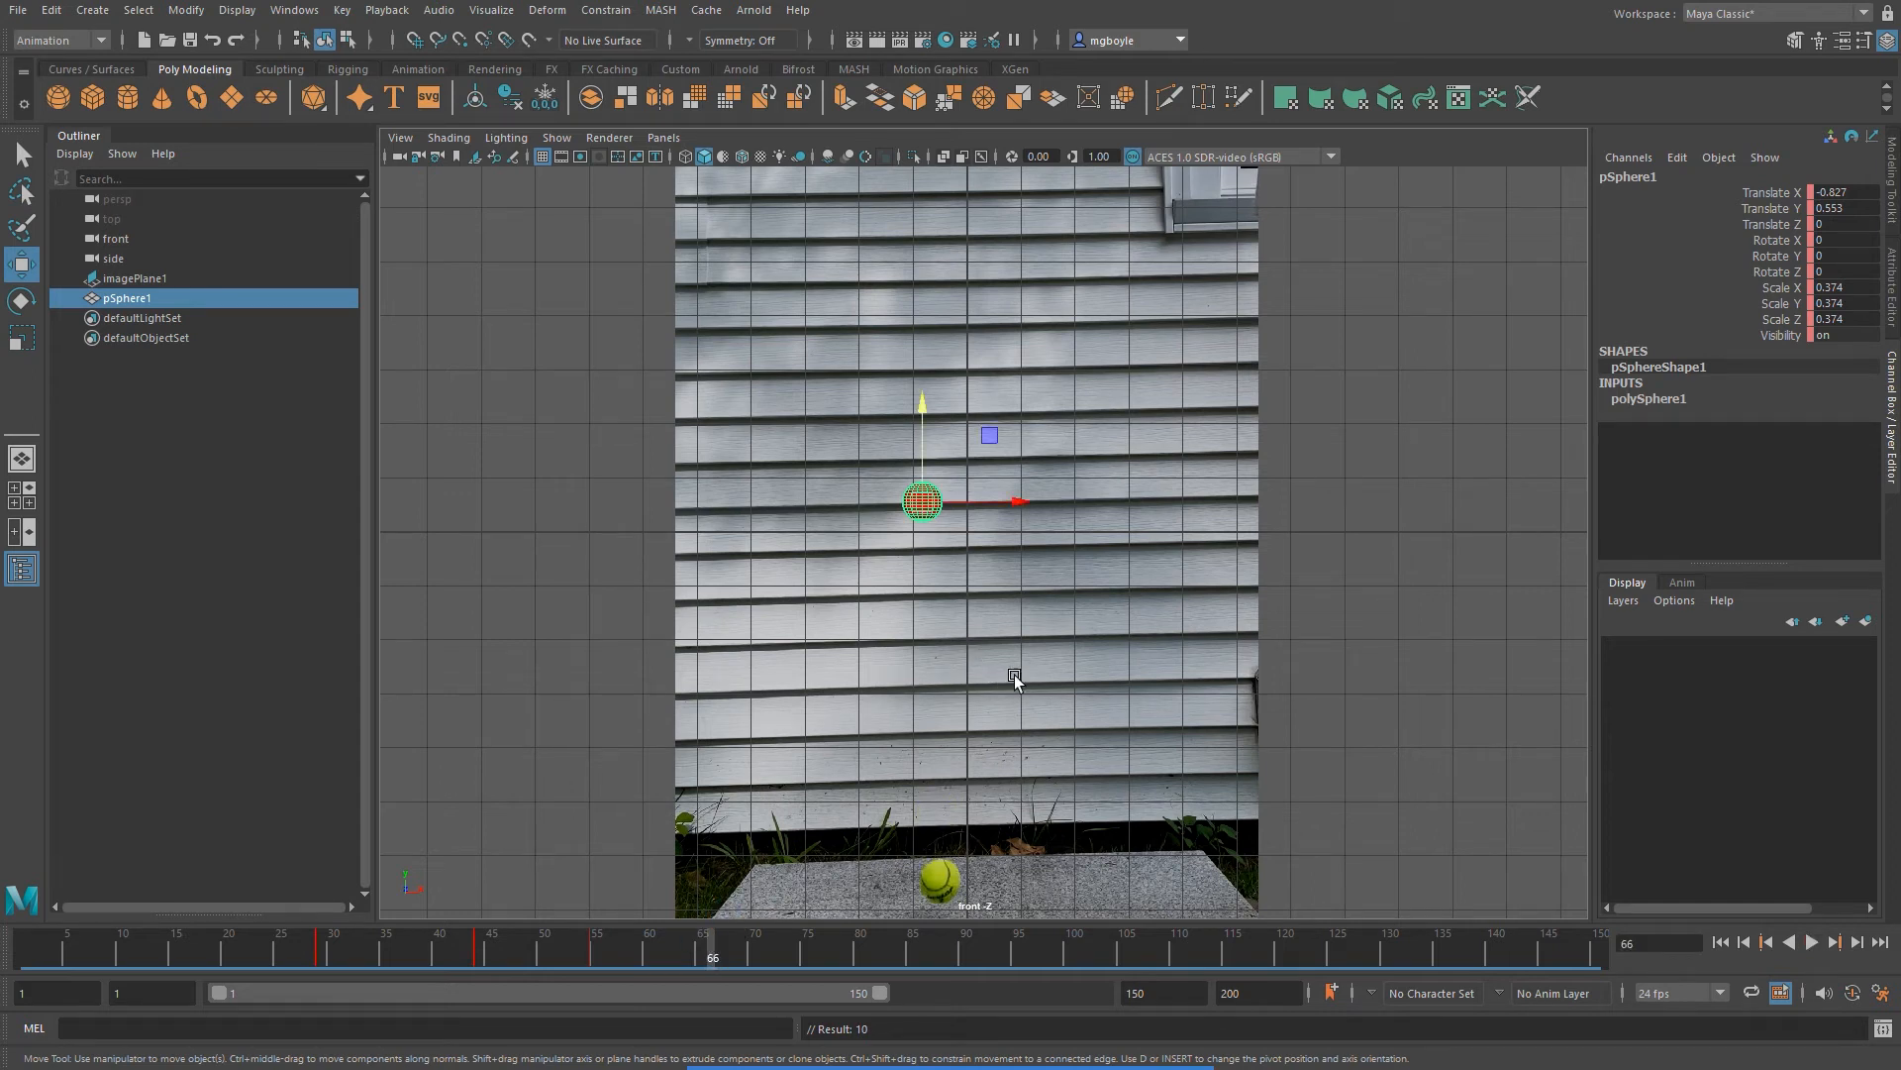
middle_click_drag(1014, 692, 1001, 565, "alt")
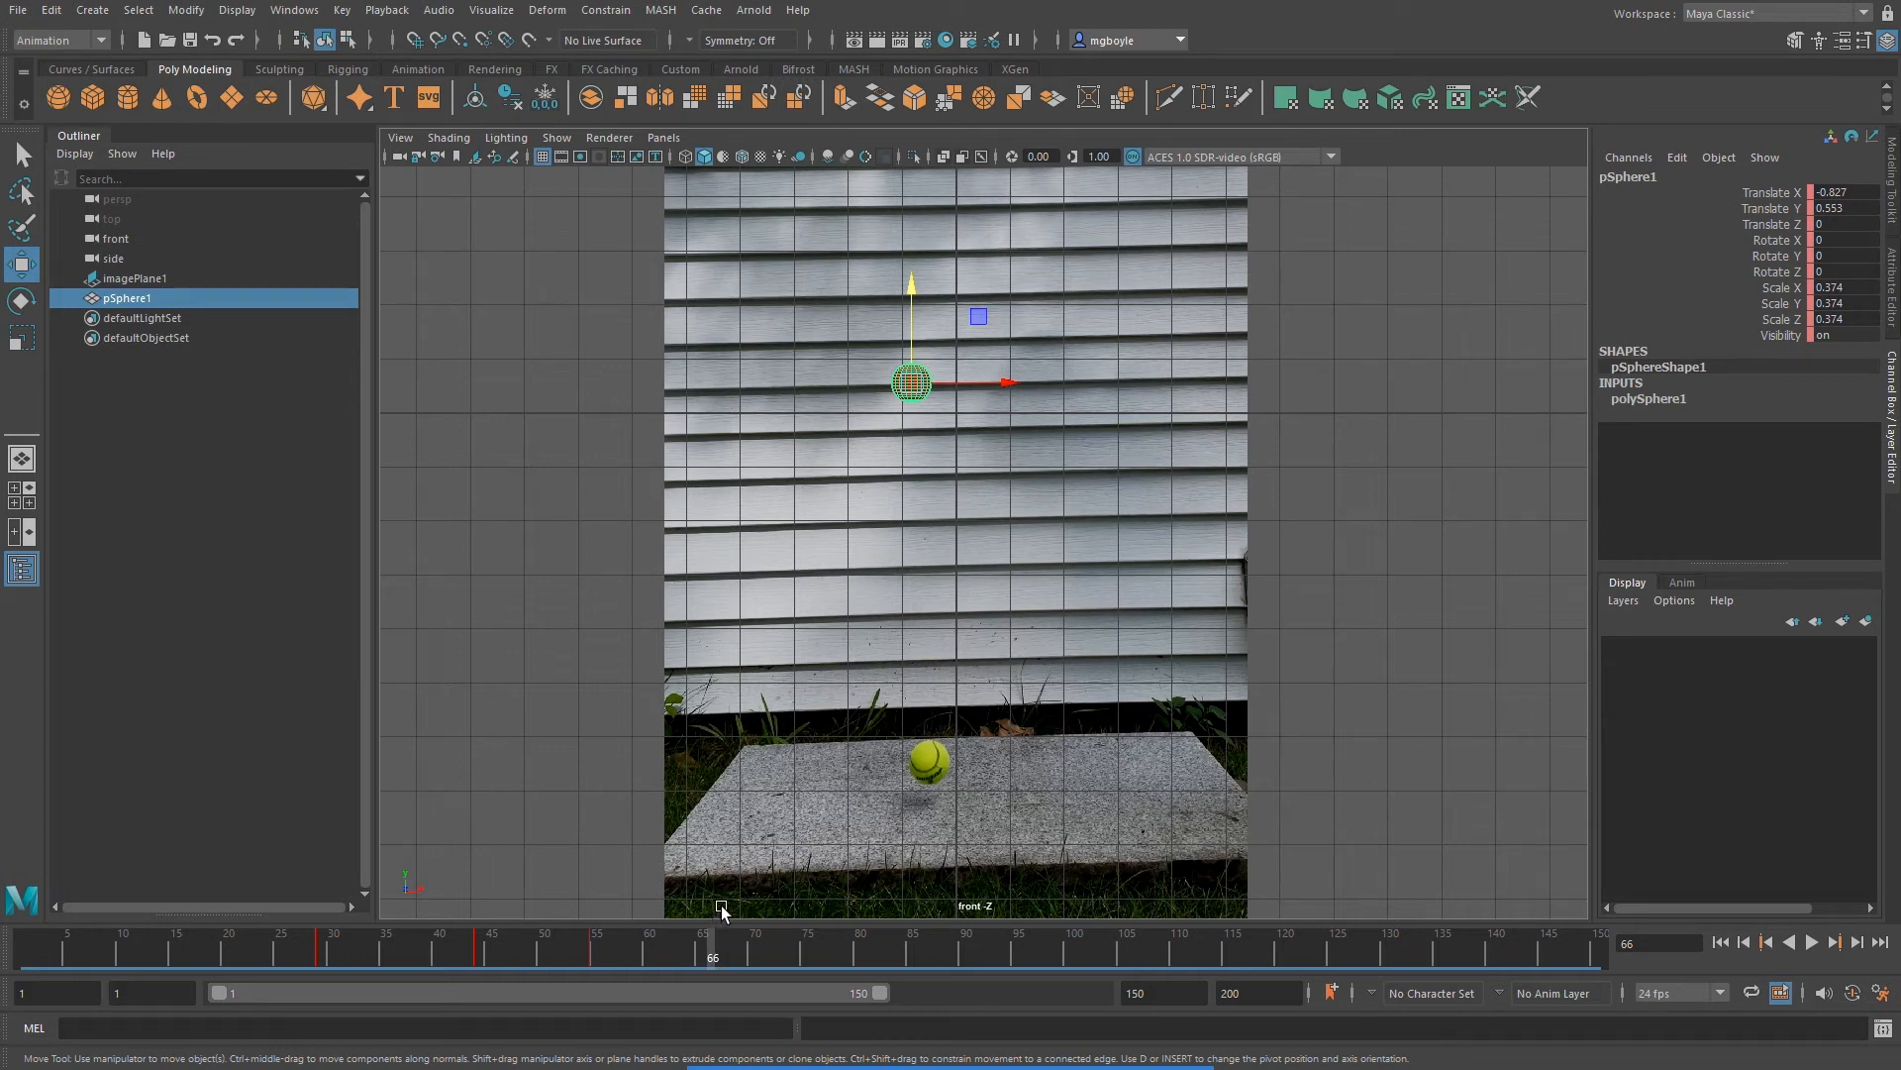
At frame 66, lower the sphere to the ball's height above the slab, about Y -6.438, and set a keyframe
left_click_drag(912, 282, 982, 664)
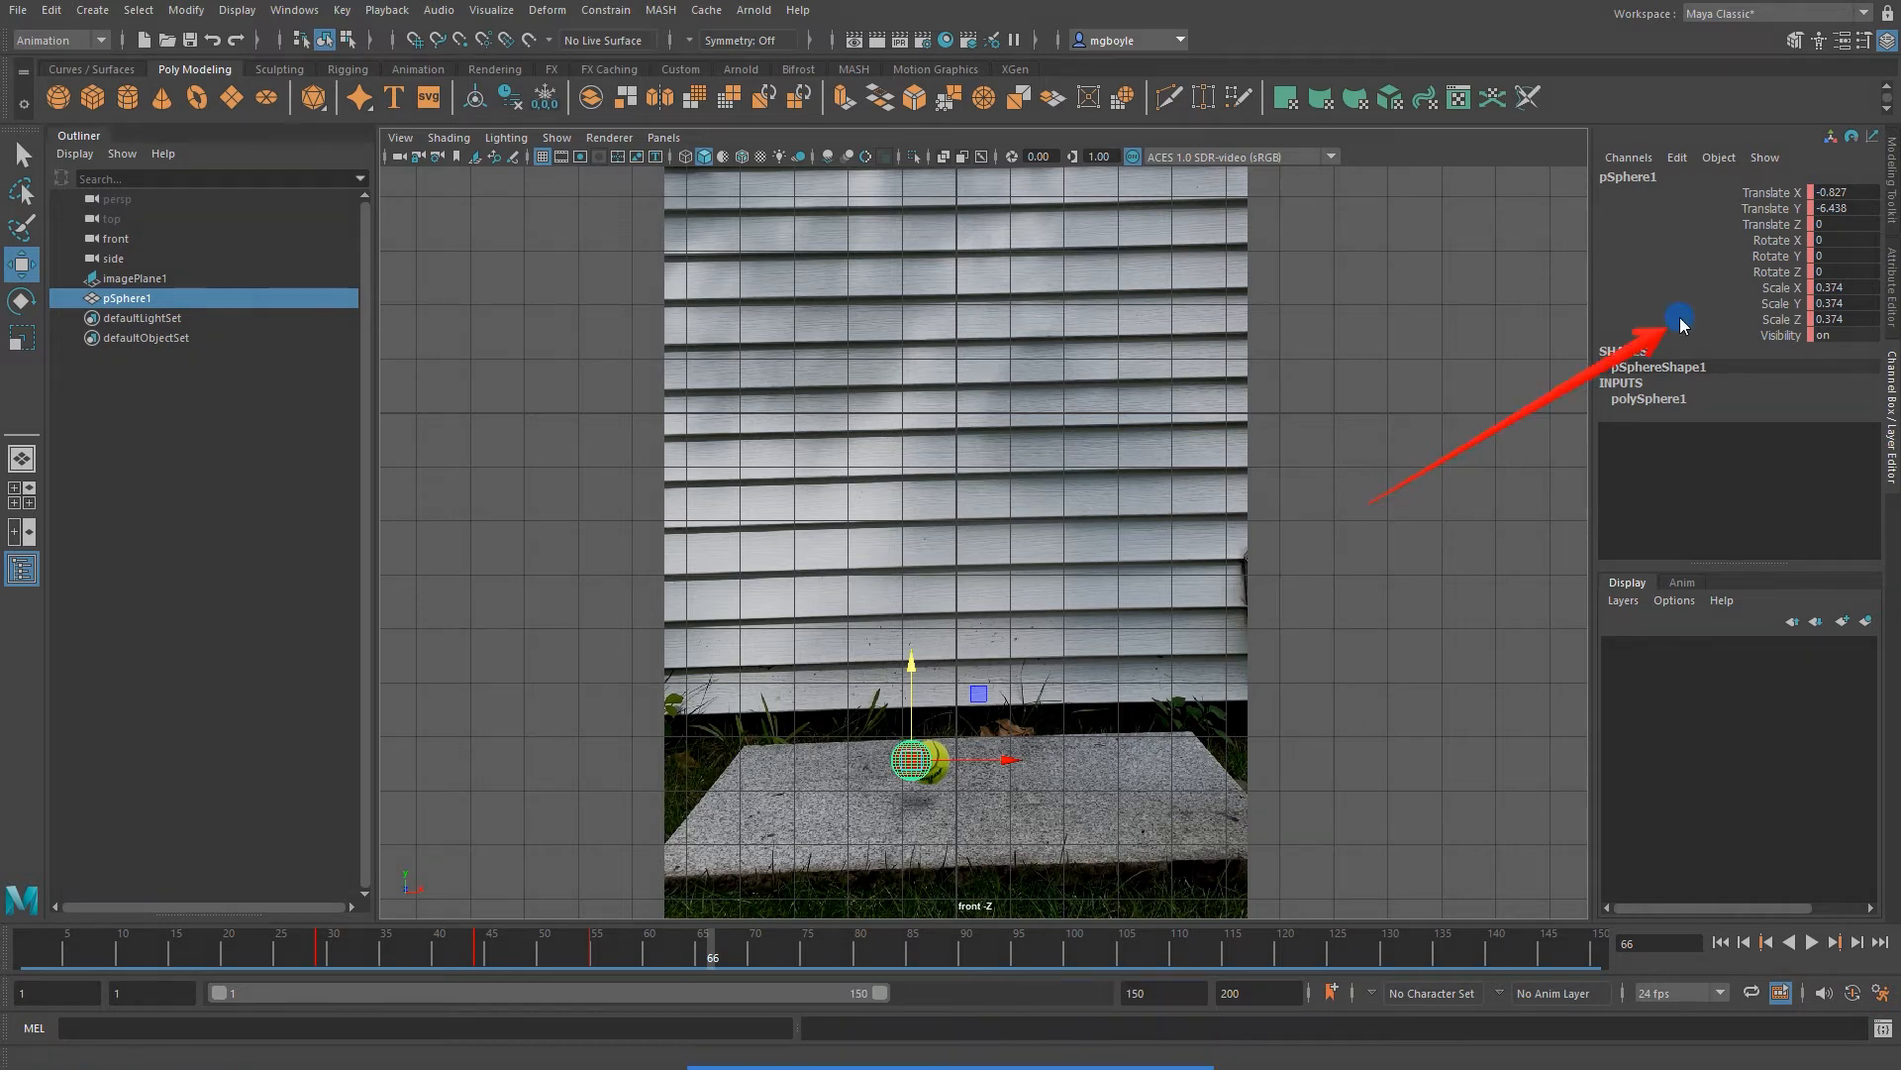
mouse_move(1807, 265)
left_mouse_down()
mouse_move(1799, 317)
mouse_move(1810, 199)
mouse_move(1178, 381)
left_mouse_up()
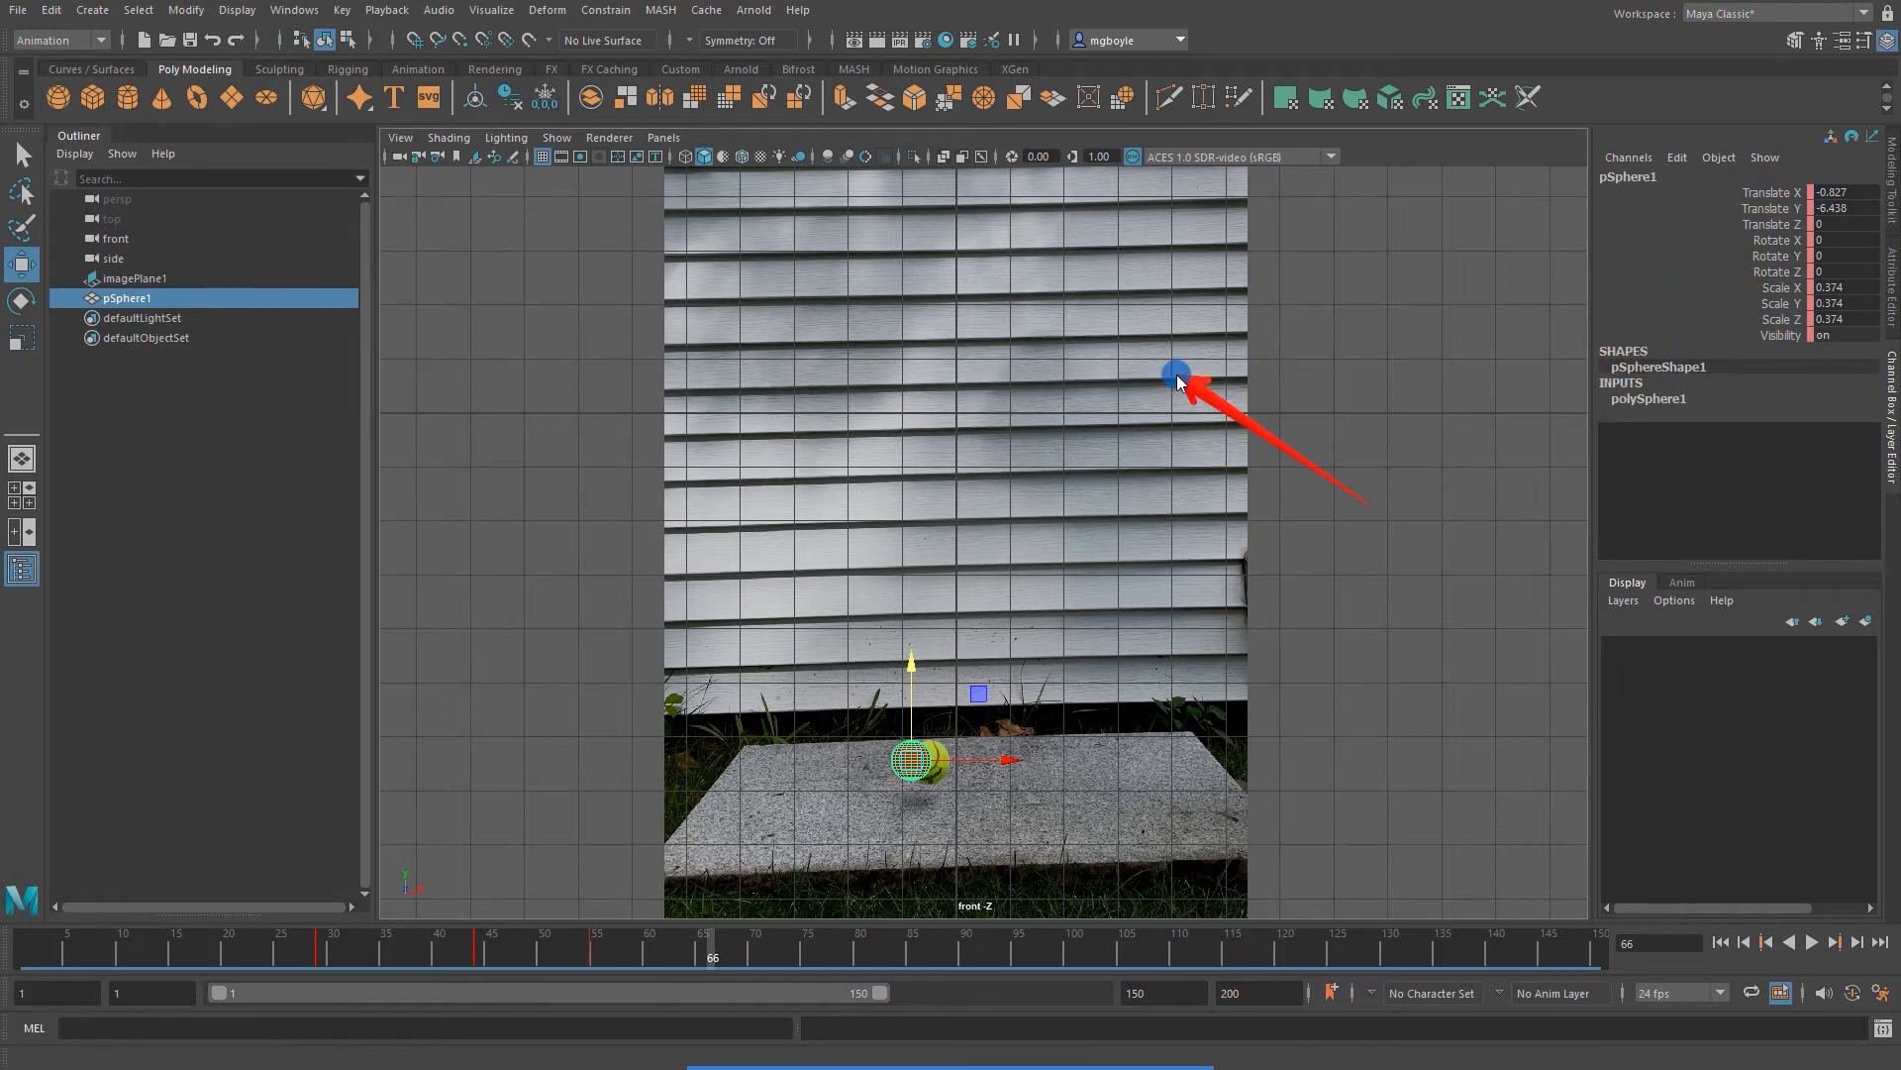
mouse_move(1178, 380)
left_mouse_down()
mouse_move(1082, 734)
mouse_move(725, 954)
mouse_move(752, 954)
mouse_move(1414, 306)
mouse_move(1681, 255)
left_mouse_up()
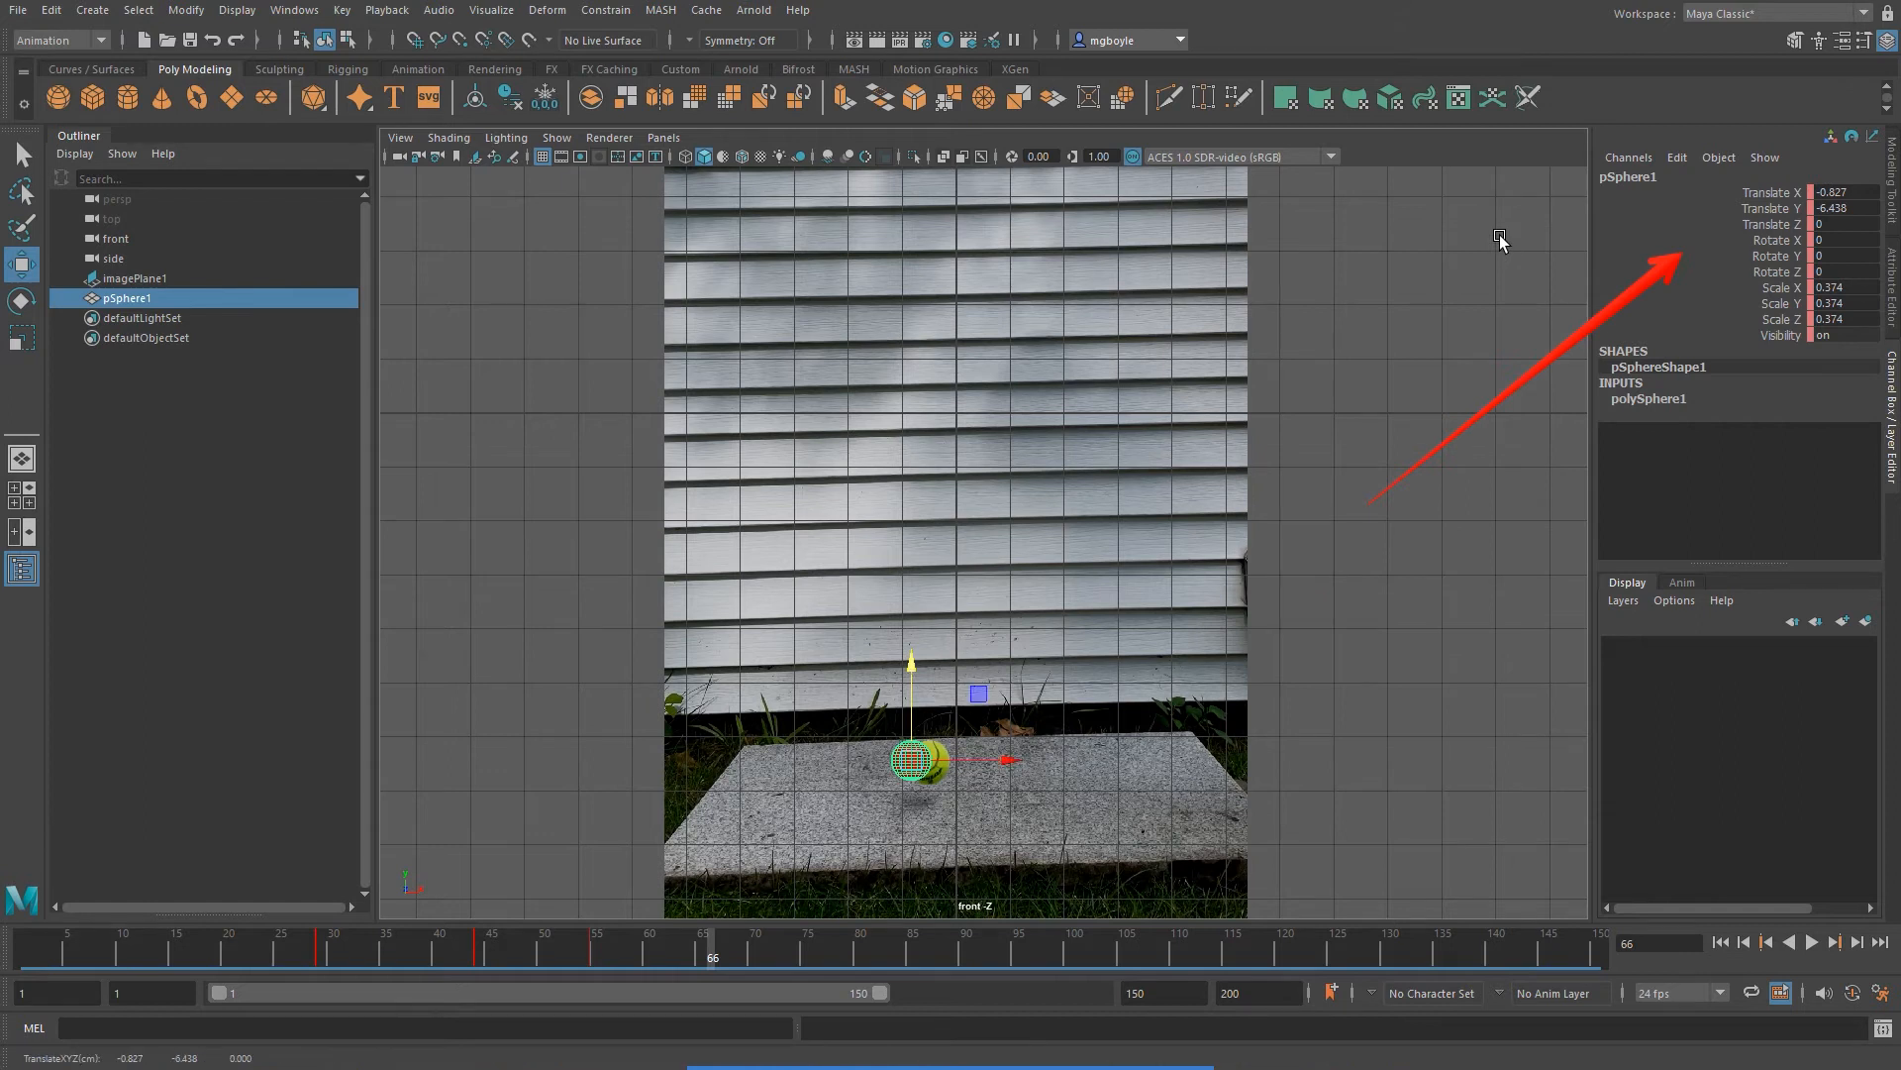
key("s")
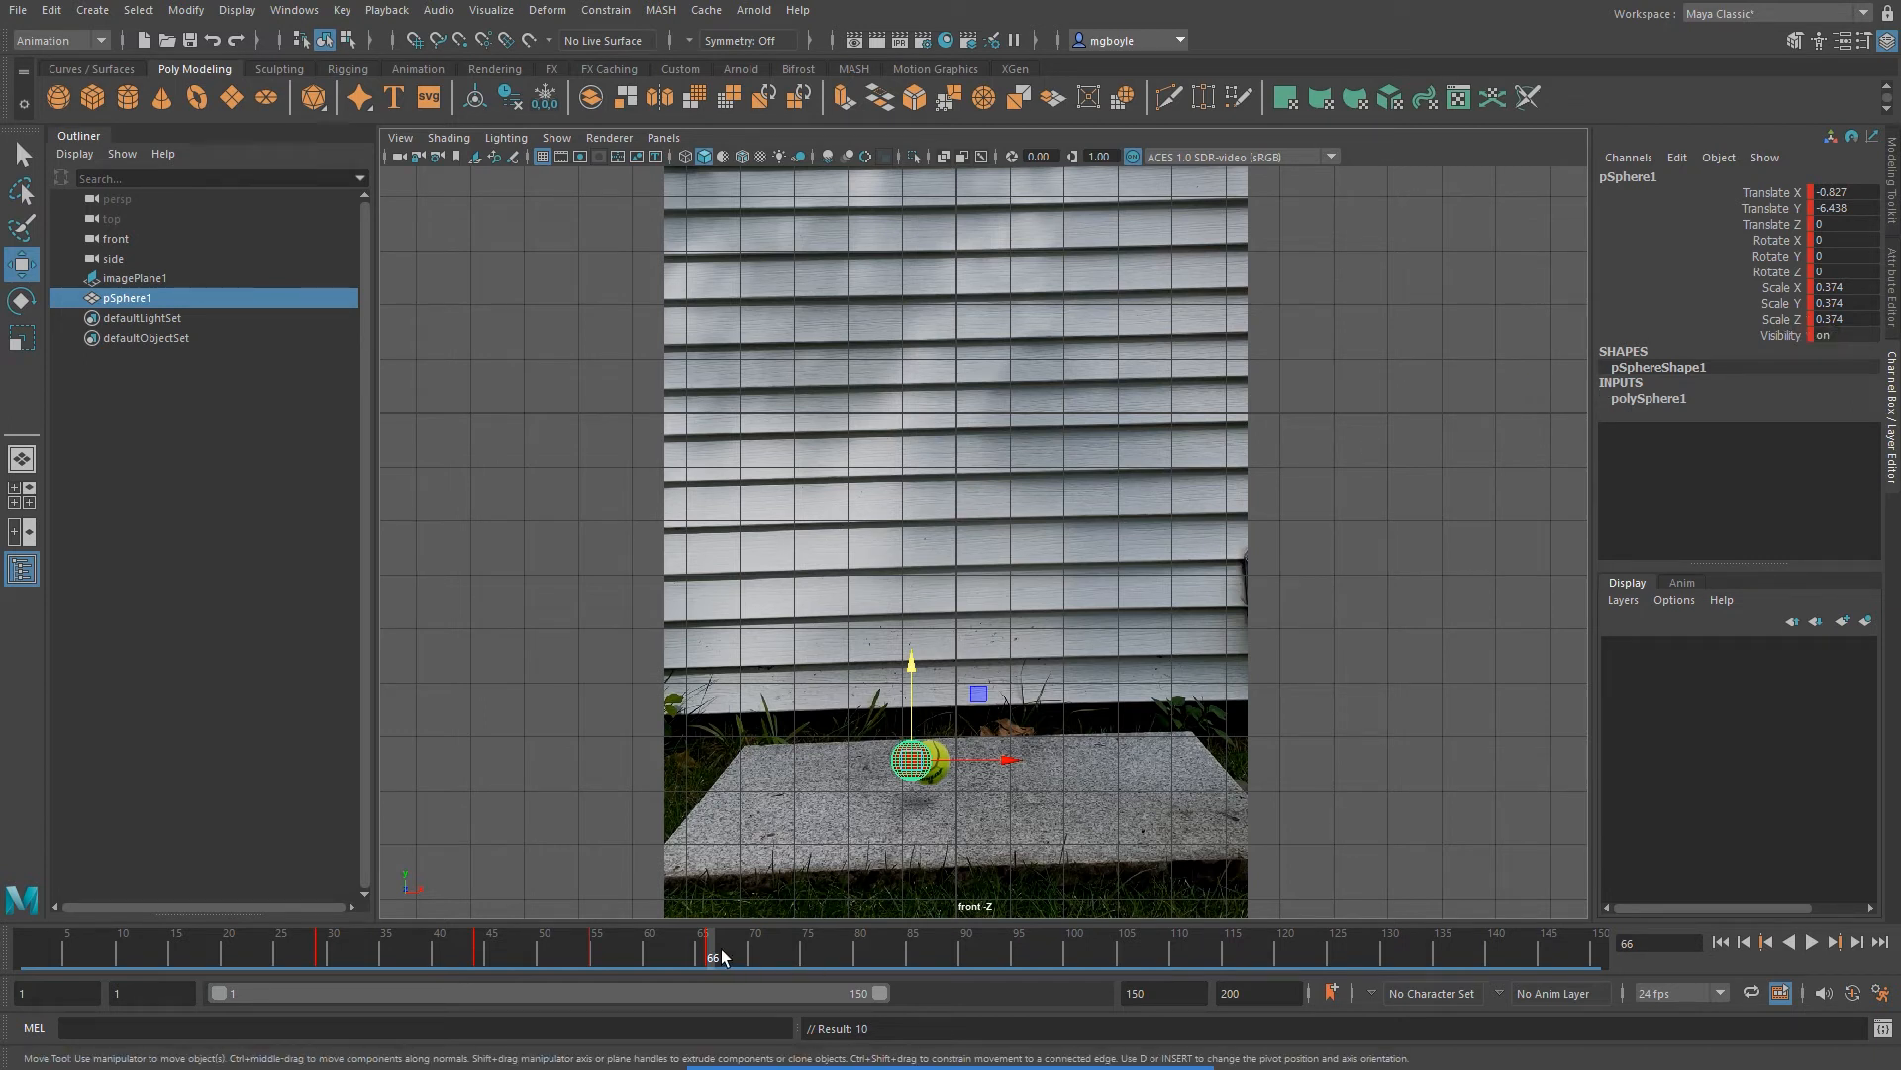
Keyframe the sphere raised to the top of the ball's bounce at frame 75 and lowered to about Y -6.566 at frame 84
left_click_drag(711, 952, 807, 946)
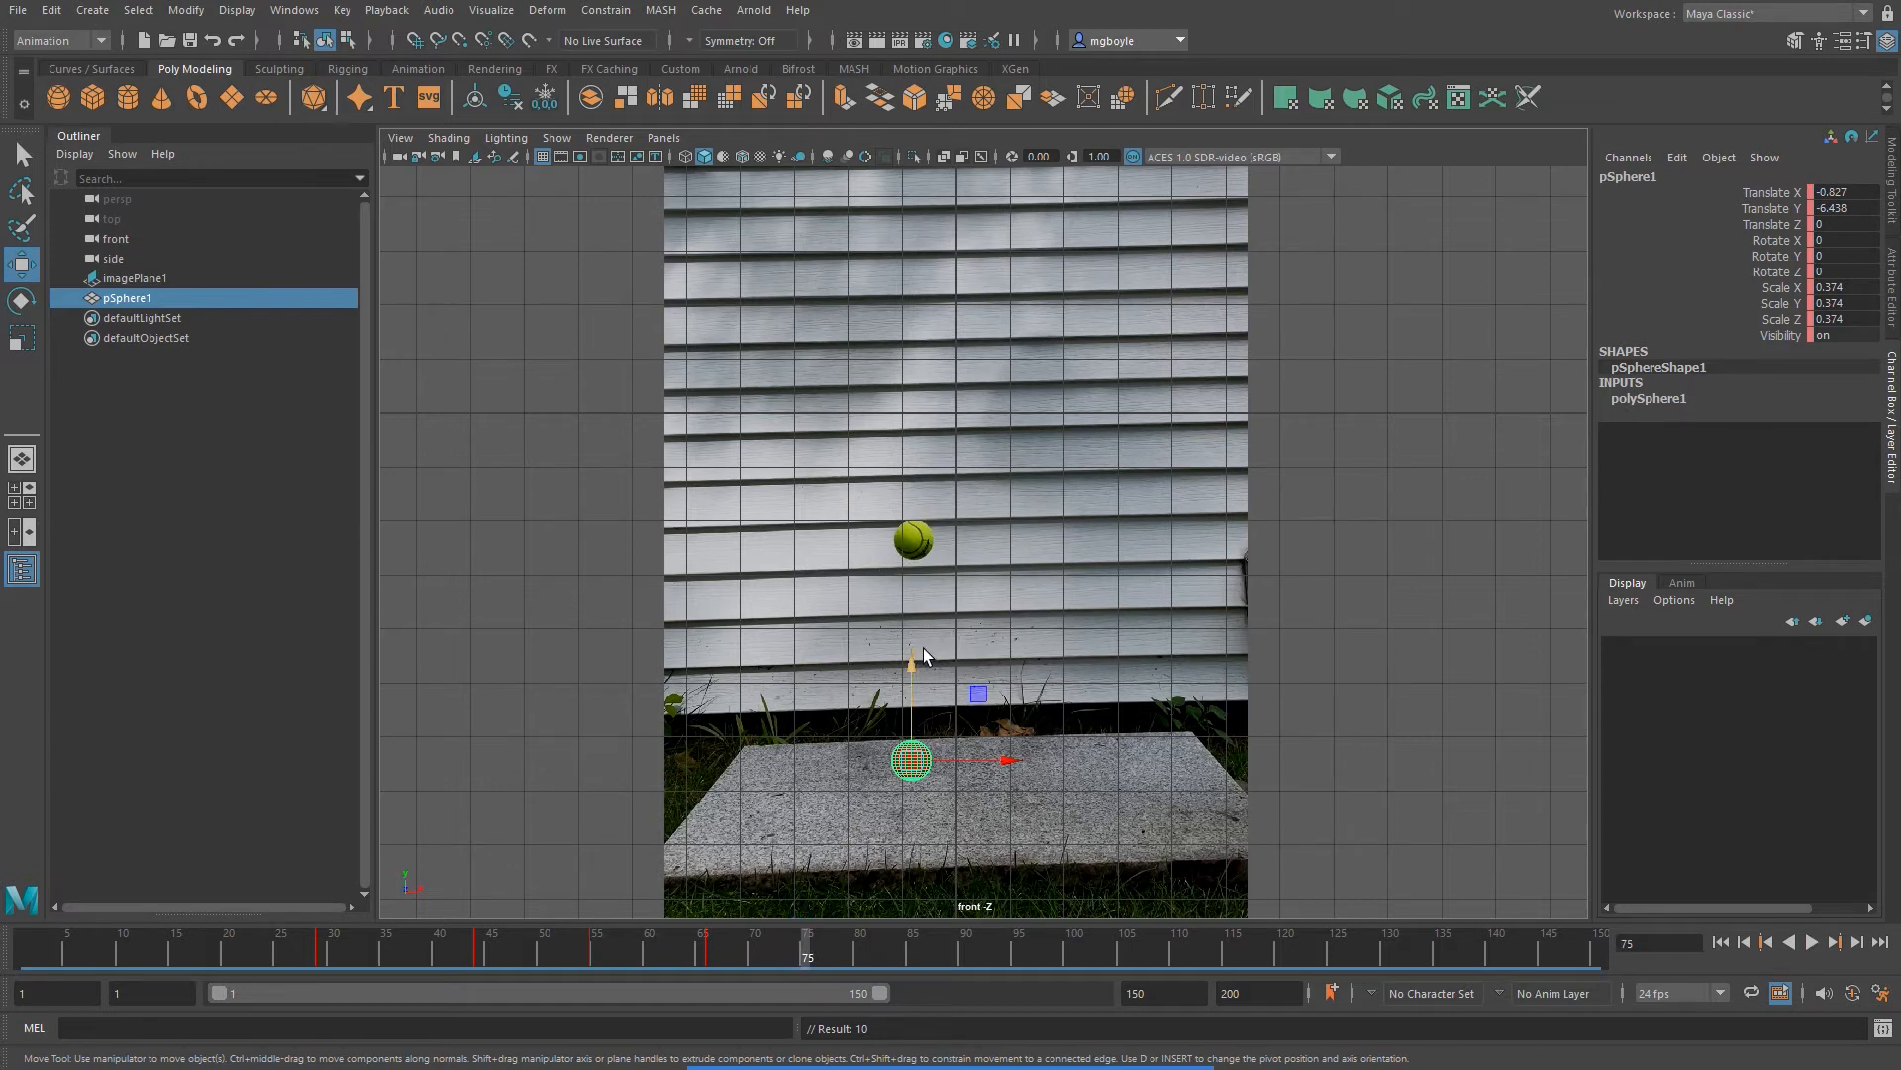
left_click_drag(913, 663, 924, 443)
key("s")
left_click_drag(809, 956, 902, 959)
left_click_drag(912, 448, 943, 667)
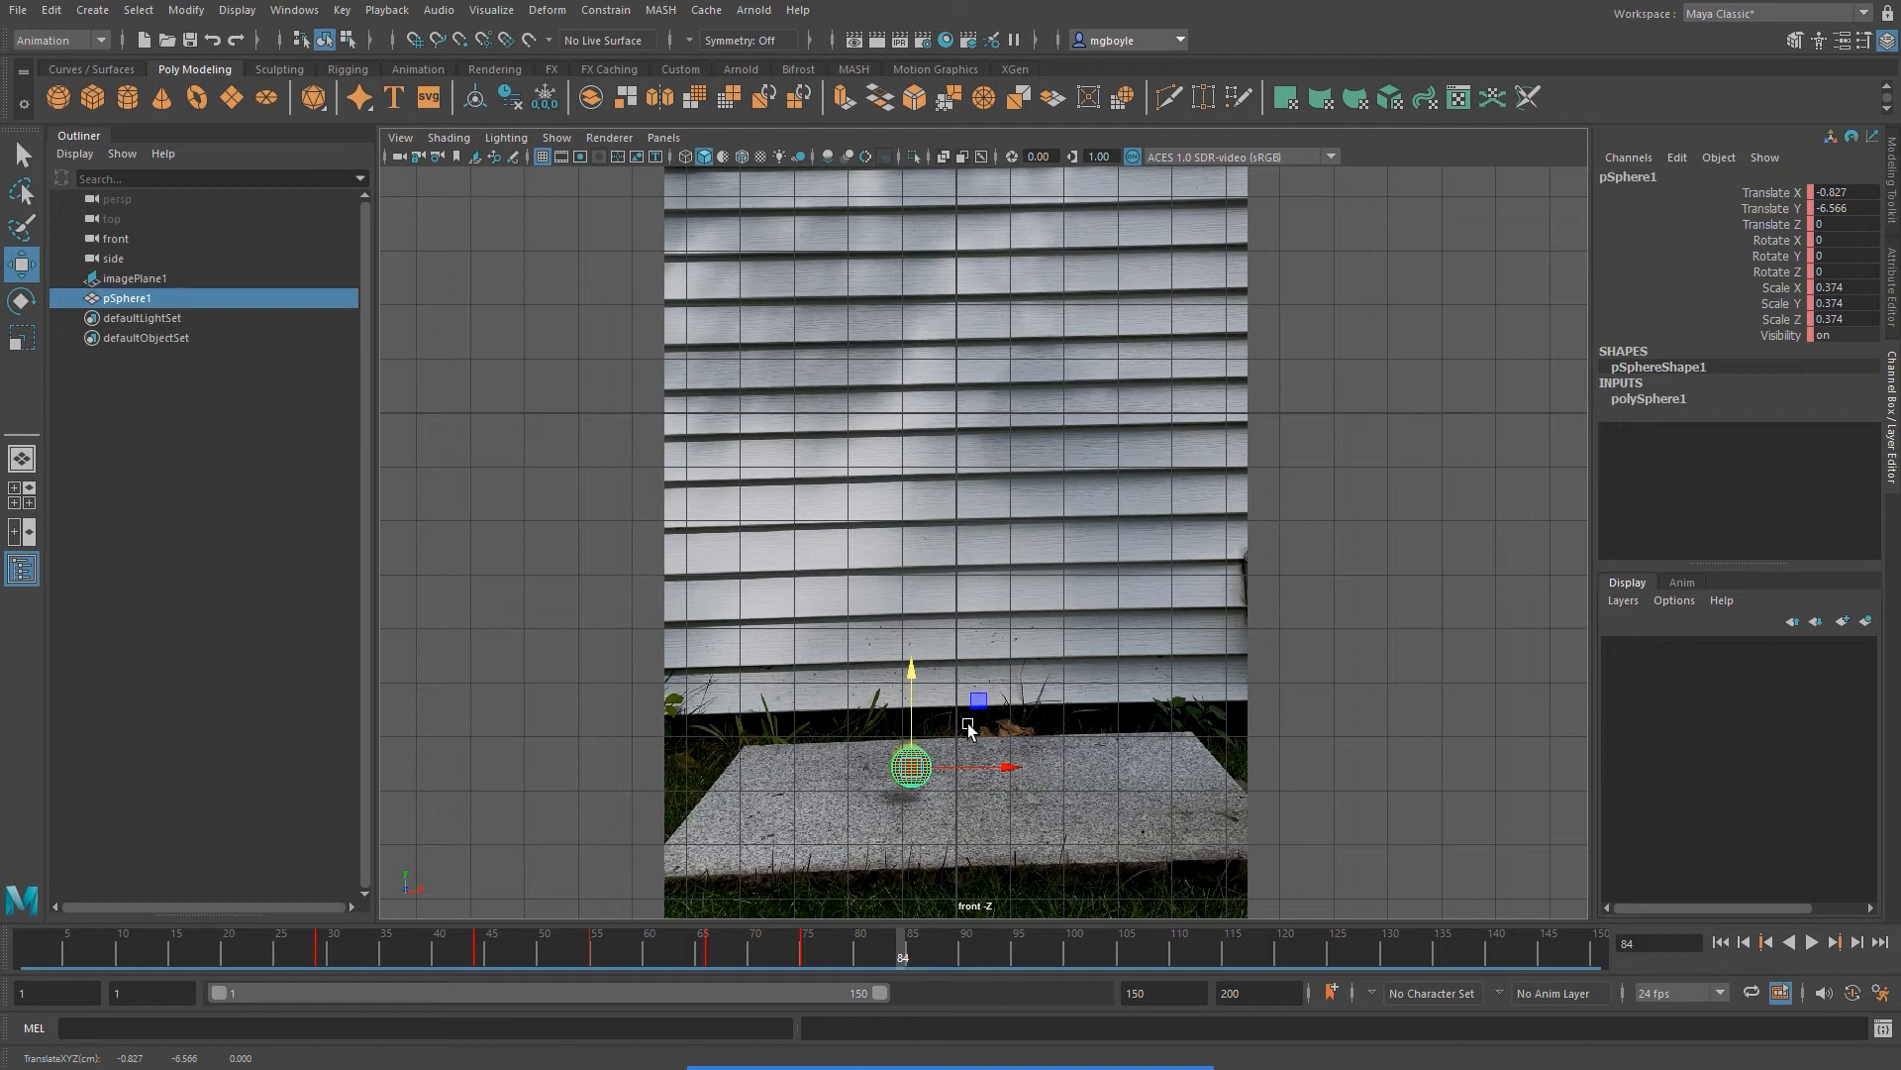
key("s")
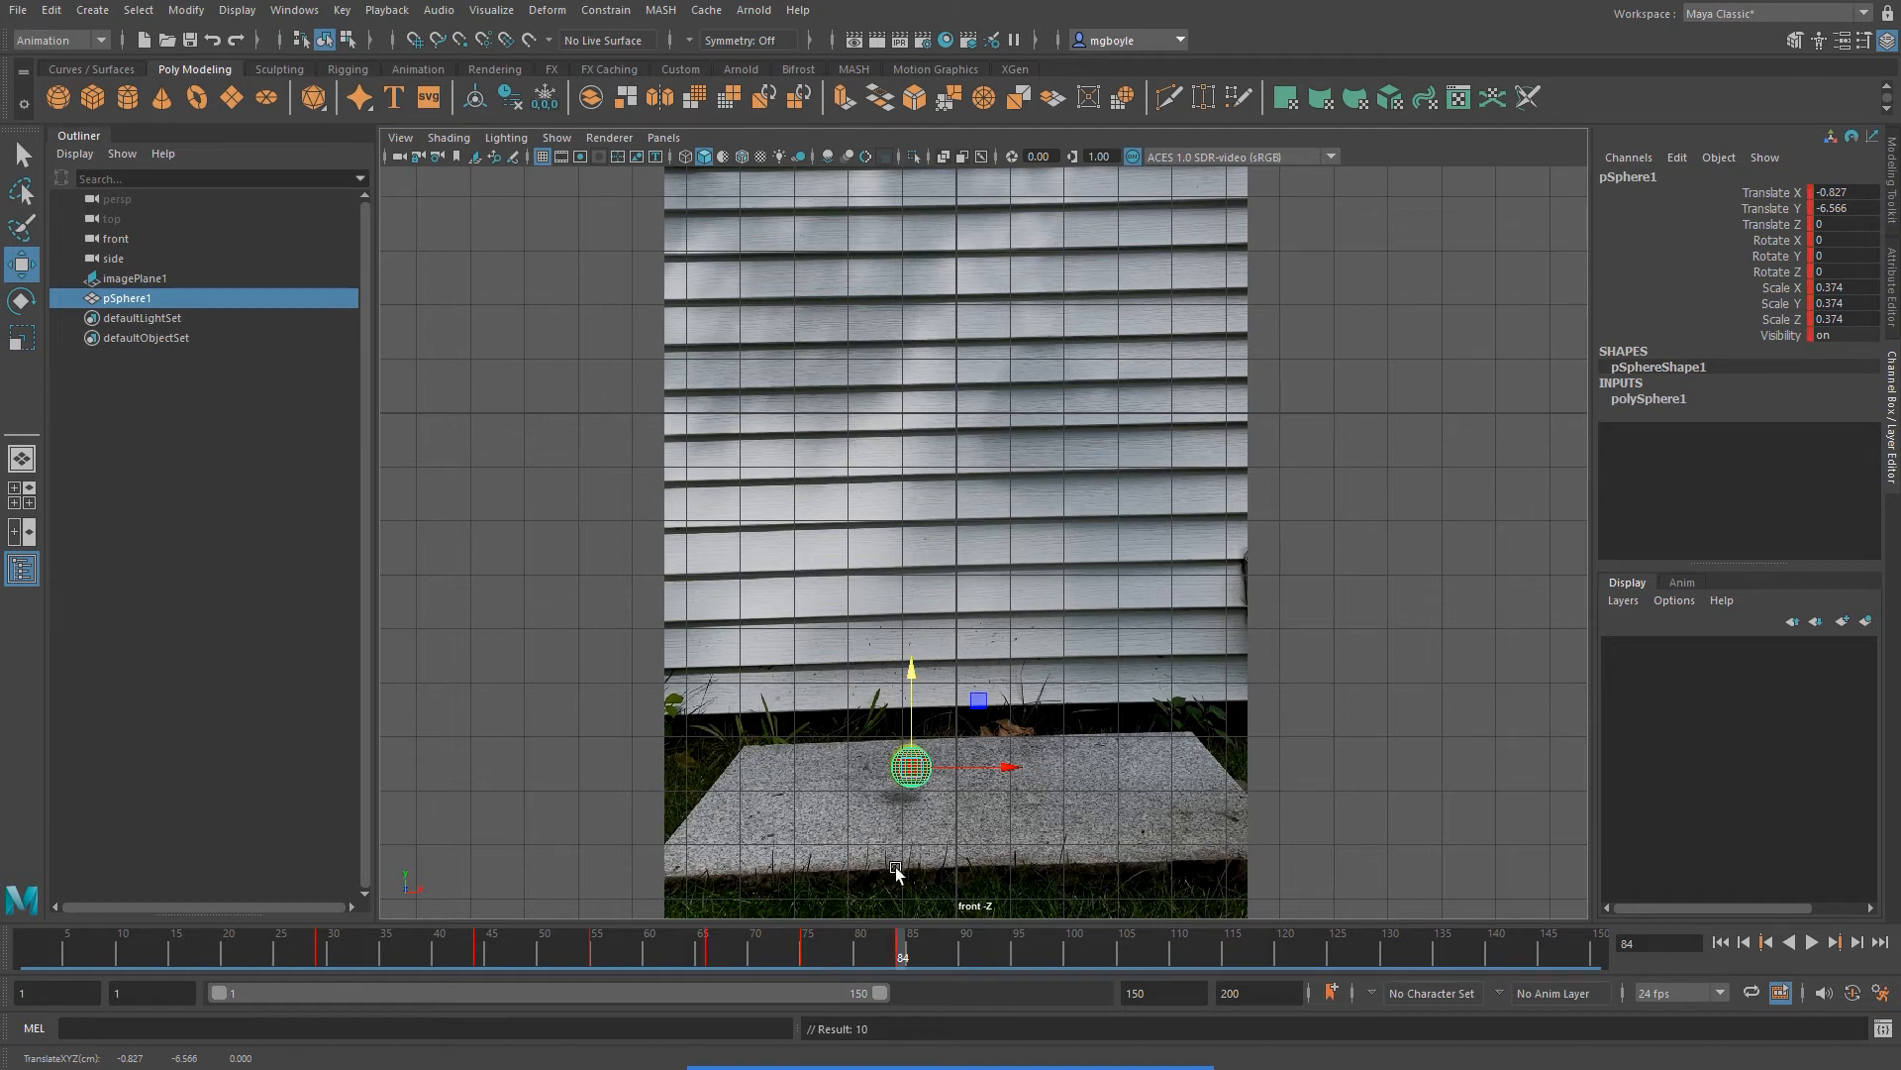
Keyframe the sphere raised to the ball's bounce peak around frame 90 and lowered to about Y -6.621 at frame 97
left_click_drag(899, 951, 965, 951)
left_click_drag(910, 668, 910, 534)
key("s")
left_click(963, 952)
left_click_drag(971, 963, 1030, 956)
left_click_drag(910, 547, 961, 687)
key("s")
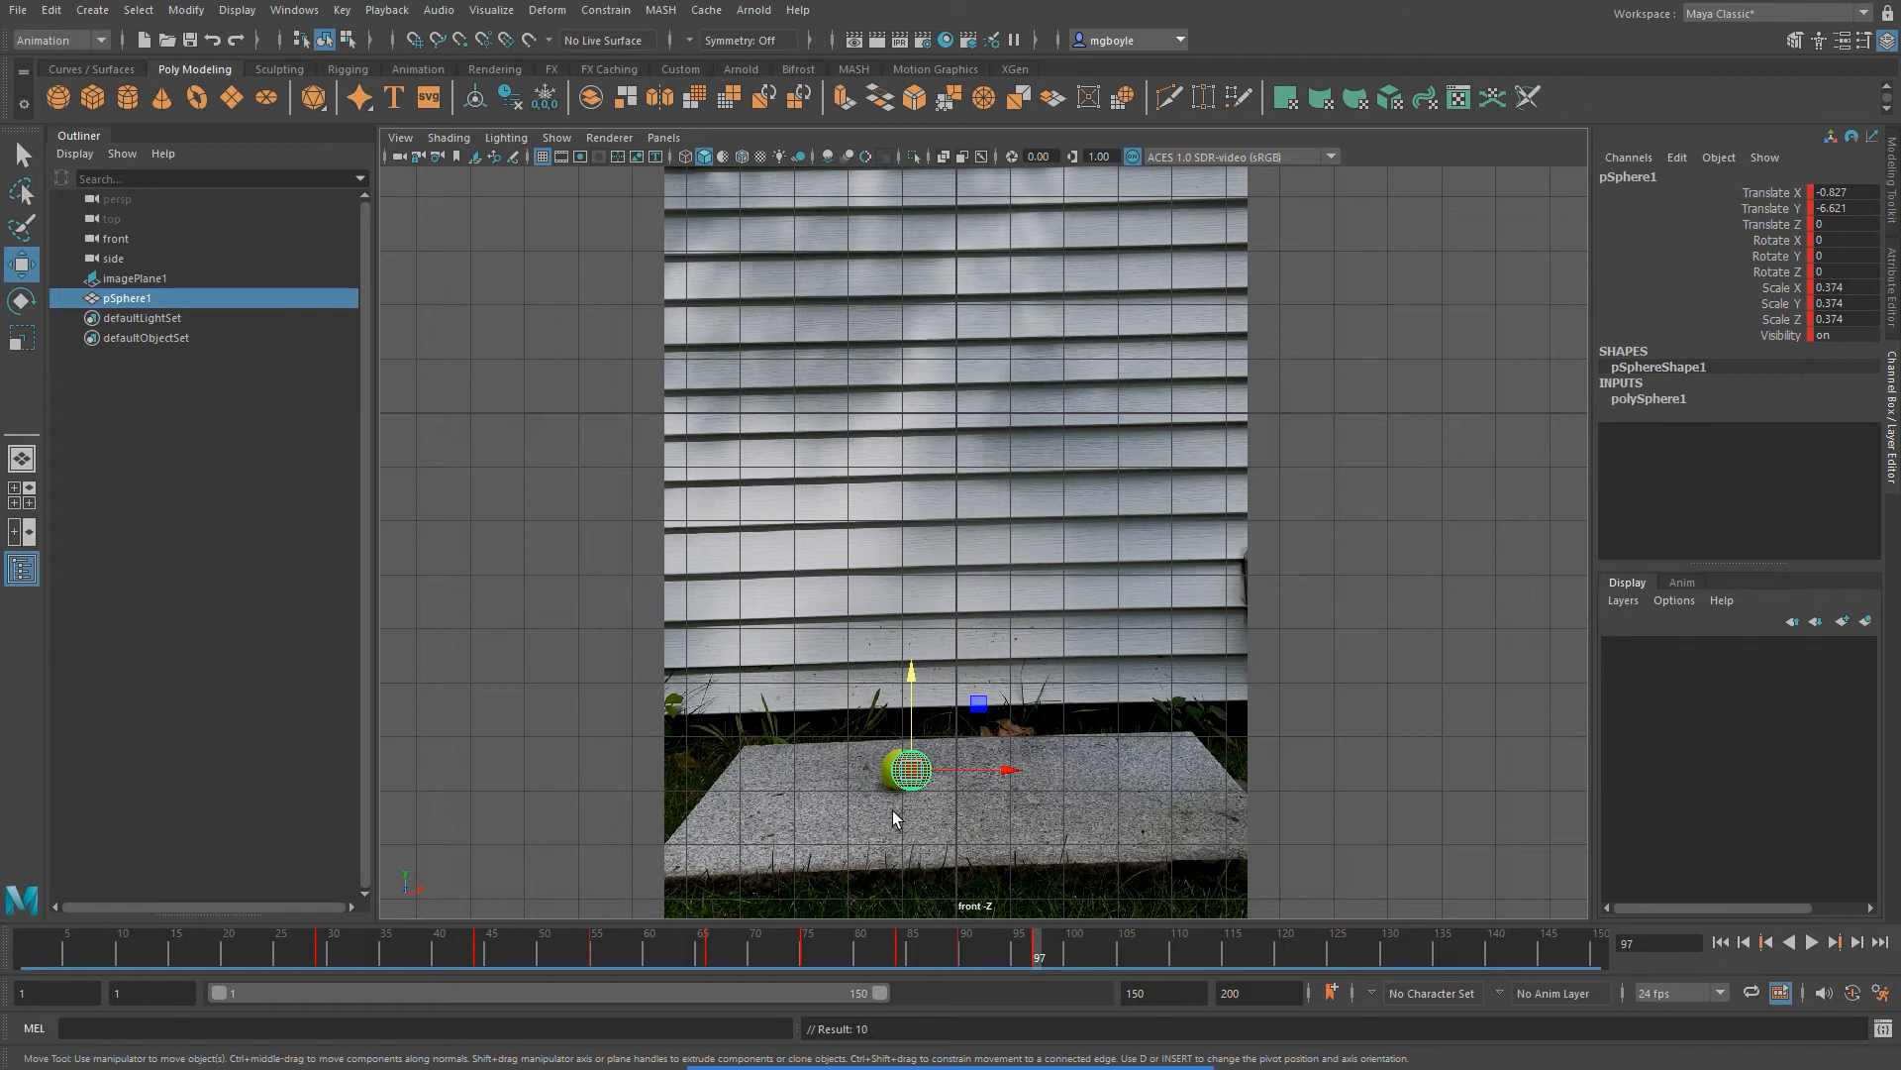
Keyframe the sphere raised to about Y -4.97 at frame 102 and lowered to the slab contact at frame 107
left_click_drag(1042, 956, 1099, 953)
left_click_drag(912, 674, 909, 582)
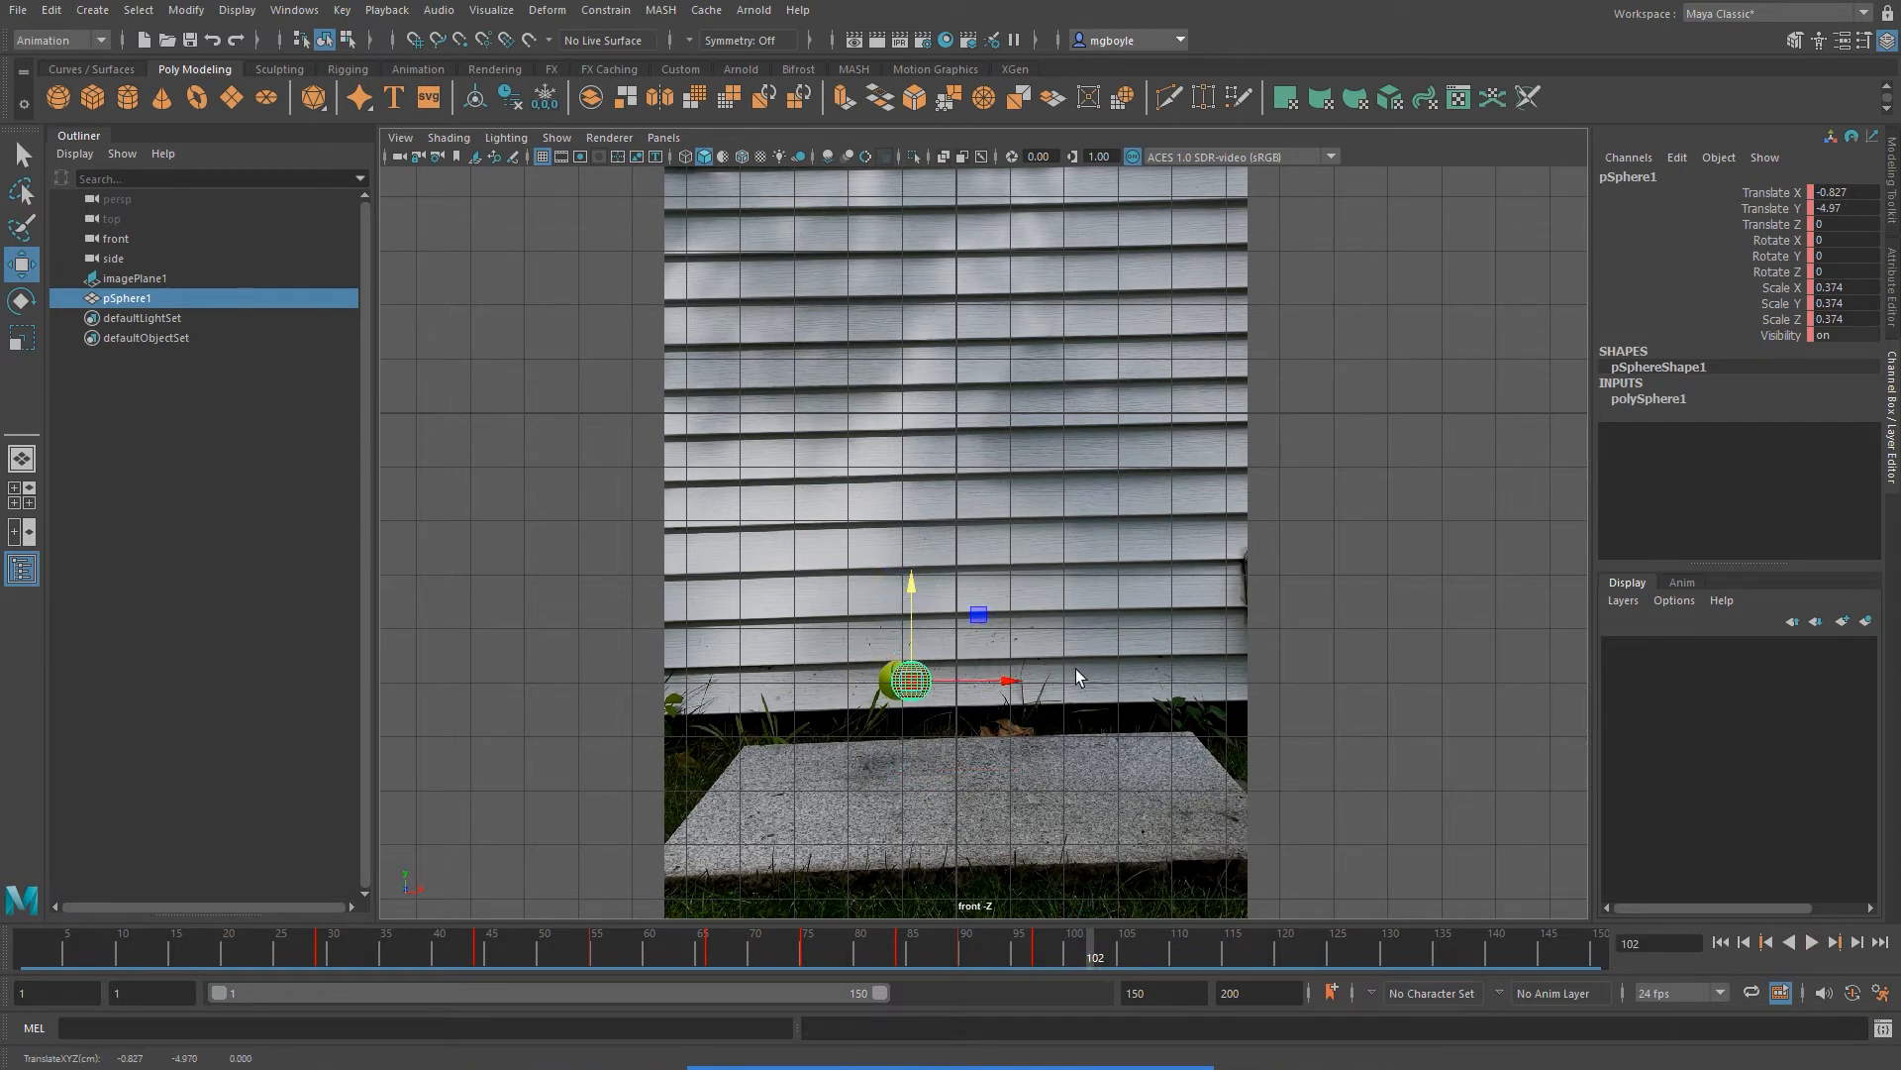
left_click_drag(1084, 952, 1145, 959)
left_click_drag(911, 584, 925, 657)
key("s")
Keyframe the sphere raised to about Y -5.575 at frame 112 and lowered to about Y -6.217 at frame 115
left_click_drag(1147, 942, 1199, 949)
left_click_drag(909, 661, 903, 619)
key("s")
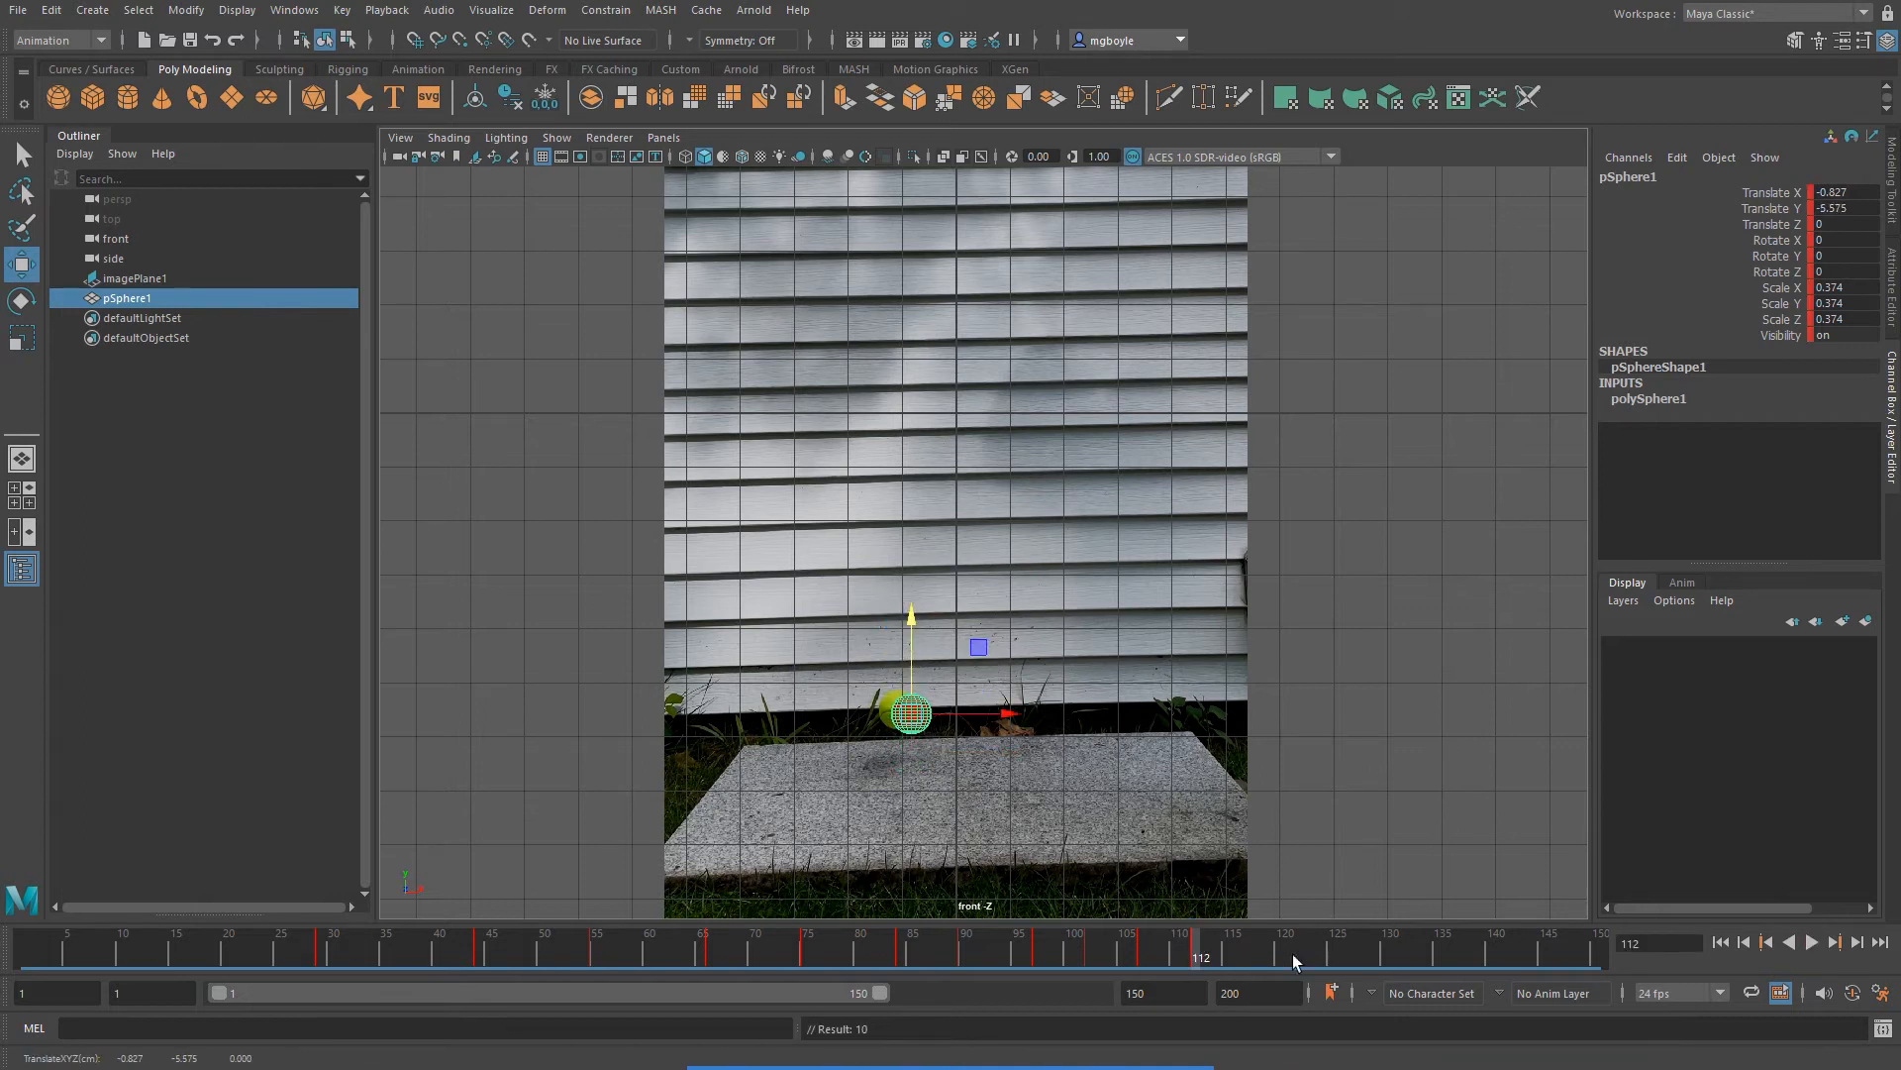
left_click_drag(1200, 959, 1228, 957)
left_click_drag(907, 614, 921, 657)
key("s")
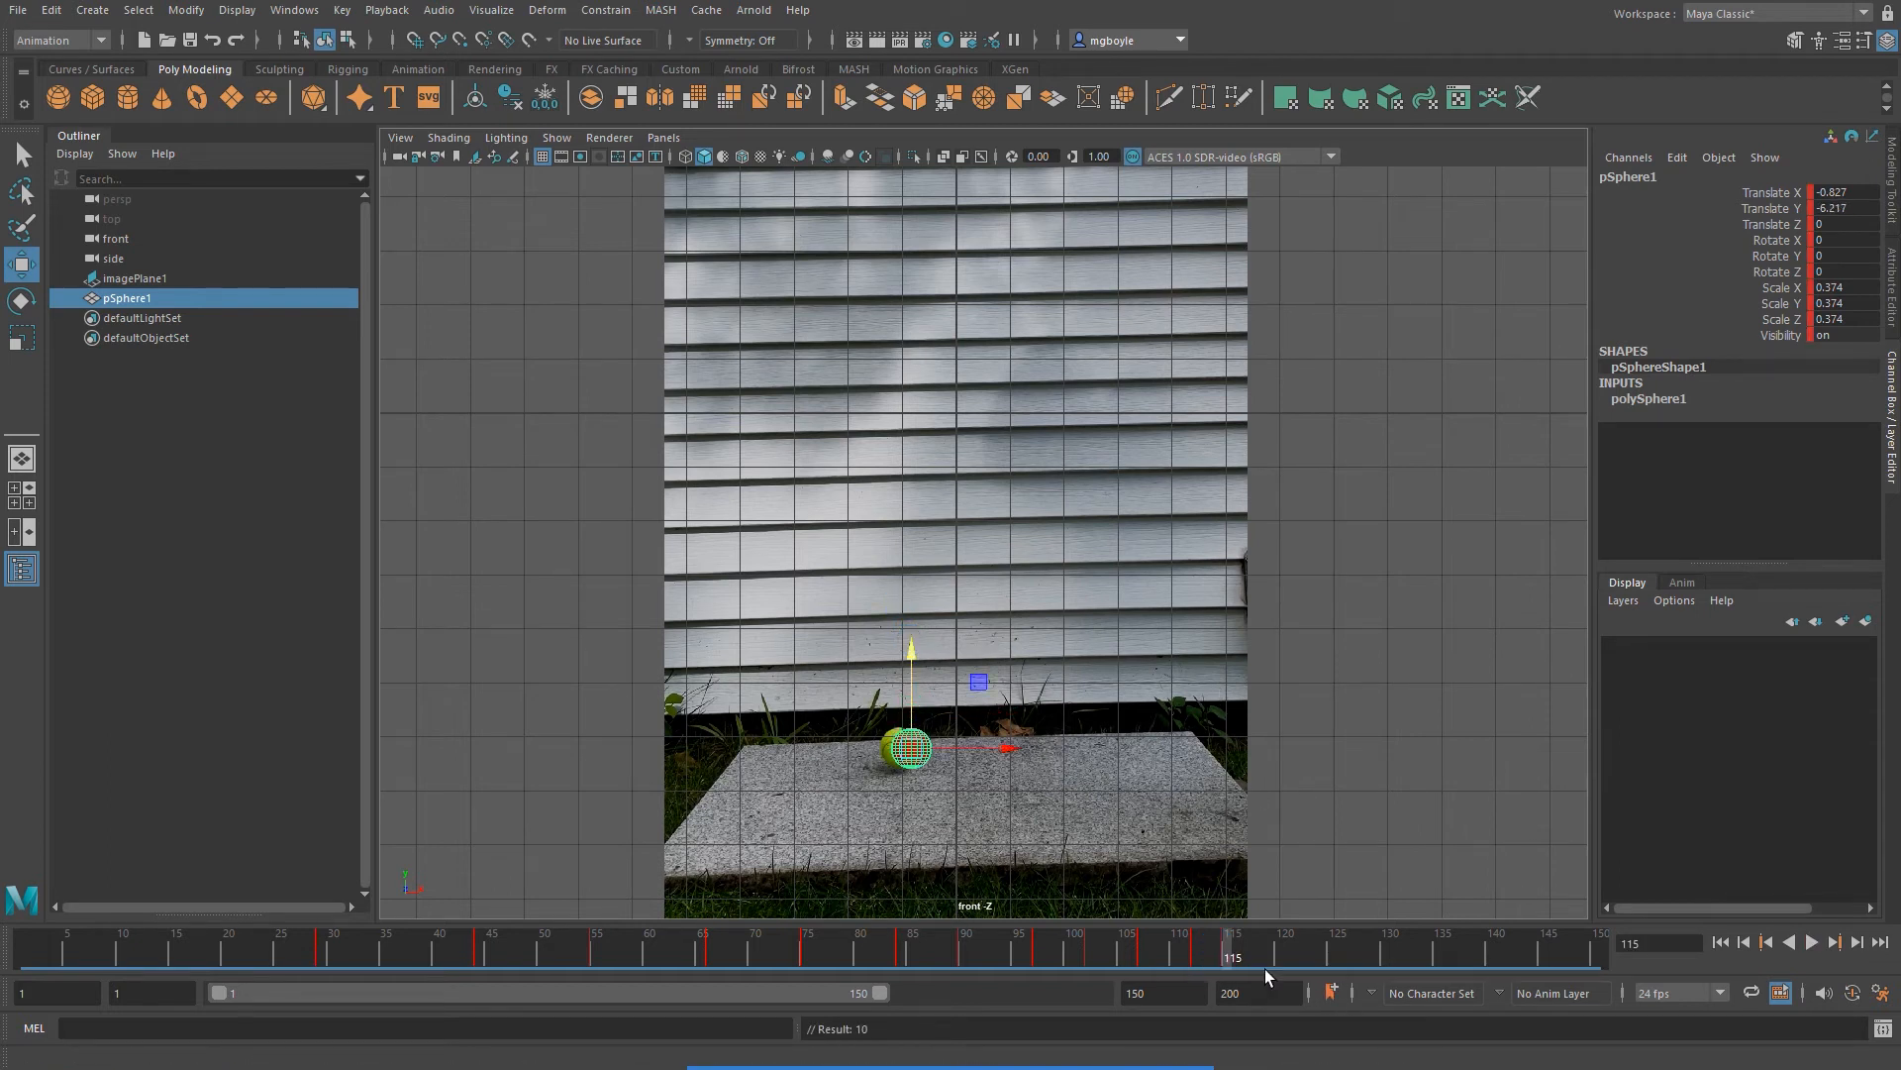
Keyframe the sphere on the ball's small bounce around frame 118 and lowered to about Y -6.107 at frame 121
mouse_move(1235, 958)
left_mouse_down()
mouse_move(1276, 953)
mouse_move(1238, 947)
left_mouse_up()
left_click_drag(919, 658, 911, 622)
left_click_drag(1252, 946, 1295, 956)
left_click_drag(912, 639, 917, 646)
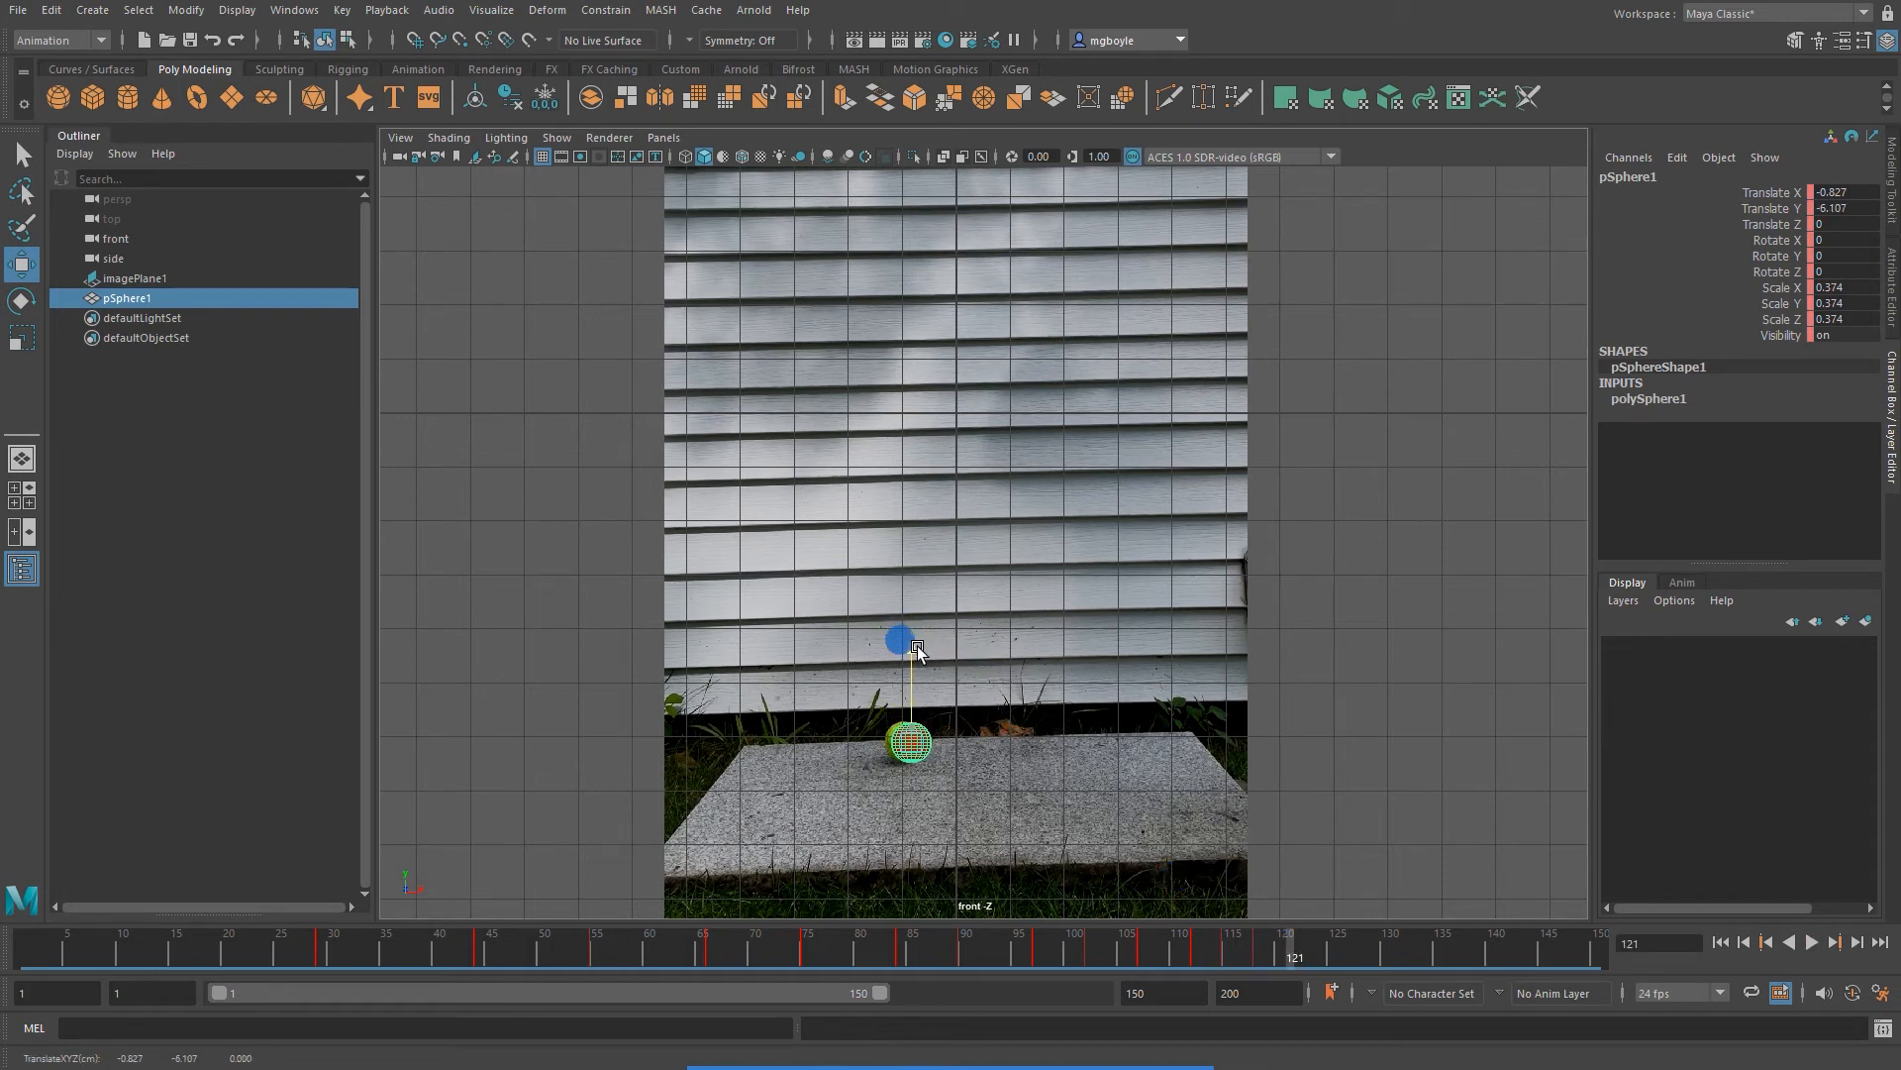
key("s")
Keyframe the sphere slightly raised around frame 123 and lowered to about Y -6.107 at frame 126
left_click(1283, 943)
mouse_move(1292, 955)
left_mouse_down()
mouse_move(1324, 954)
mouse_move(1308, 947)
left_mouse_up()
left_click_drag(912, 651, 912, 643)
key("s")
left_click_drag(1305, 953, 1345, 952)
left_click_drag(909, 637, 921, 654)
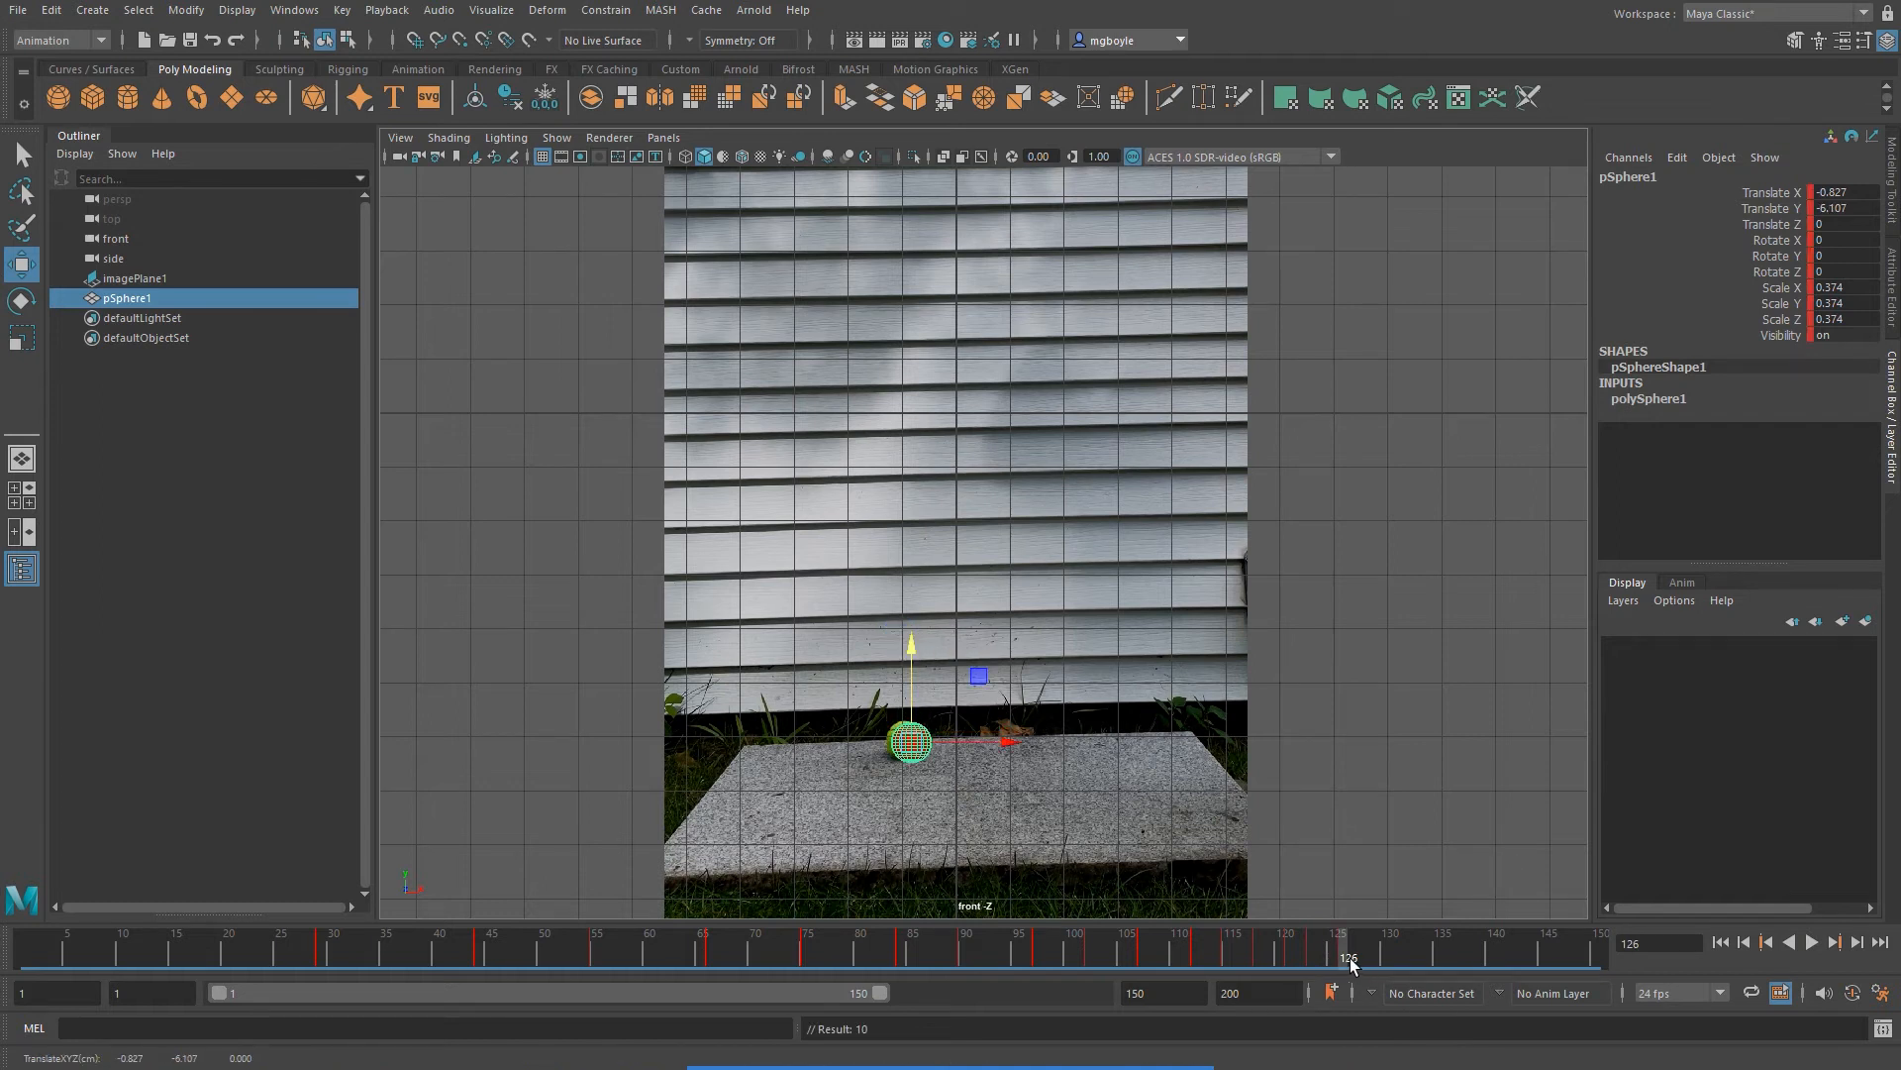
Keyframe the sphere slightly raised around frame 128 and lowered again around frame 130 to follow the ball's smallest bounces
left_click_drag(1349, 953, 1364, 954)
left_click_drag(921, 646, 912, 640)
key("s")
left_click_drag(1368, 955, 1380, 954)
left_click_drag(907, 635, 913, 645)
key("s")
At frame 132, move the sphere to the ball's final small rise, about Y -5.979, and set a keyframe
left_click_drag(1396, 945, 1402, 946)
left_click_drag(919, 646, 918, 635)
left_click(1398, 949)
key("alt+v")
key("alt+v")
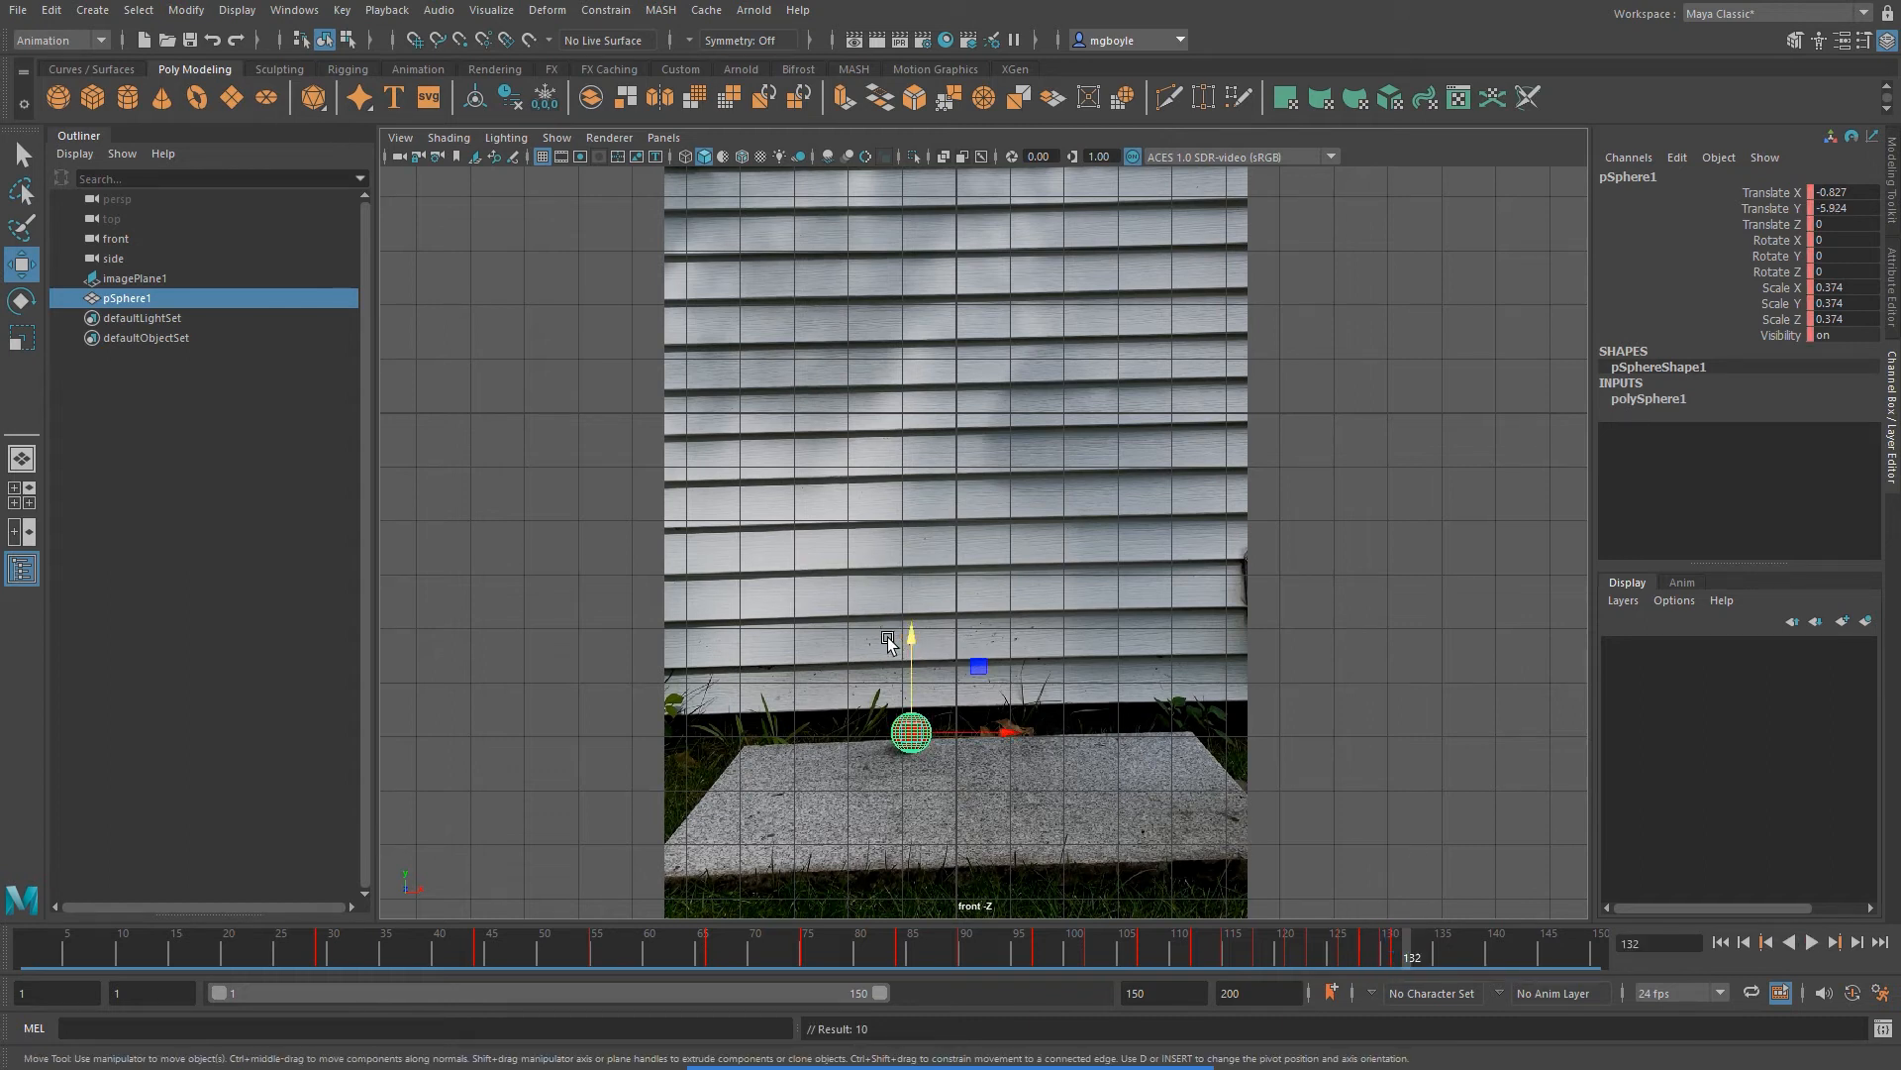
key("s")
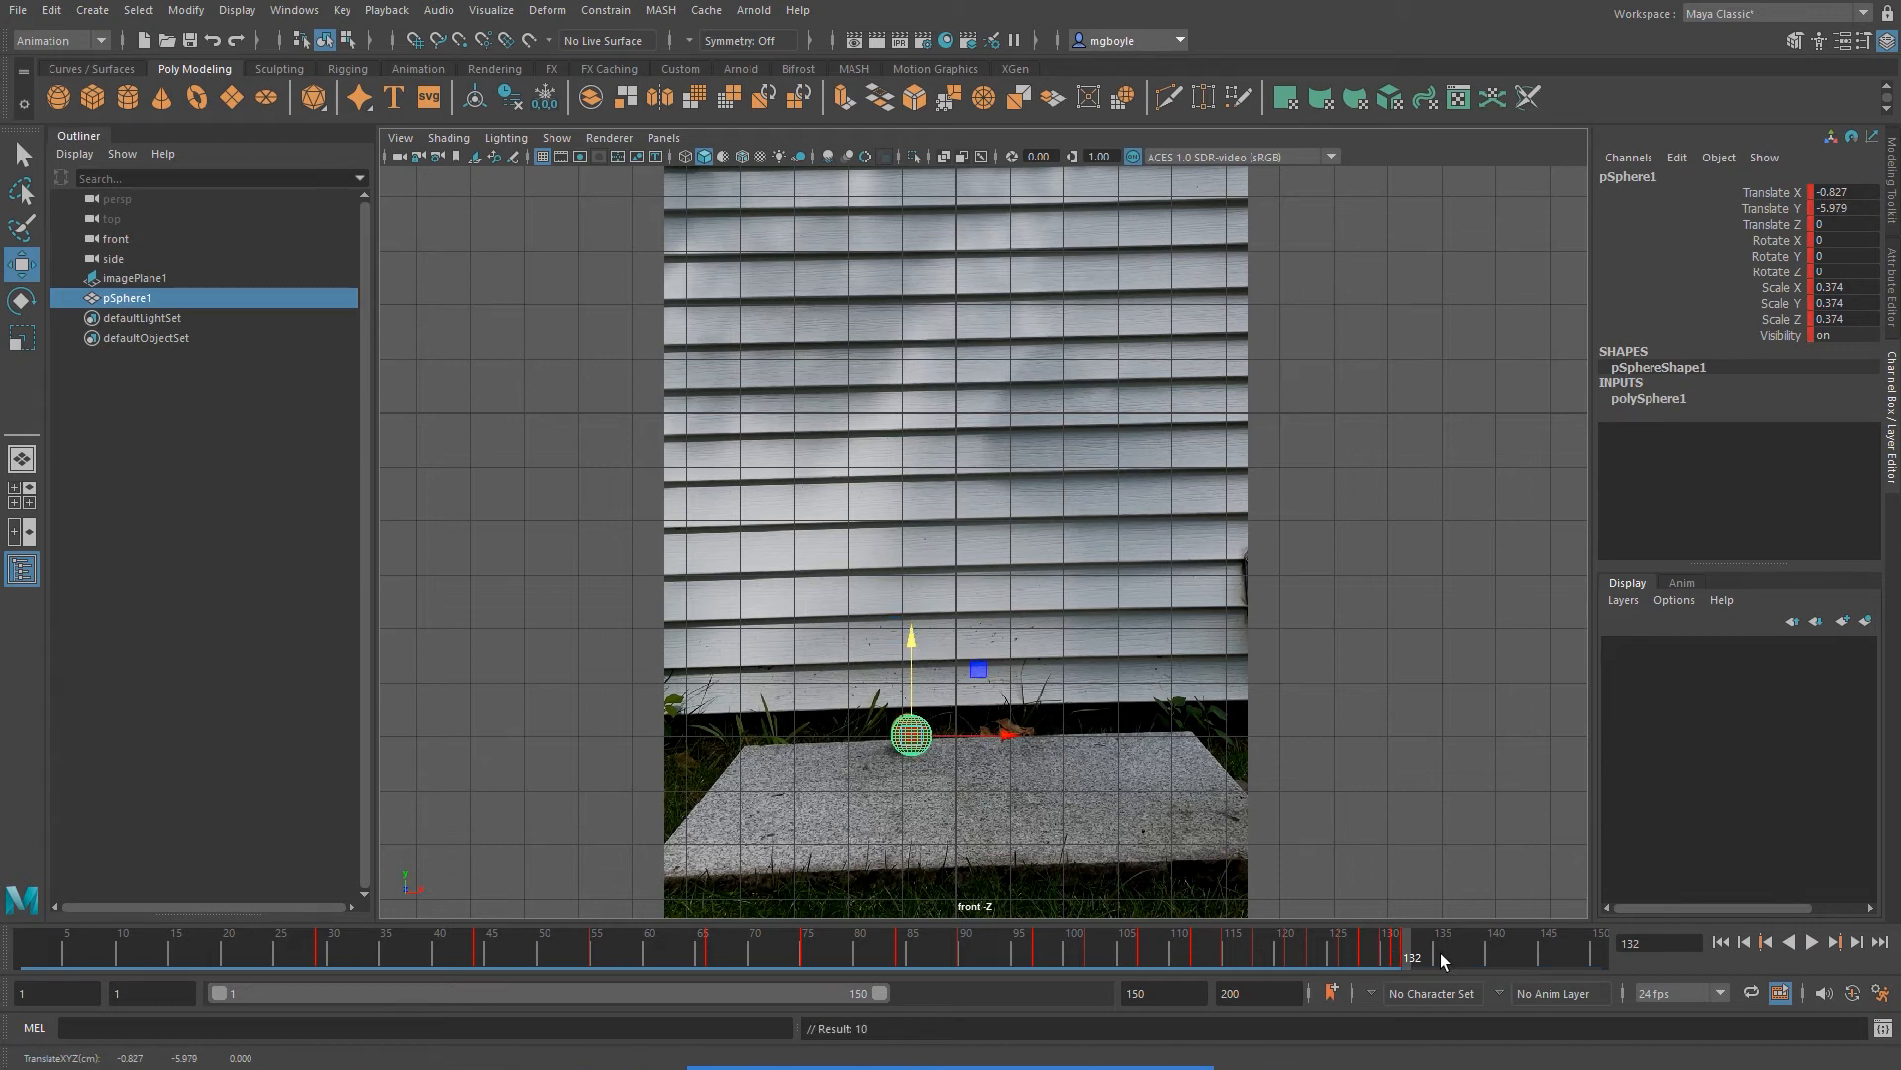
Compare the sphere with the filmed ball at frame 1 and at the keyed frames 29, 44, 55 and 66
left_click_drag(1410, 954, 354, 972)
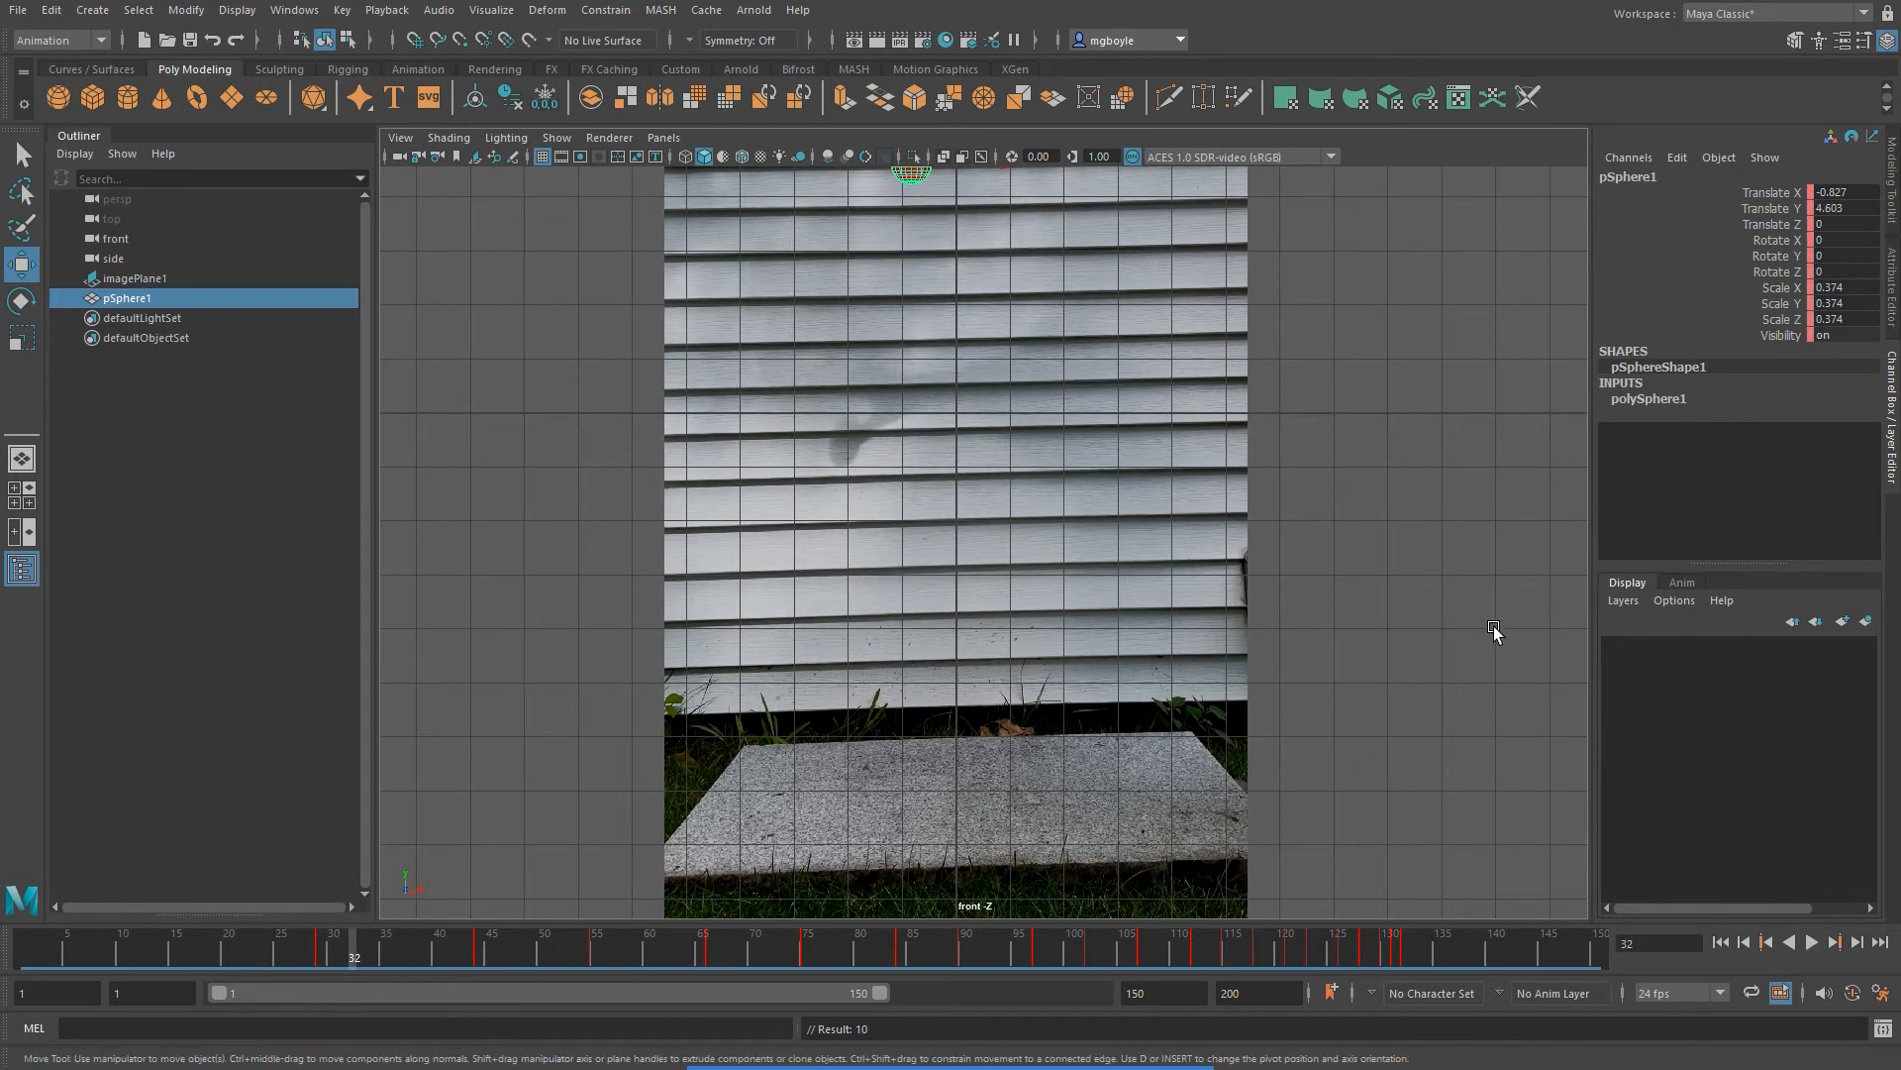
right_click_drag(1580, 639, 1168, 599, "alt")
left_click_drag(346, 956, 26, 916)
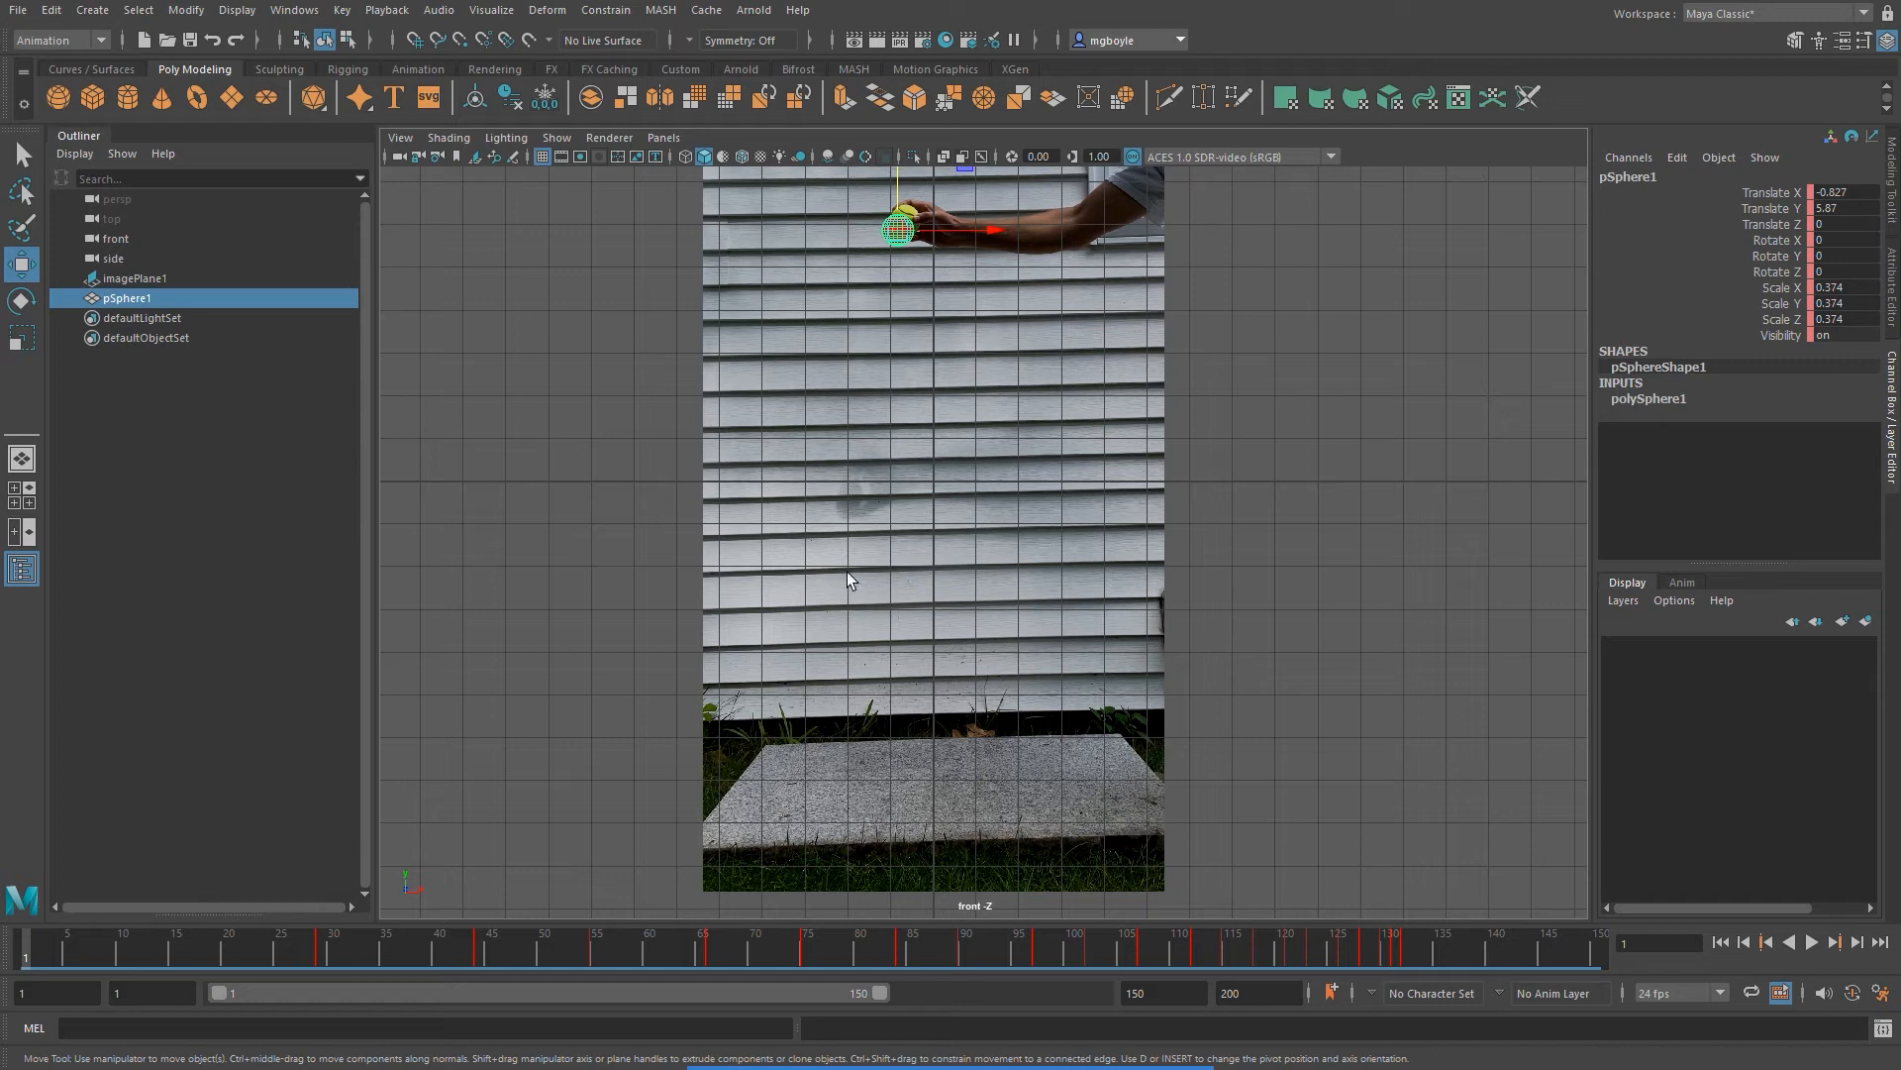
left_click(309, 951)
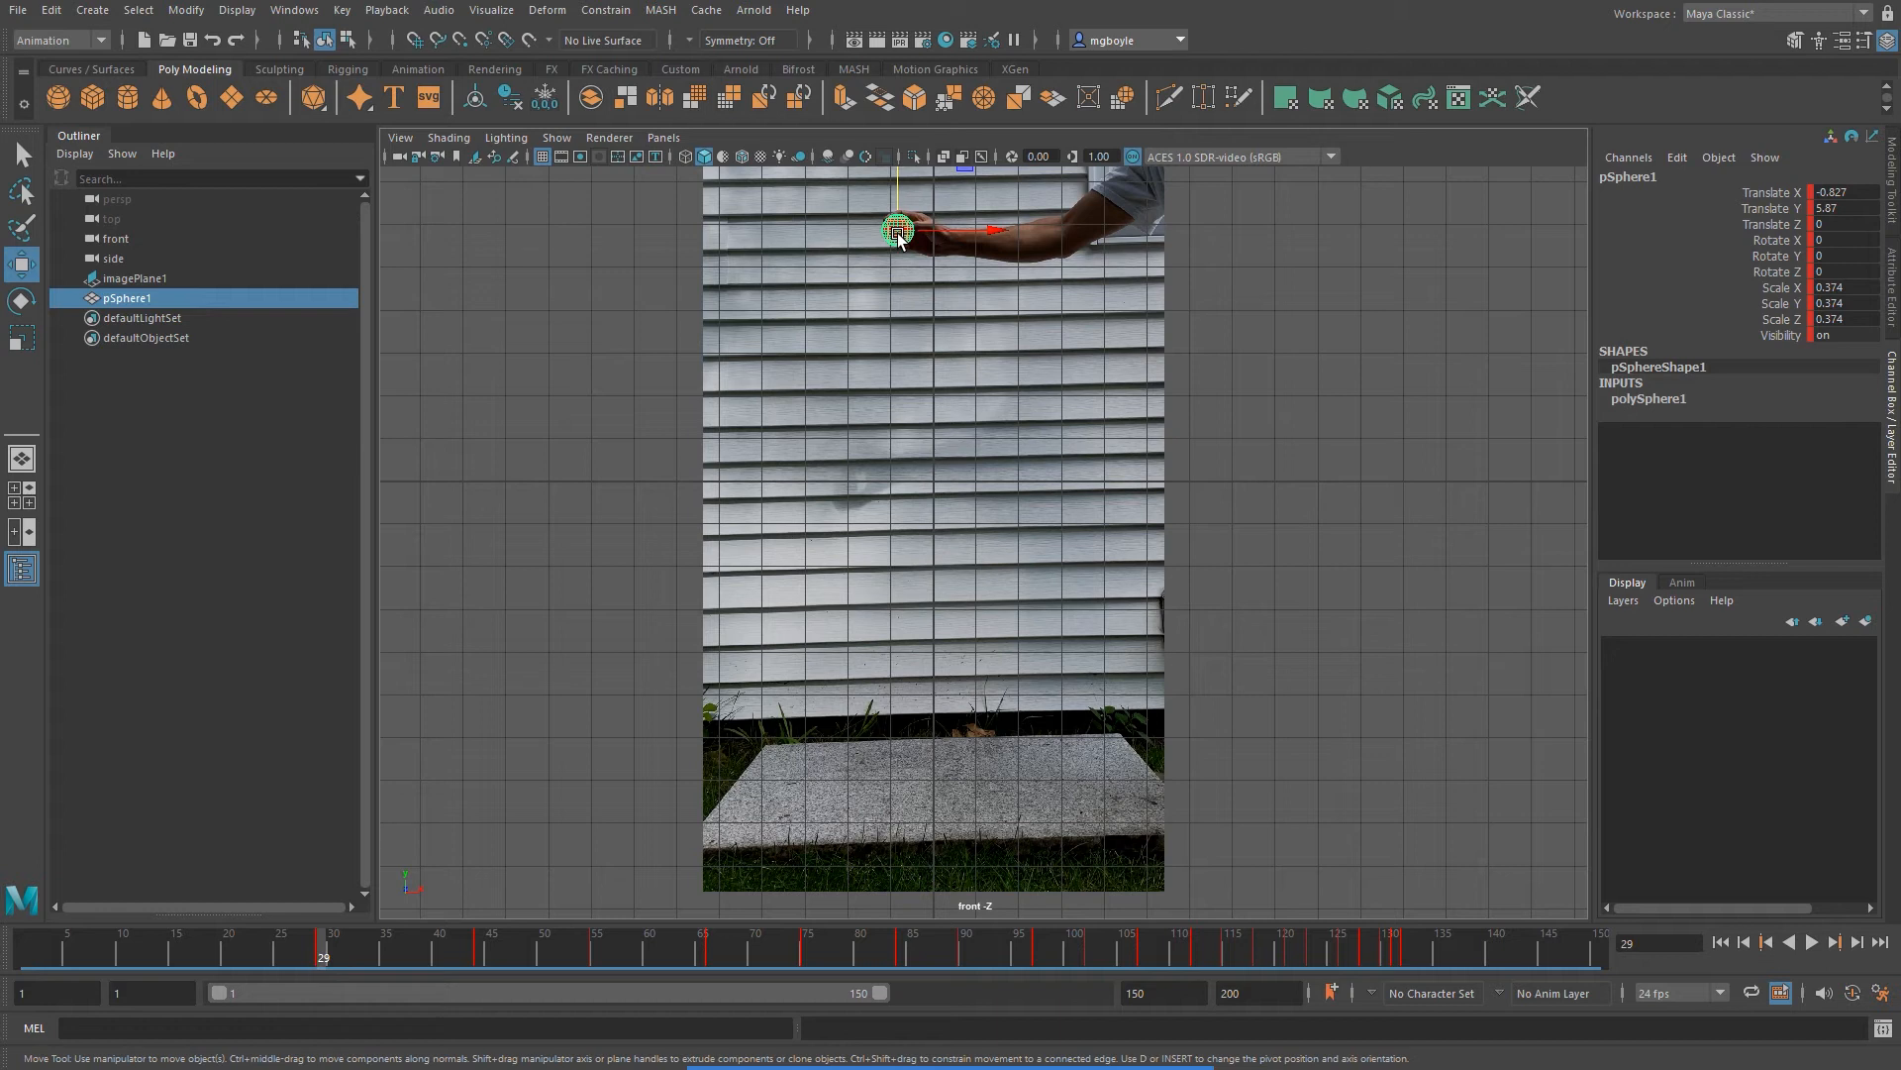
left_click_drag(319, 949, 480, 956)
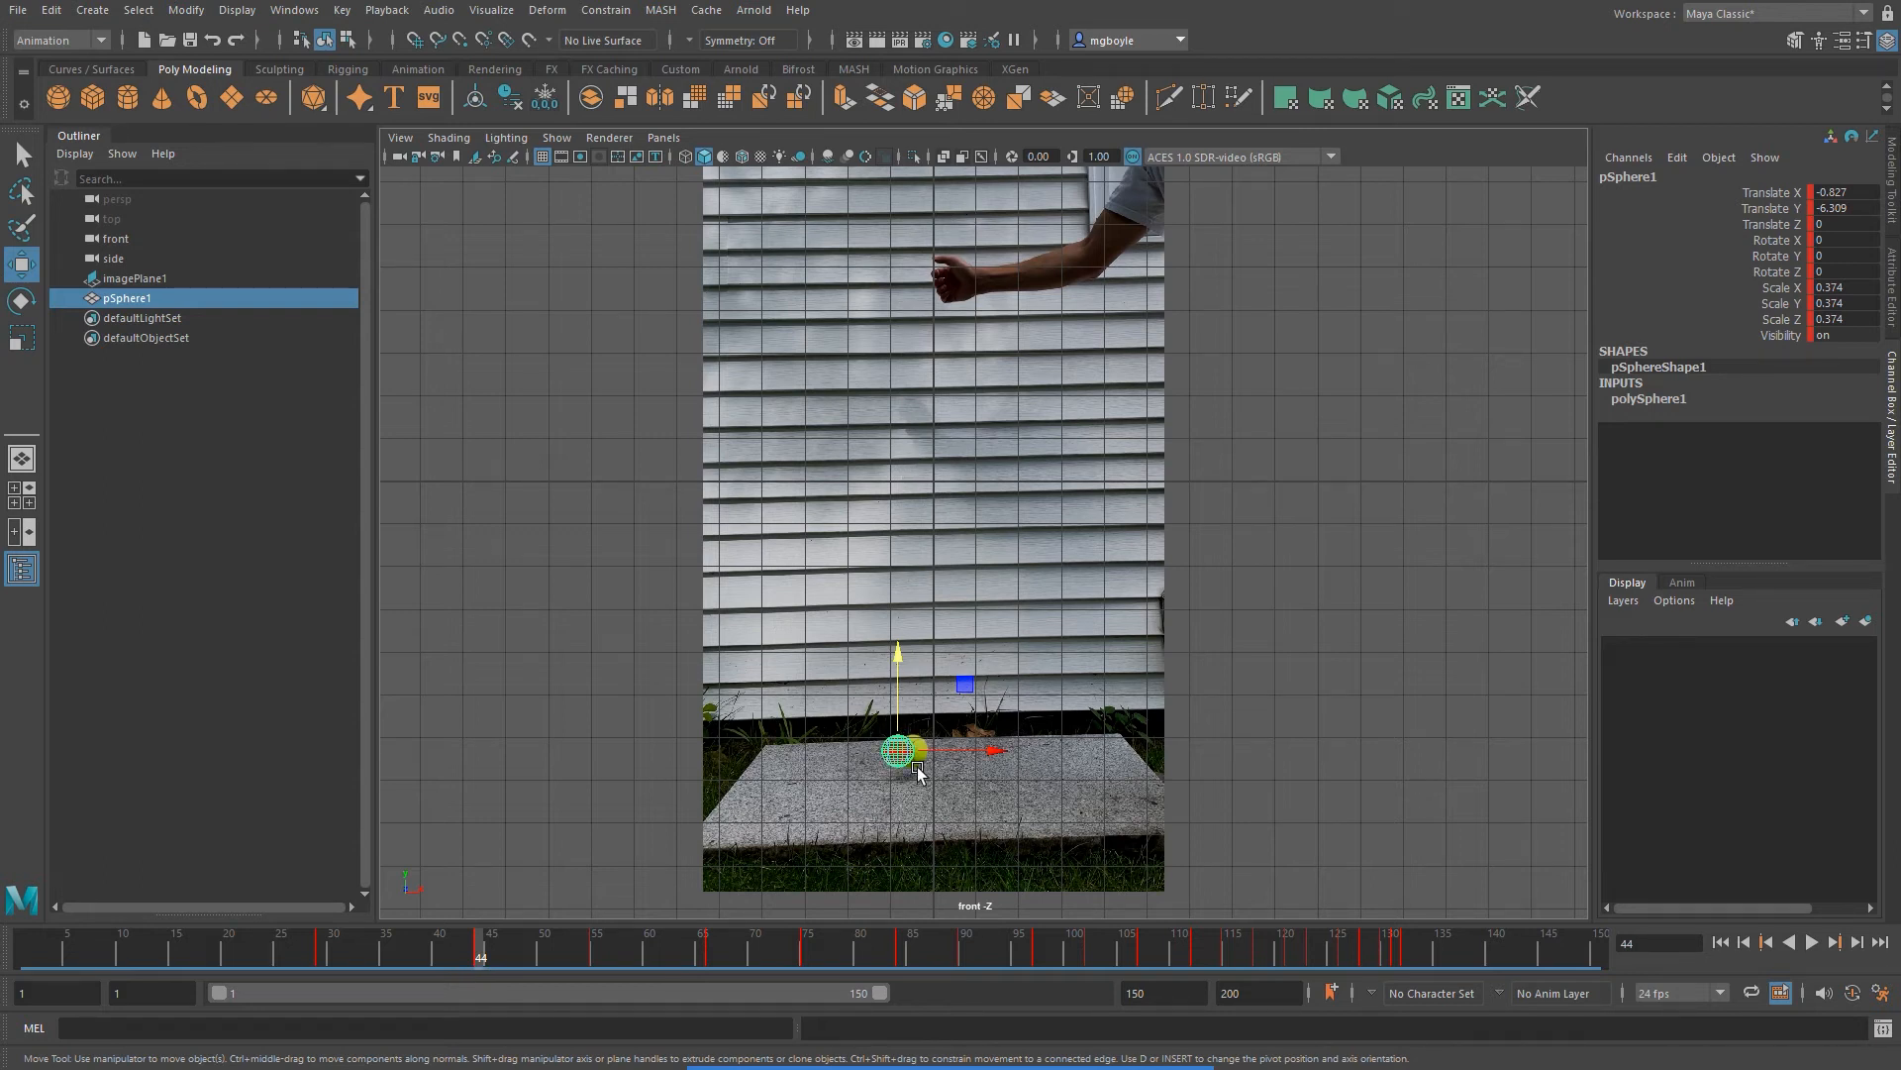
left_click_drag(485, 955, 595, 958)
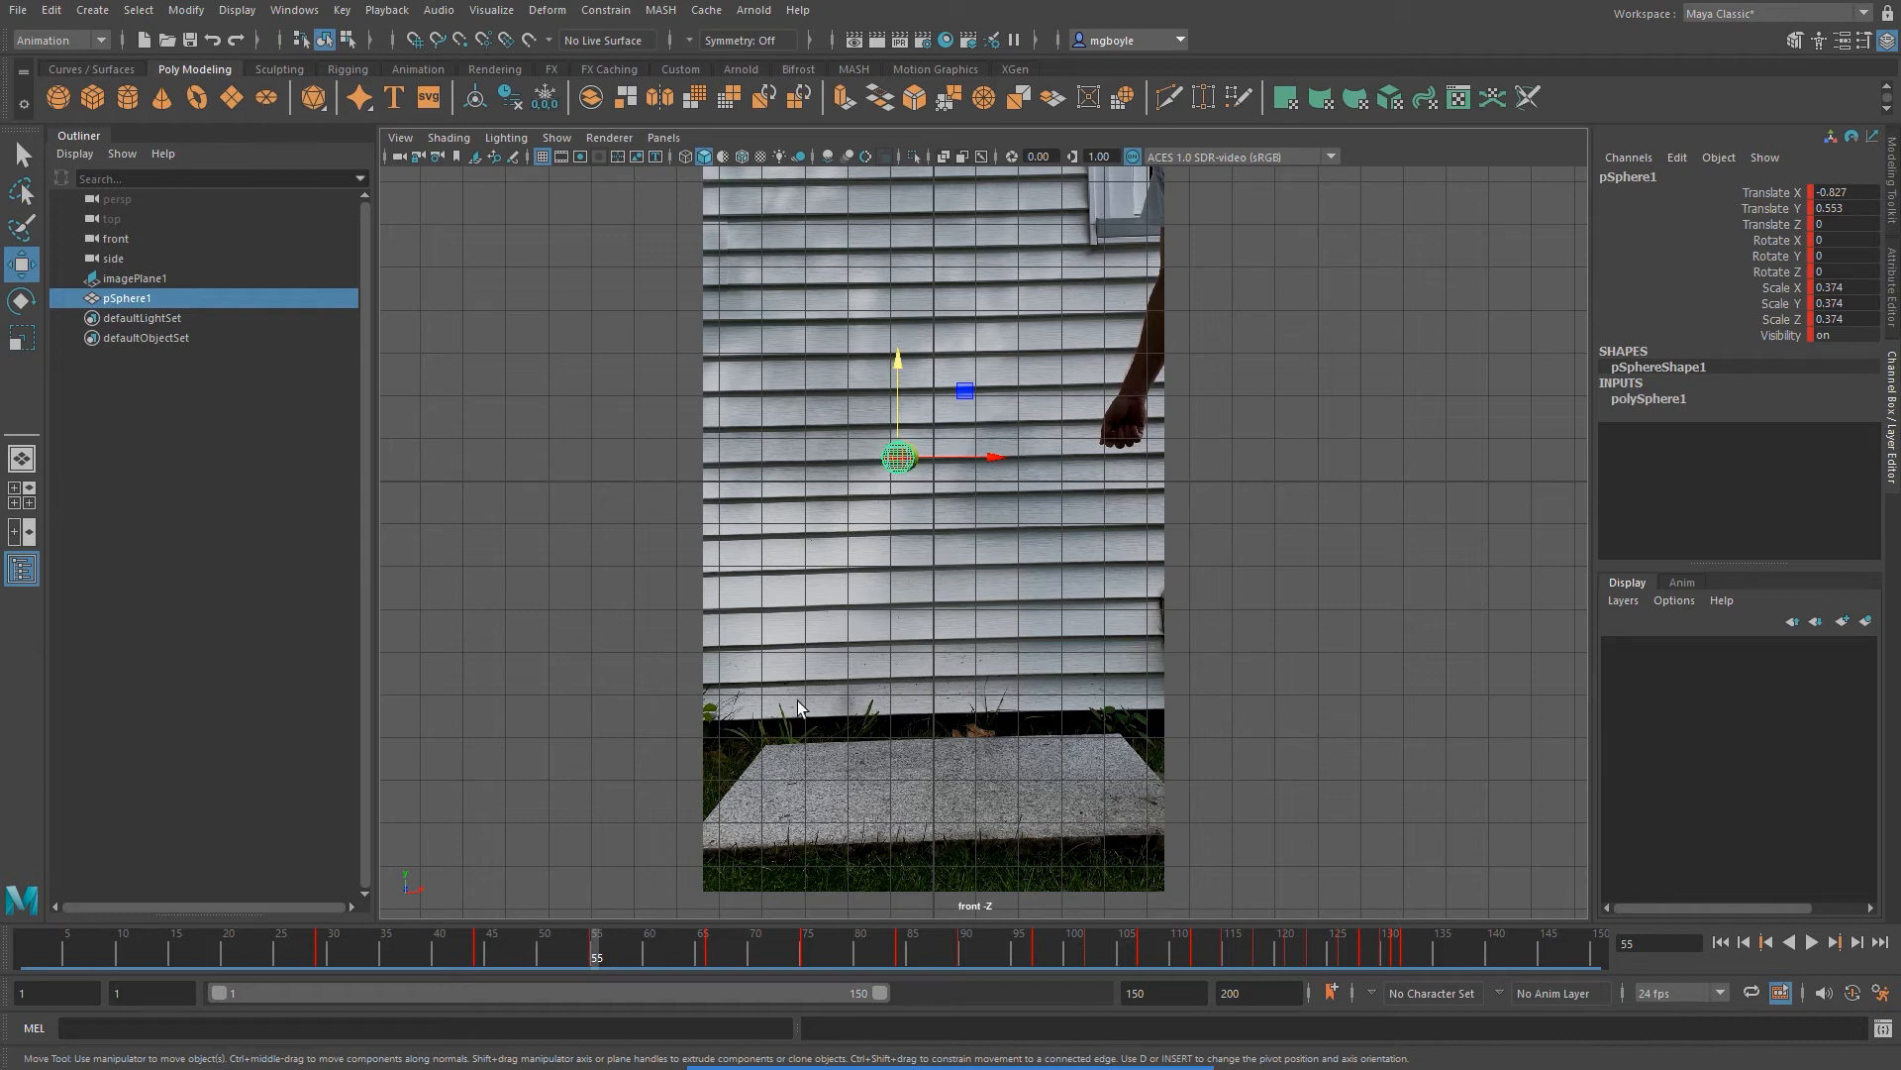
left_click_drag(596, 947, 709, 960)
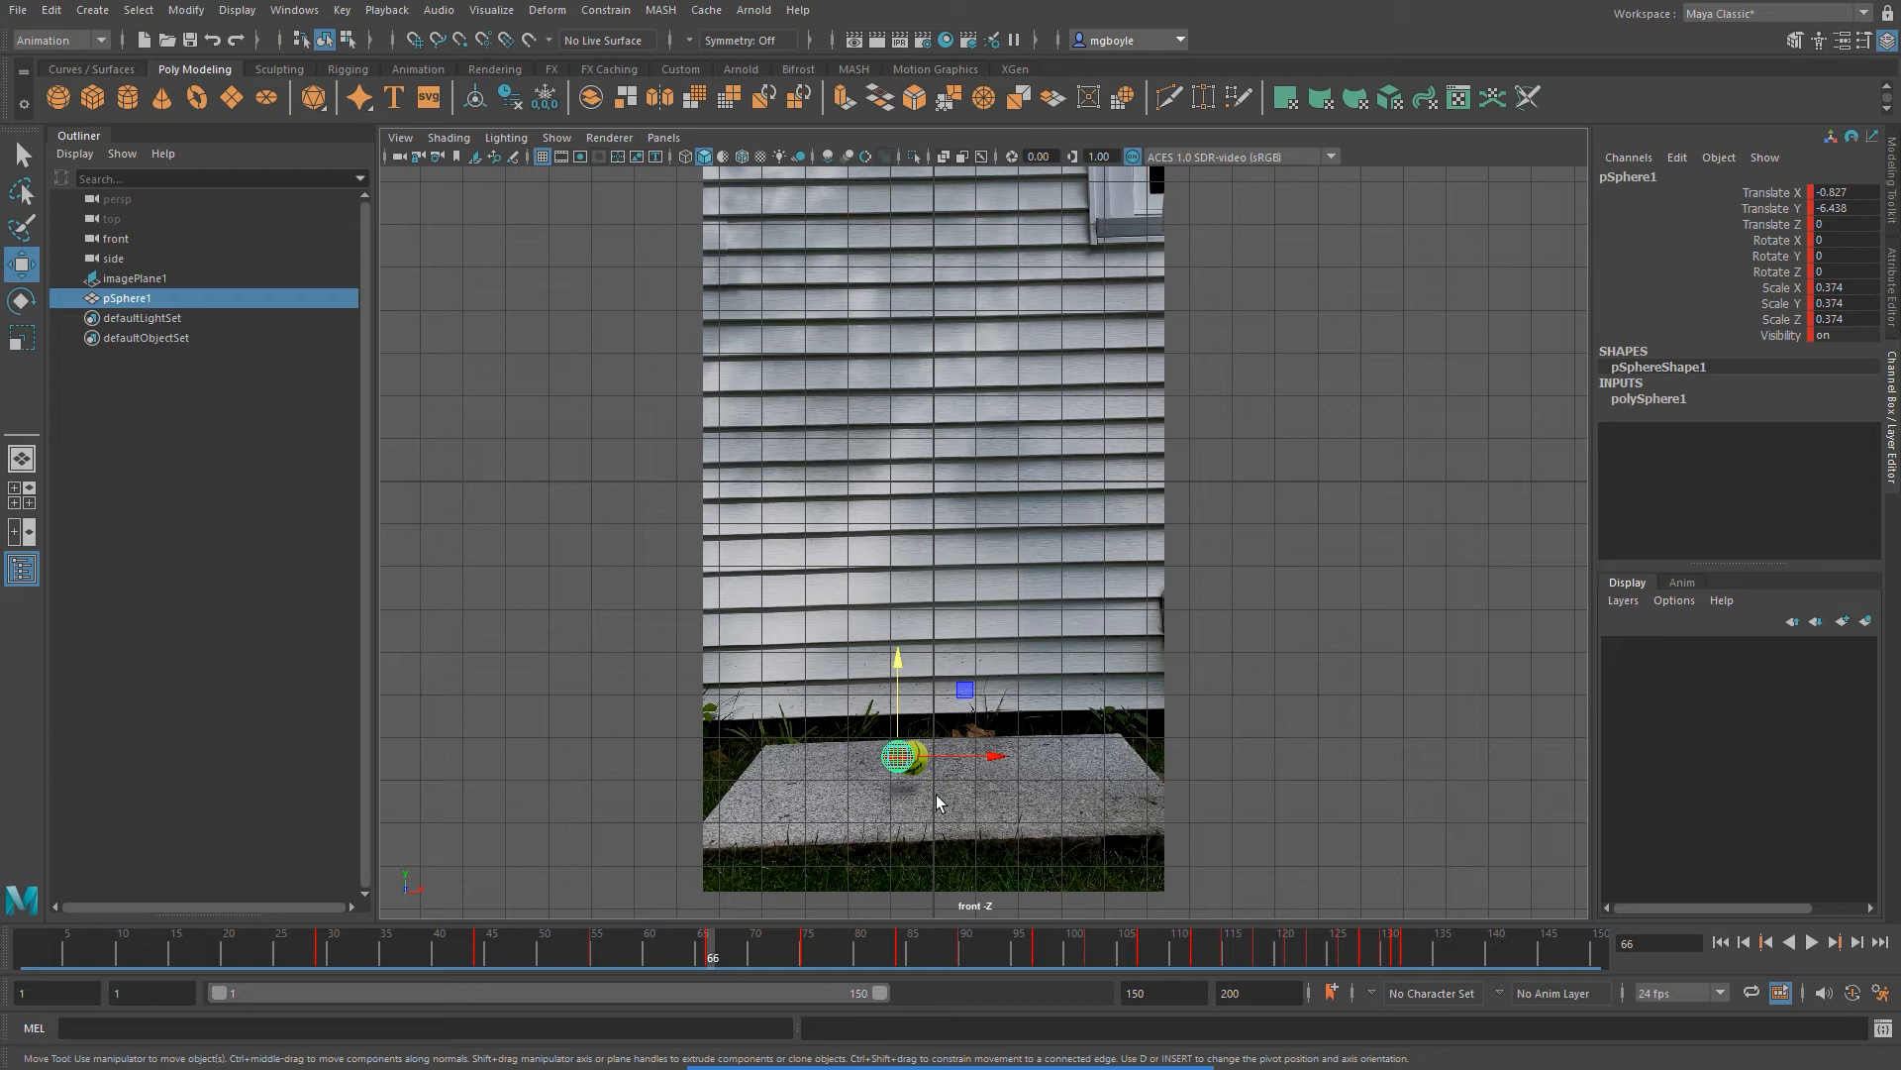
Play the animation from the first frame to check the sphere's bounces against the ball, and stop it near frame 95
left_click(1720, 941)
left_click(1812, 942)
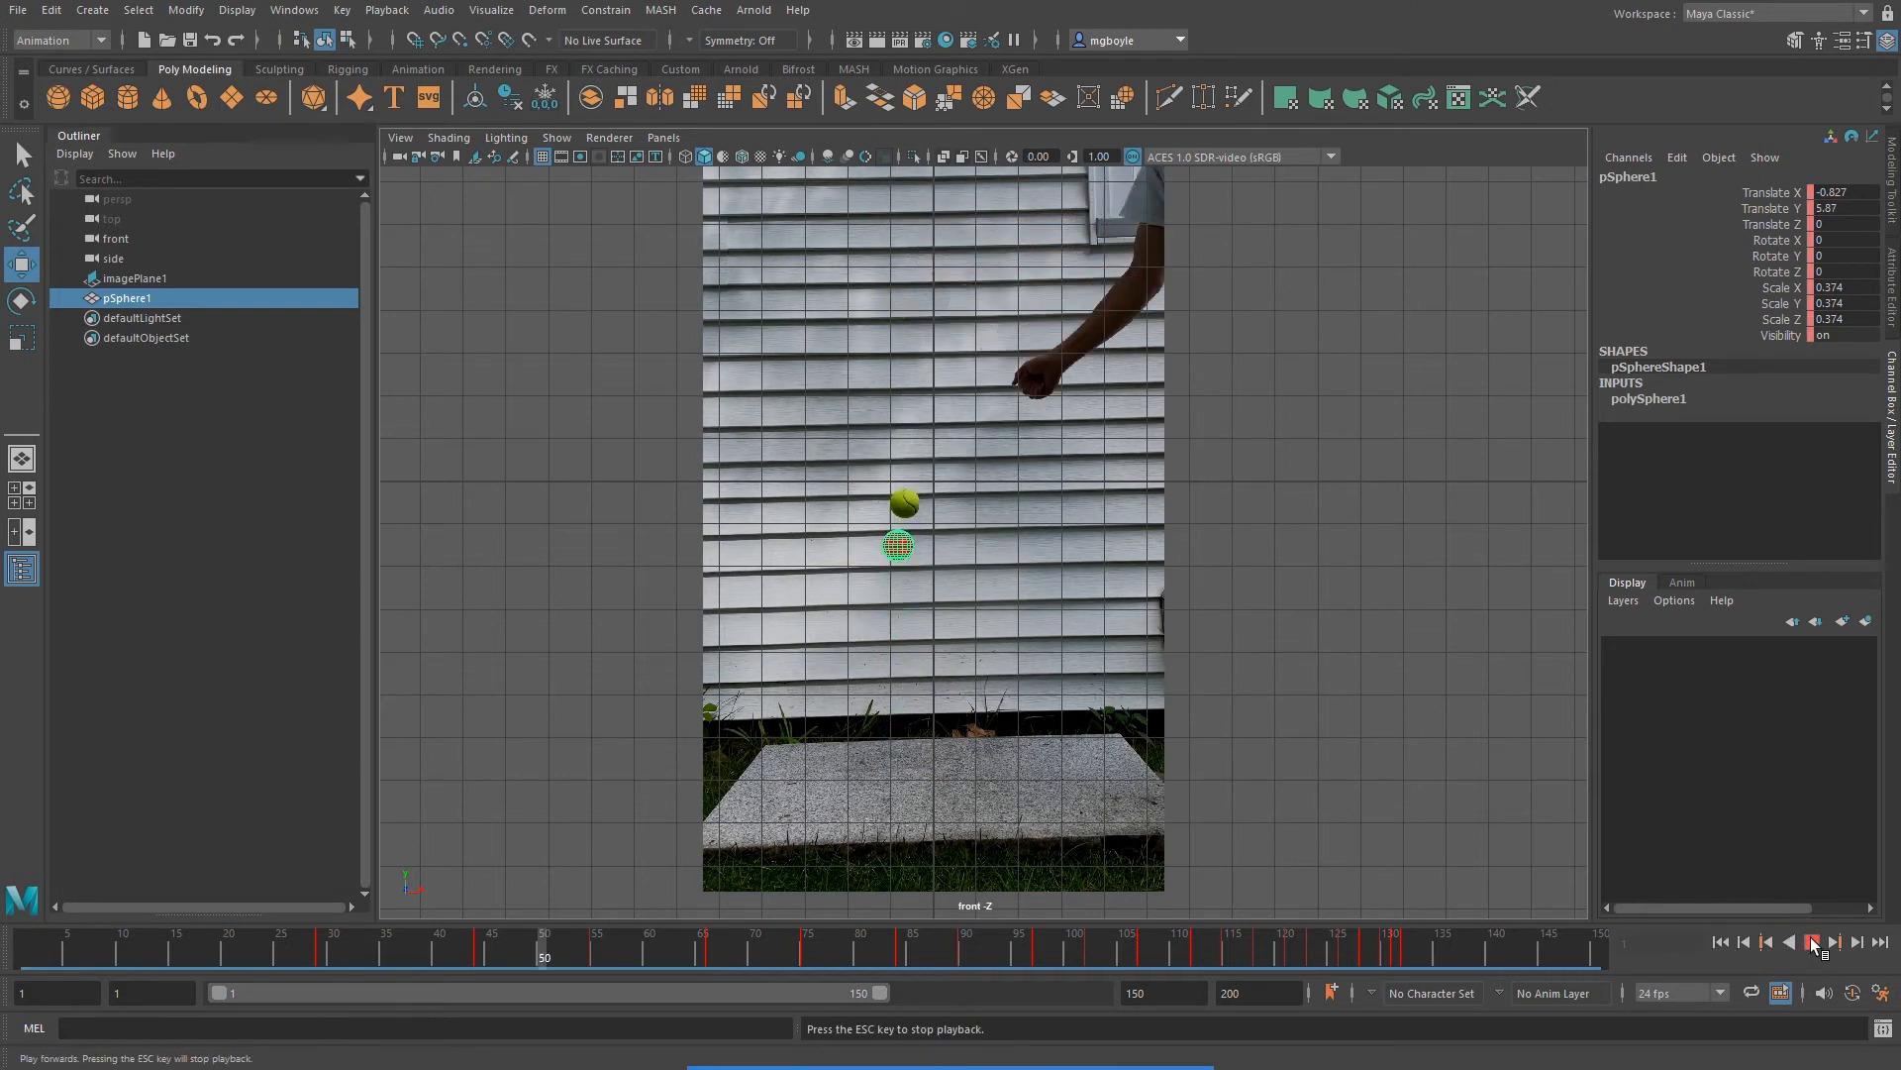
left_click(1812, 942)
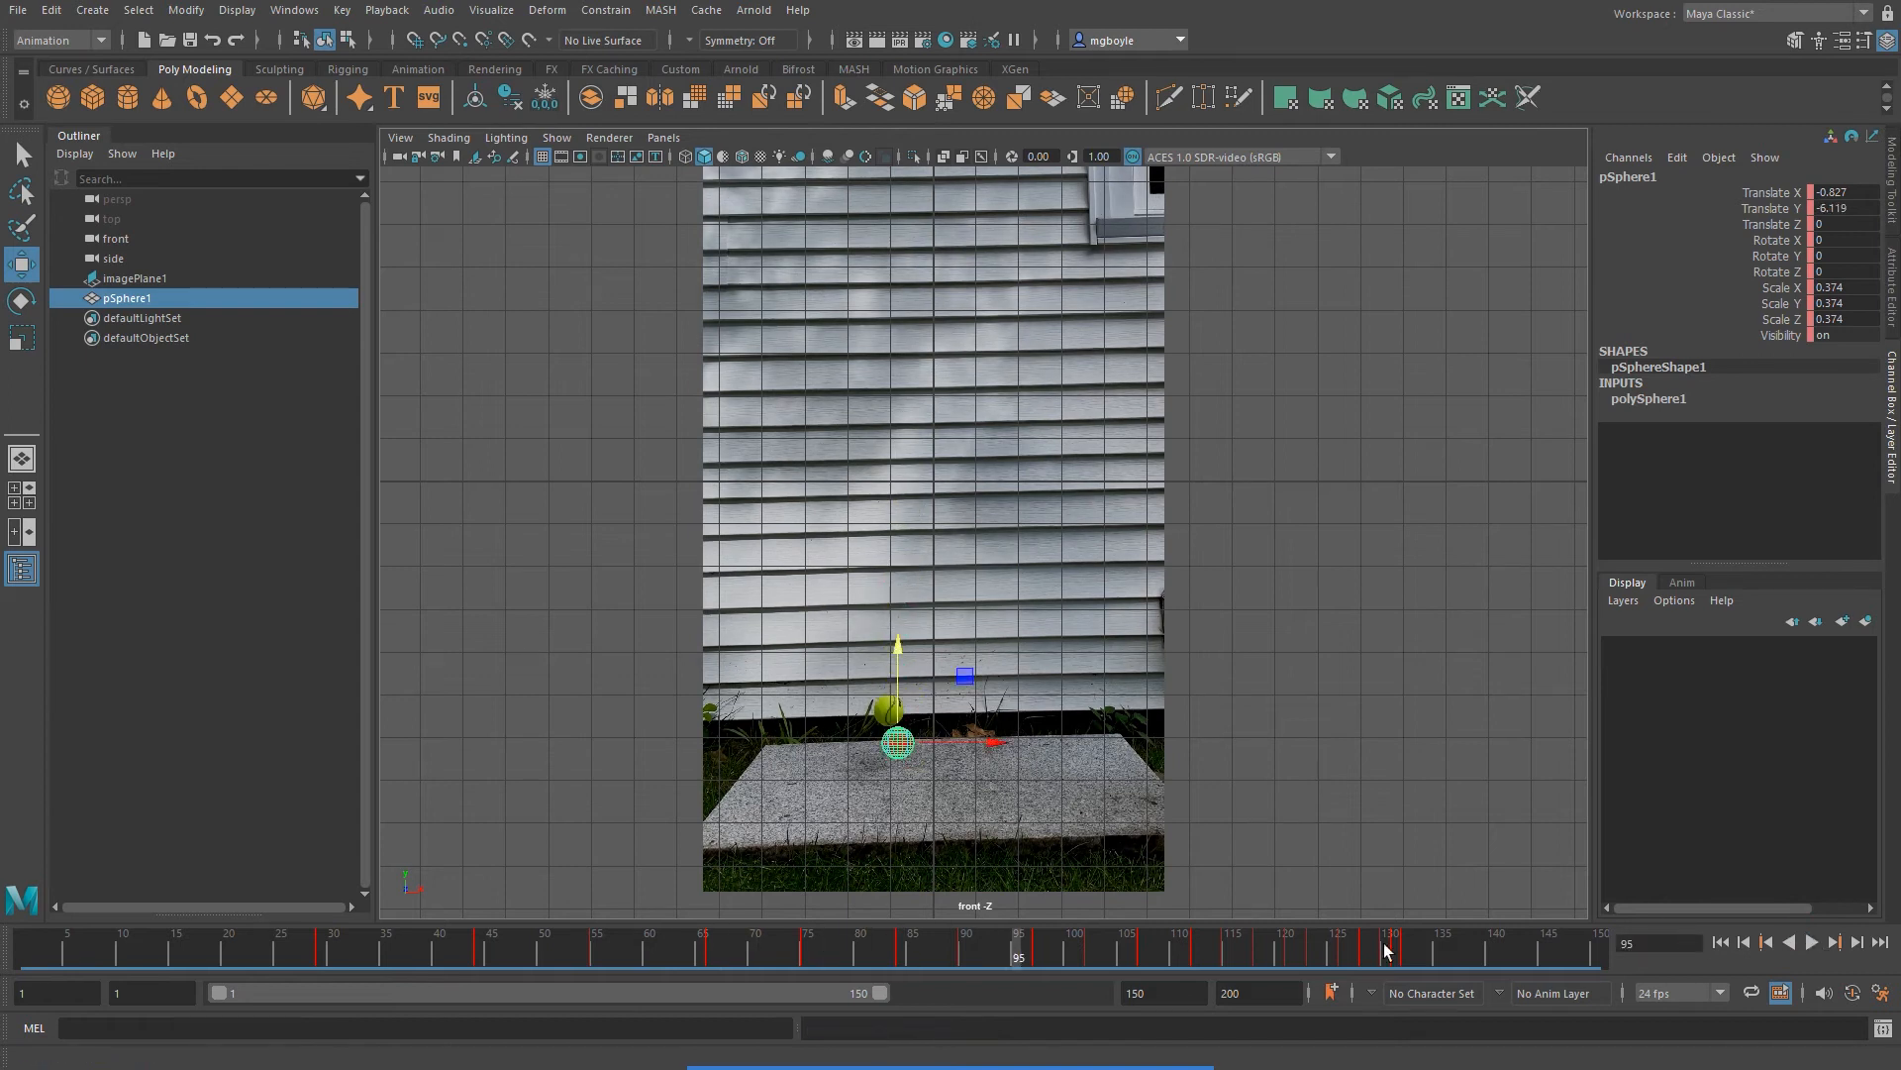
Scrub the first drop between frames 32 and 44 to compare the sphere's timing with the filmed ball
left_click_drag(832, 949, 372, 984)
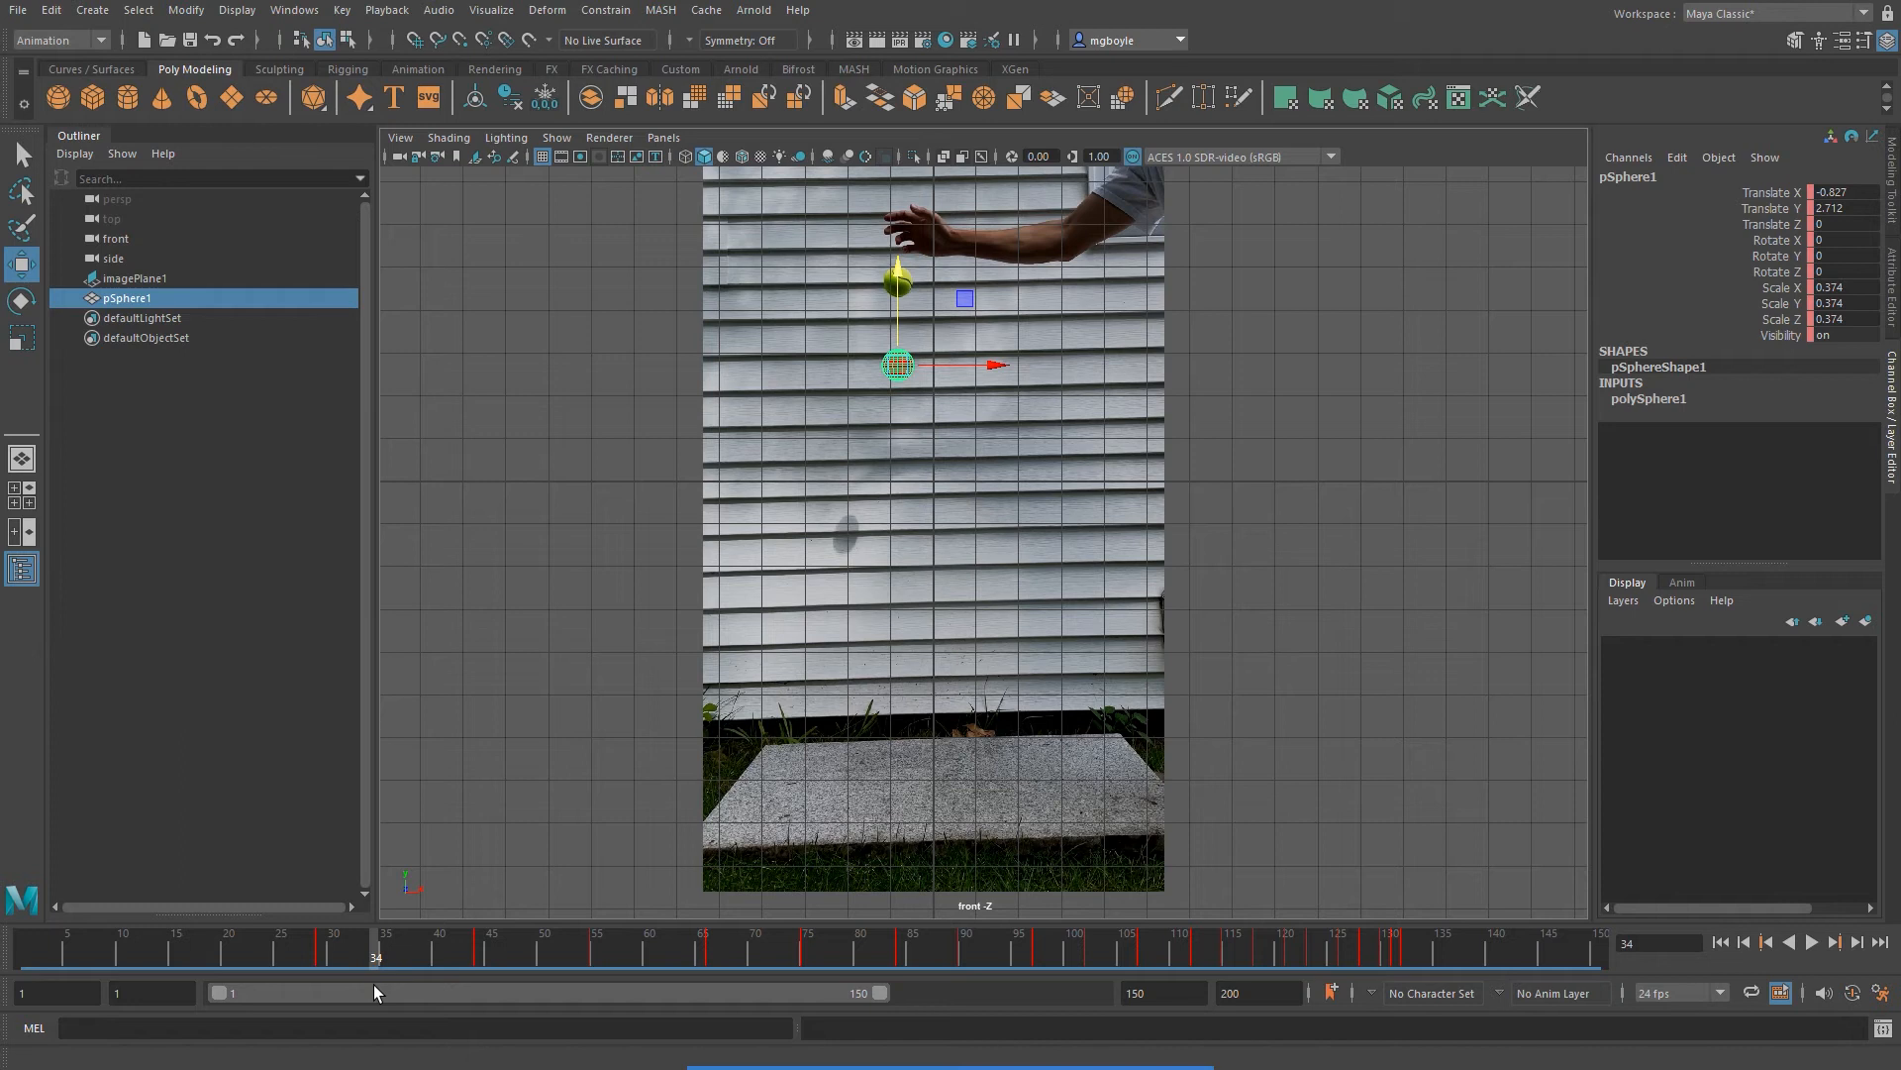
left_click_drag(365, 952, 477, 965)
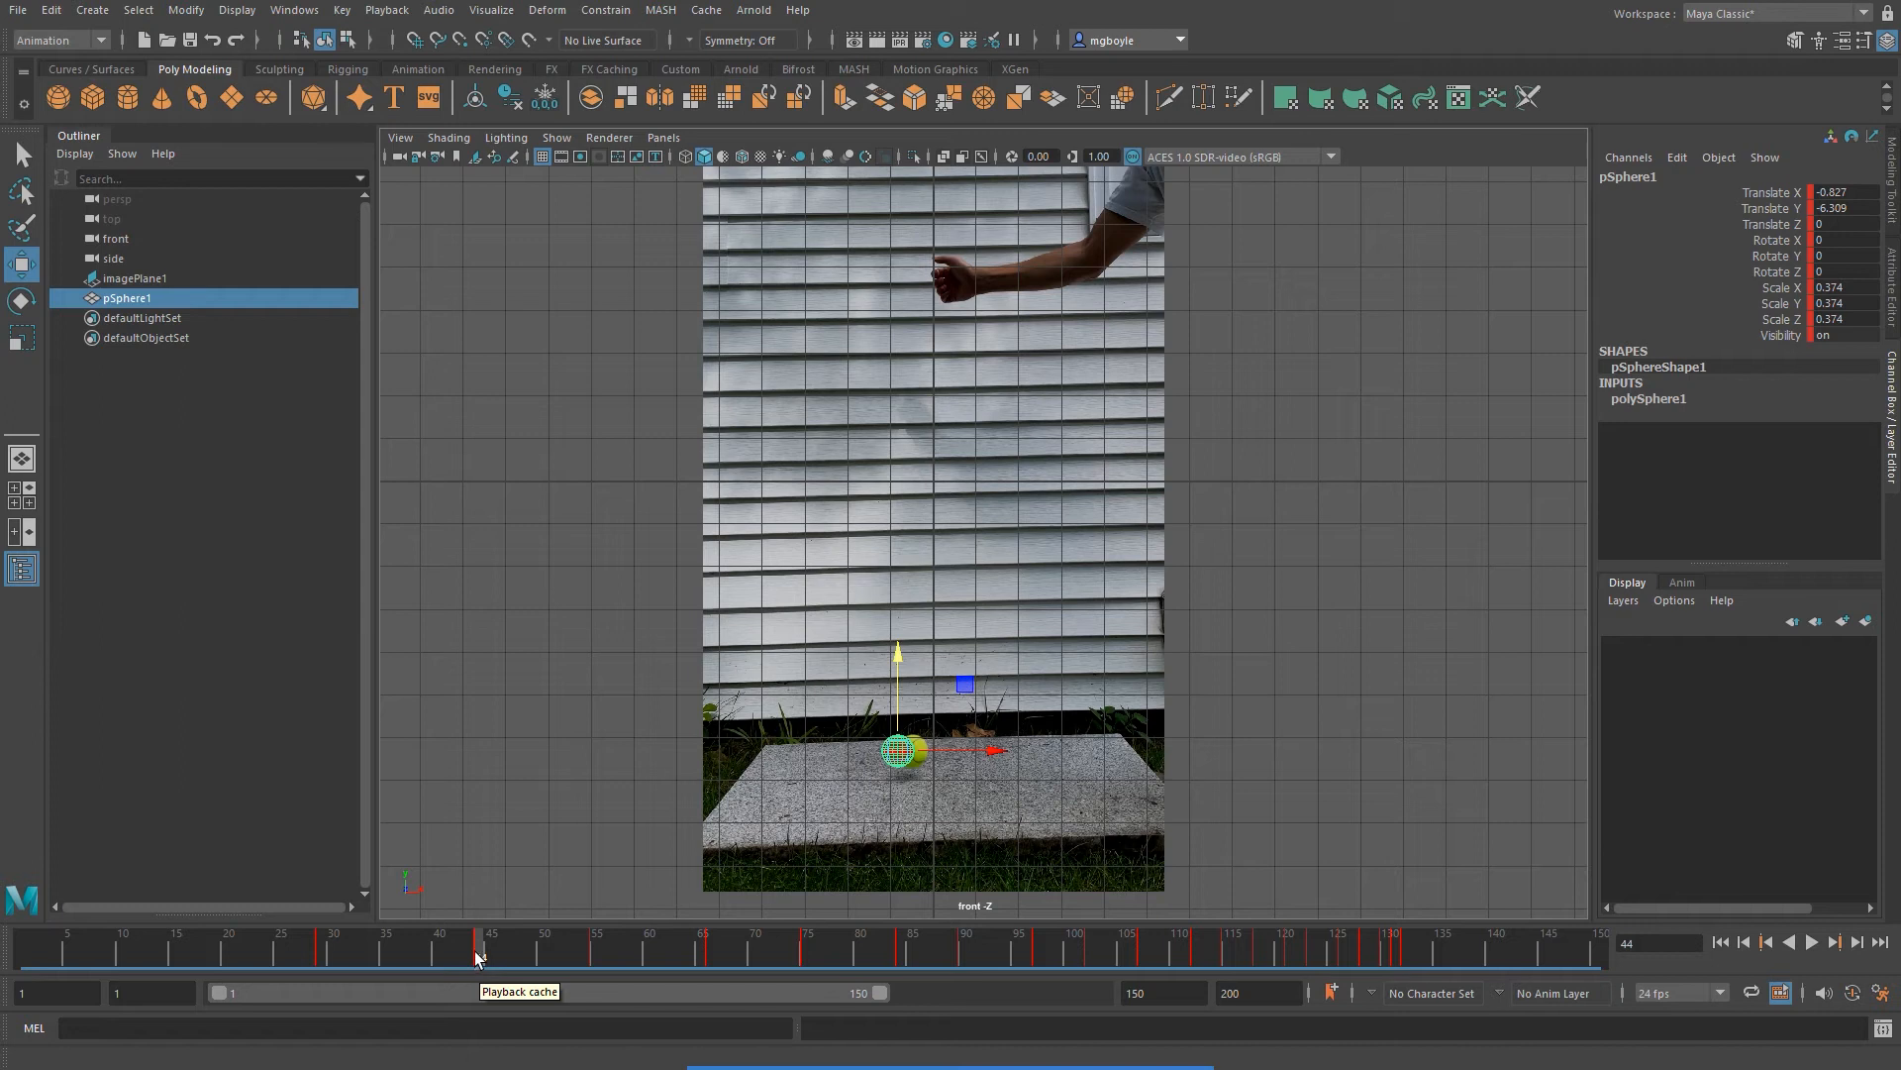
left_click(474, 953)
left_click_drag(474, 957, 389, 963)
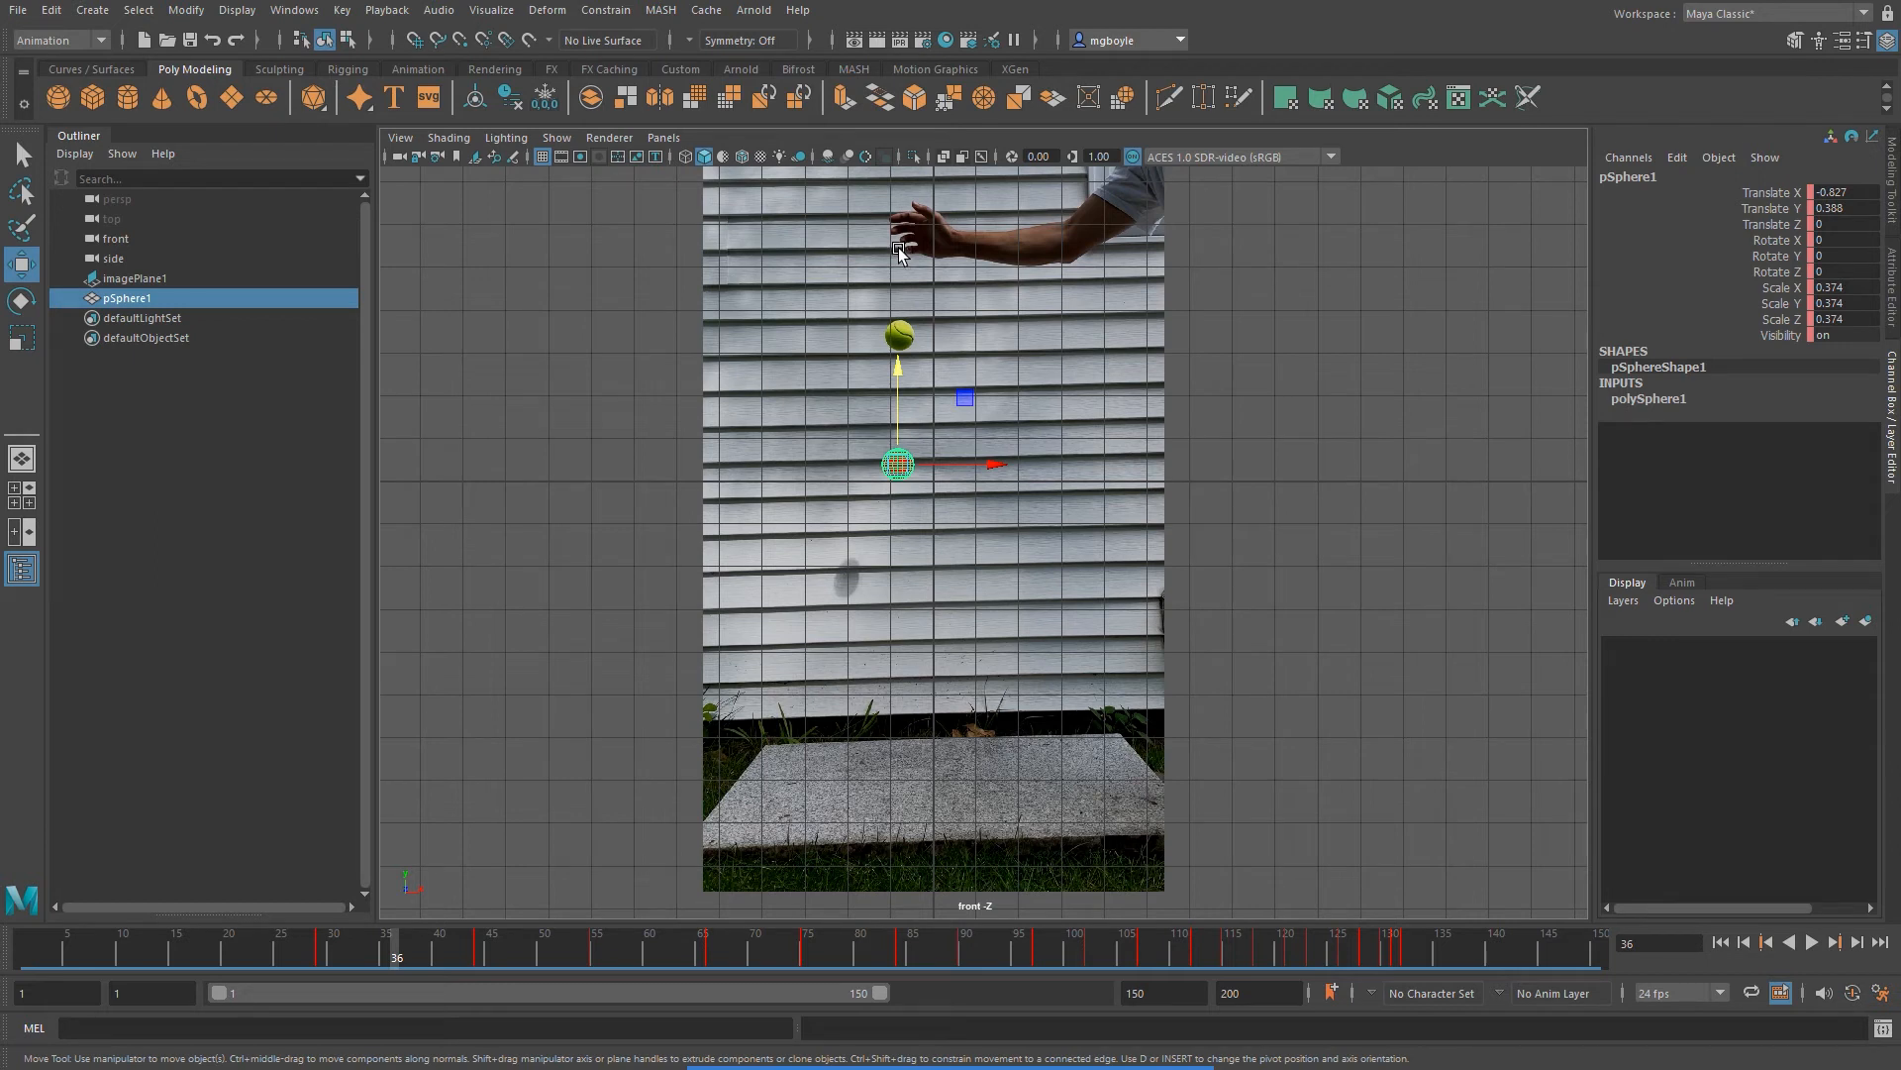
left_click(407, 957)
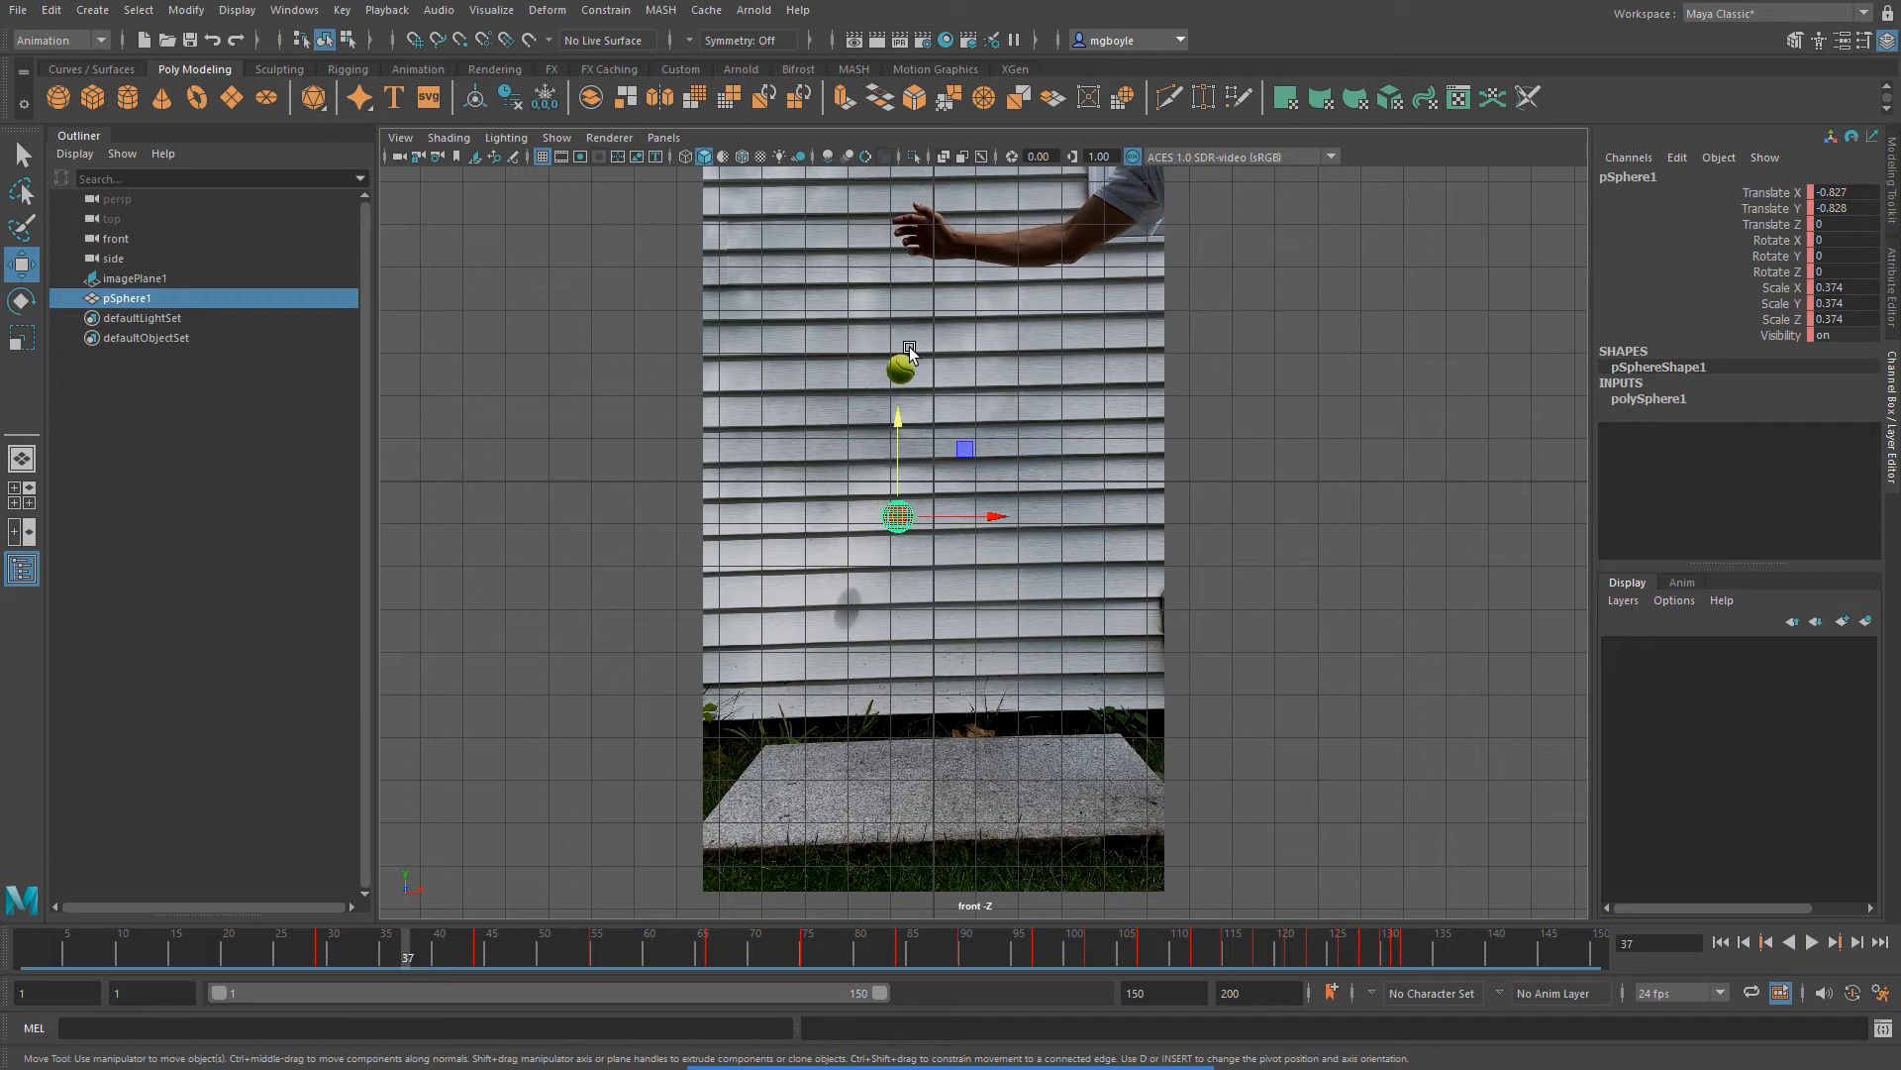
left_click(419, 959)
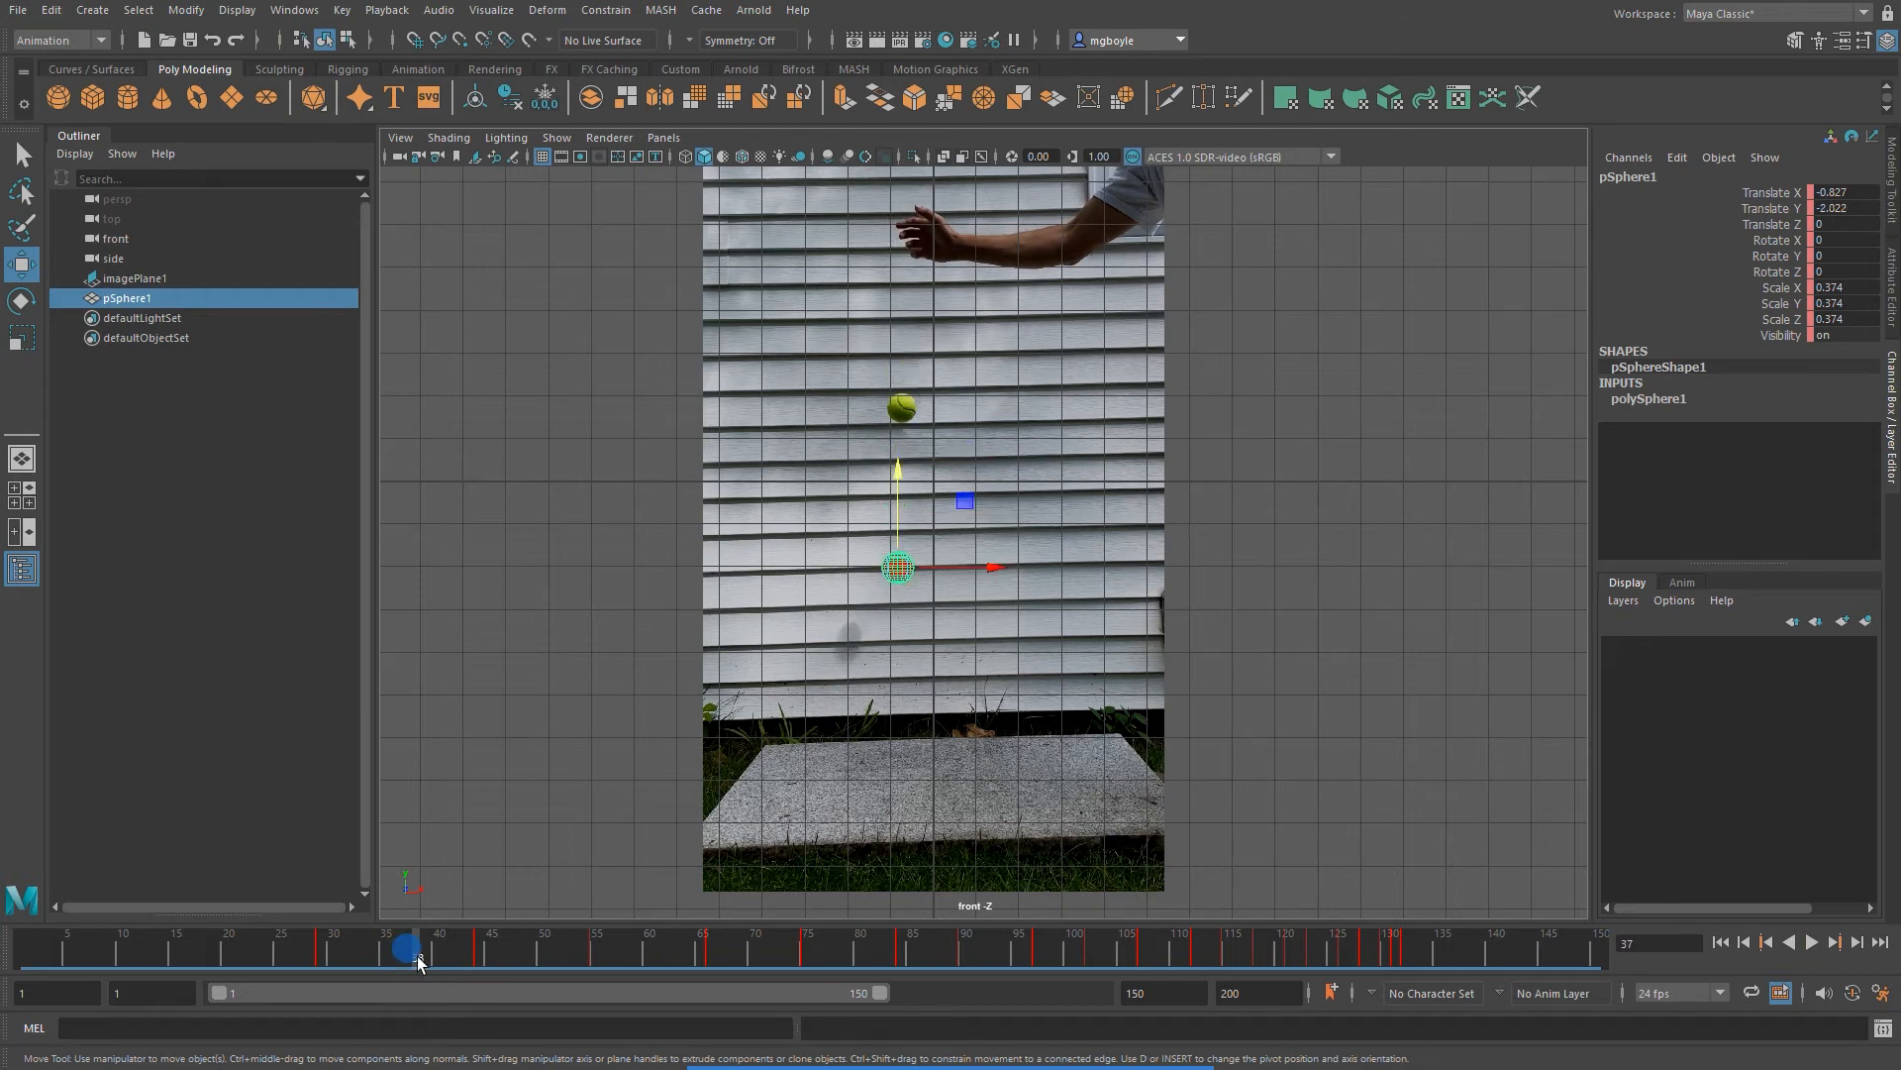
left_click_drag(408, 955, 352, 956)
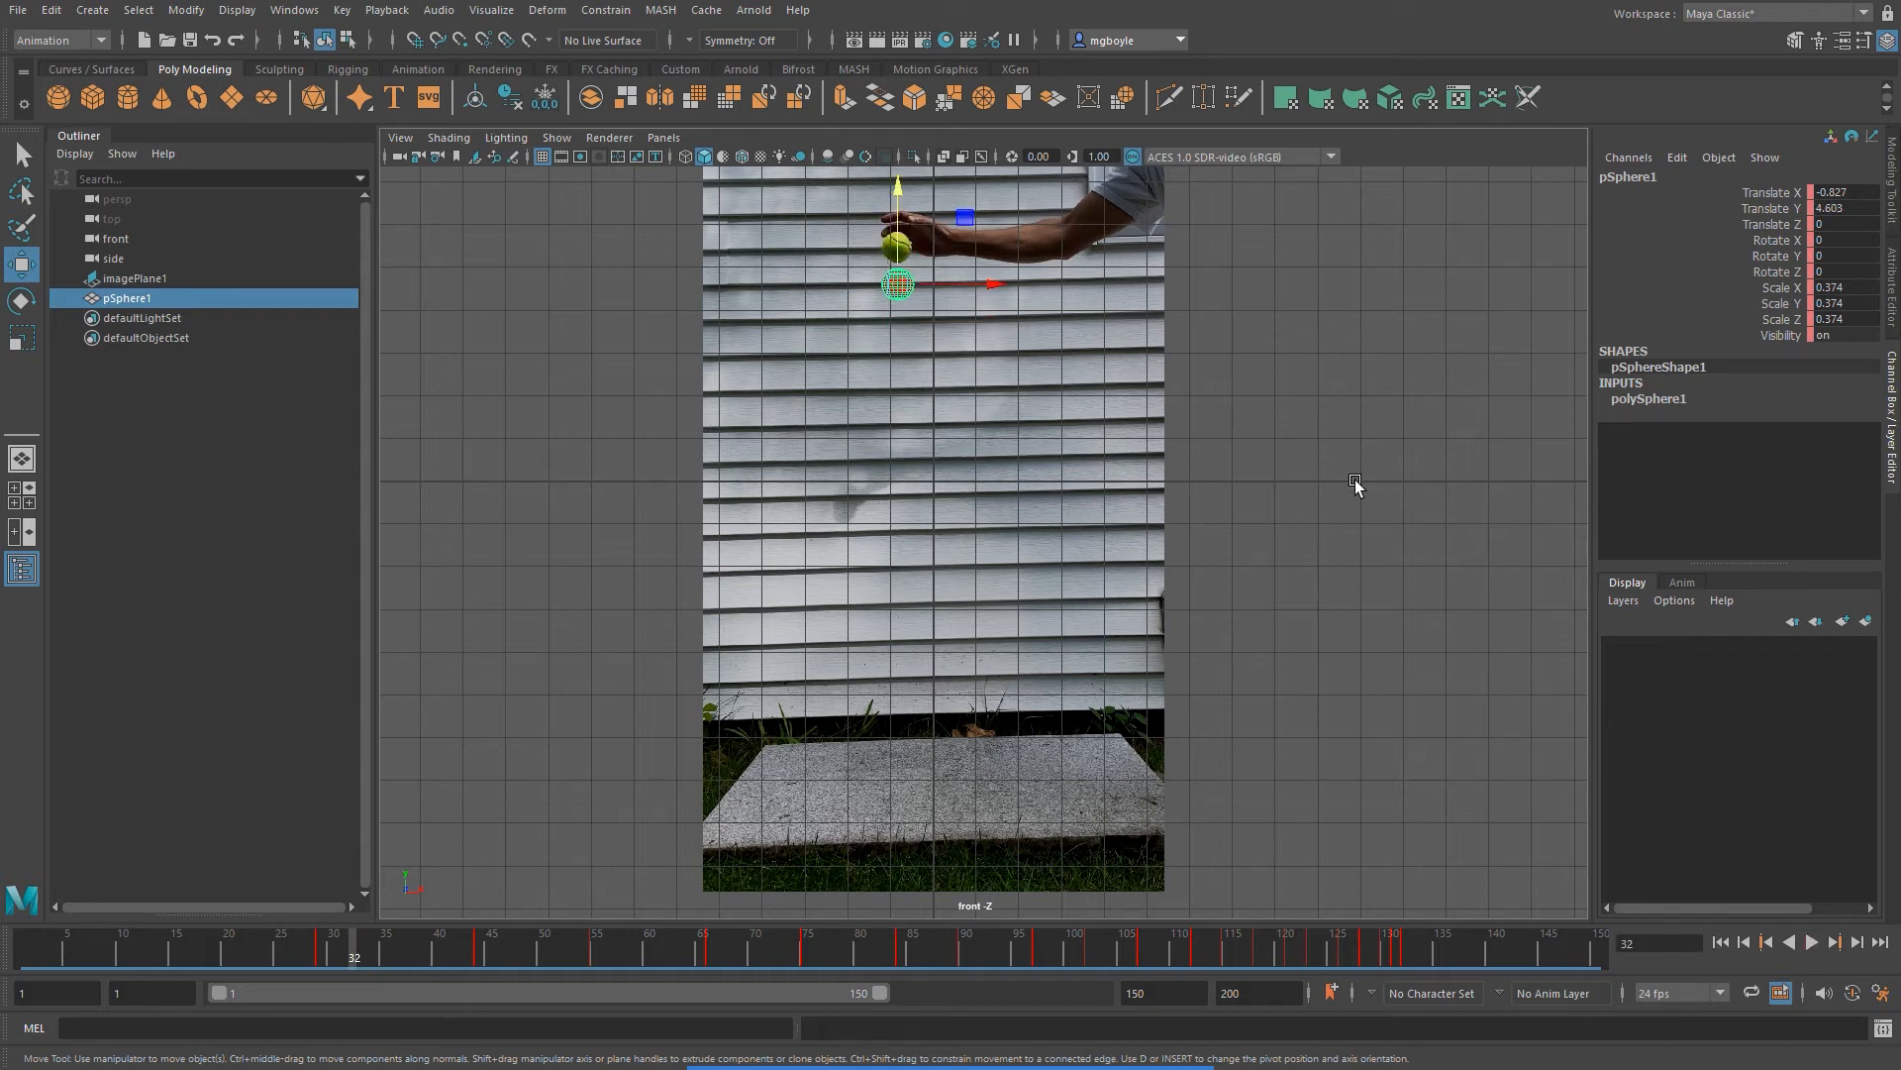
Step through the drop from frame 32 and on to frames 43, 44 and 55, examining the gap between sphere and ball
left_click(1035, 1028)
left_click_drag(1393, 230, 917, 248)
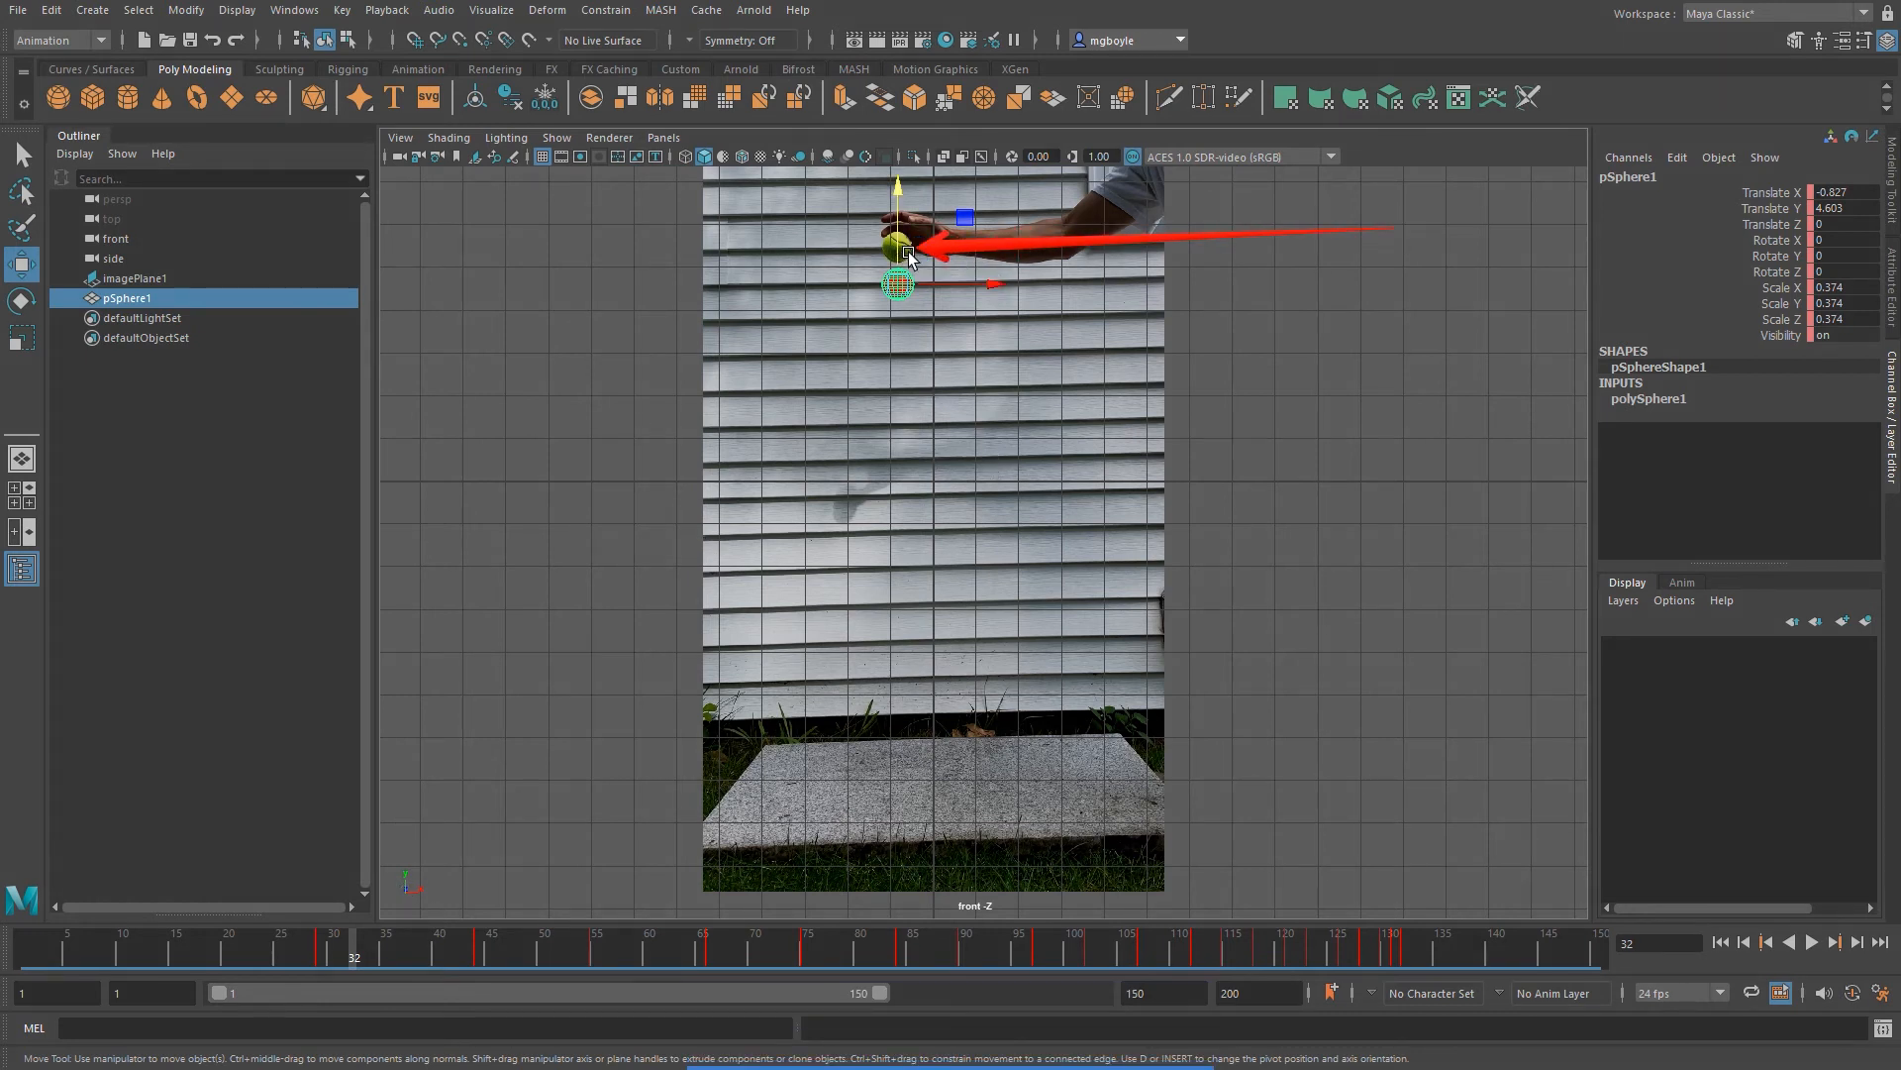
left_click(353, 949)
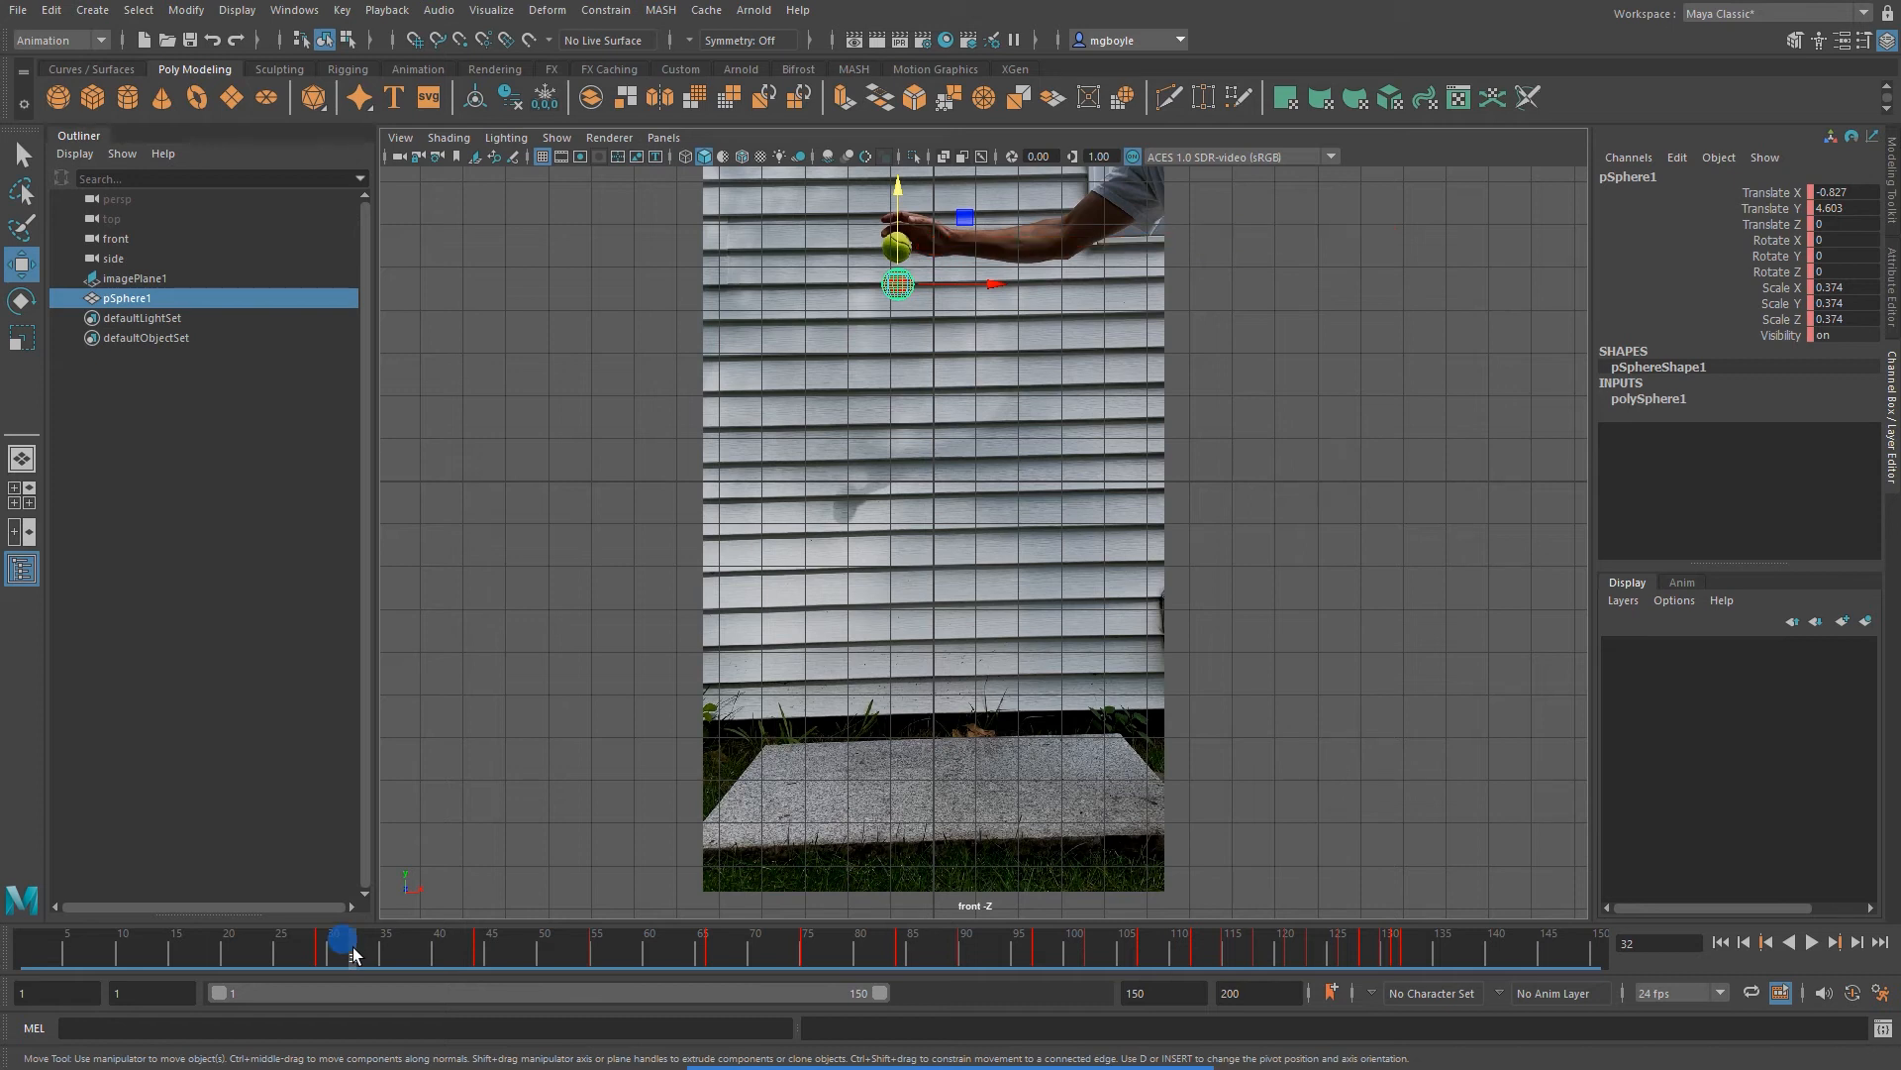
left_click(361, 947)
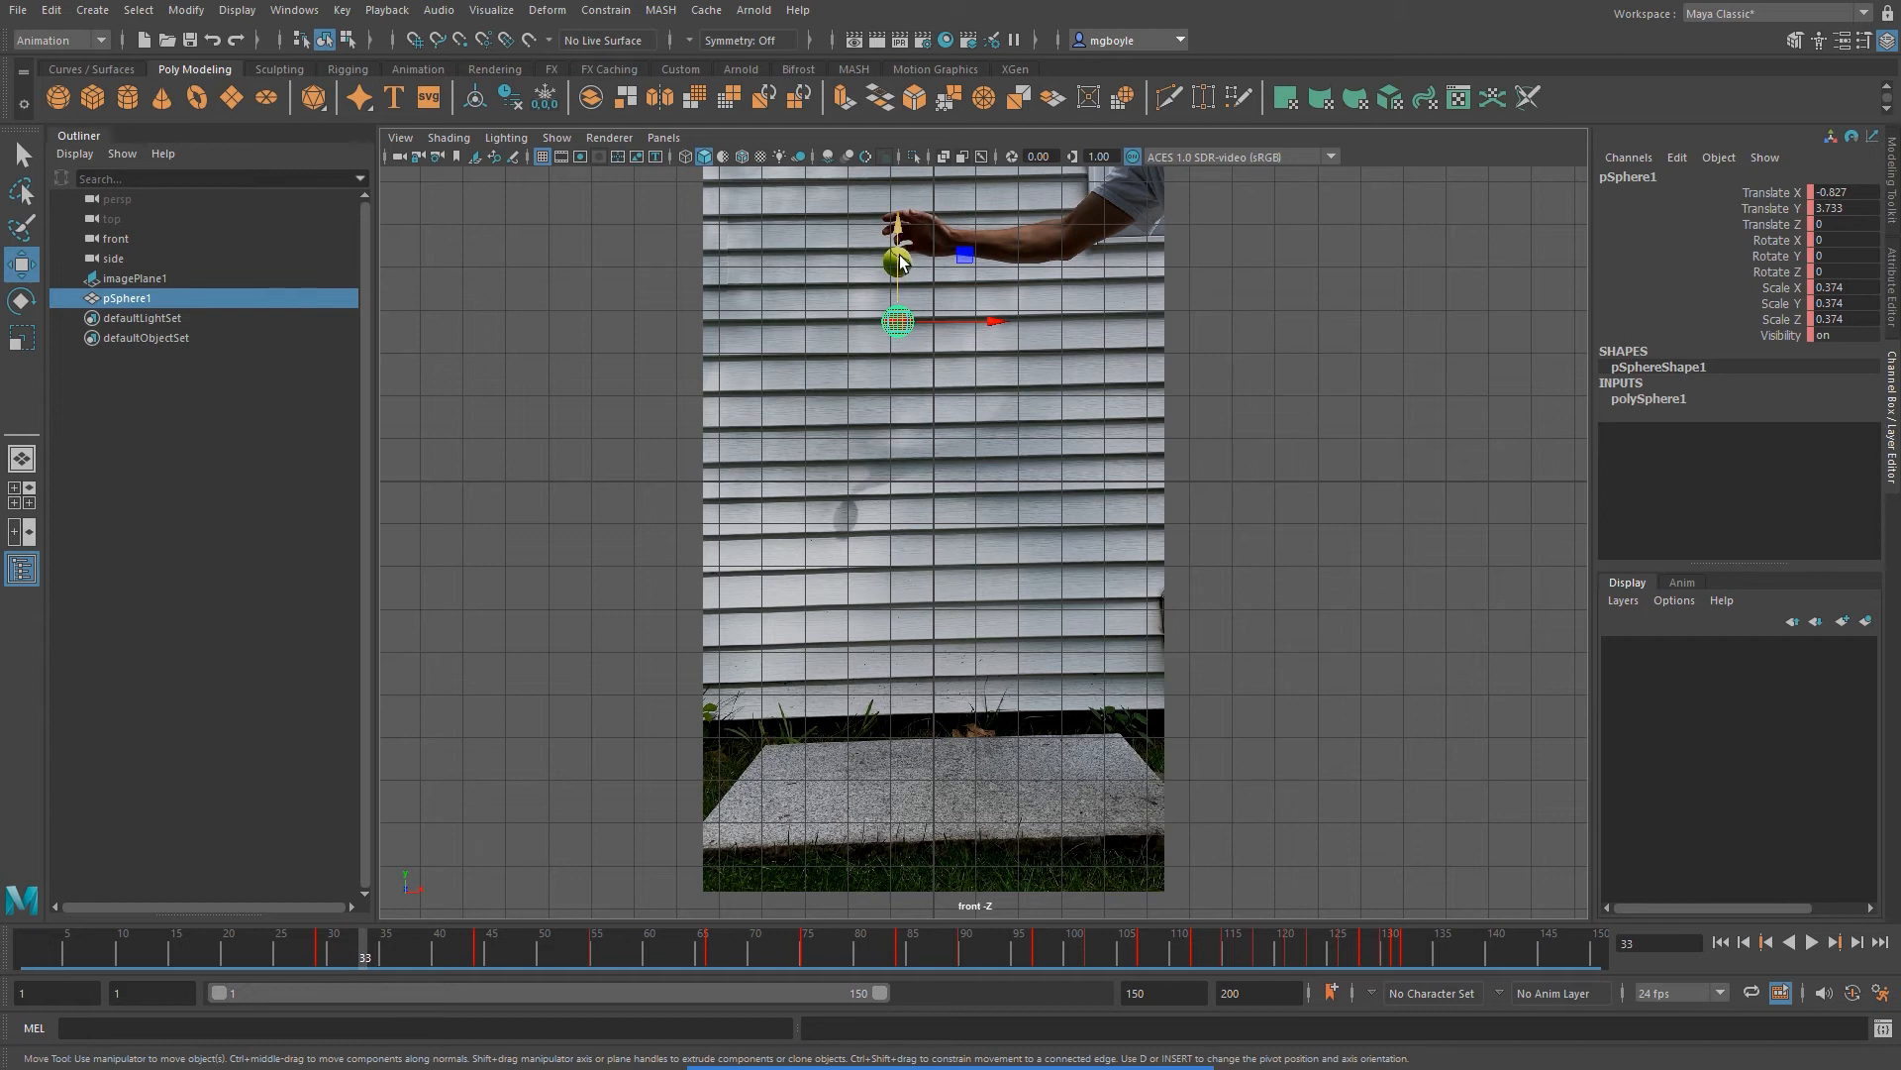
left_click(372, 952)
left_click_drag(374, 957, 525, 978)
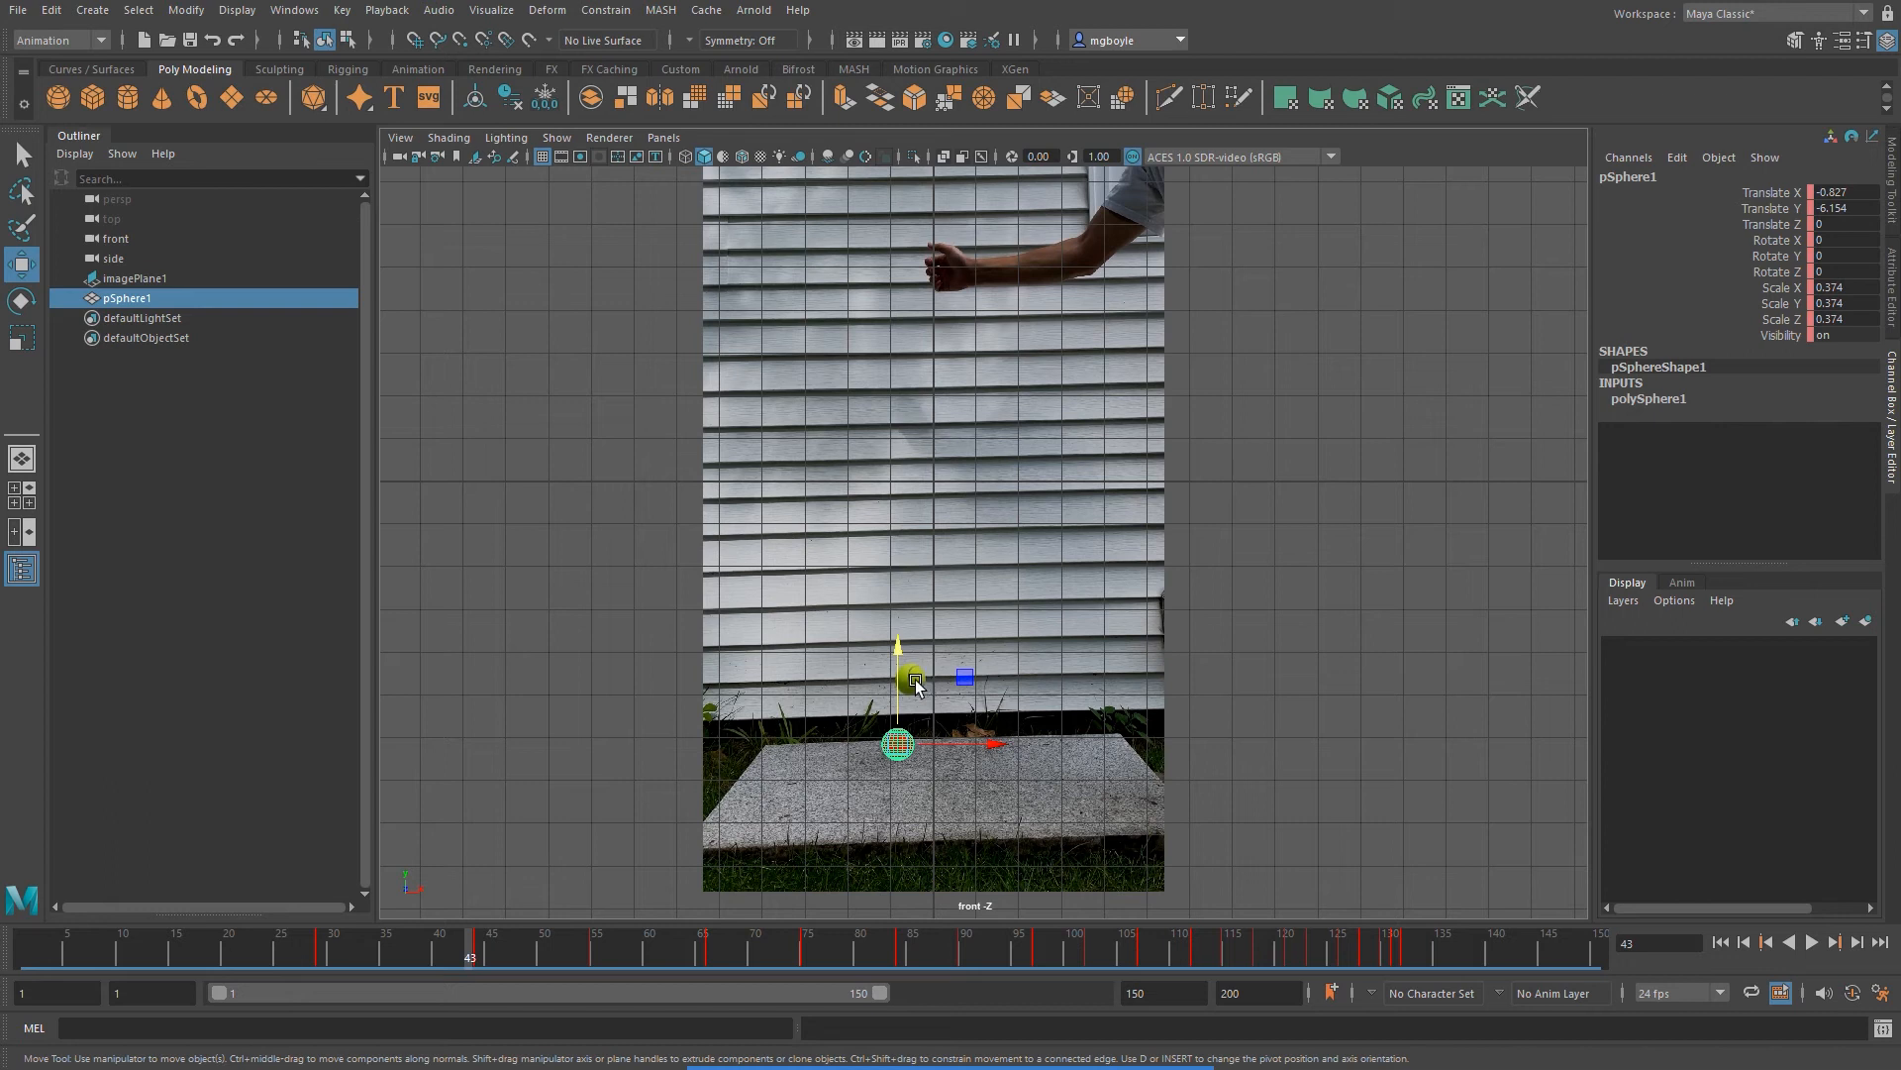
left_click(480, 954)
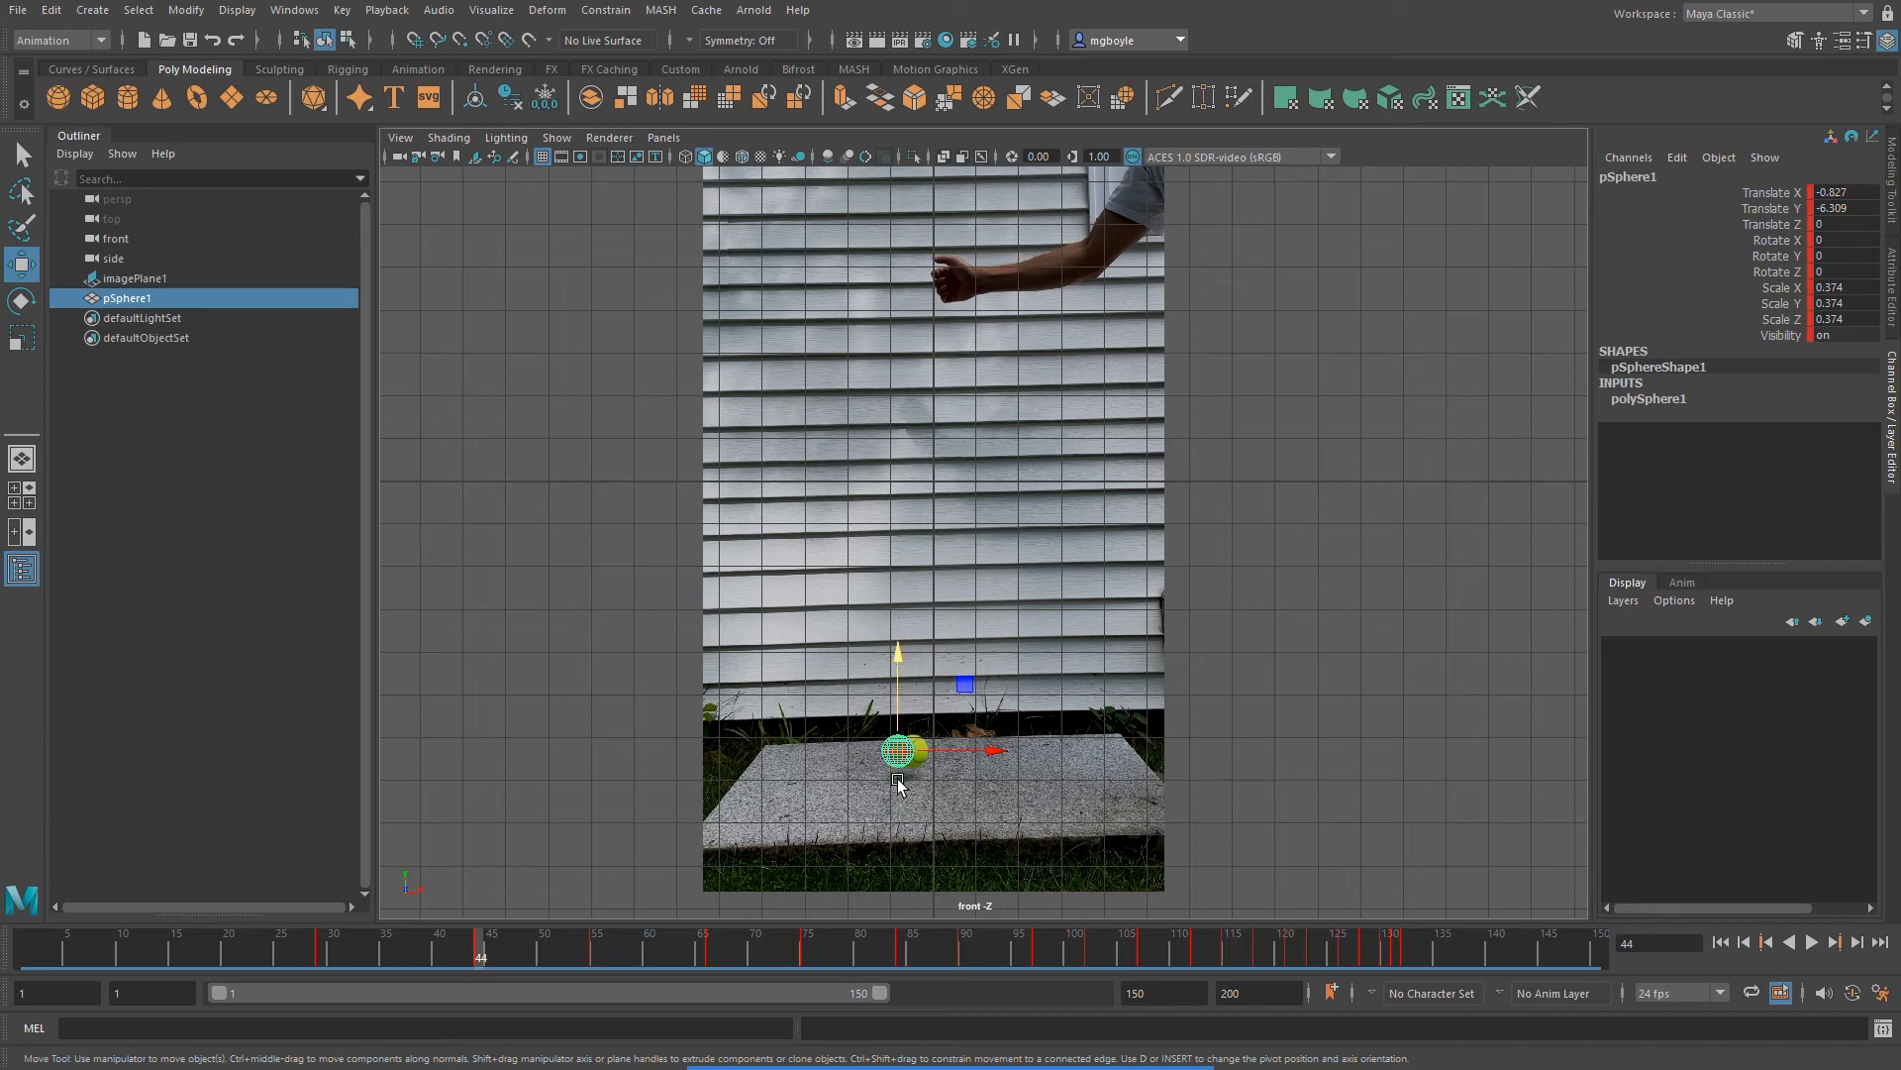
left_click_drag(467, 953, 591, 948)
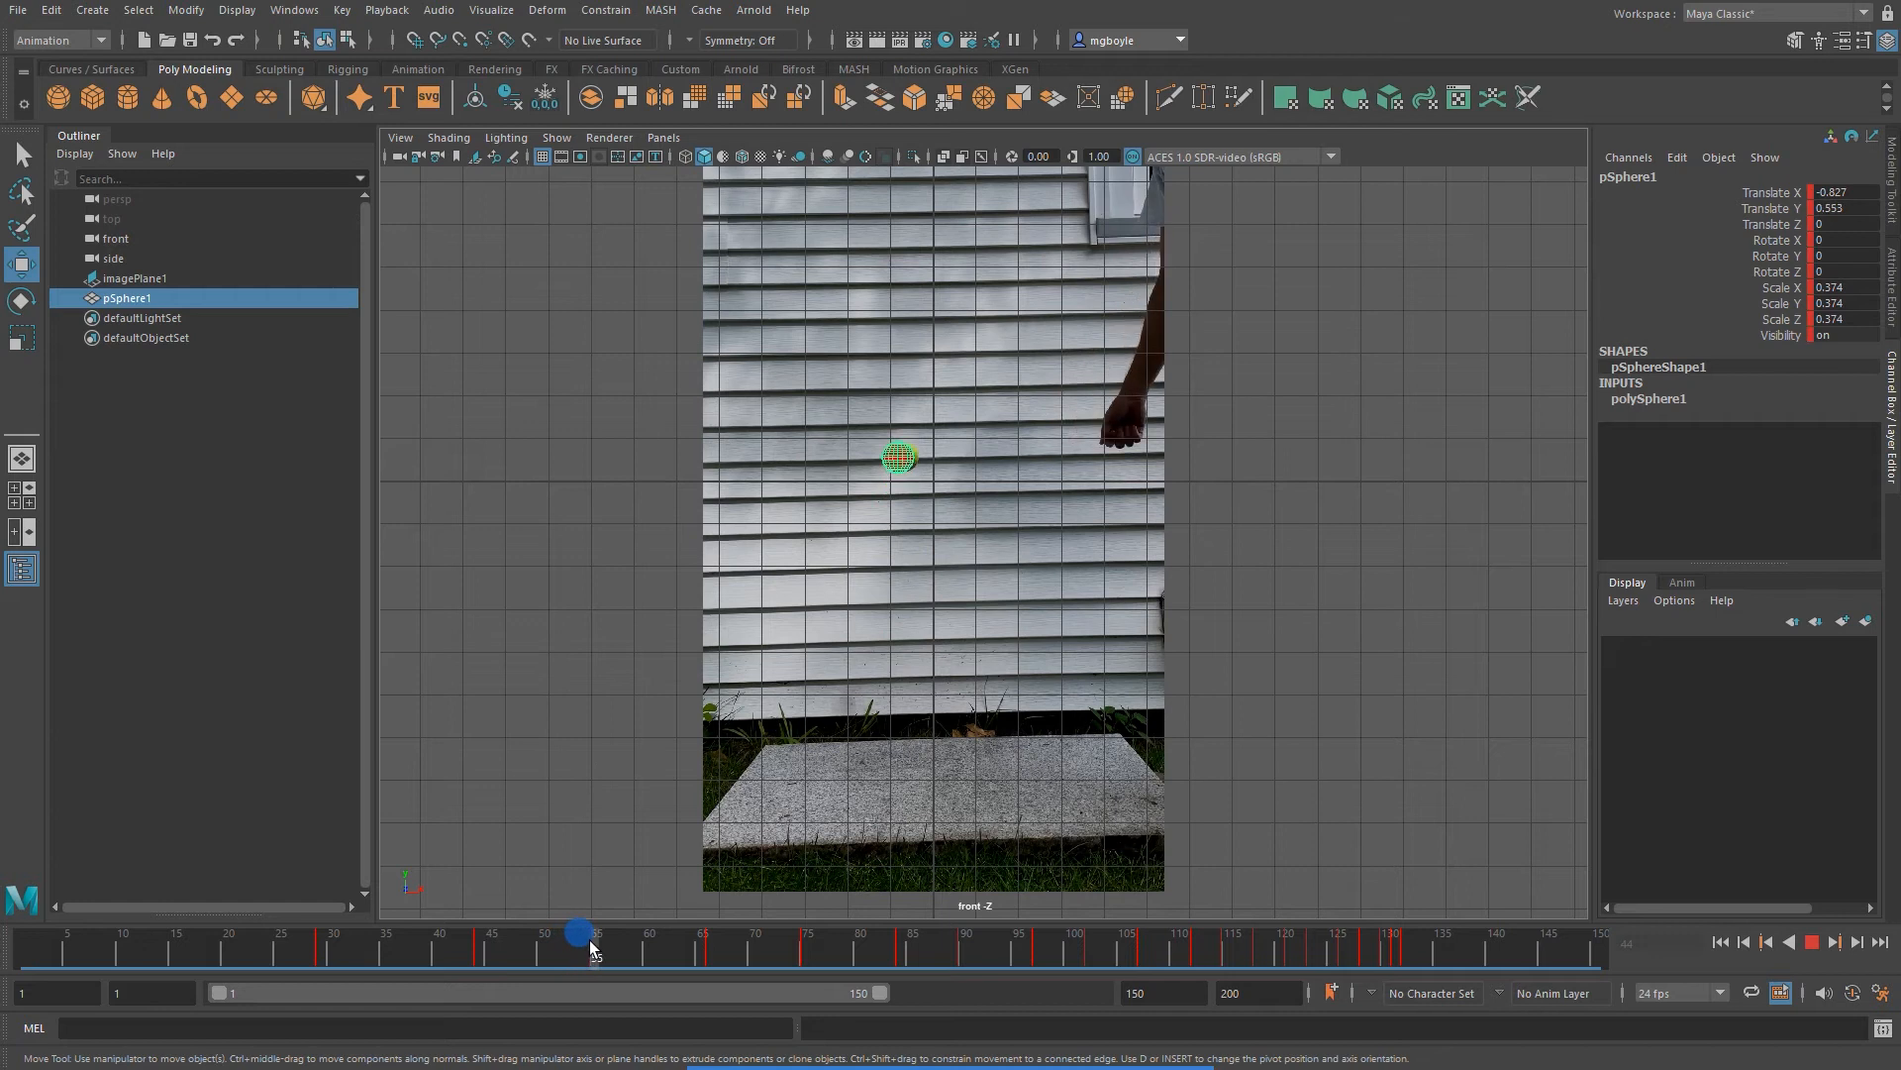
Compare the sphere with the filmed ball at frames 43, 55, 66 and 37
left_click_drag(591, 949, 467, 951)
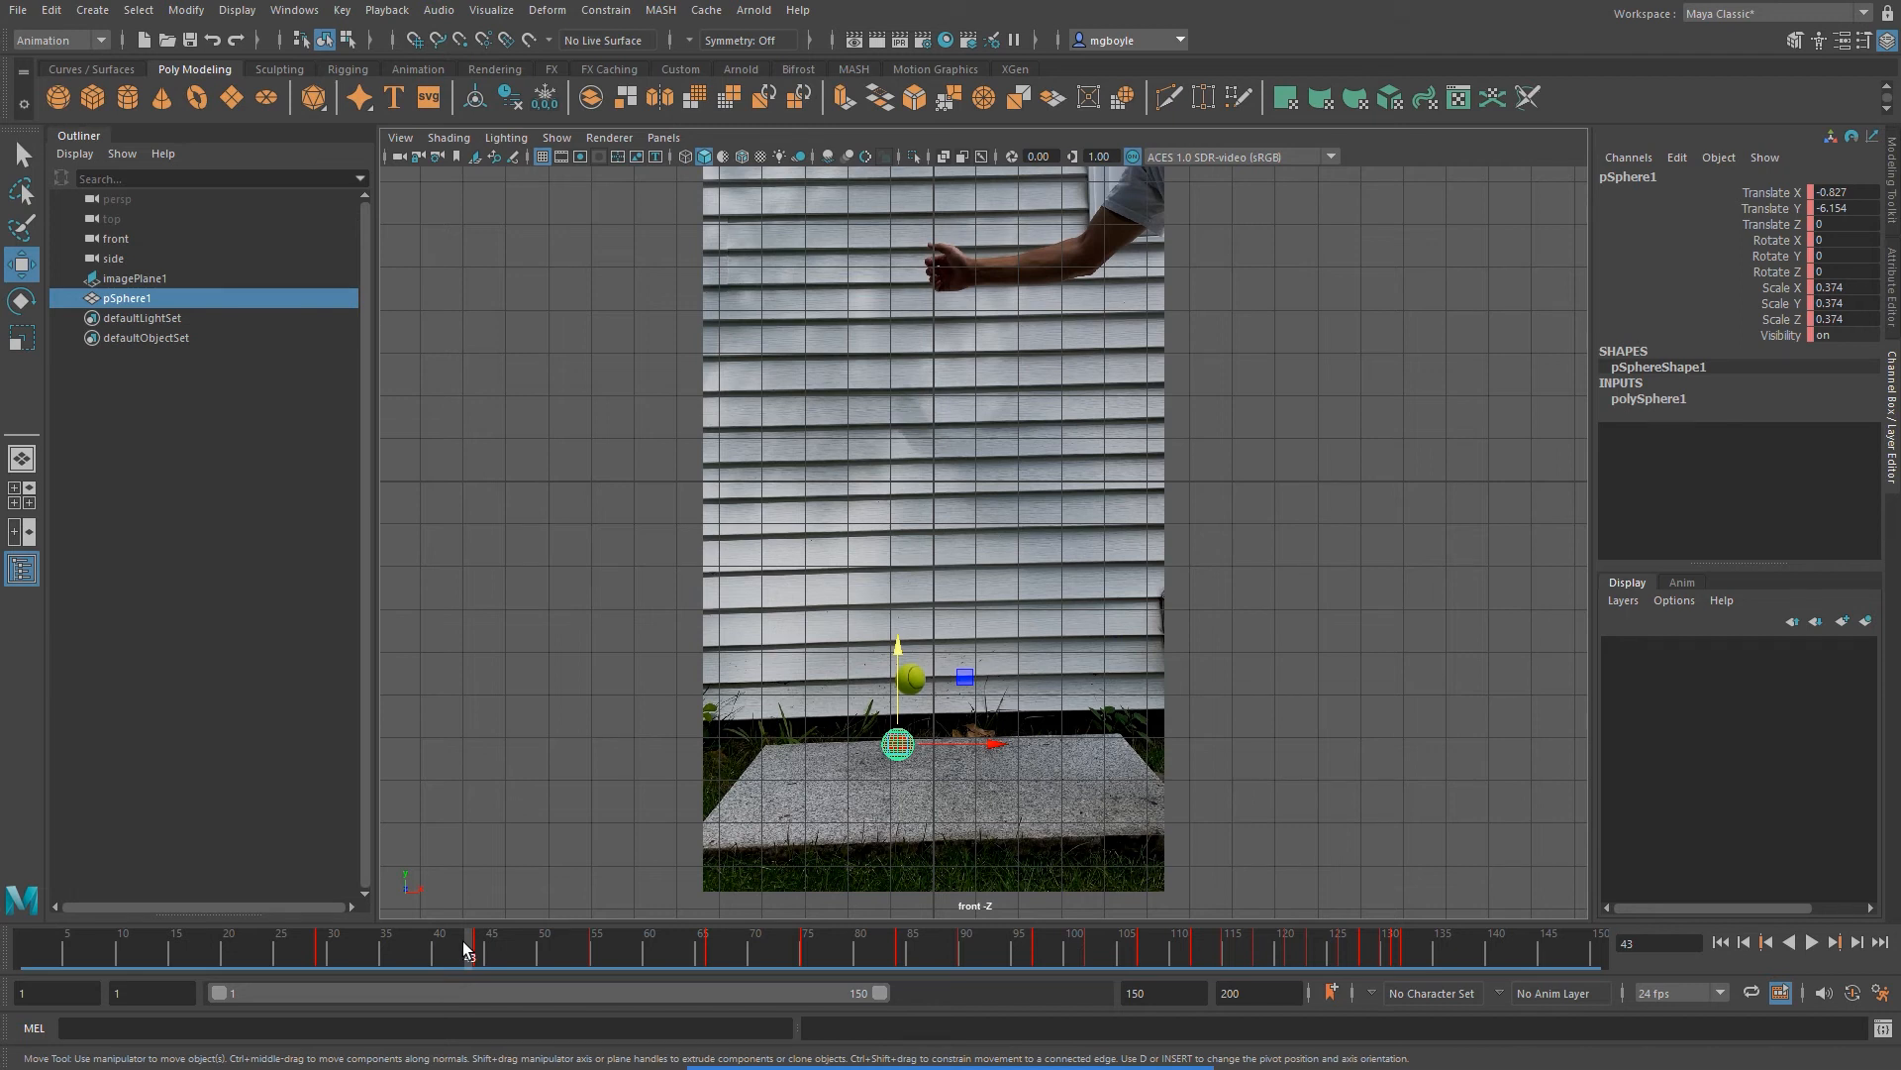
left_click_drag(465, 949, 595, 970)
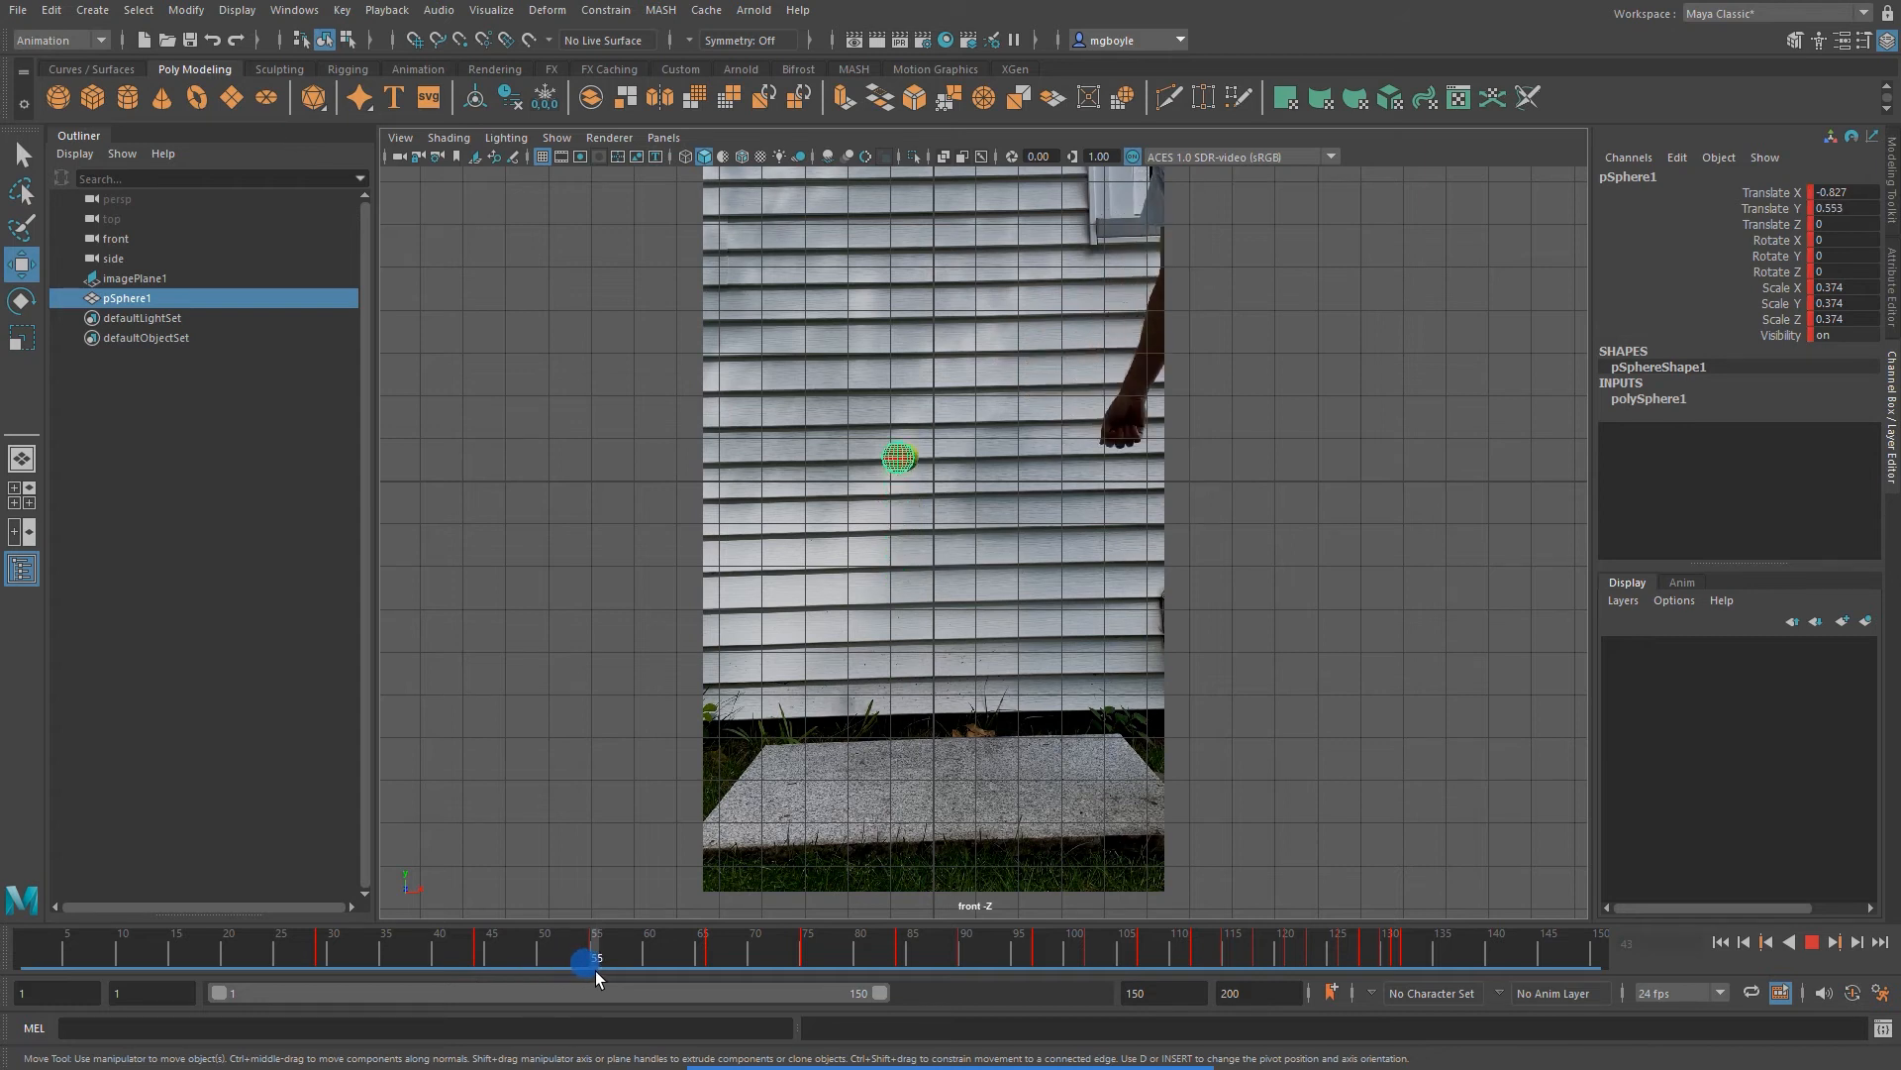
left_click_drag(596, 971, 709, 969)
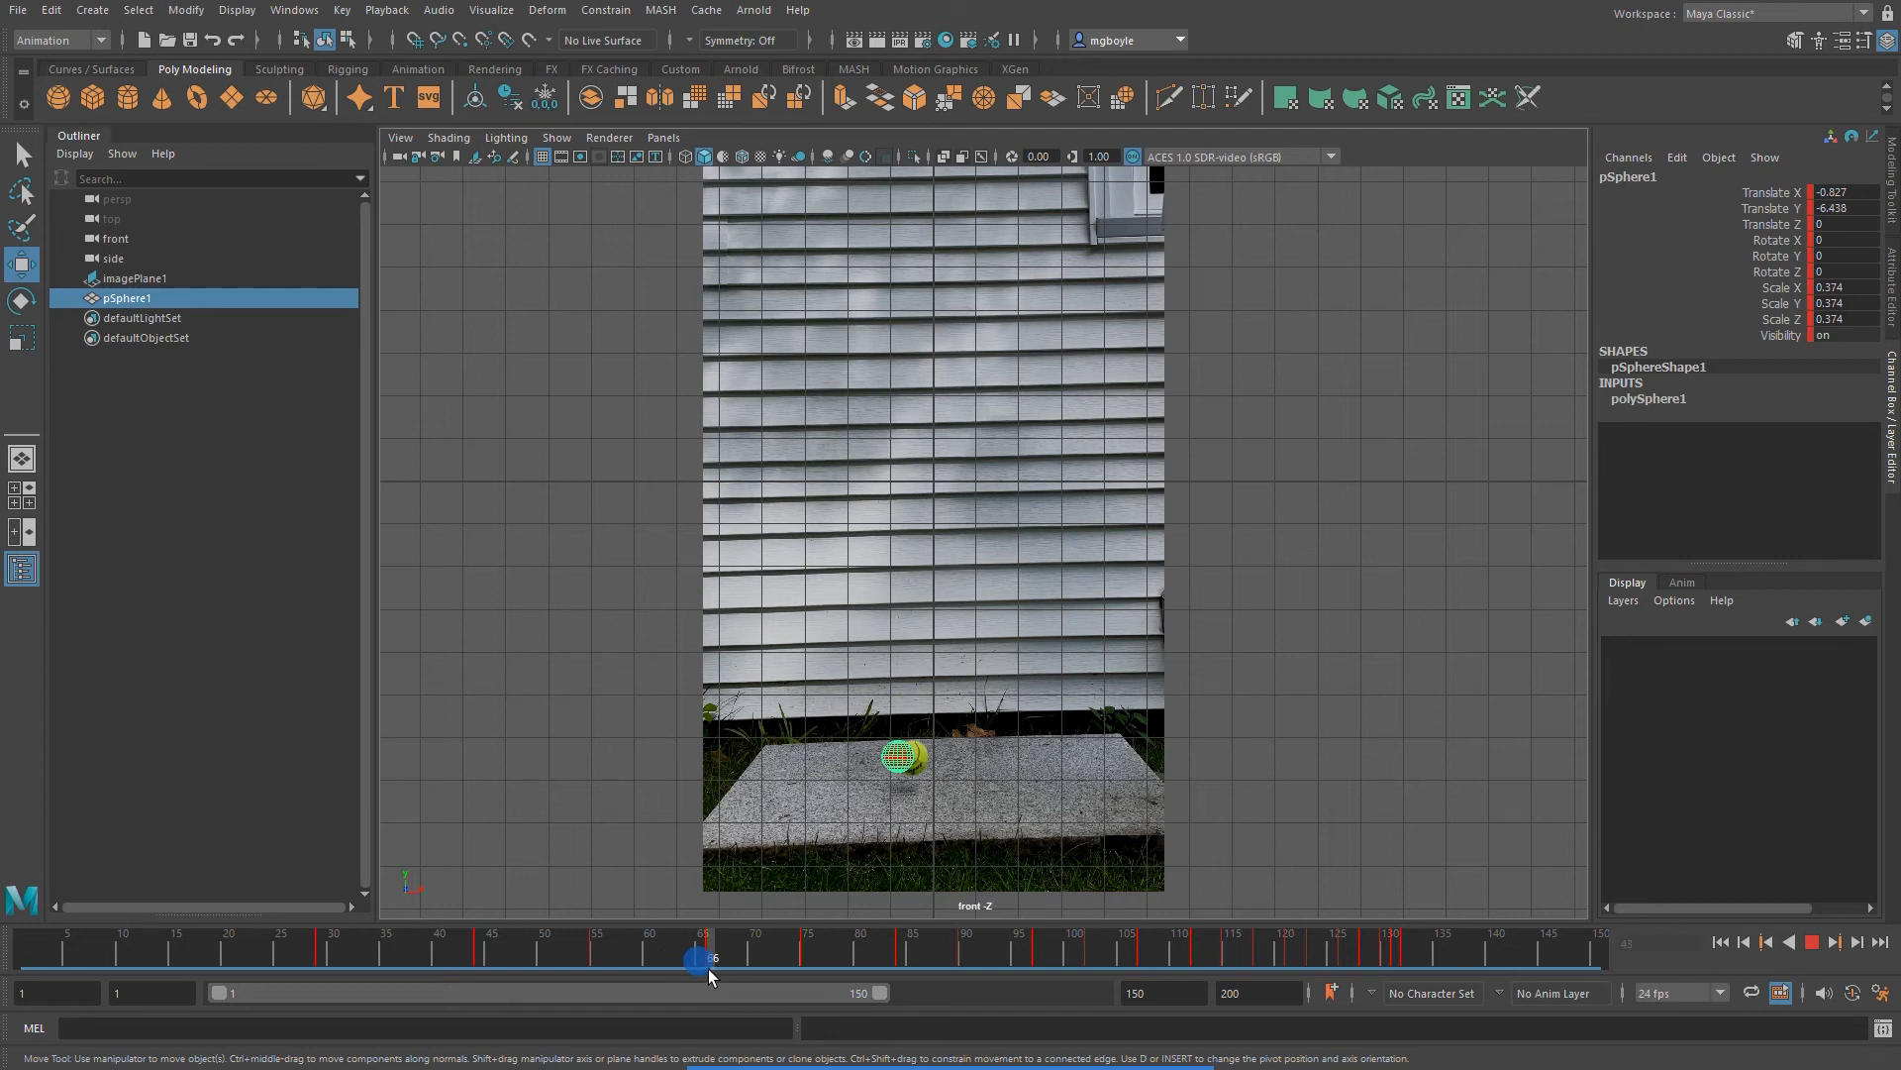
left_click_drag(709, 969, 408, 981)
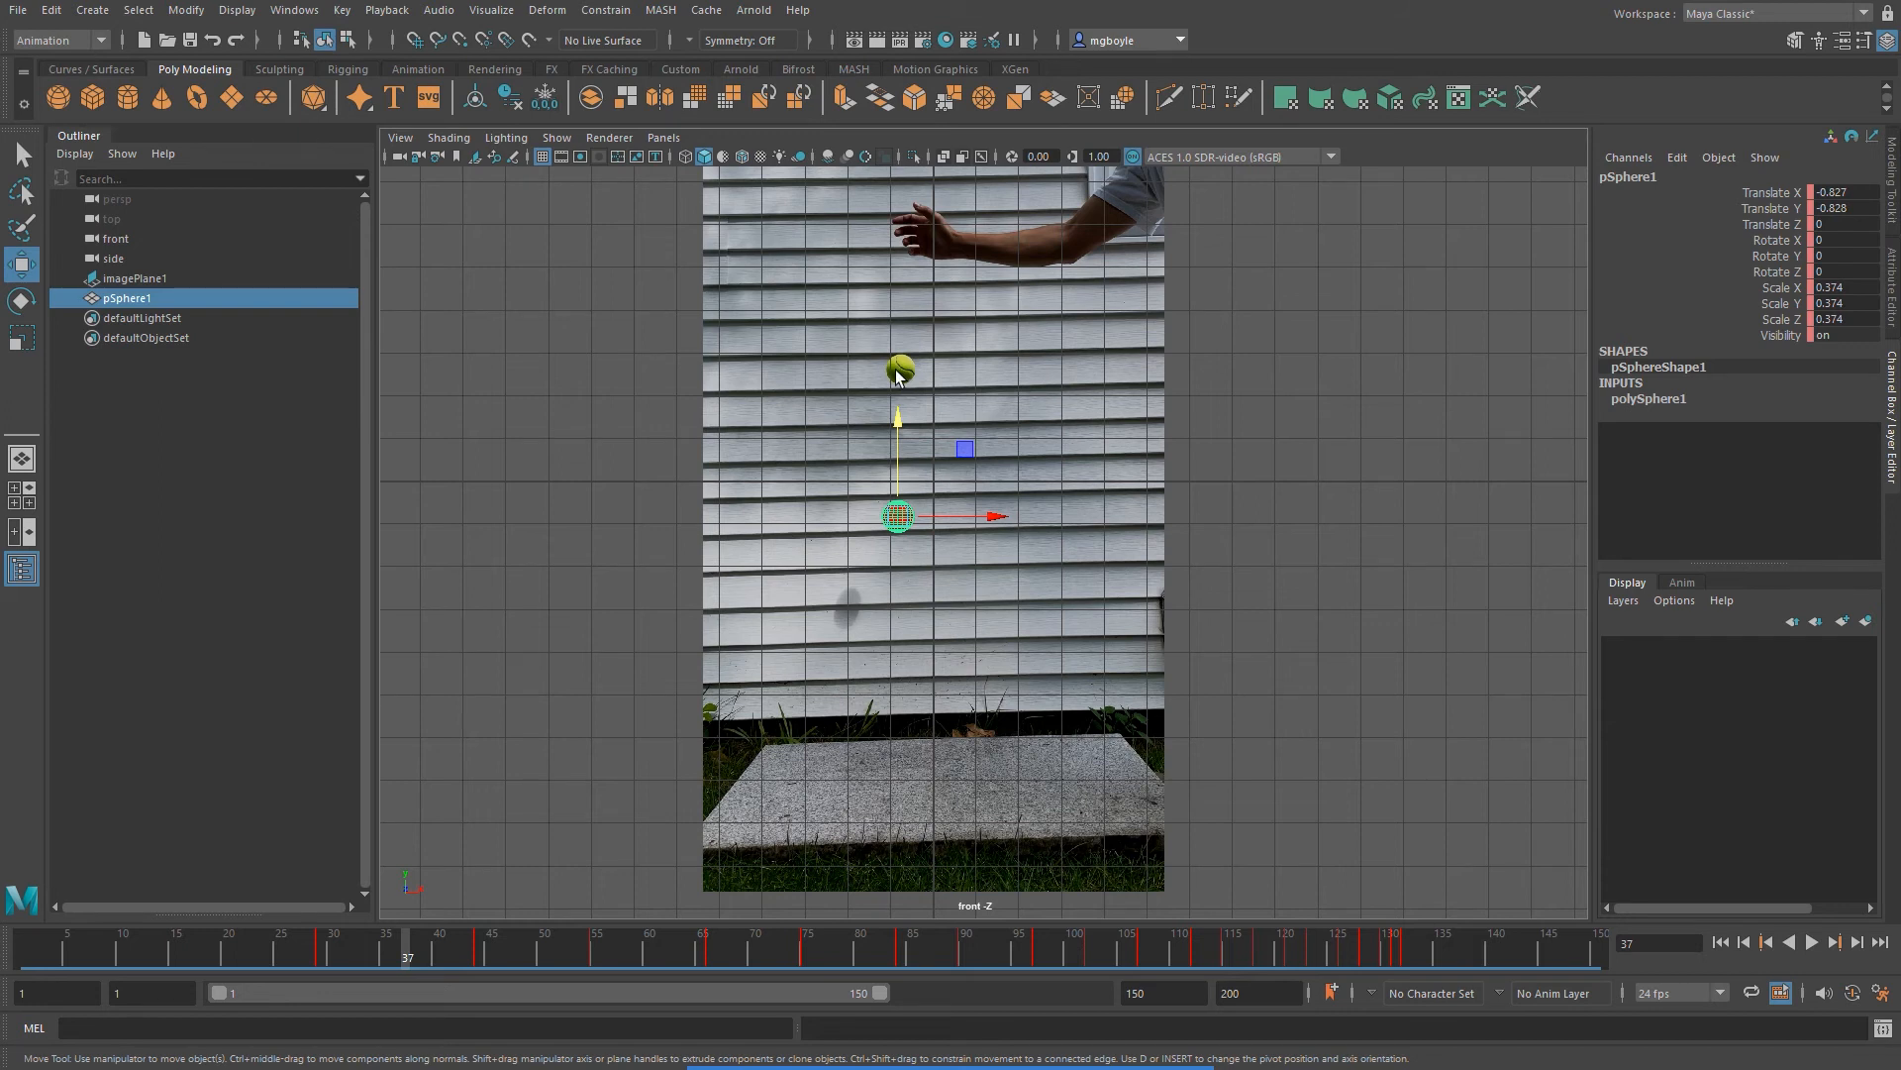
Raise the sphere onto the ball and key it at frame 36 with Translate Y 3.377 and frame 40 with Translate Y -0.471
mouse_move(413, 965)
left_mouse_down()
mouse_move(315, 958)
mouse_move(481, 969)
mouse_move(321, 989)
mouse_move(471, 977)
mouse_move(324, 978)
mouse_move(376, 971)
left_mouse_up()
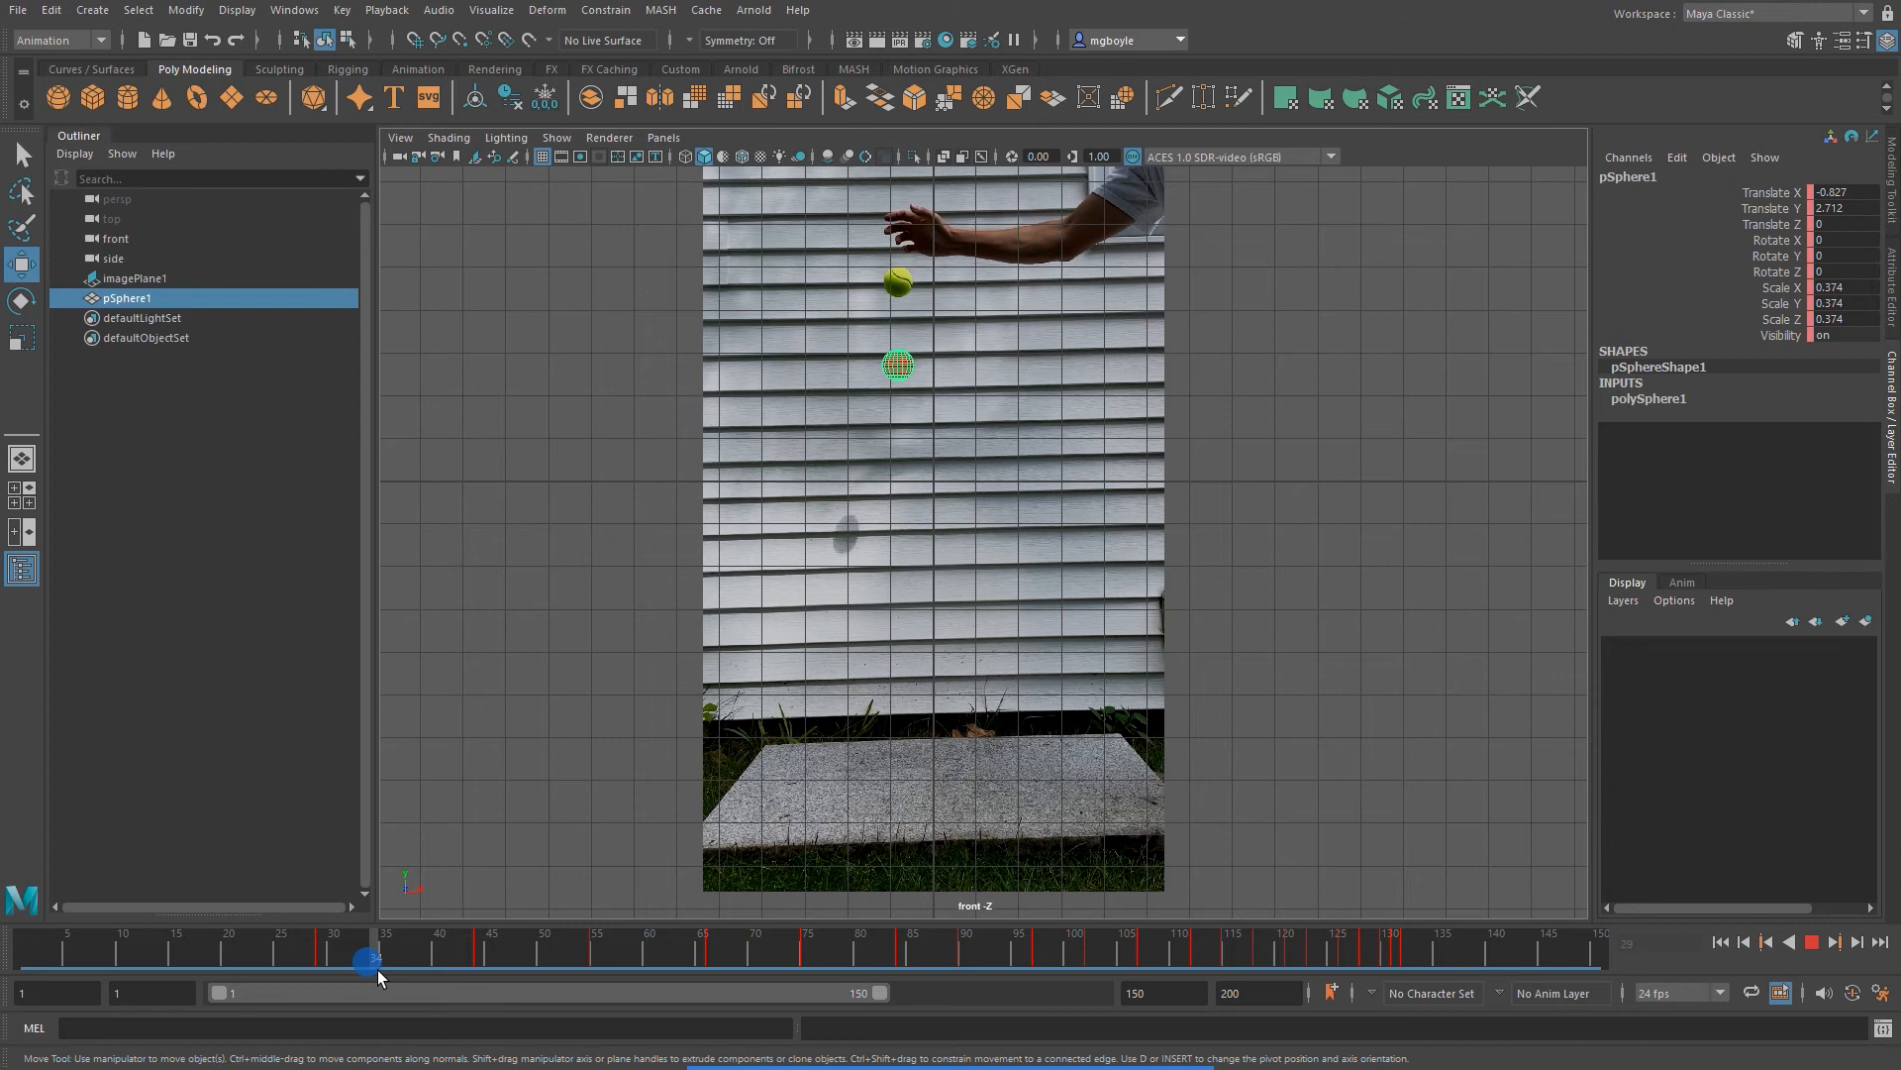
left_click_drag(378, 971, 397, 970)
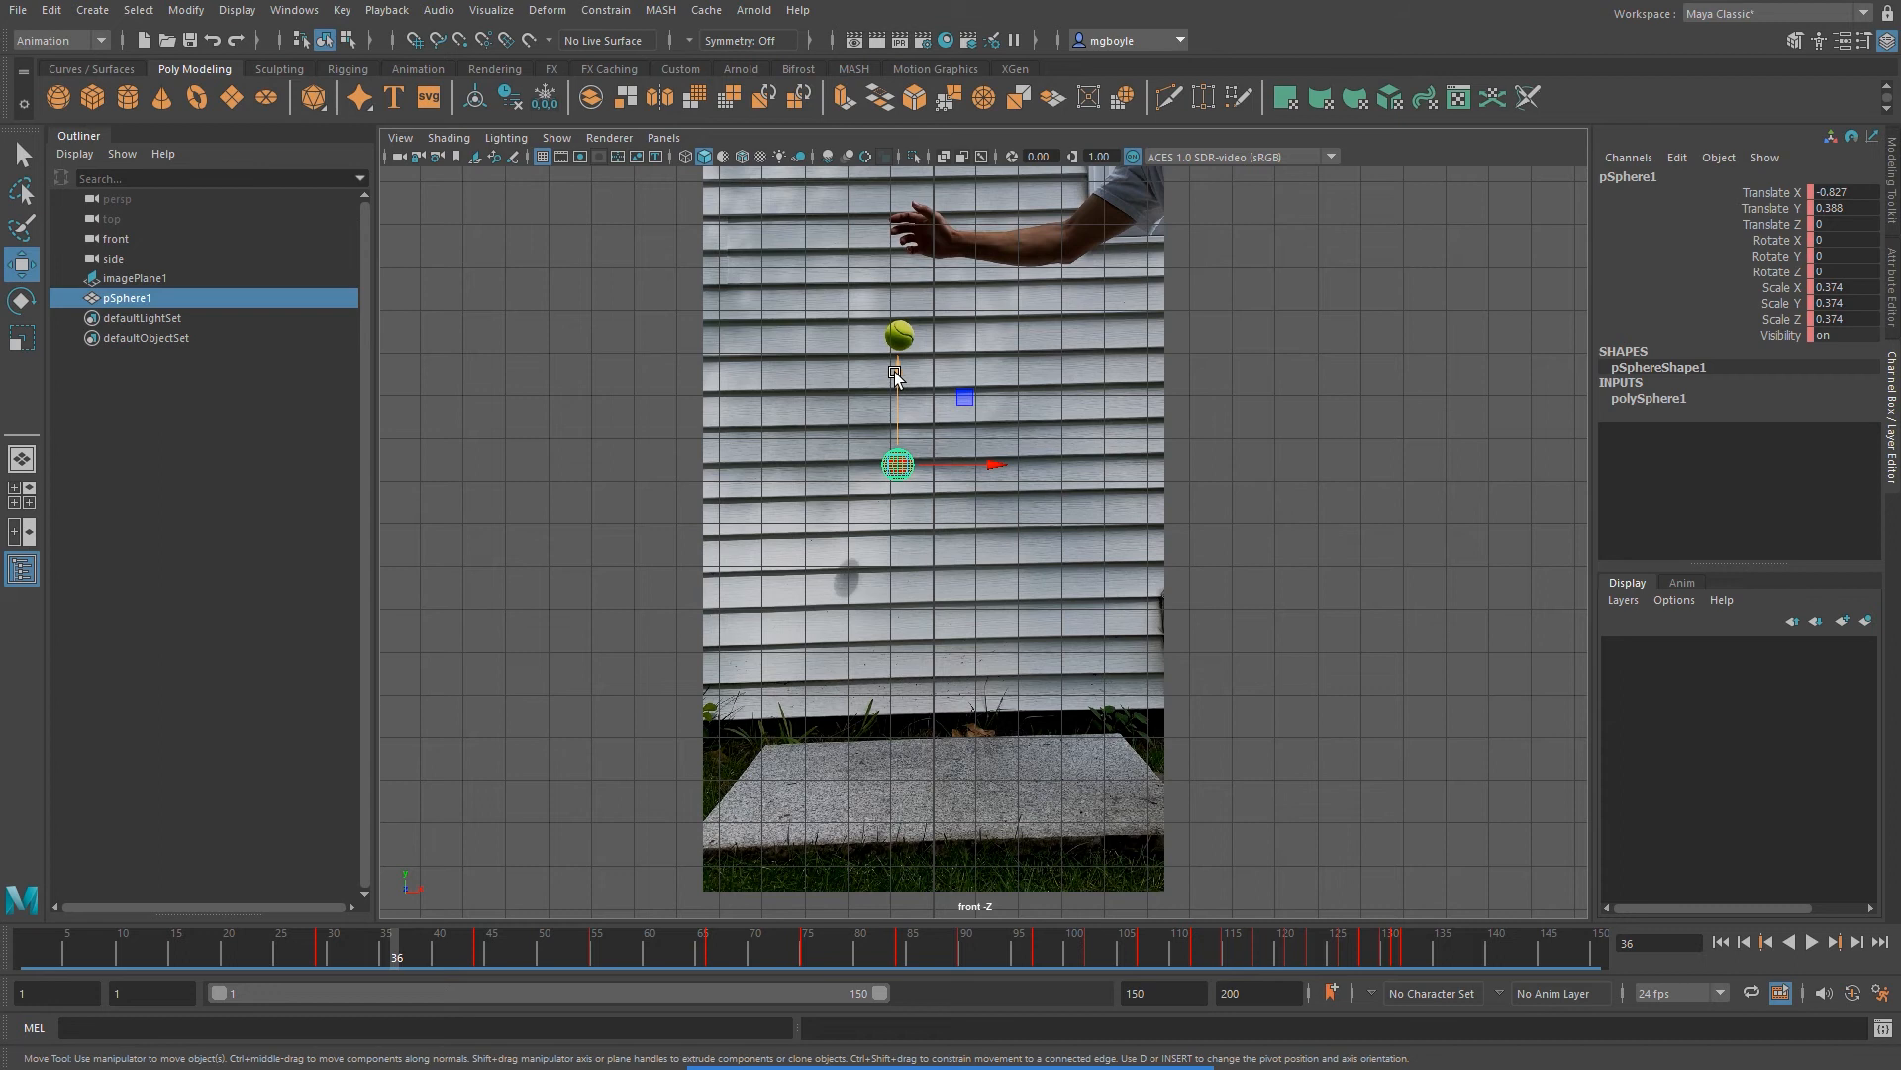
left_click_drag(895, 377, 882, 244)
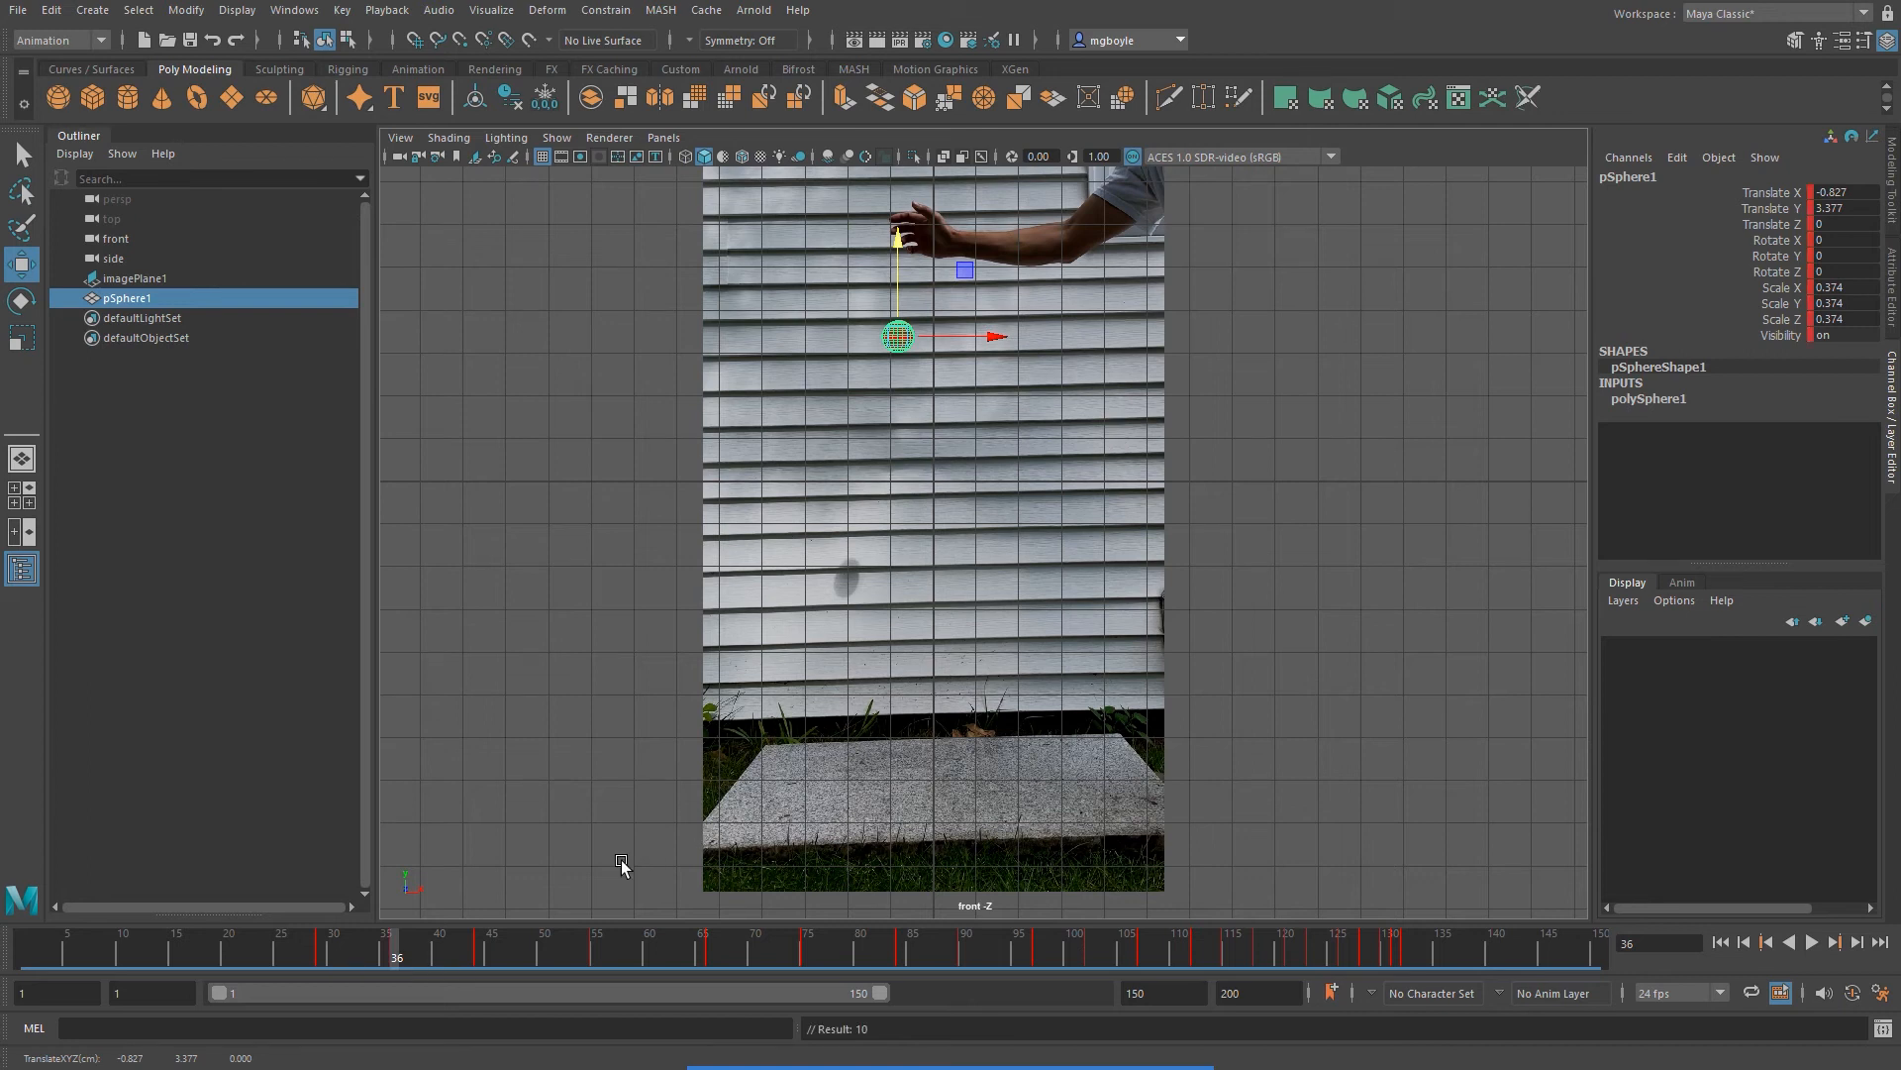
left_click(362, 945)
left_click_drag(369, 949, 437, 928)
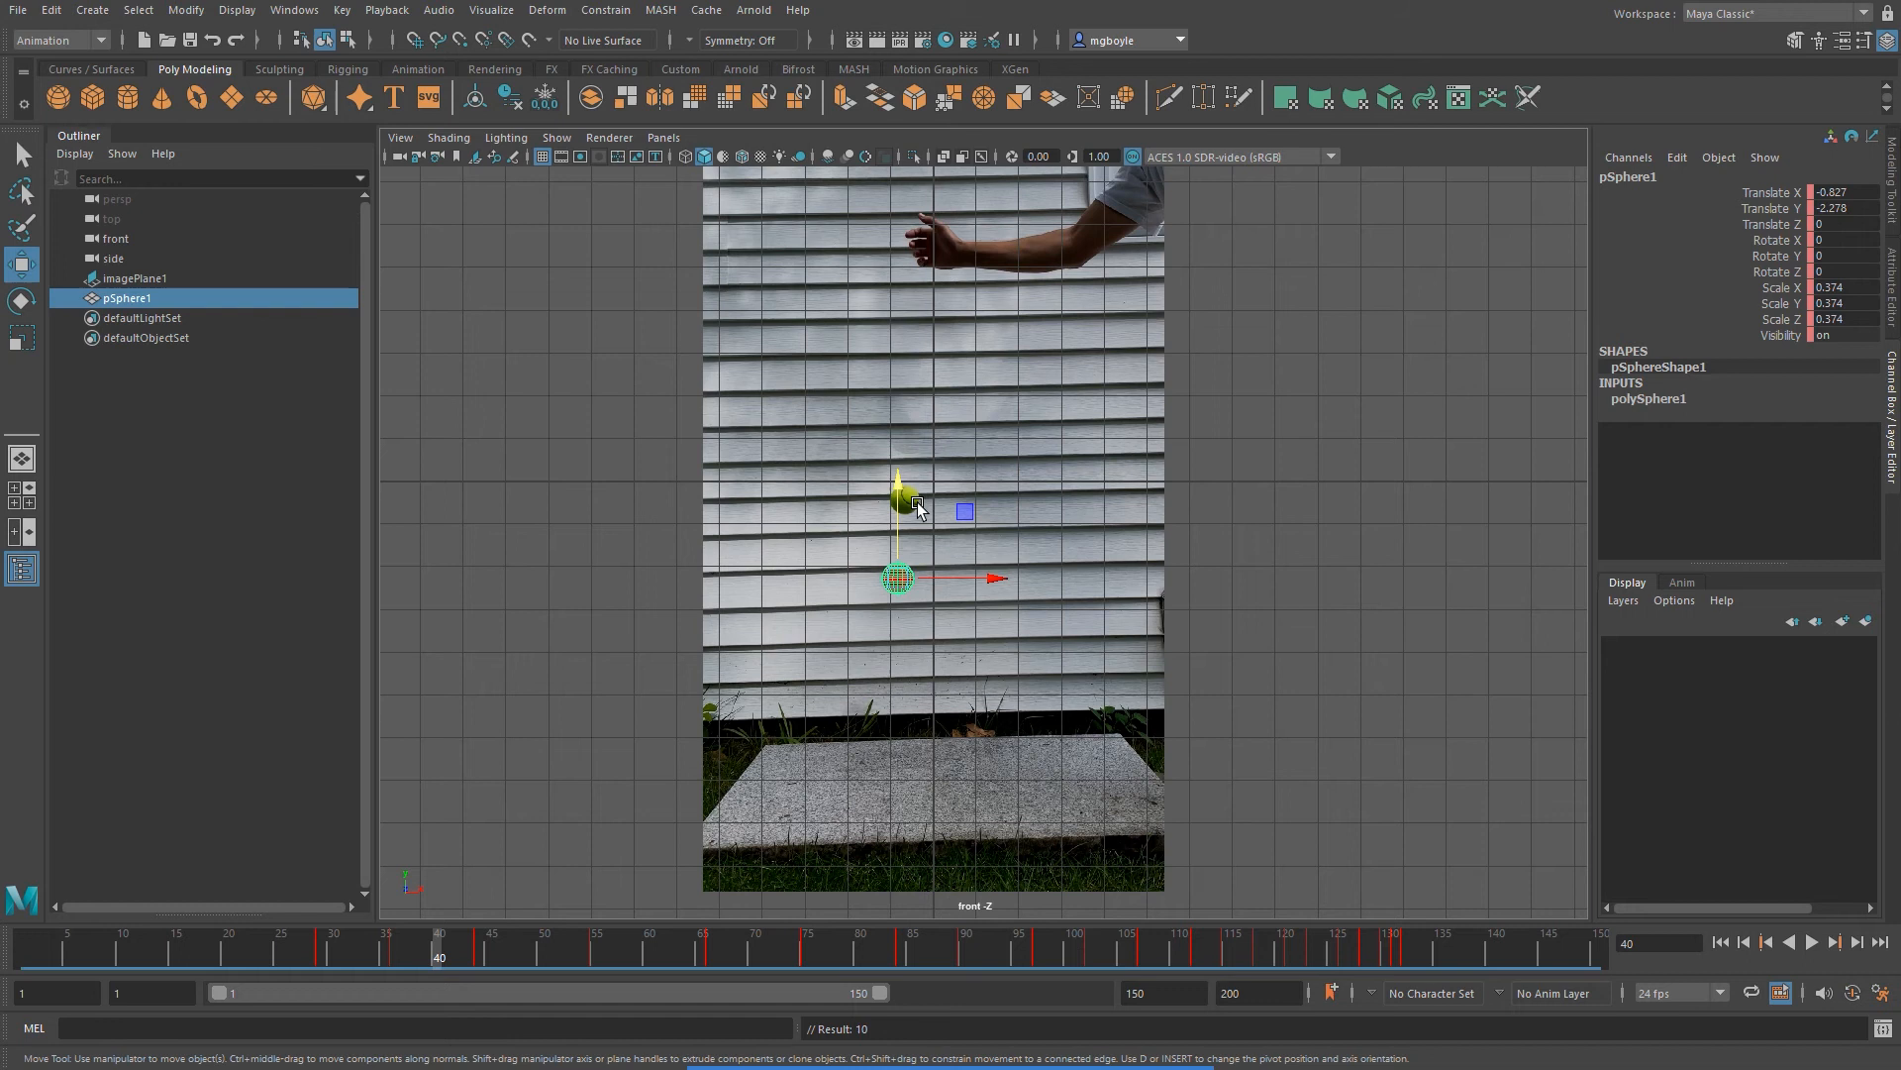
left_click_drag(898, 495, 910, 415)
key("s")
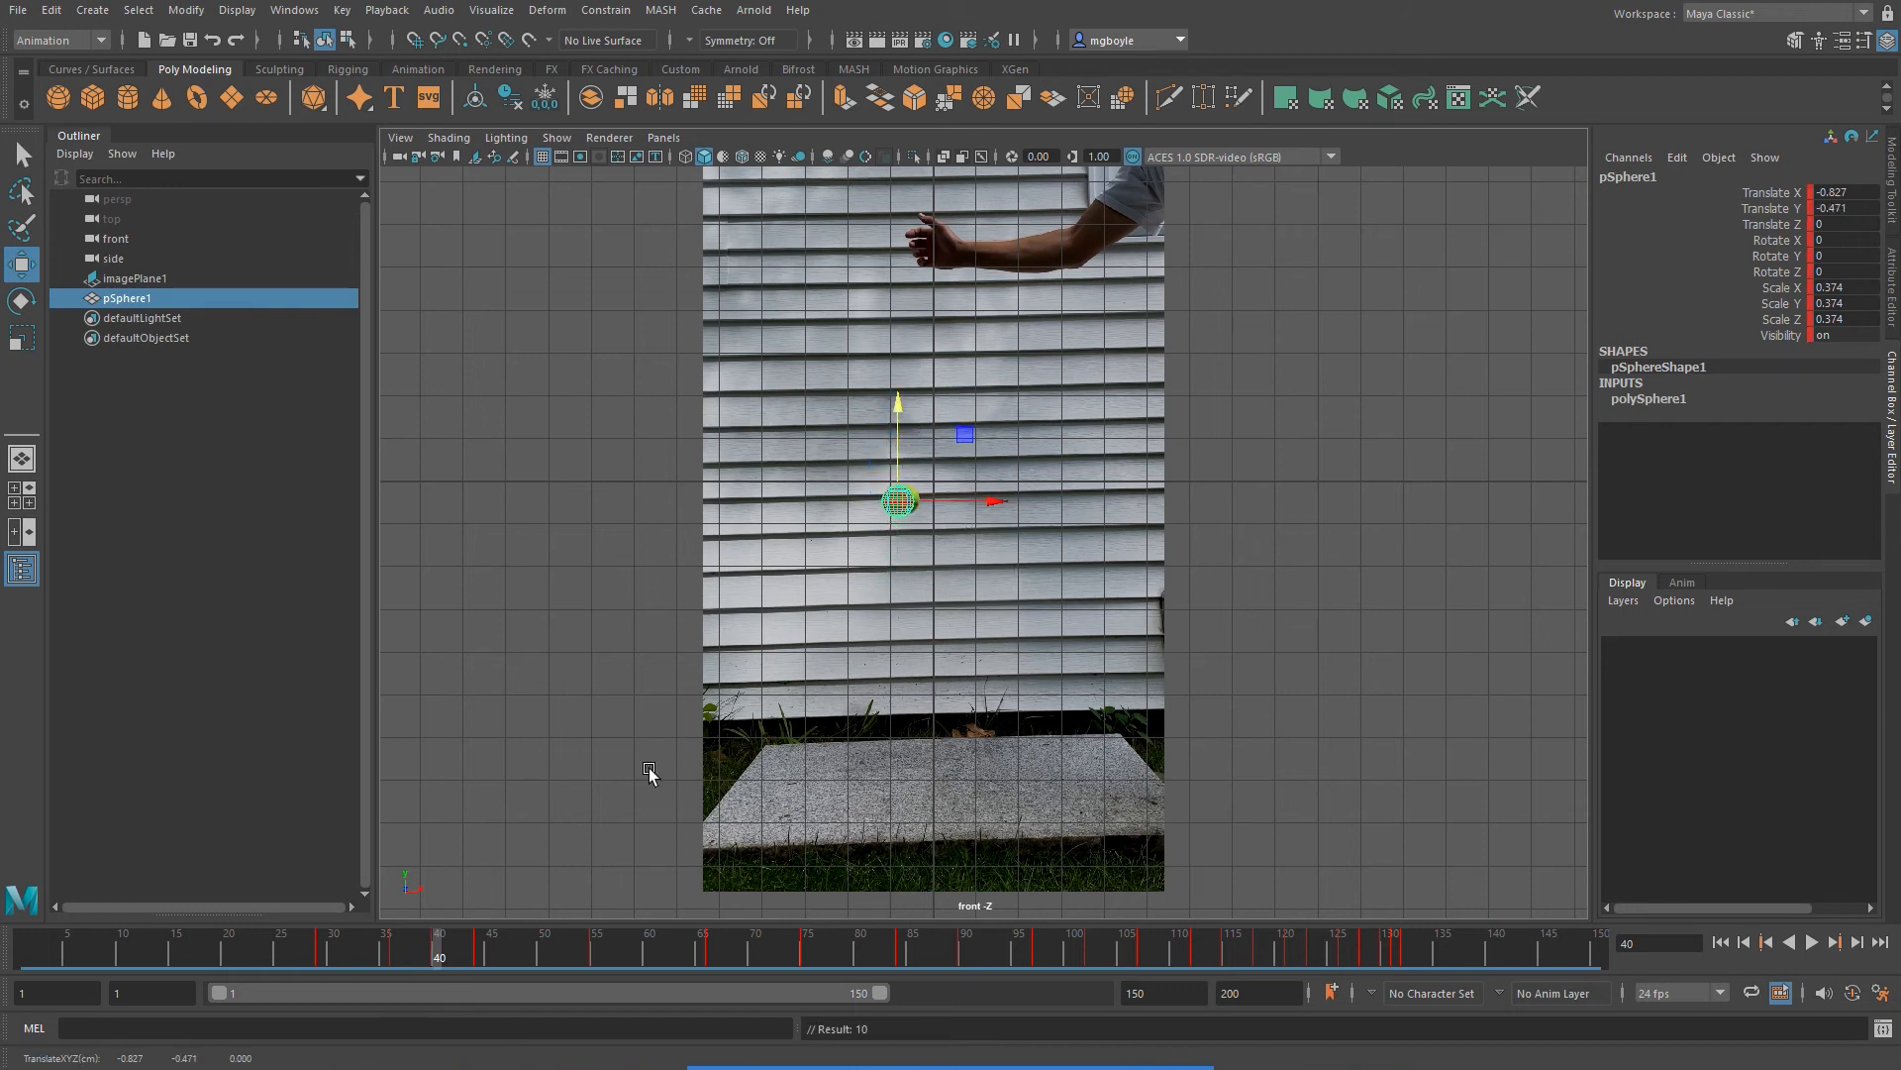
Raise the sphere to the ball at frame 43, key Translate Y at -4.628, and check the drop up to frame 44
left_click_drag(437, 948, 497, 968)
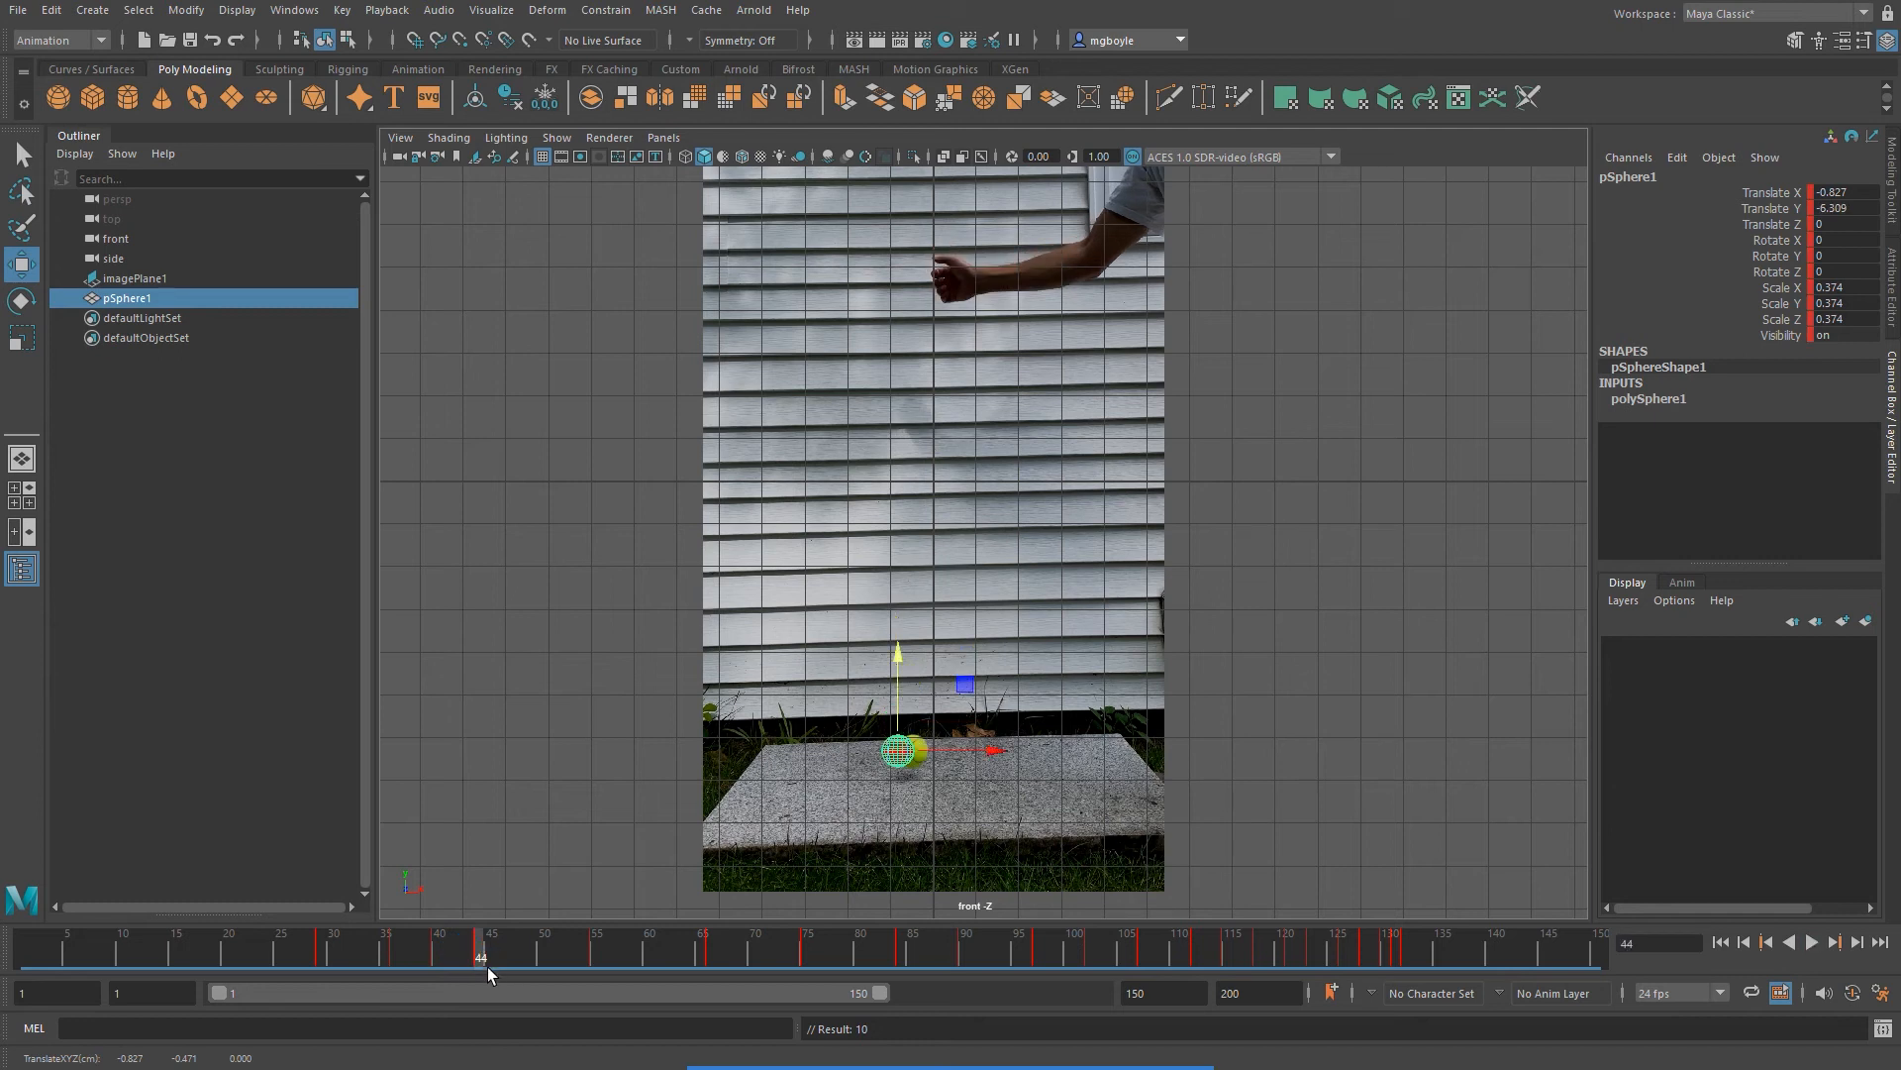
left_click_drag(481, 963, 470, 962)
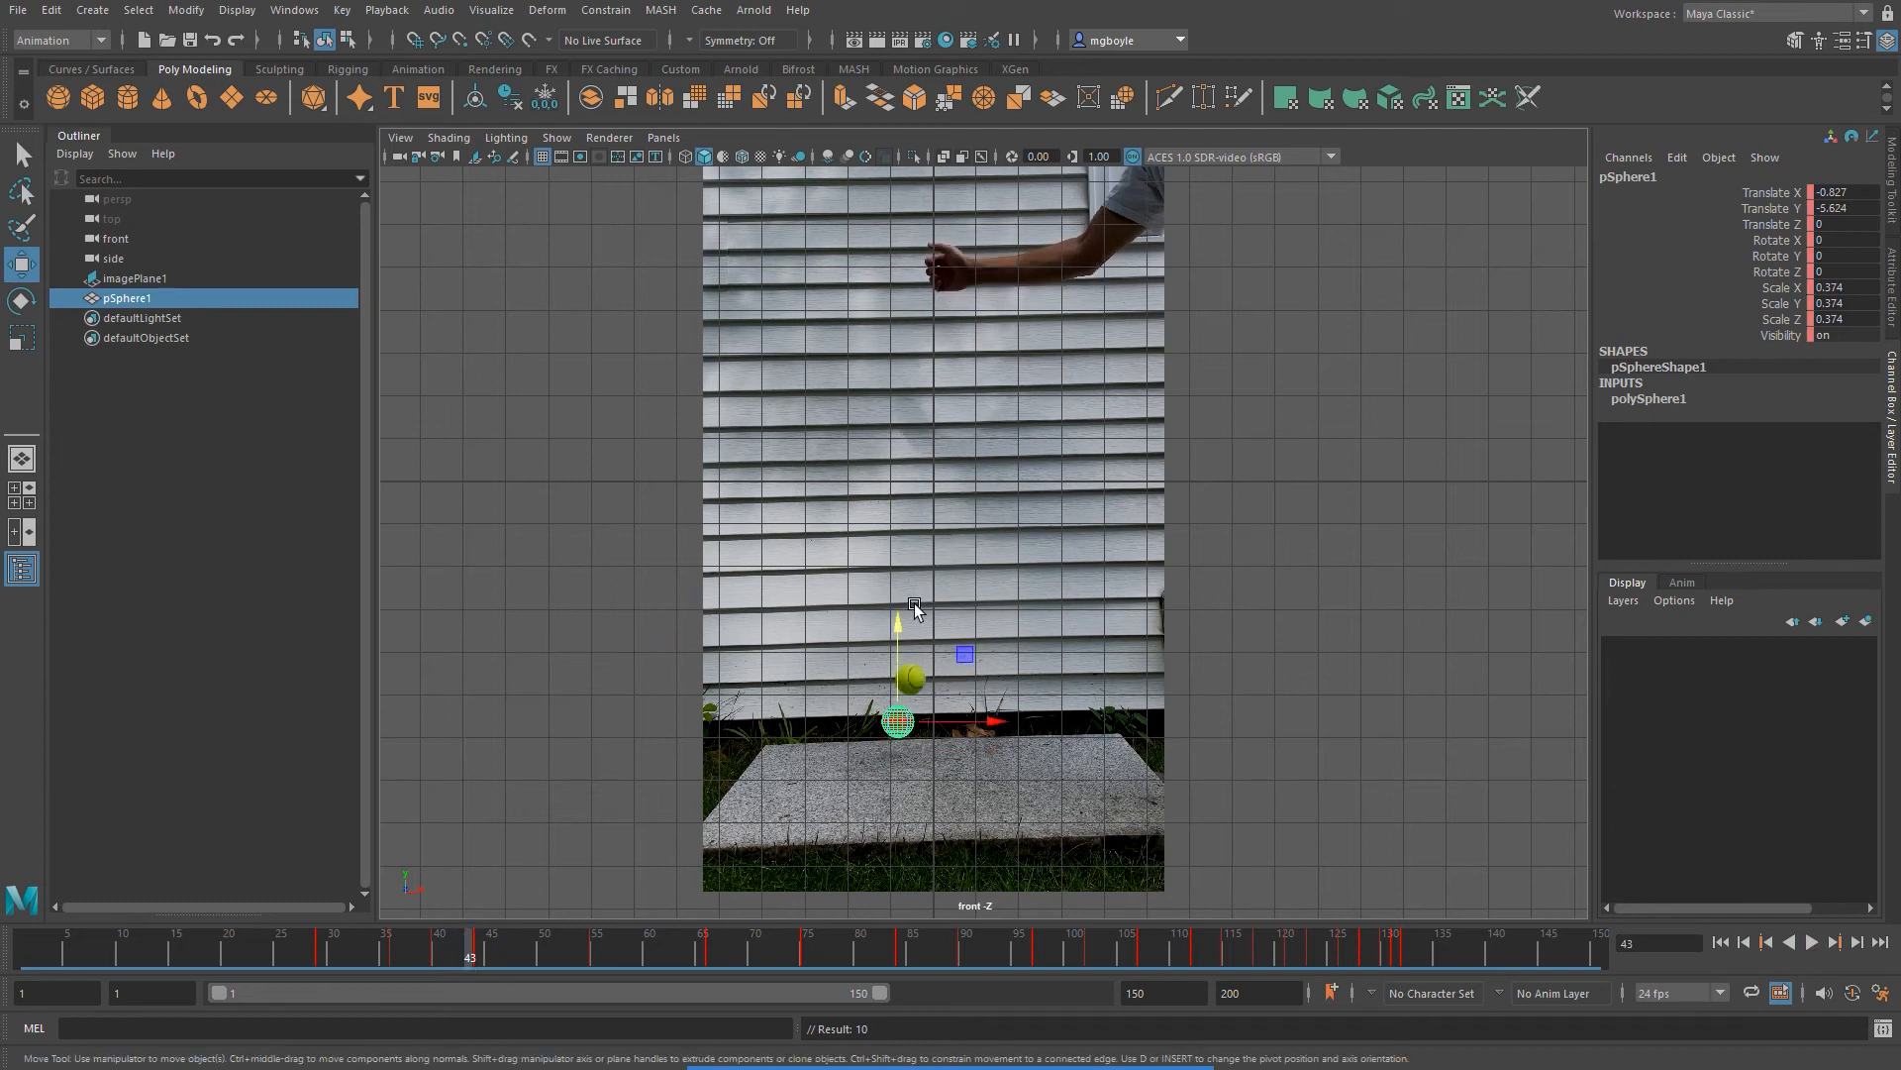
left_click_drag(901, 632, 899, 584)
key("s")
mouse_move(452, 951)
left_mouse_down()
mouse_move(318, 958)
mouse_move(395, 957)
left_mouse_up()
left_click_drag(410, 960, 480, 962)
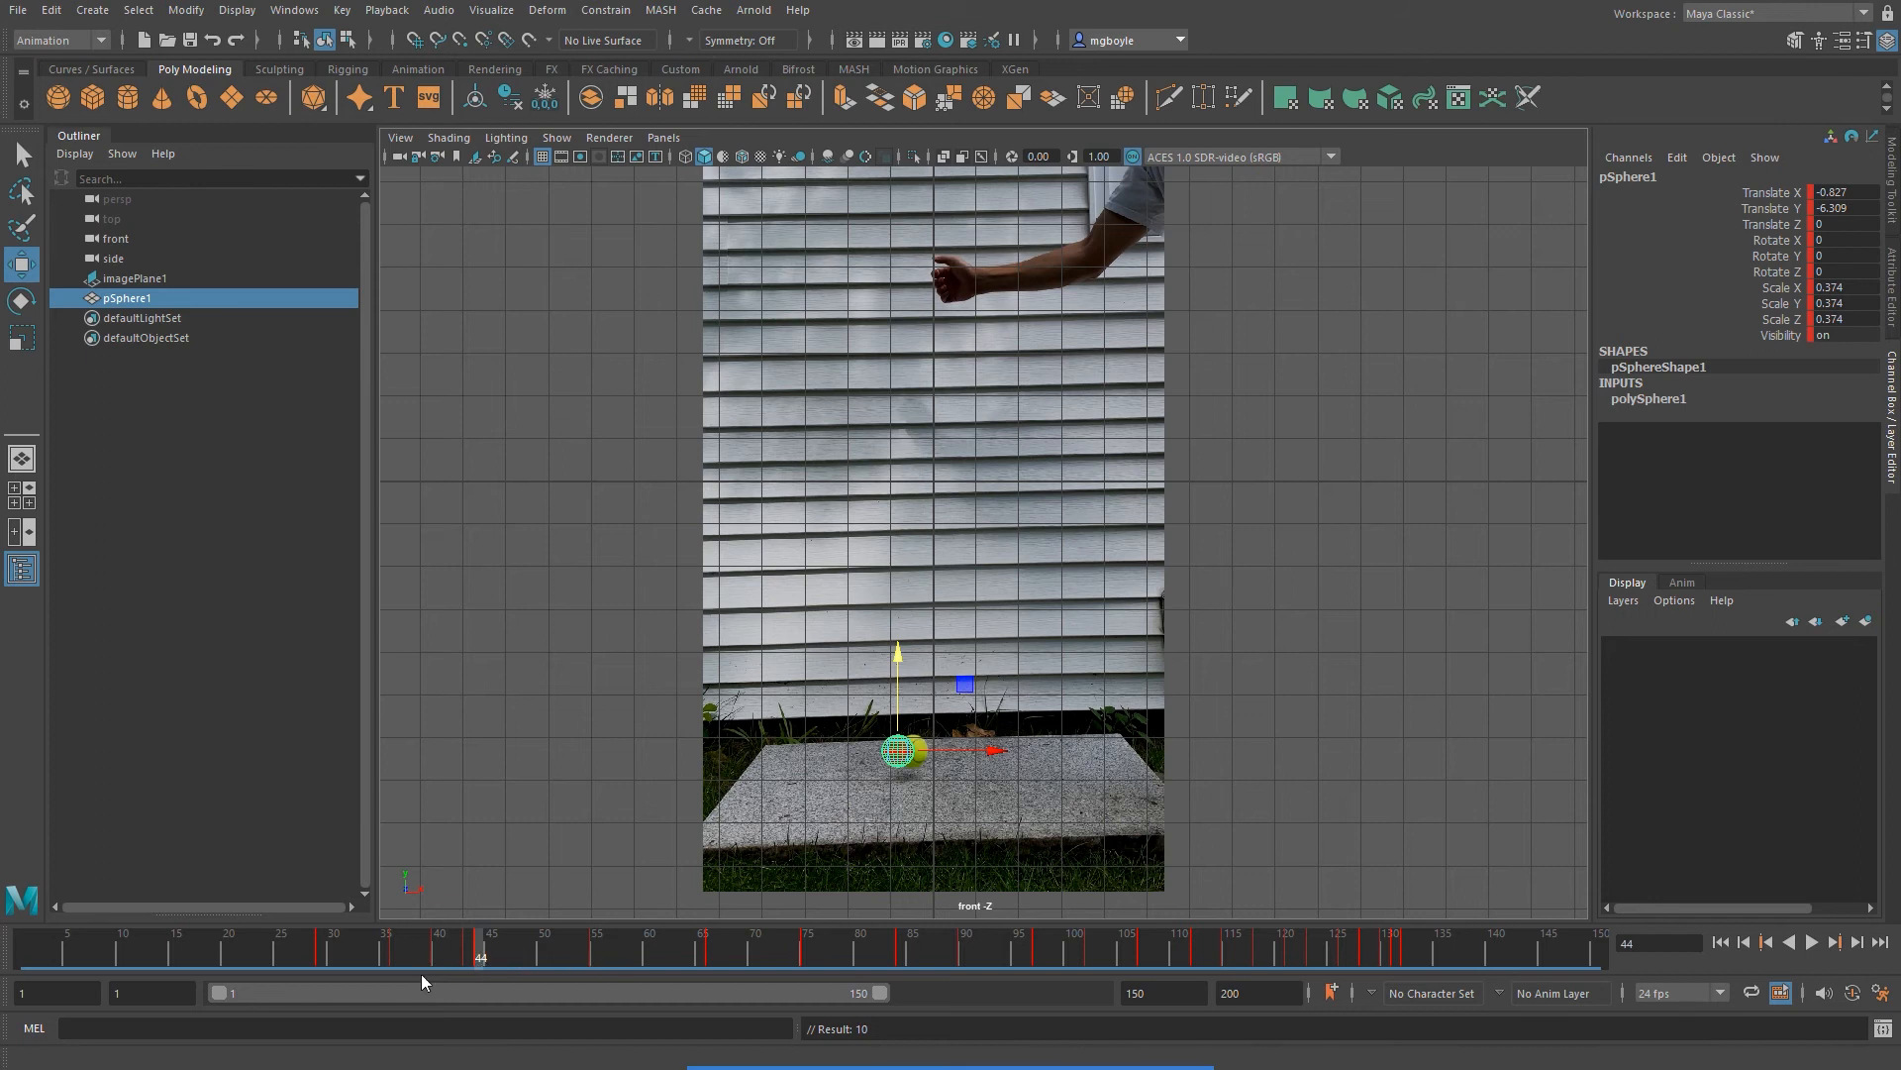
Raise and key the sphere on the first rebound at frame 50 with Translate Y -1.091 and frame 46 with about -4.585
left_click_drag(471, 958, 507, 952)
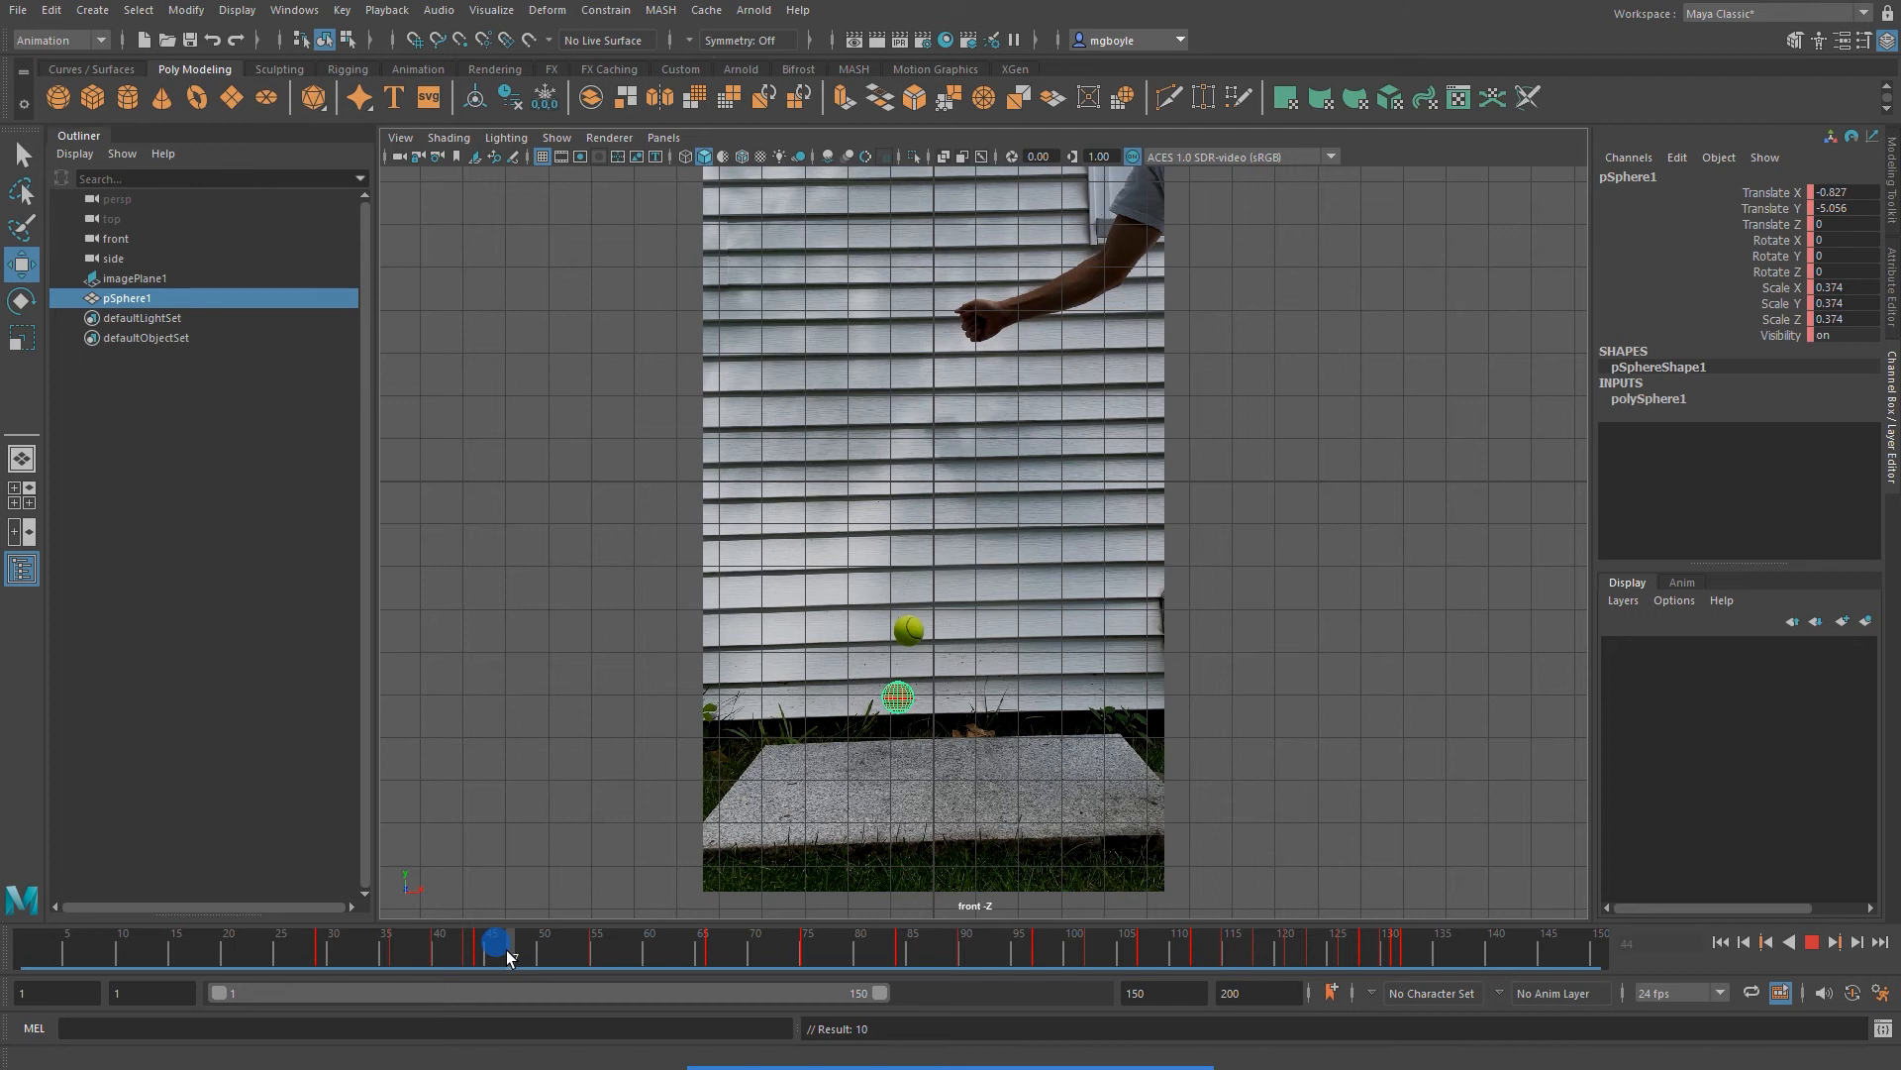
left_click_drag(509, 949, 544, 953)
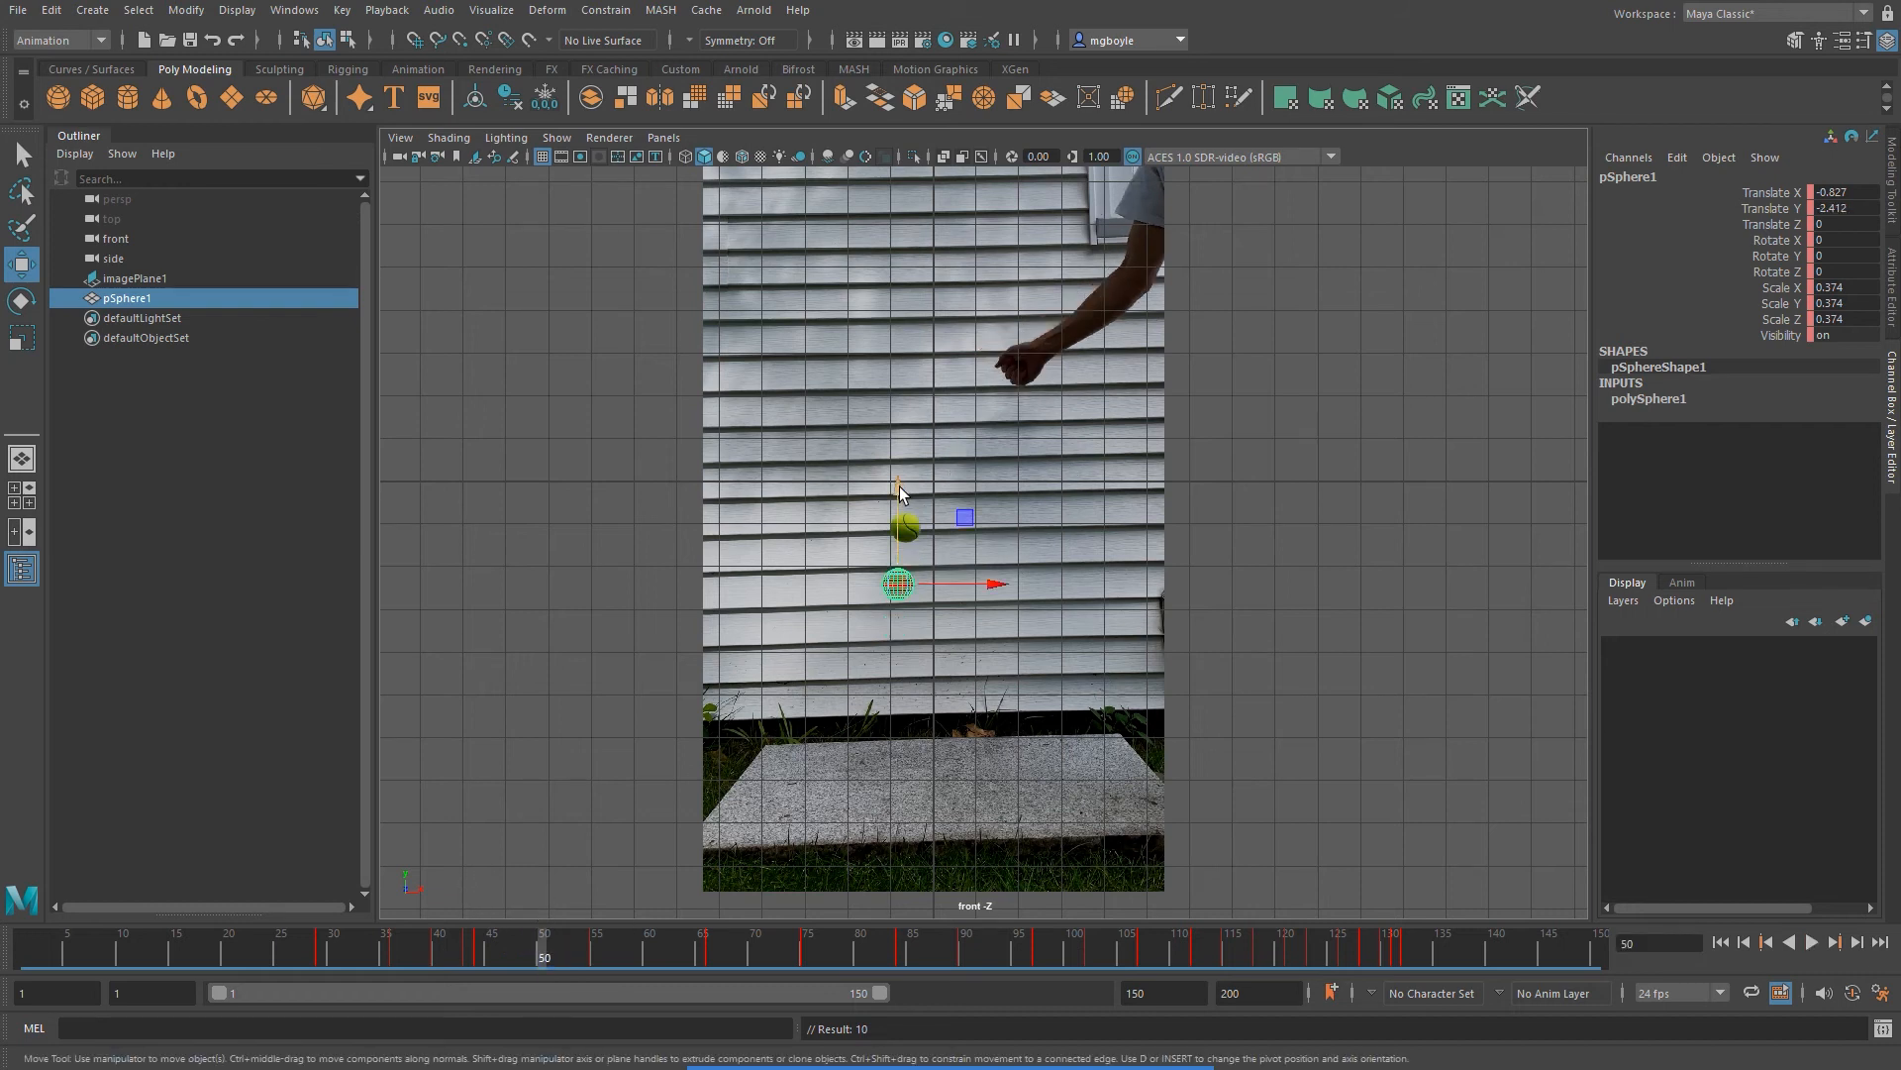
left_click_drag(902, 492, 908, 431)
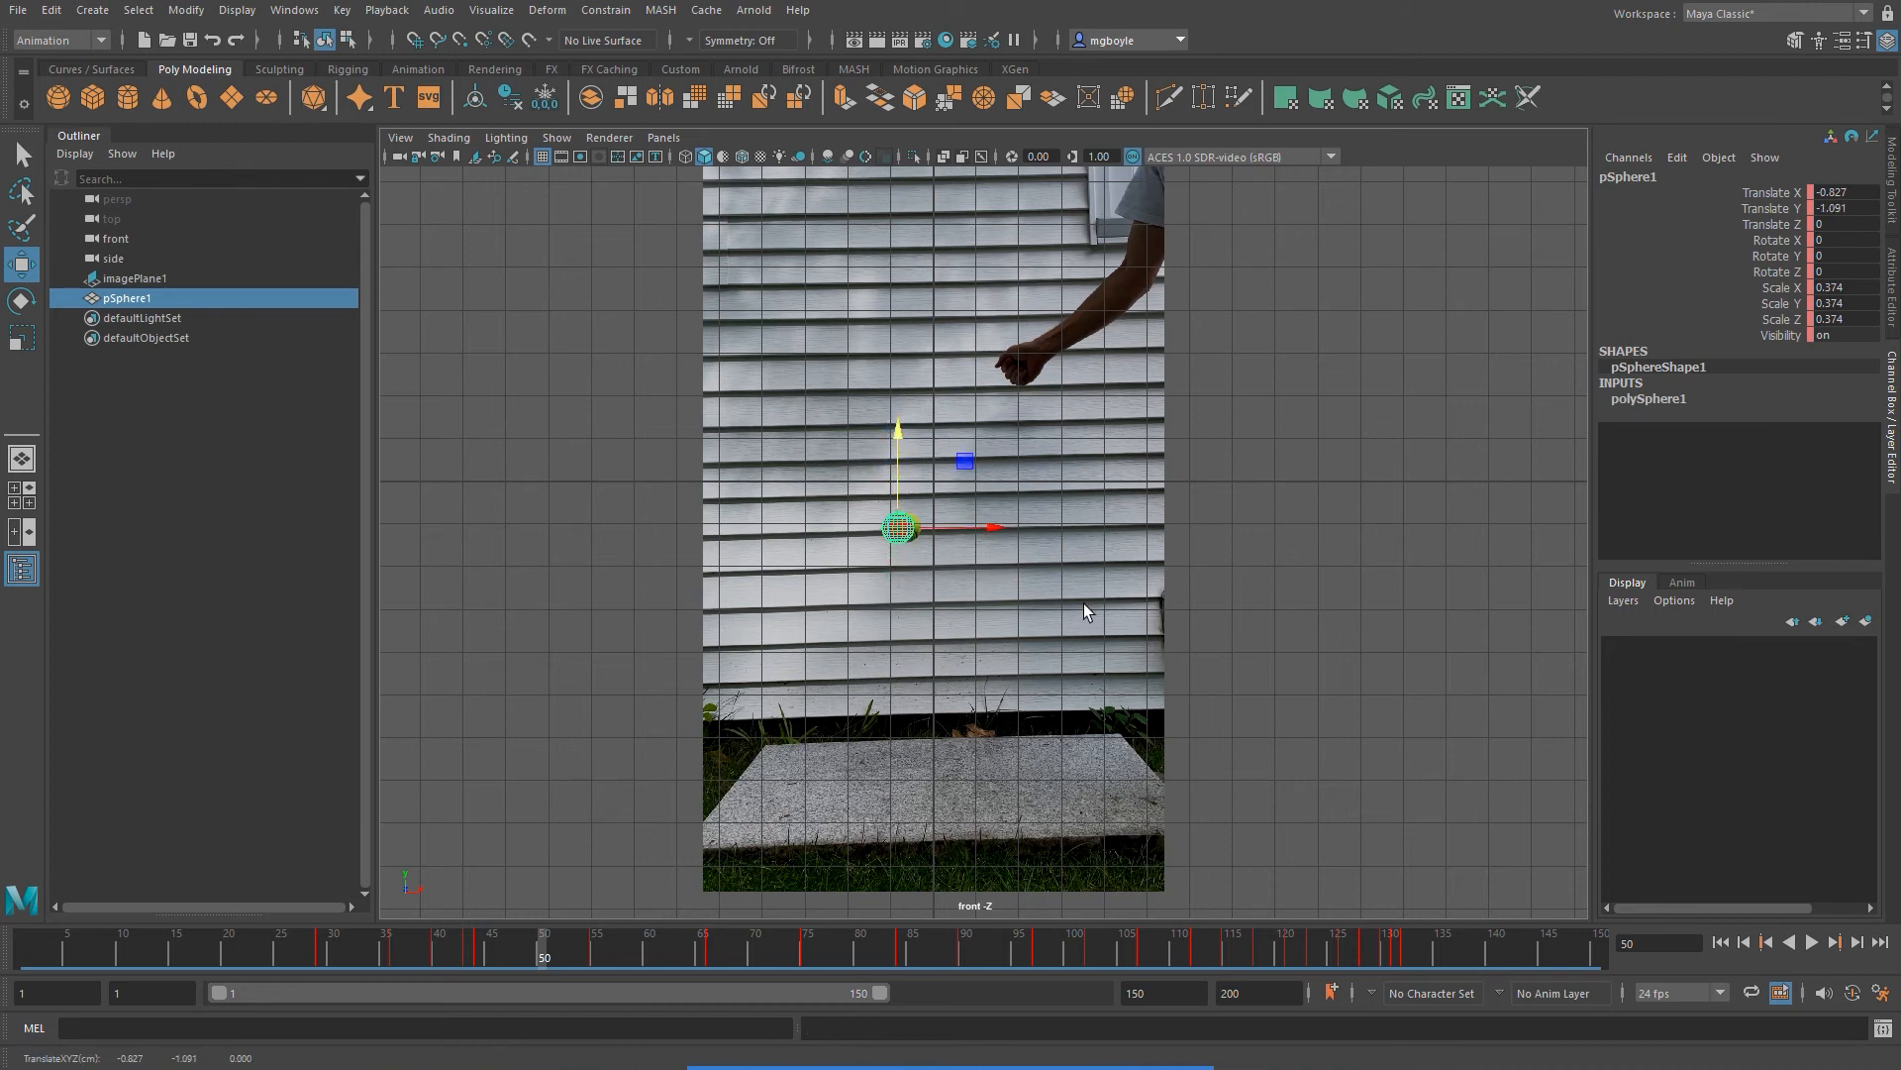
key("s")
left_click_drag(544, 958, 502, 959)
left_click_drag(896, 592, 896, 573)
key("s")
key("alt+v")
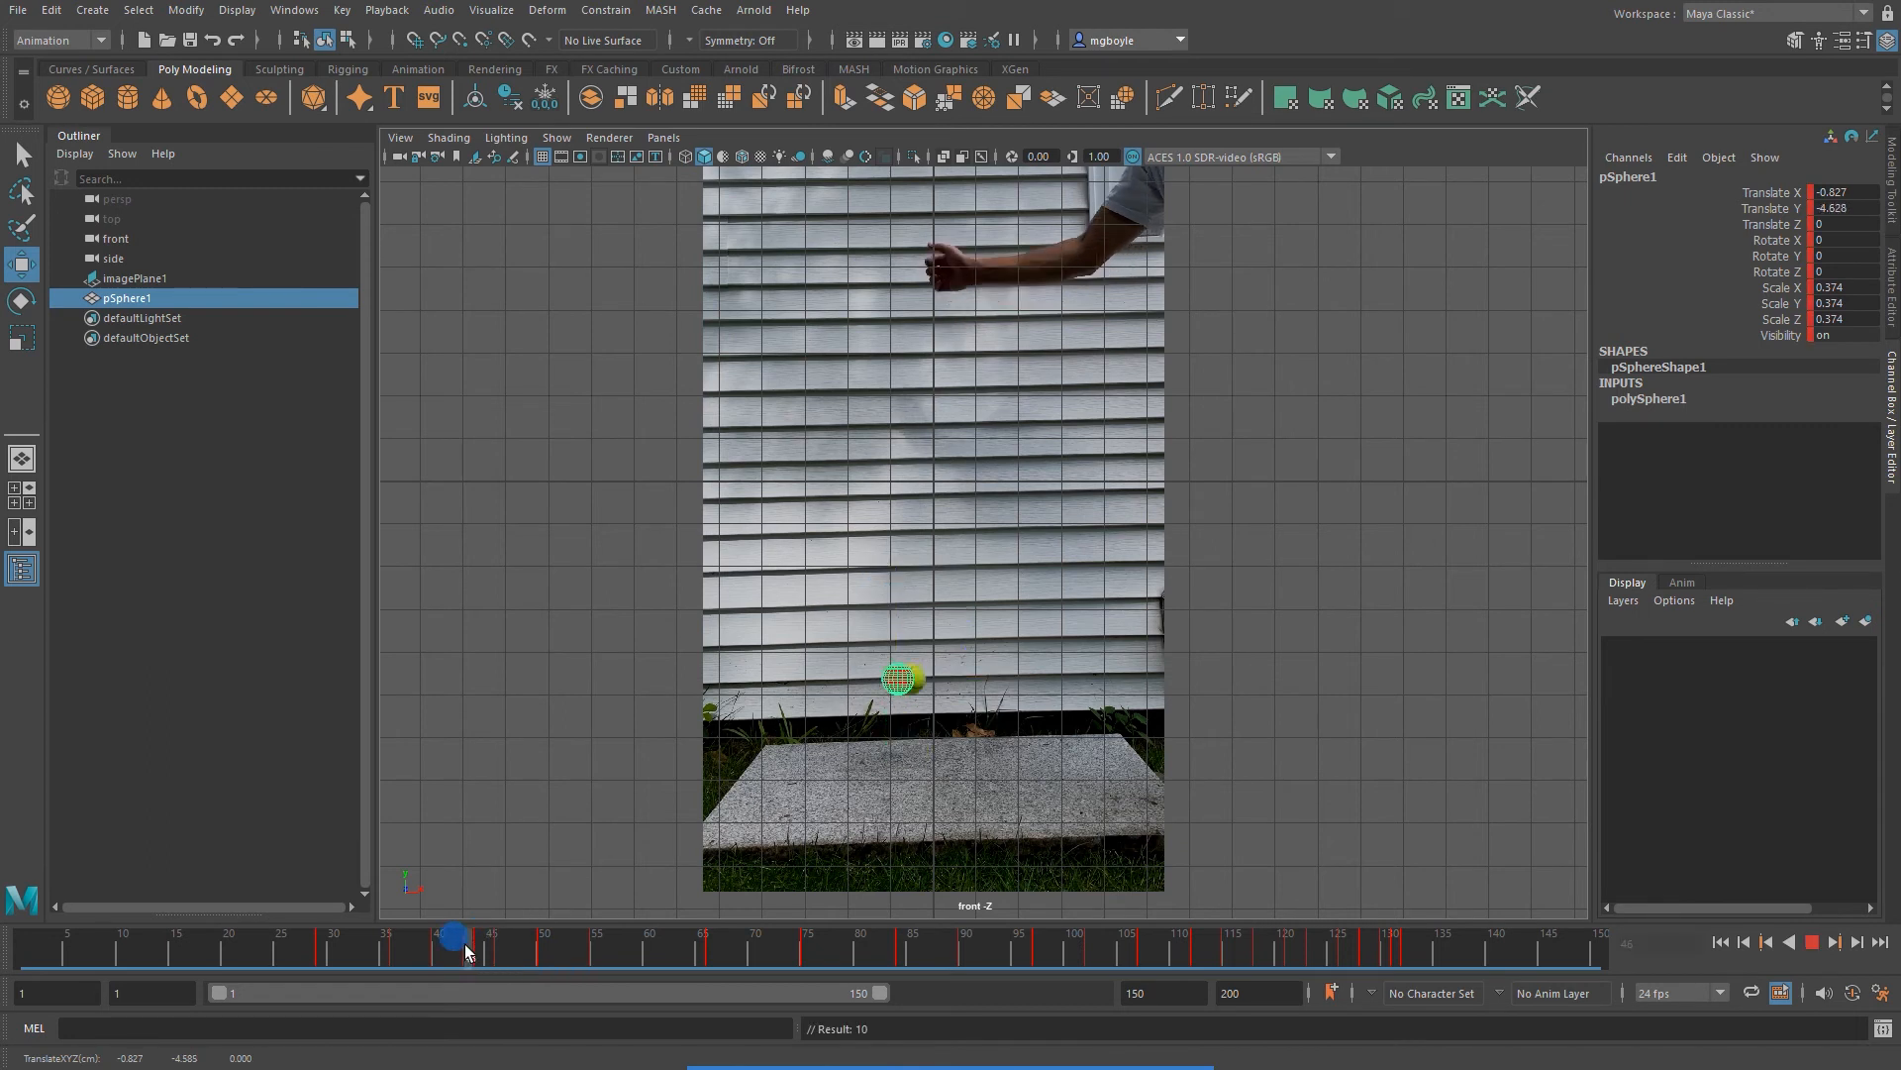
Raise the sphere onto the falling ball at frame 60, keyed with Translate Y about -0.753, and at frame 65
mouse_move(502, 944)
left_mouse_down()
mouse_move(610, 913)
mouse_move(590, 915)
left_mouse_up()
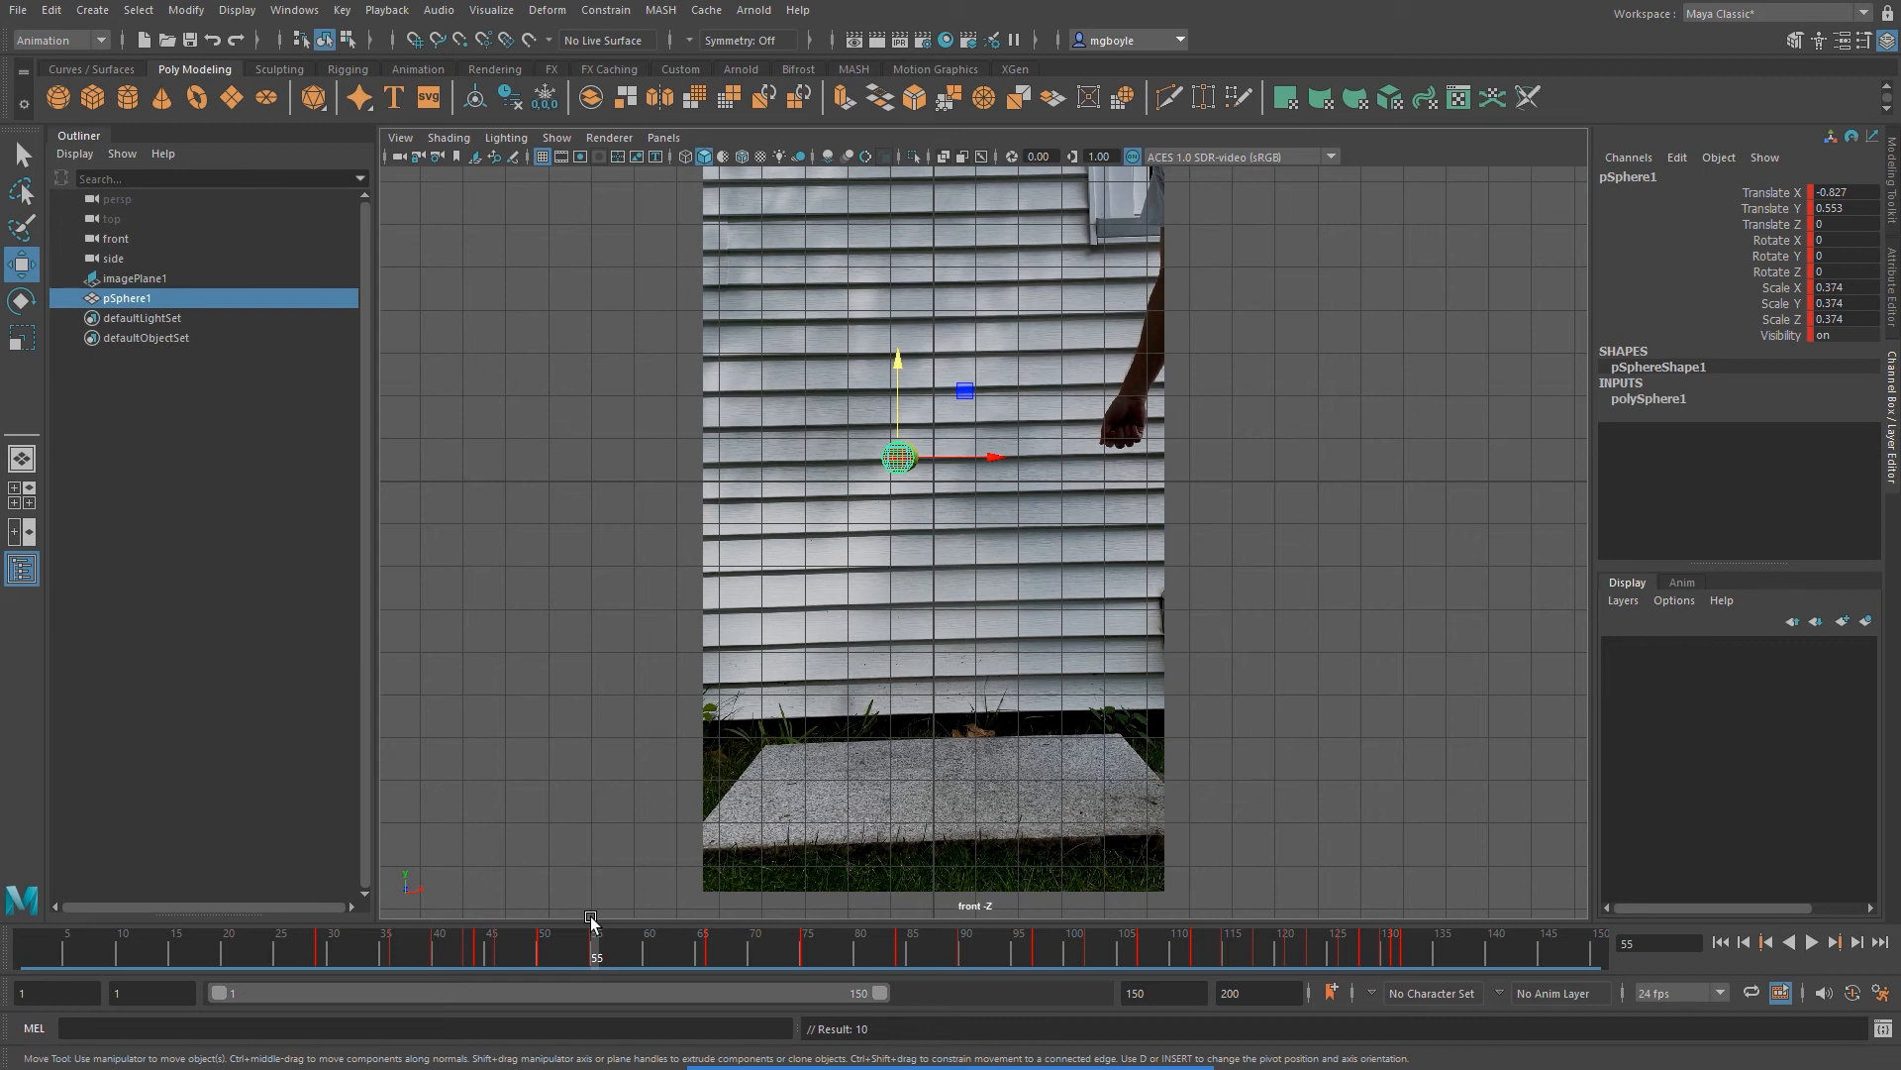
left_click_drag(595, 951, 649, 959)
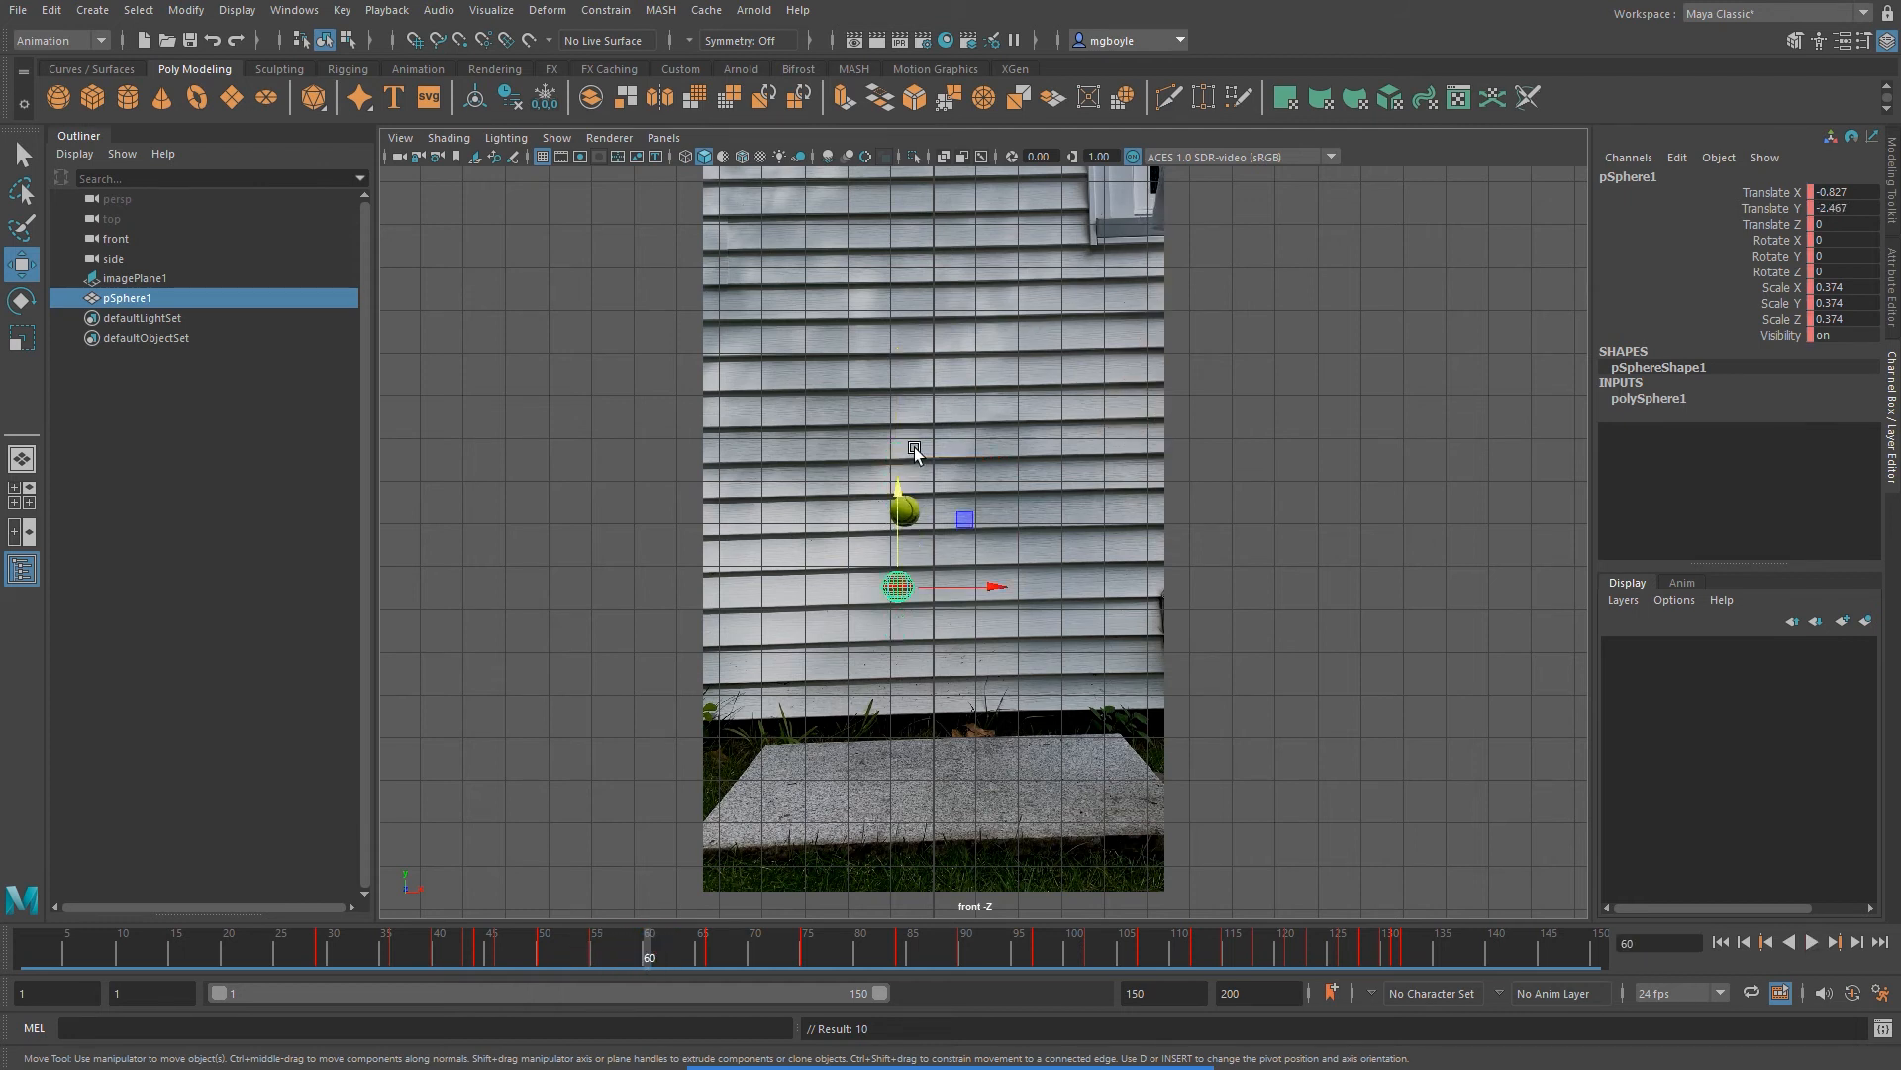
left_click_drag(900, 521, 901, 408)
key("s")
left_click_drag(654, 957, 702, 957)
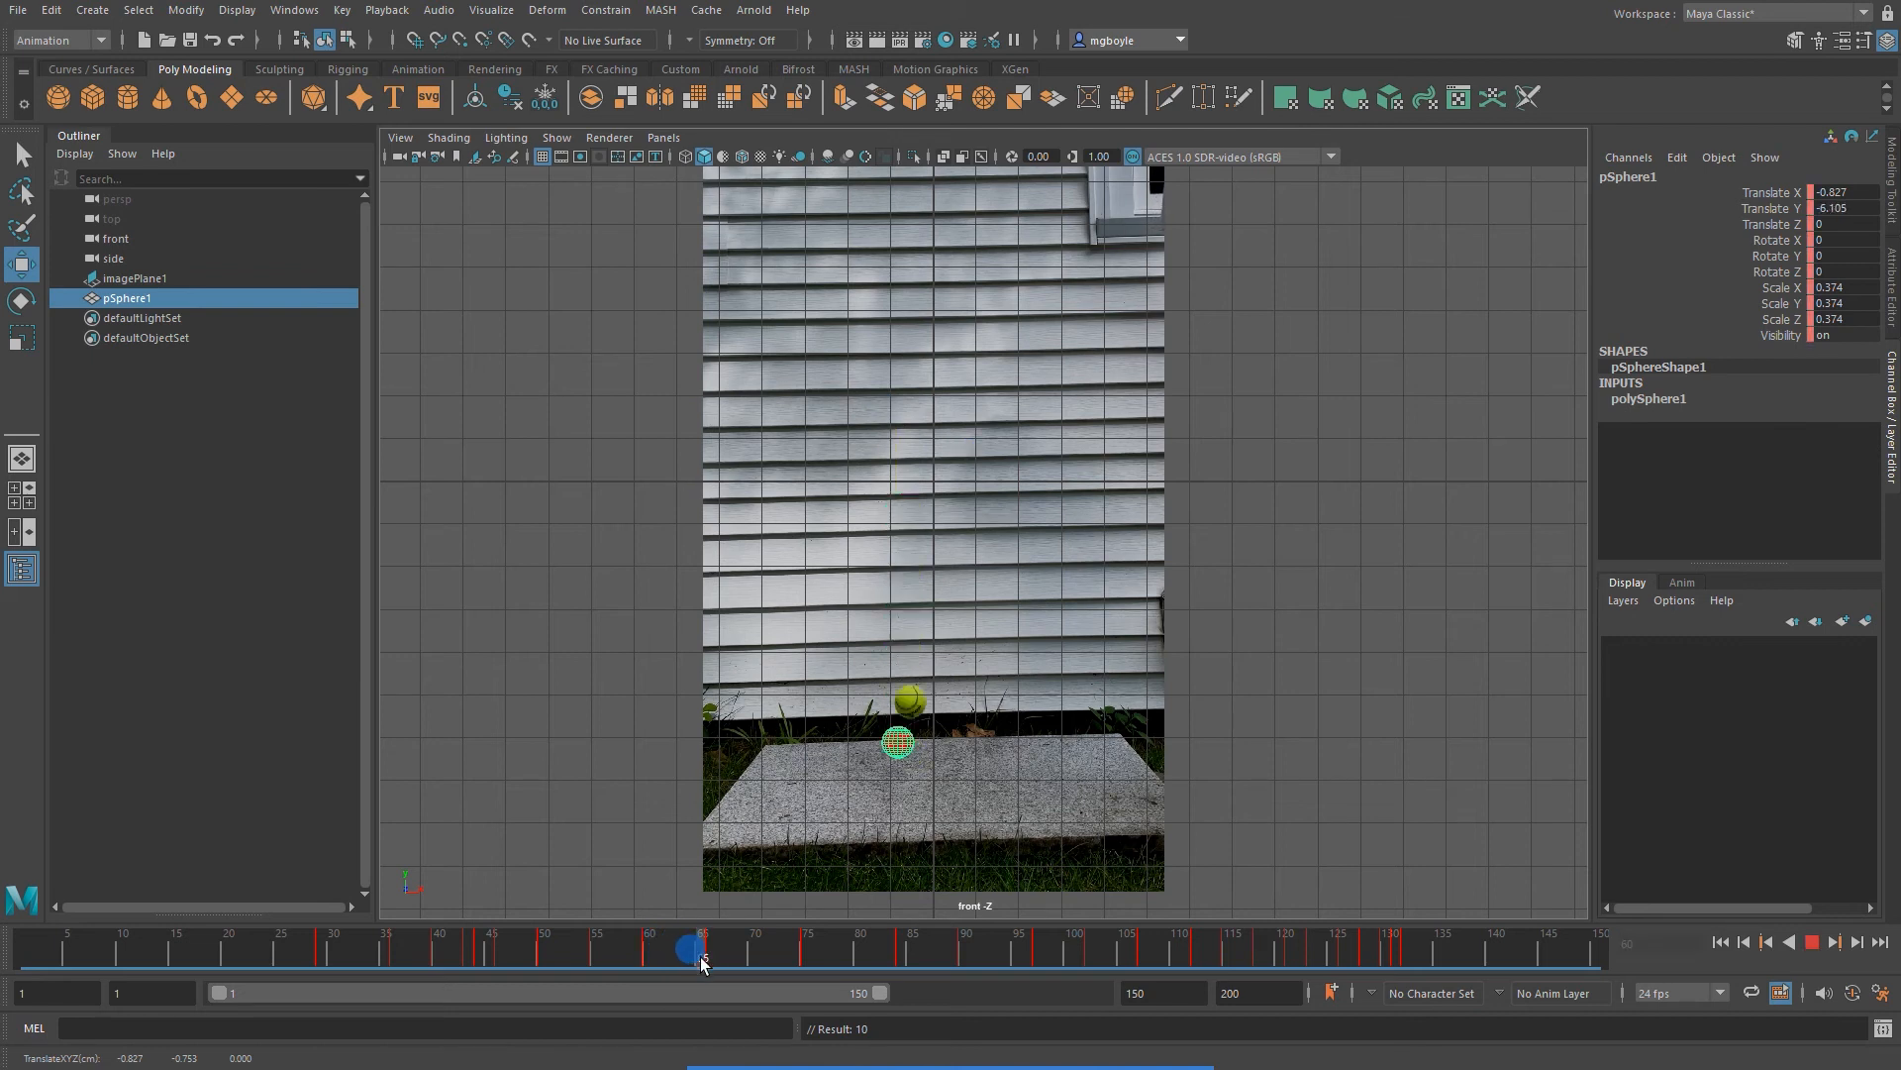
left_click_drag(902, 654, 900, 614)
Align the sphere vertically with the ball on the second rebound and key it near frames 70 and 67
left_click_drag(702, 958, 754, 954)
left_click_drag(903, 591, 904, 558)
key("s")
left_click_drag(754, 955, 721, 958)
left_click_drag(904, 639, 904, 658)
key("s")
Raise the sphere onto the ball as it falls again and key it near frames 79 and 81
left_click_drag(721, 955, 850, 951)
left_click_drag(896, 566, 900, 533)
key("s")
mouse_move(849, 961)
left_mouse_down()
mouse_move(785, 957)
mouse_move(890, 963)
mouse_move(872, 965)
left_mouse_up()
left_click_drag(896, 591, 895, 581)
key("alt+v")
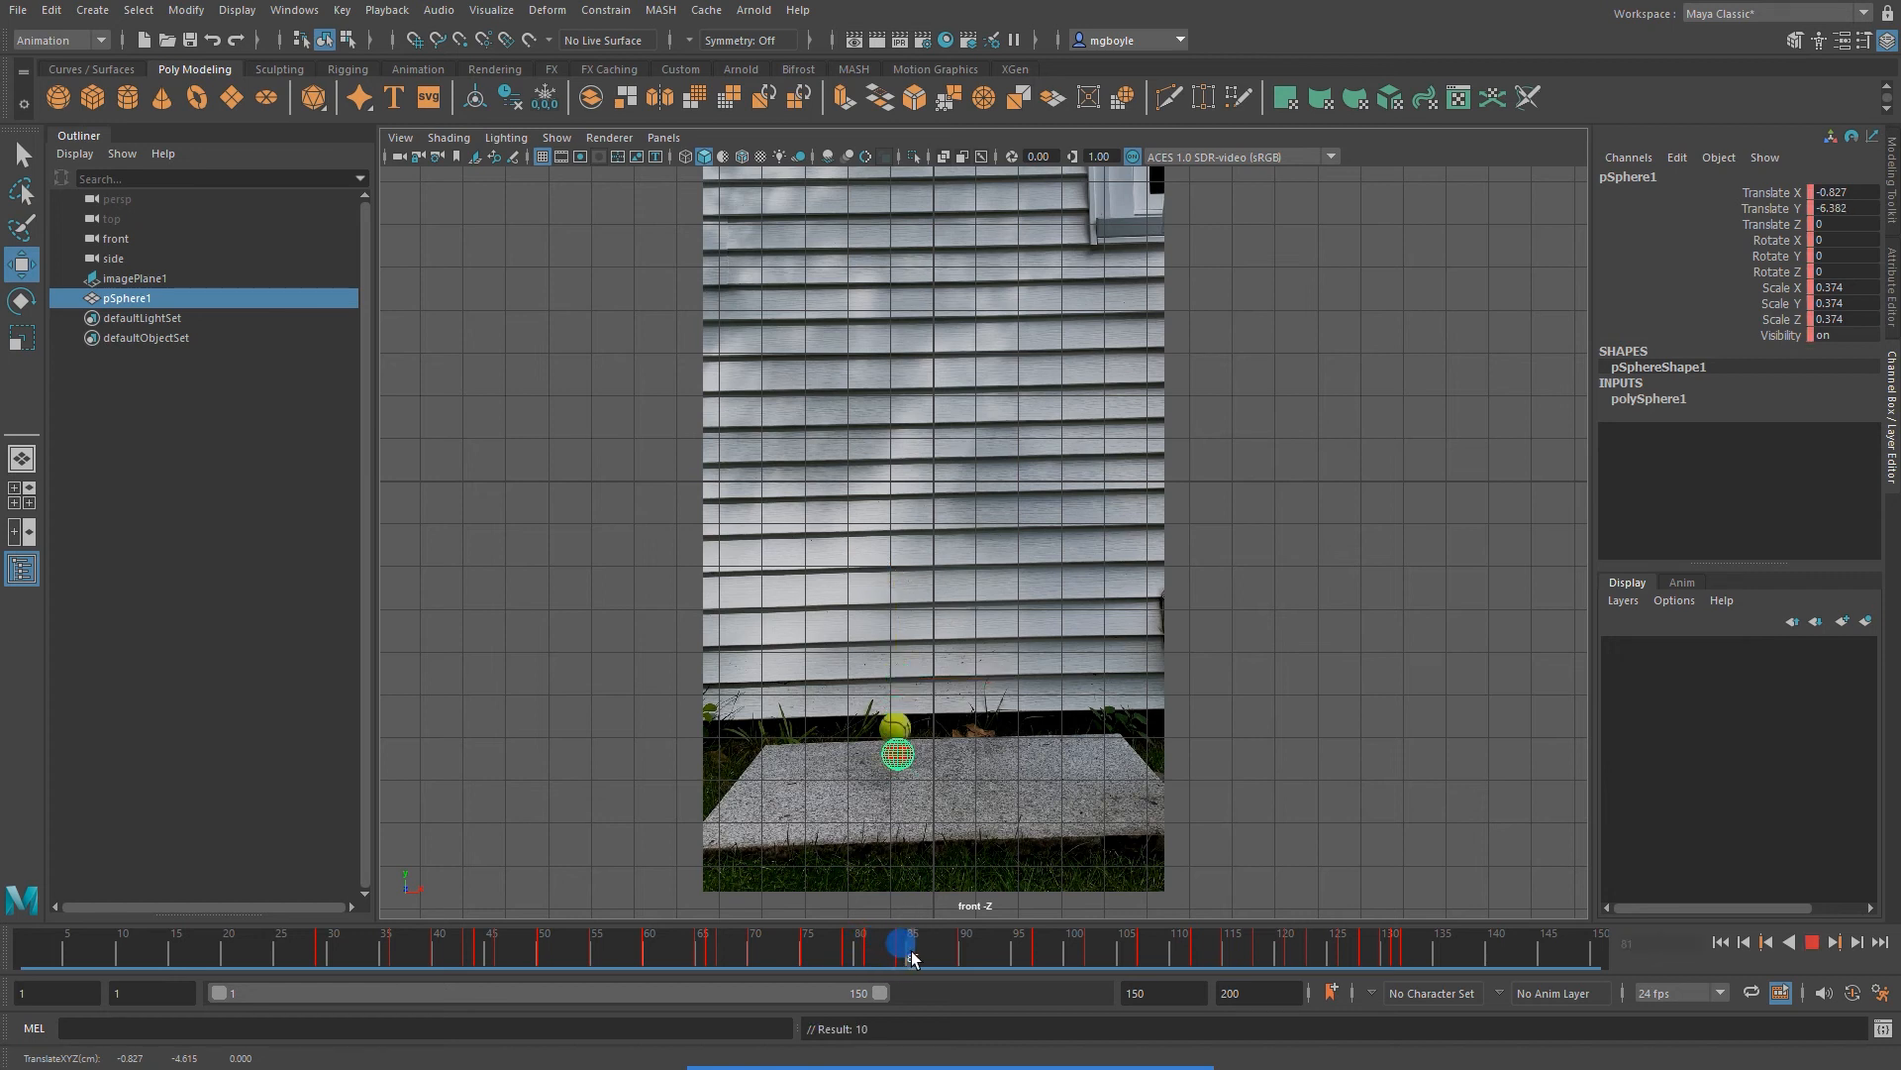
Raise the sphere onto the ball and key it at frame 85 with Translate Y -5.873 and again near frame 93
left_click(912, 957)
left_click_drag(900, 667, 902, 645)
key("s")
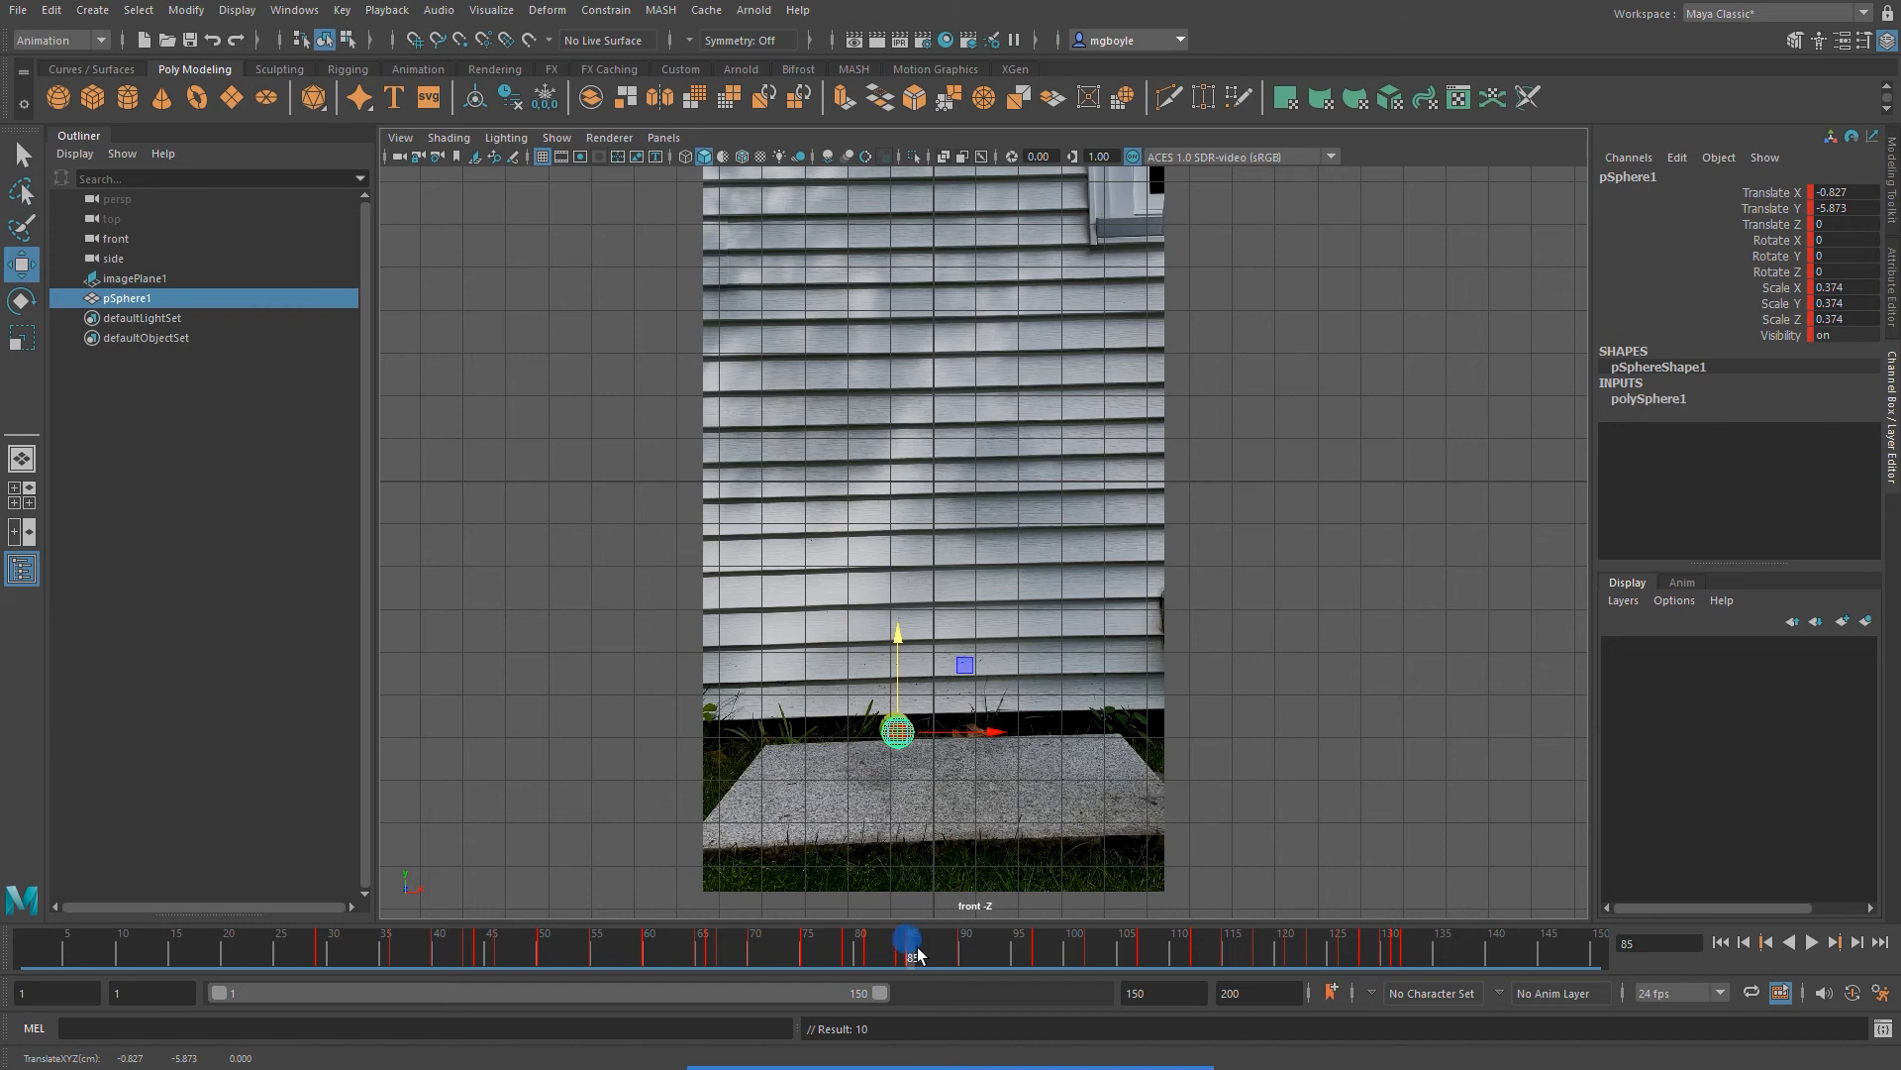
key("alt+v")
left_click_drag(973, 948, 994, 947)
left_click_drag(897, 599, 897, 577)
key("s")
Nudge the sphere up to the ball around the next ground contact and key it at frames 96, 98 and about 99
left_click_drag(1005, 954, 1030, 949)
left_click_drag(897, 656, 898, 650)
key("s")
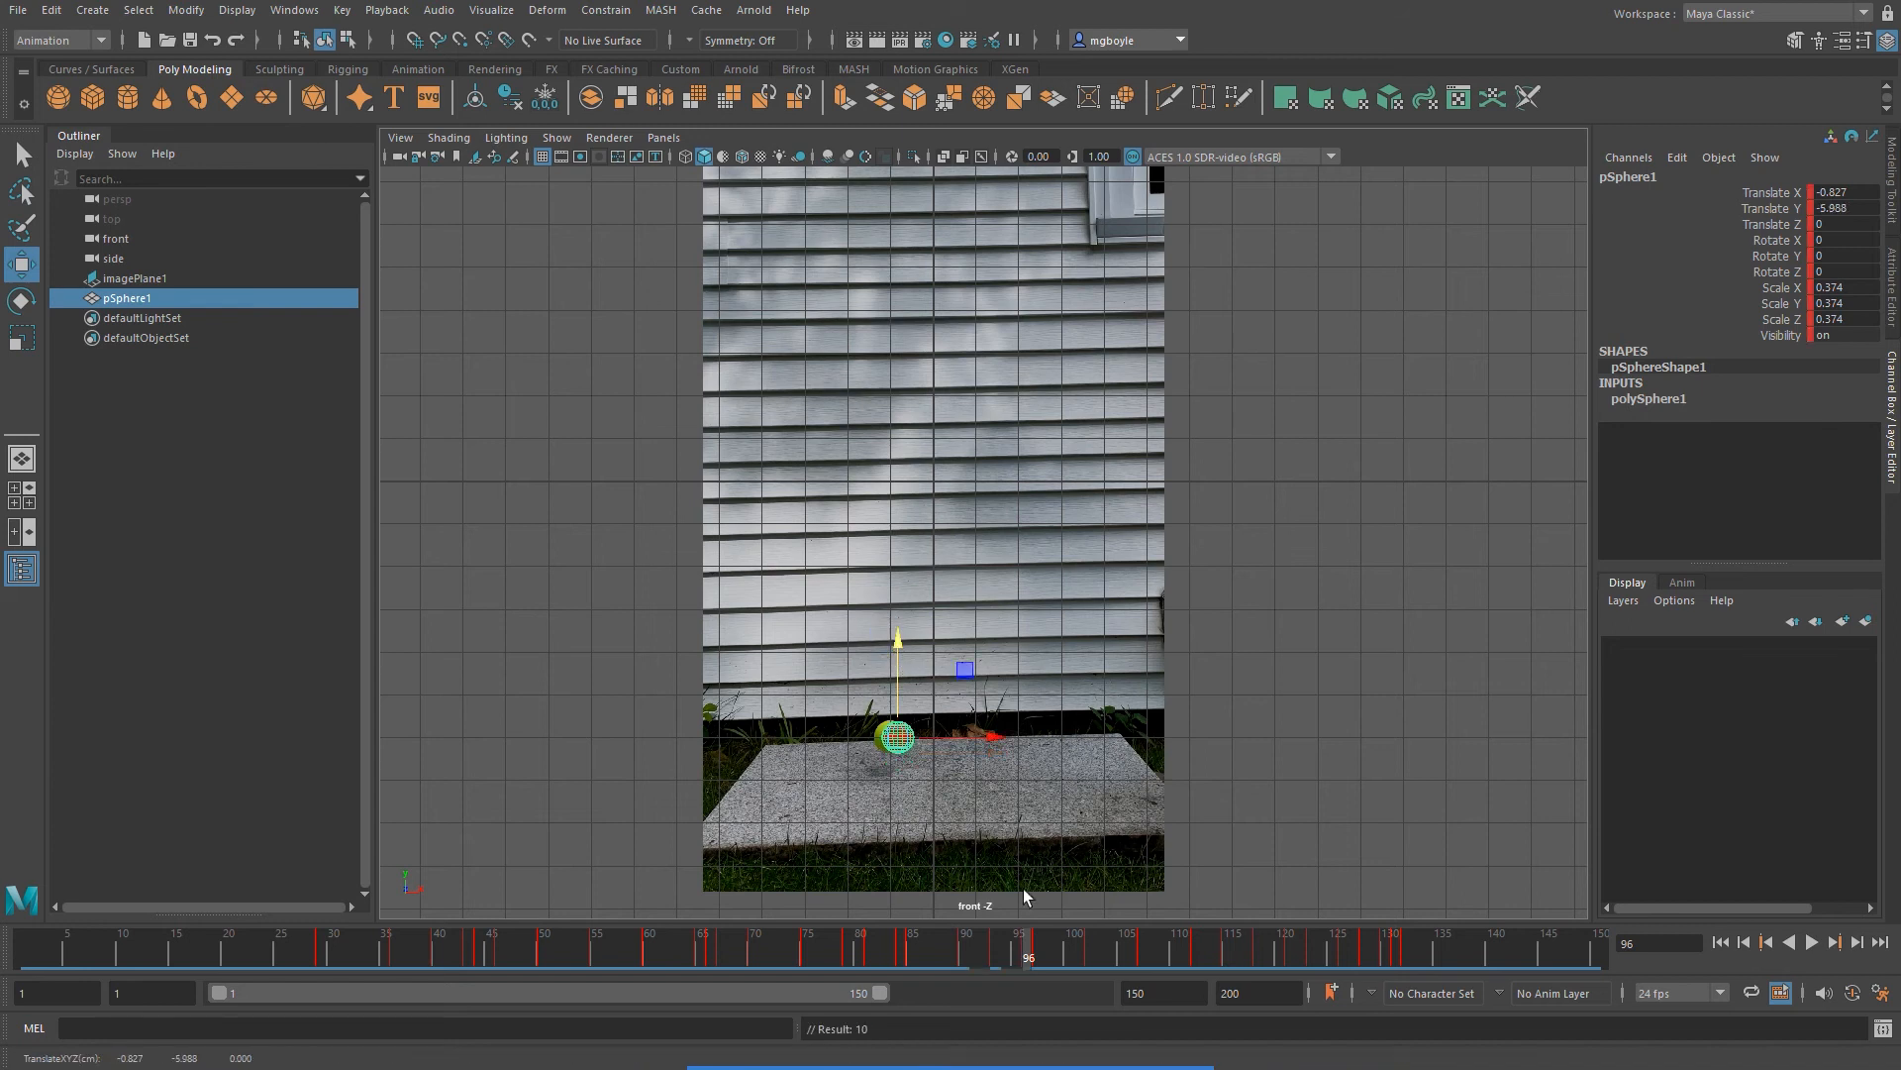
left_click_drag(1036, 954, 1058, 949)
left_click_drag(898, 649, 897, 633)
key("s")
mouse_move(1057, 949)
left_mouse_down()
mouse_move(1087, 951)
mouse_move(1050, 956)
left_mouse_up()
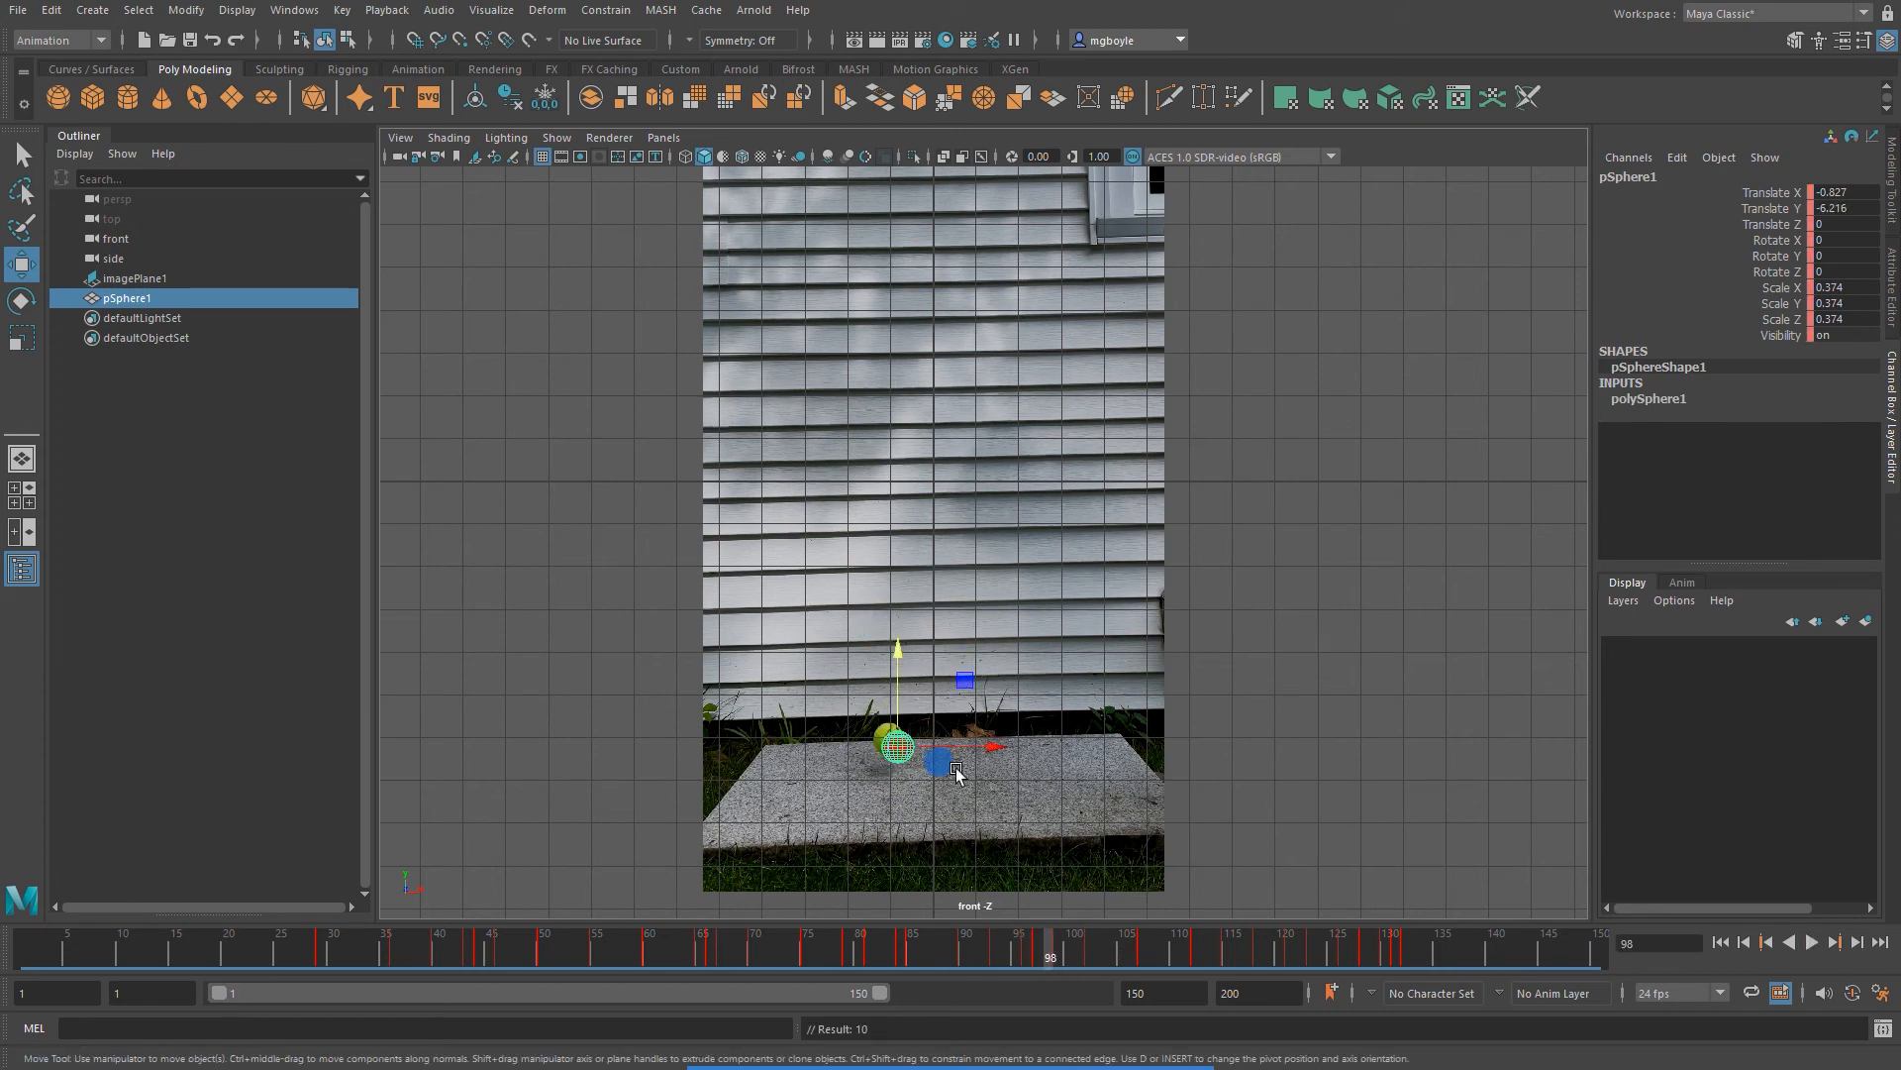
left_click_drag(897, 658, 896, 652)
key("s")
Nudge the sphere up to match the small final bounces and key it near frames 106, 108 and 114
left_click_drag(1050, 950, 1137, 953)
left_click_drag(886, 655, 886, 642)
key("s")
left_click_drag(1138, 956, 1169, 955)
left_click_drag(898, 641, 898, 637)
key("s")
left_click_drag(1172, 948, 1216, 953)
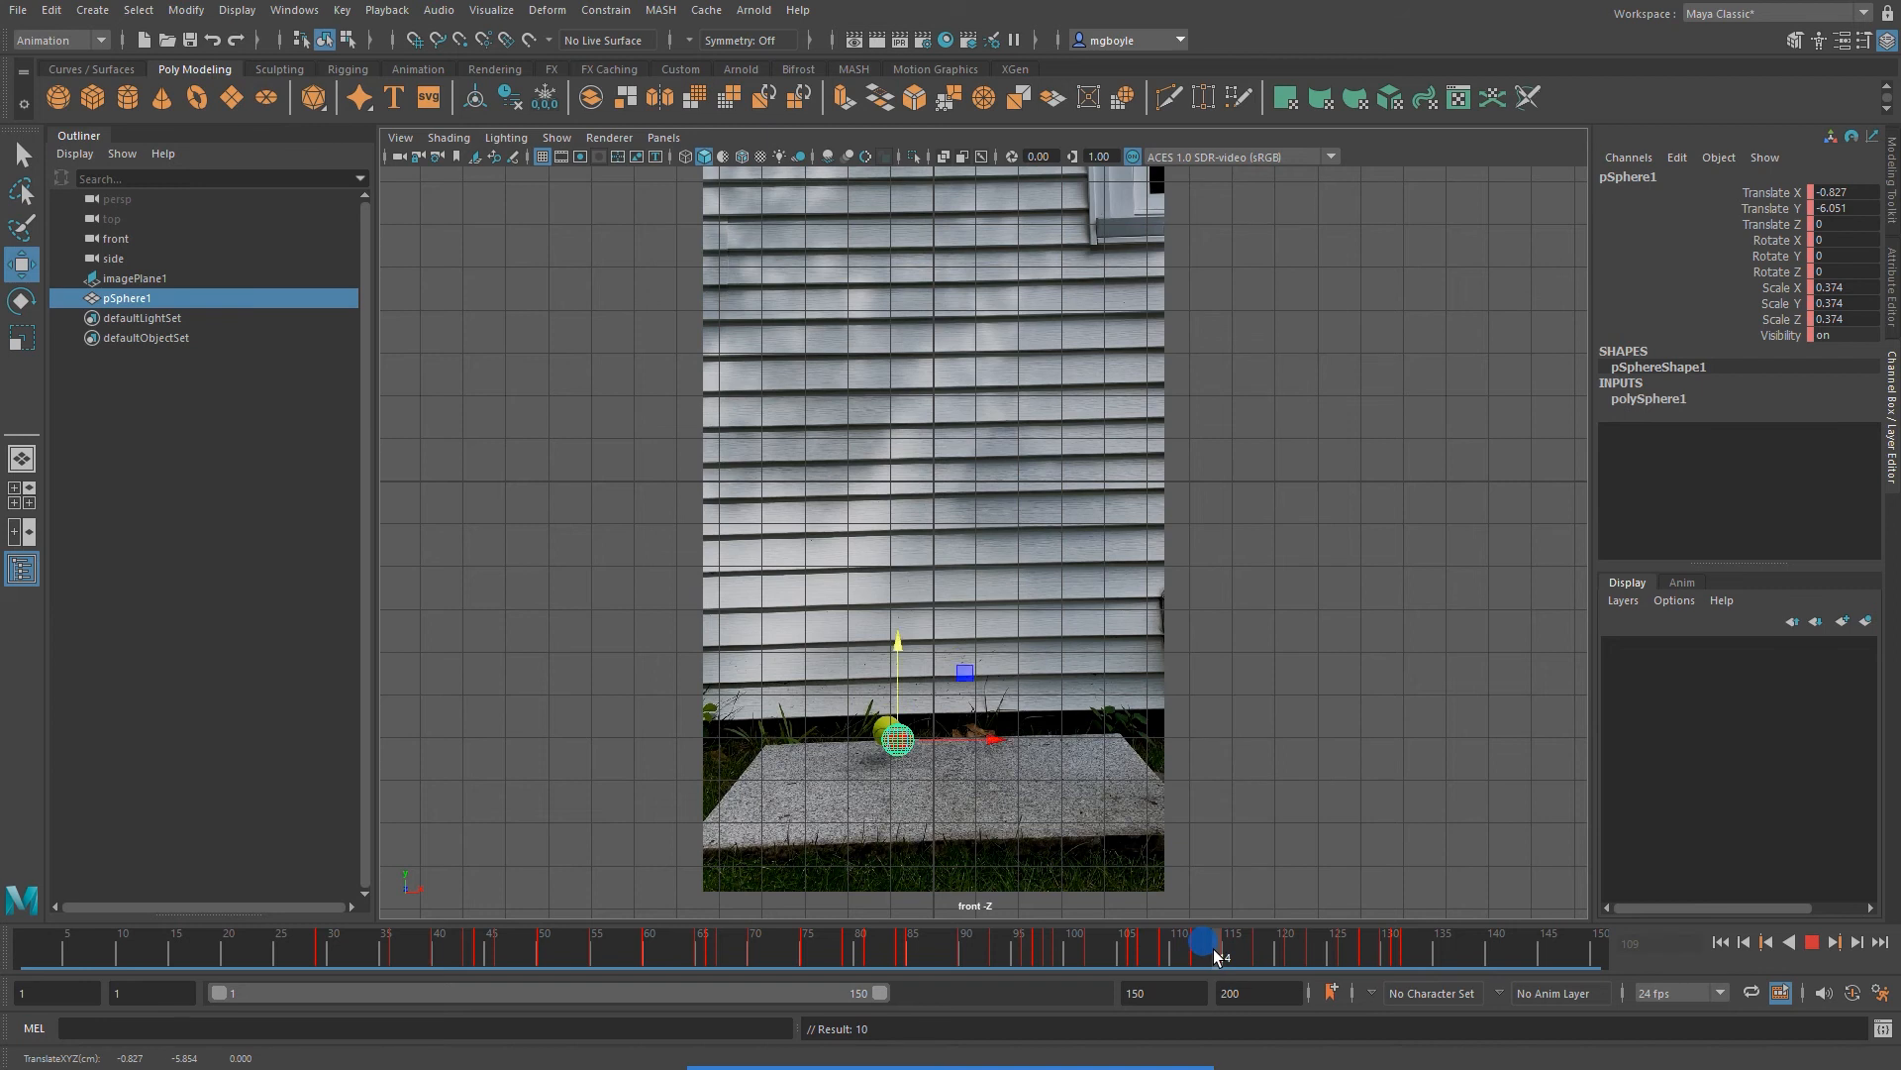
left_click_drag(896, 643, 895, 640)
key("s")
Scrub back through the bounces and play the animation to check that the sphere follows the filmed ball
left_click_drag(1217, 948, 778, 922)
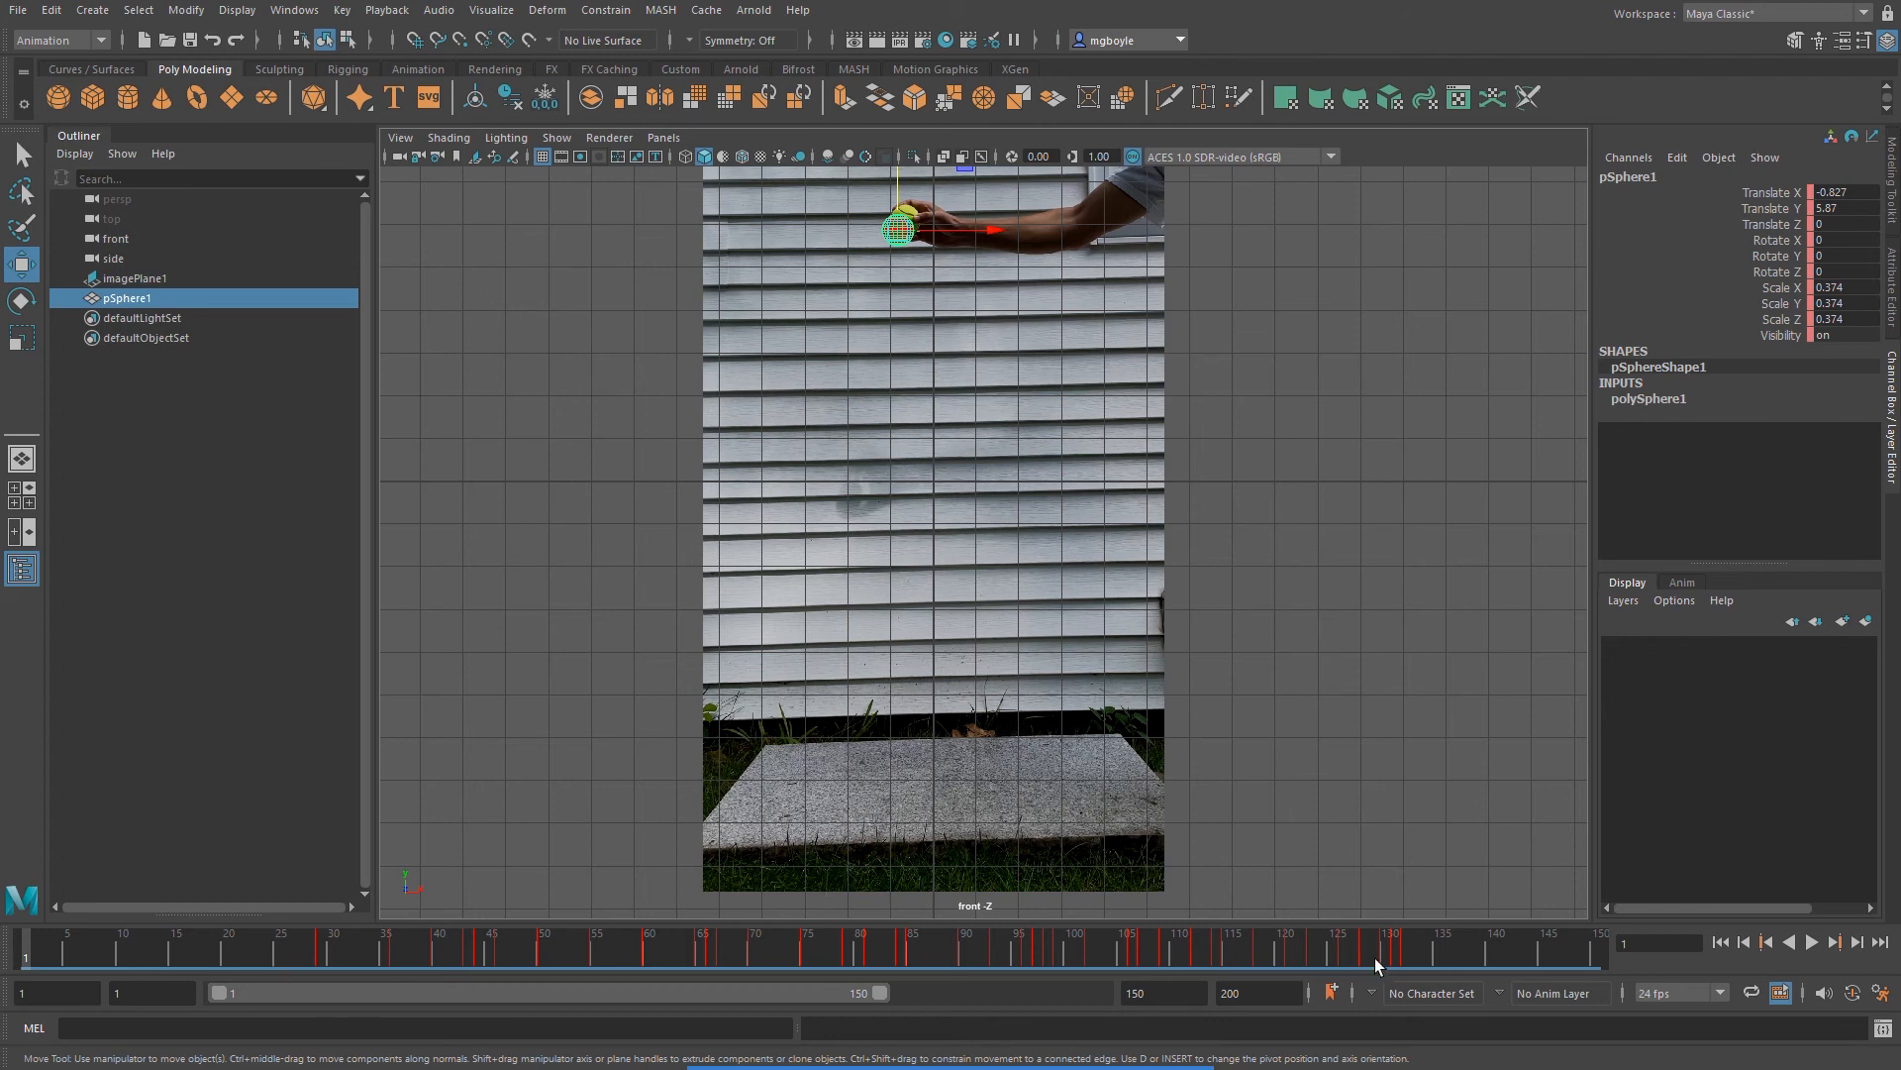
left_click_drag(282, 941, 472, 948)
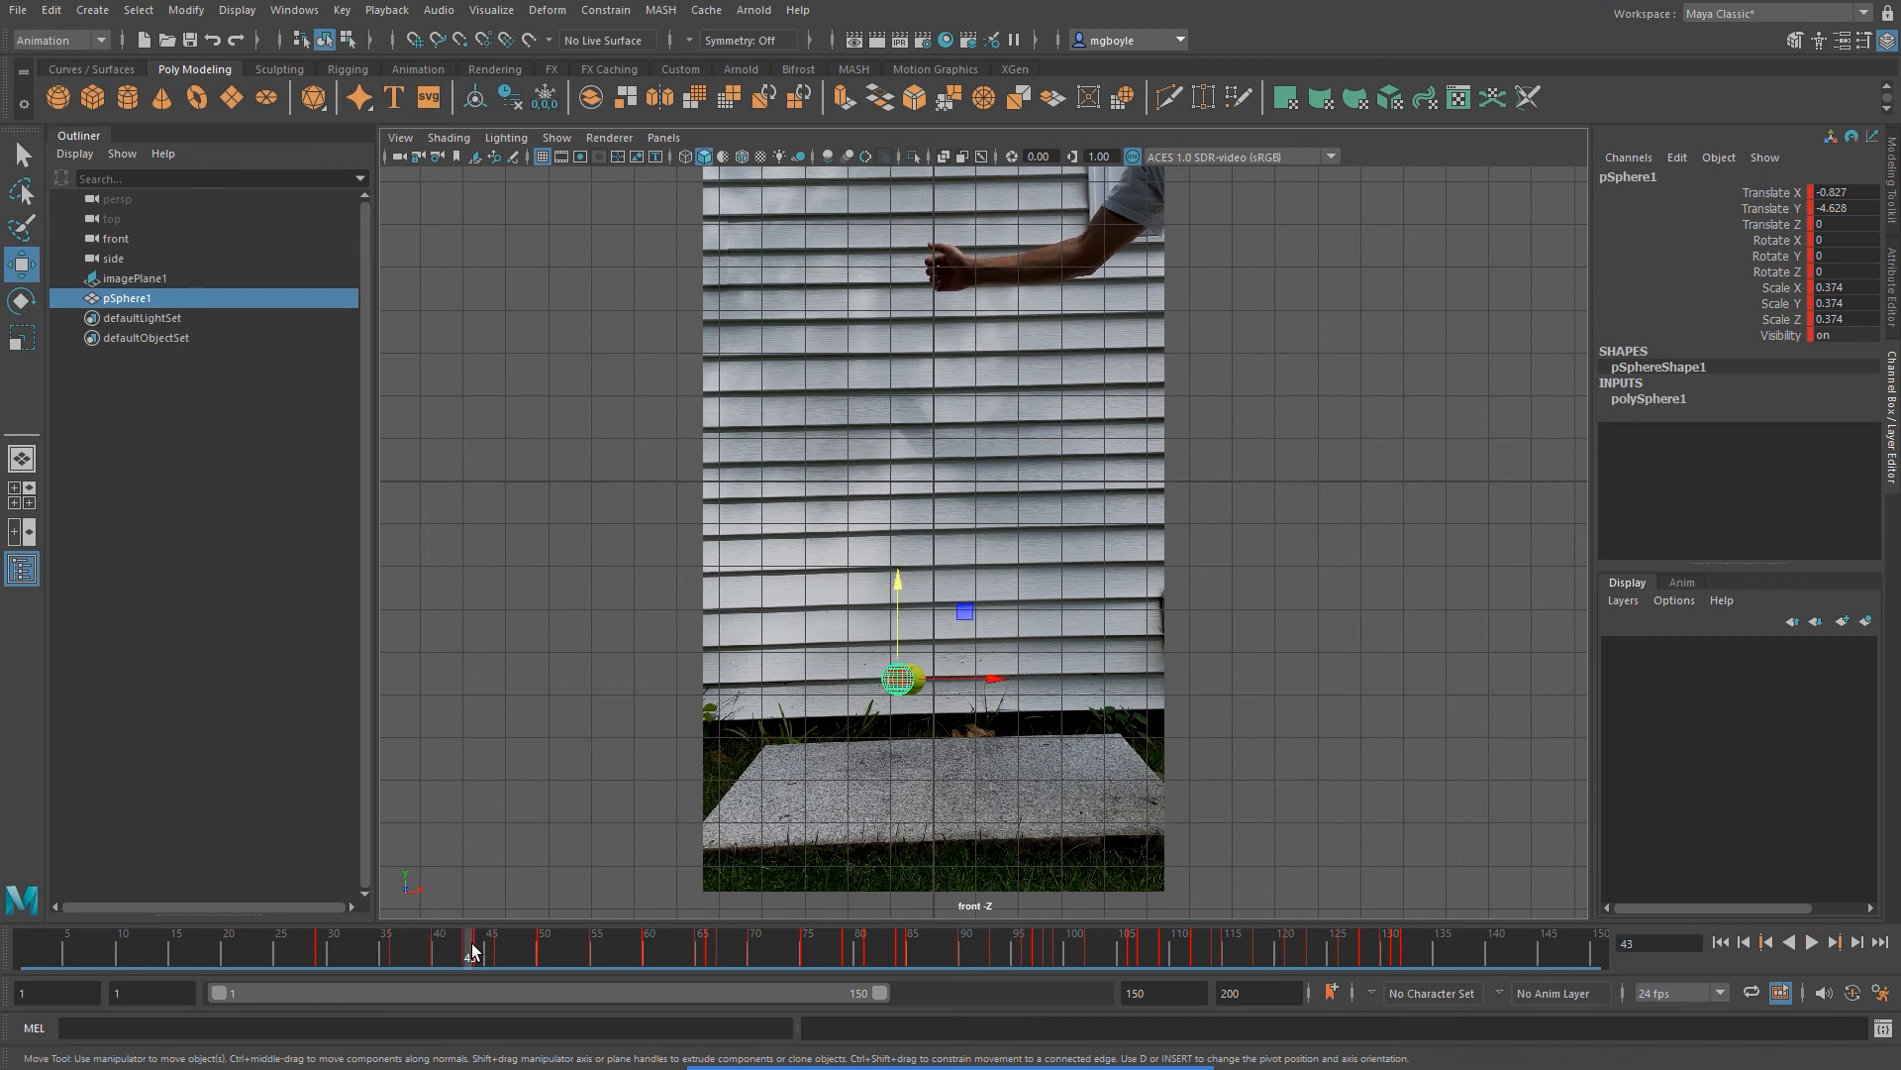
left_click_drag(459, 959, 38, 956)
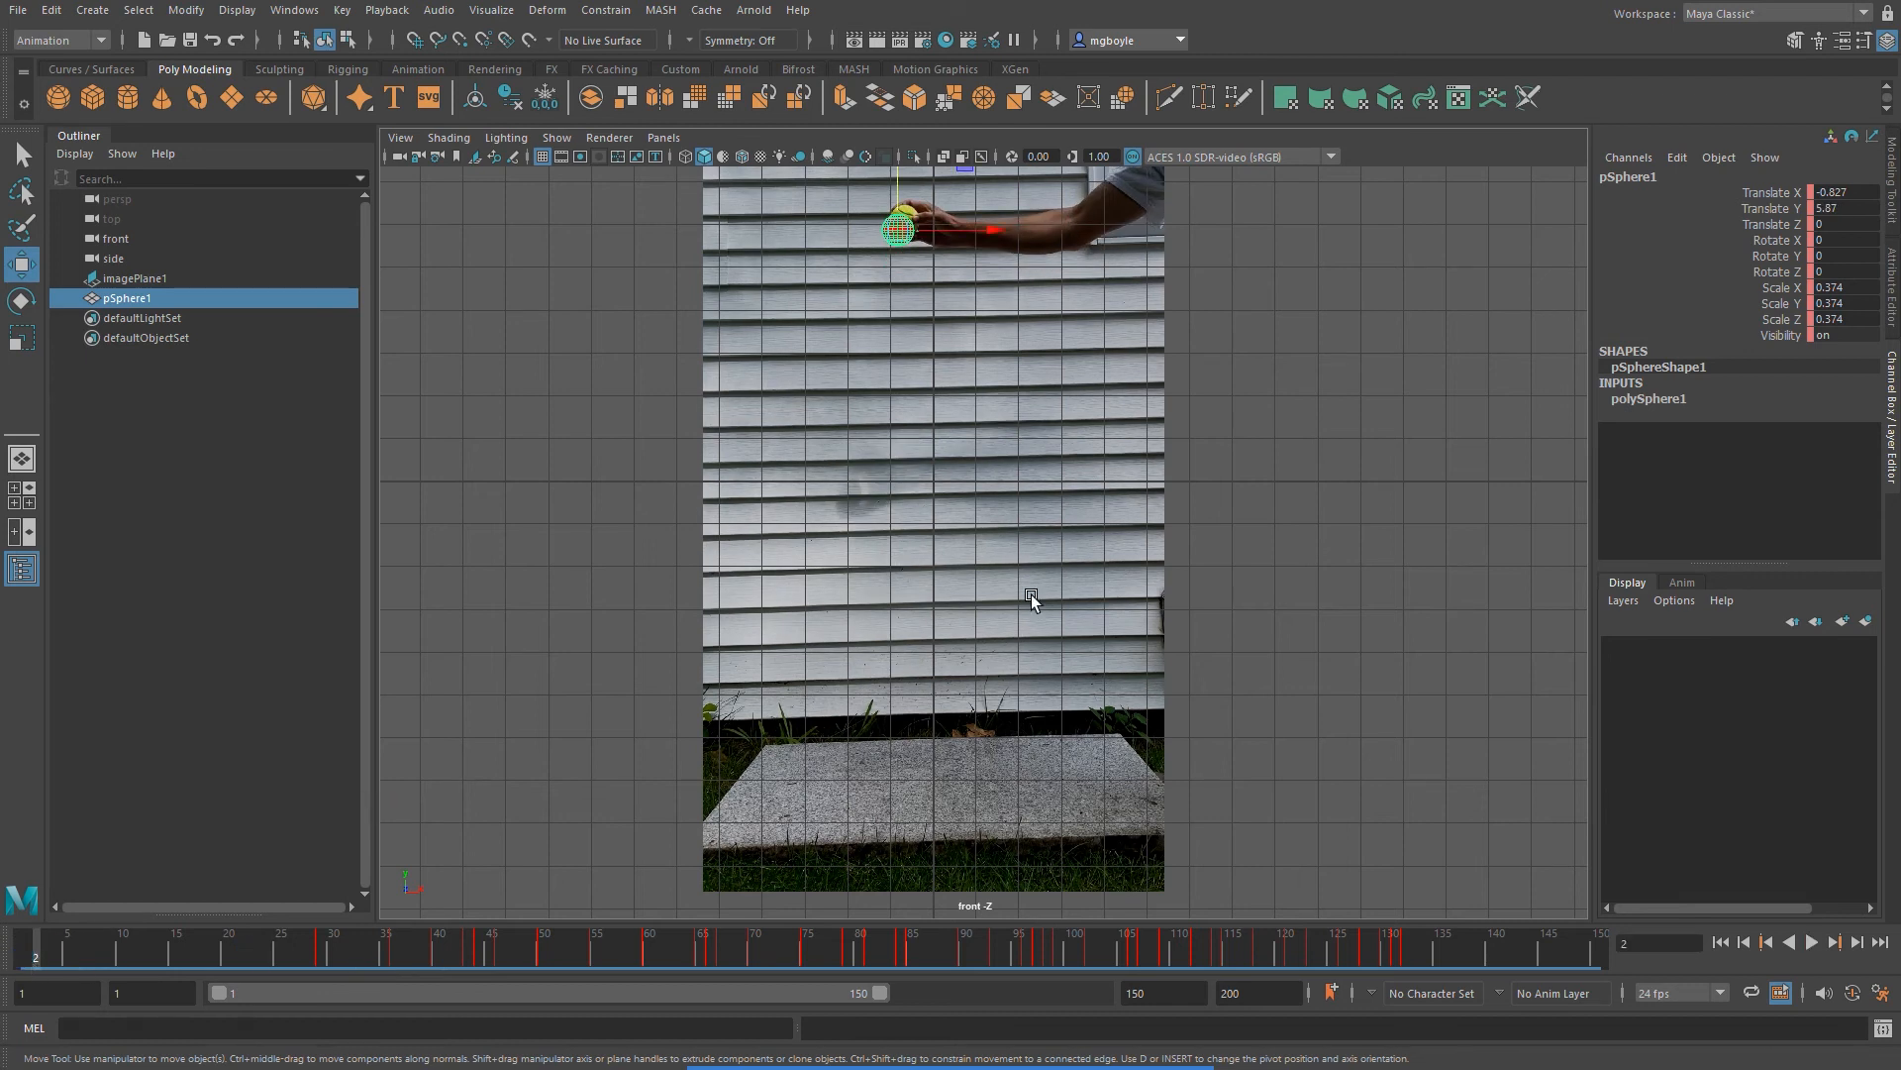
left_click(1814, 942)
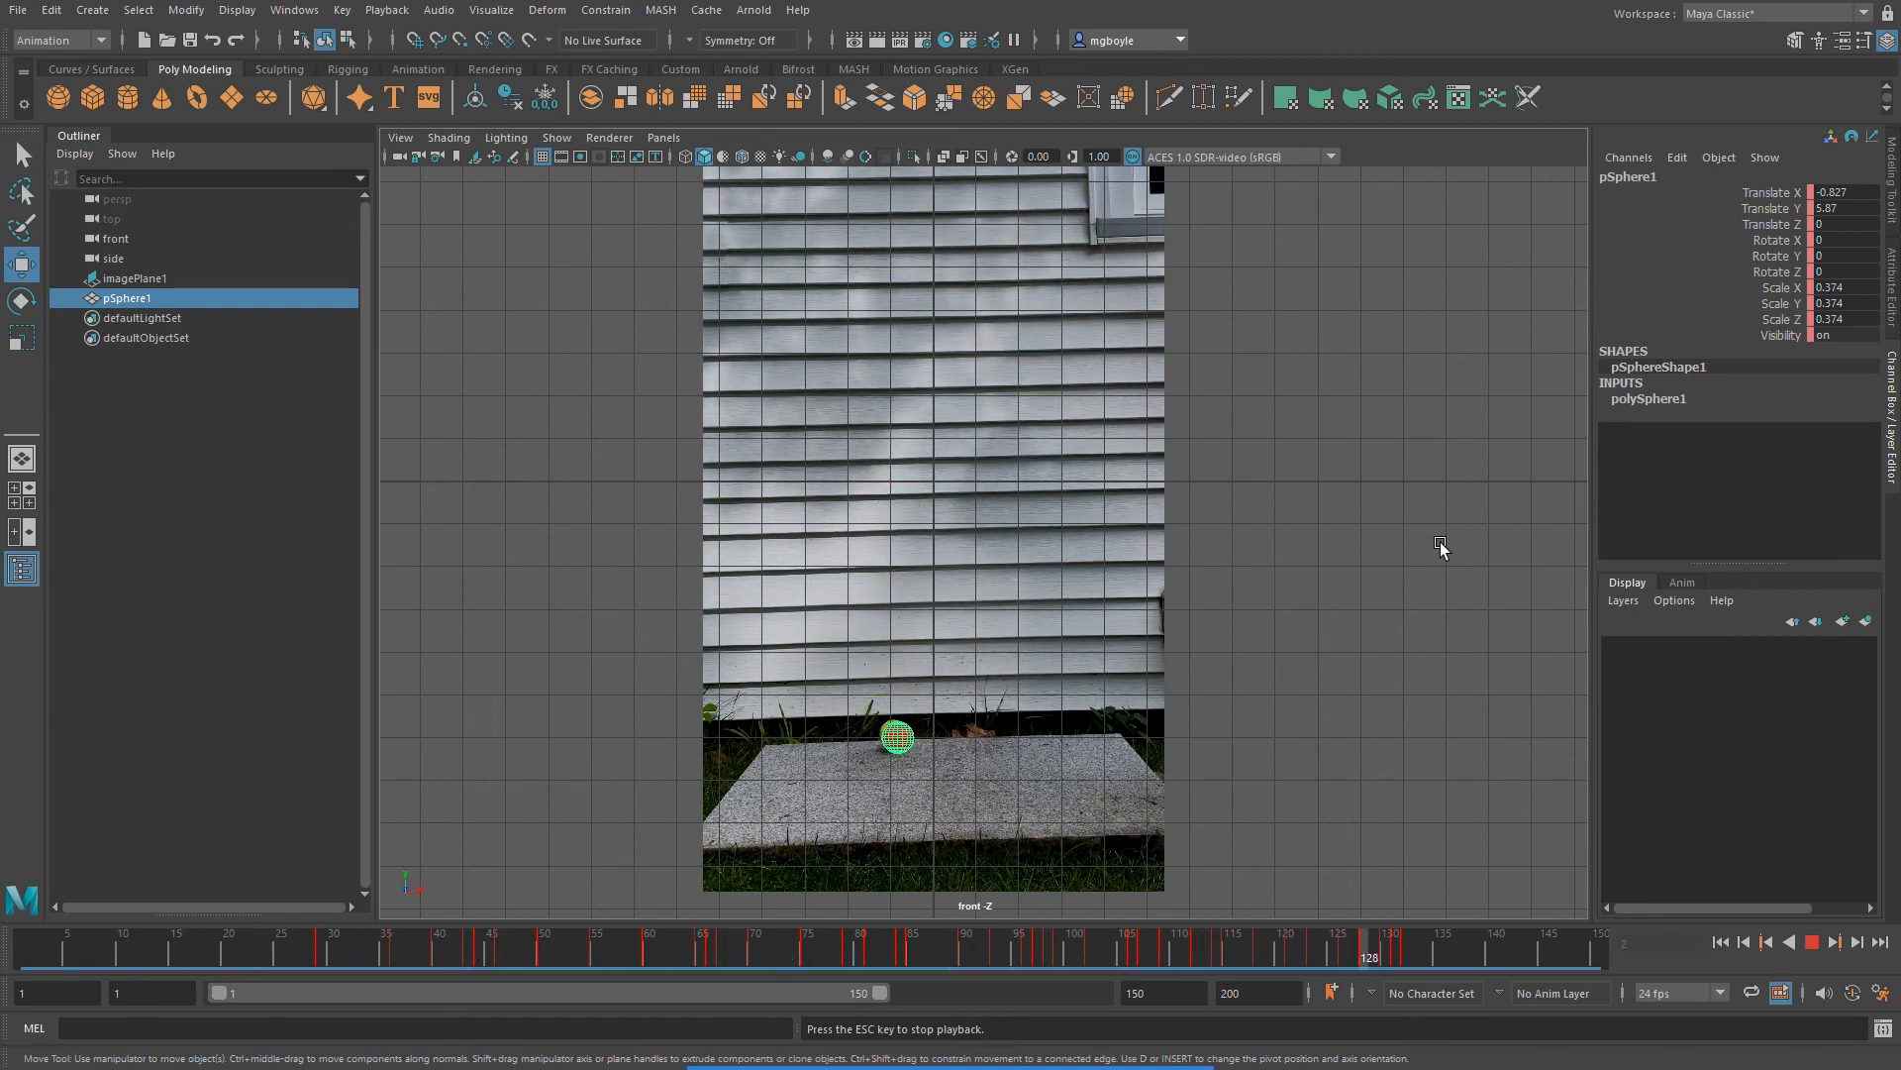
left_click(1813, 944)
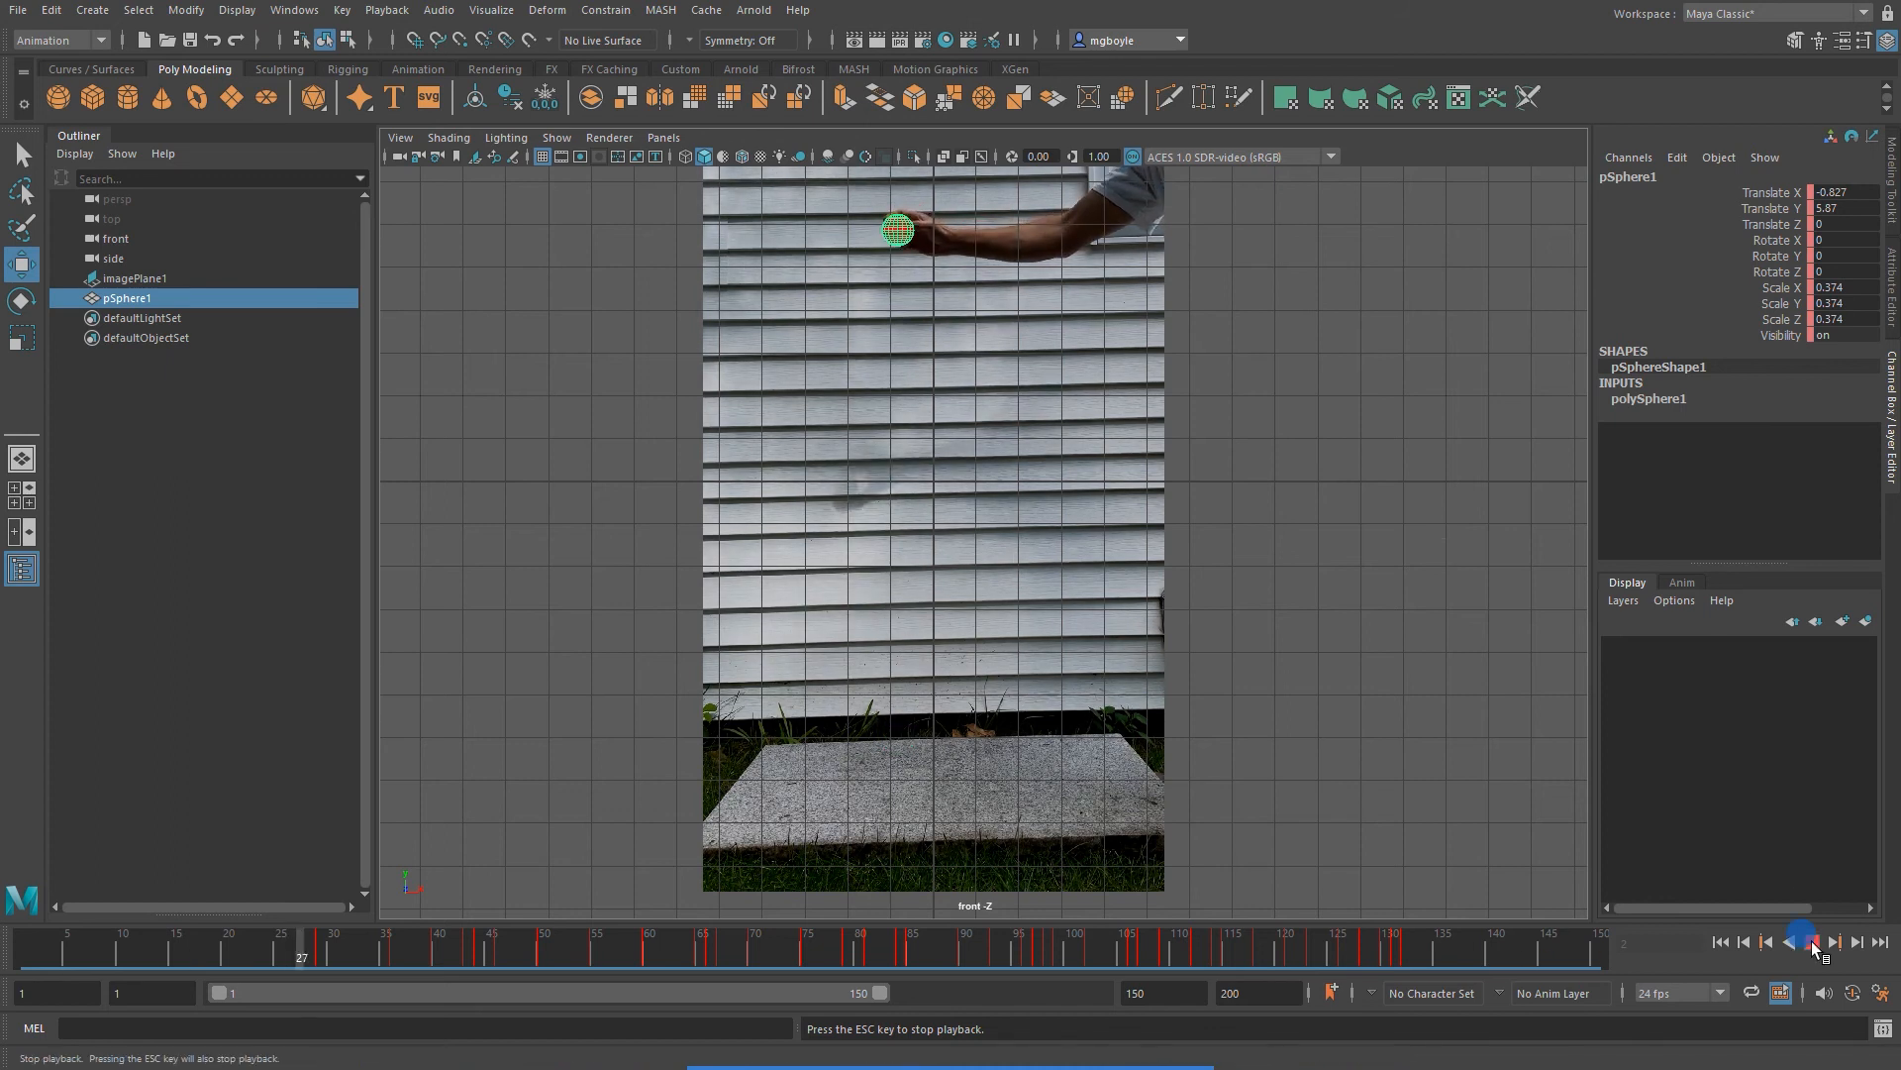
Return to the first frame and save the scene
left_click(1722, 941)
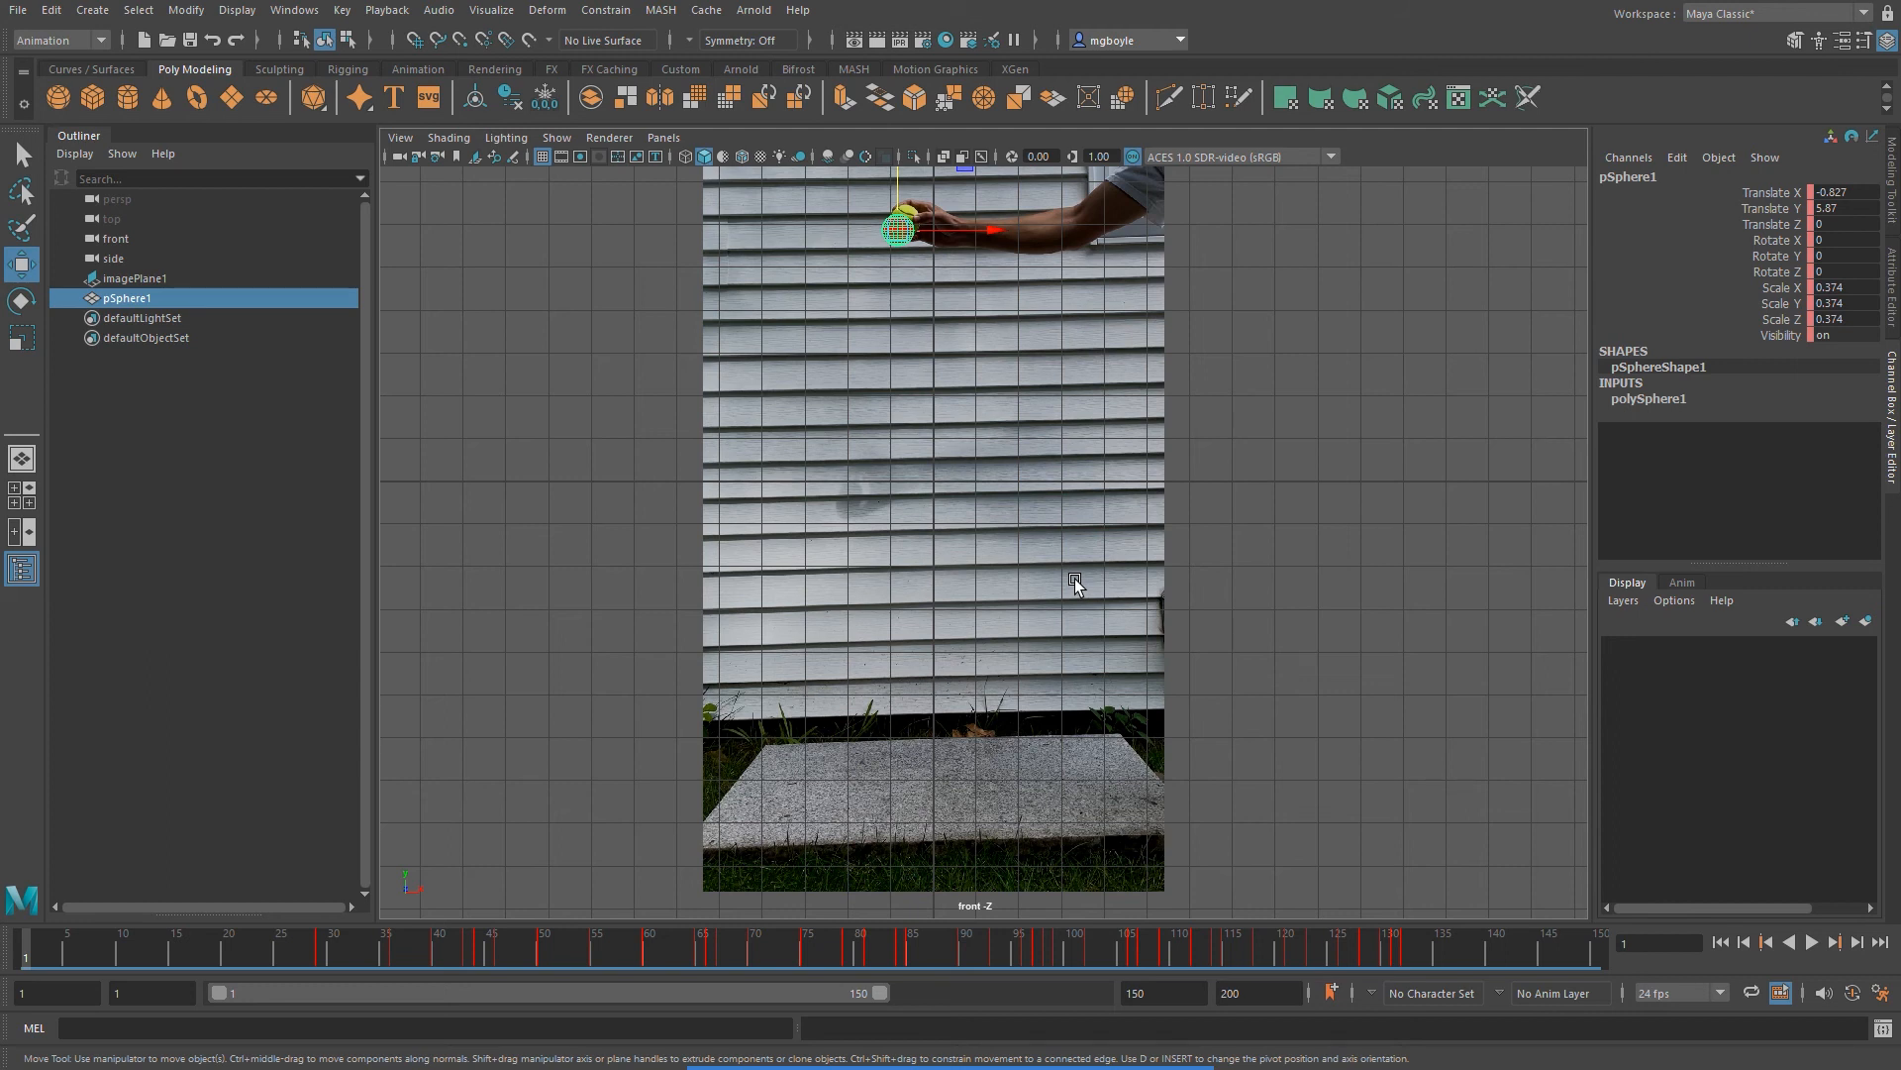
key("ctrl+s")
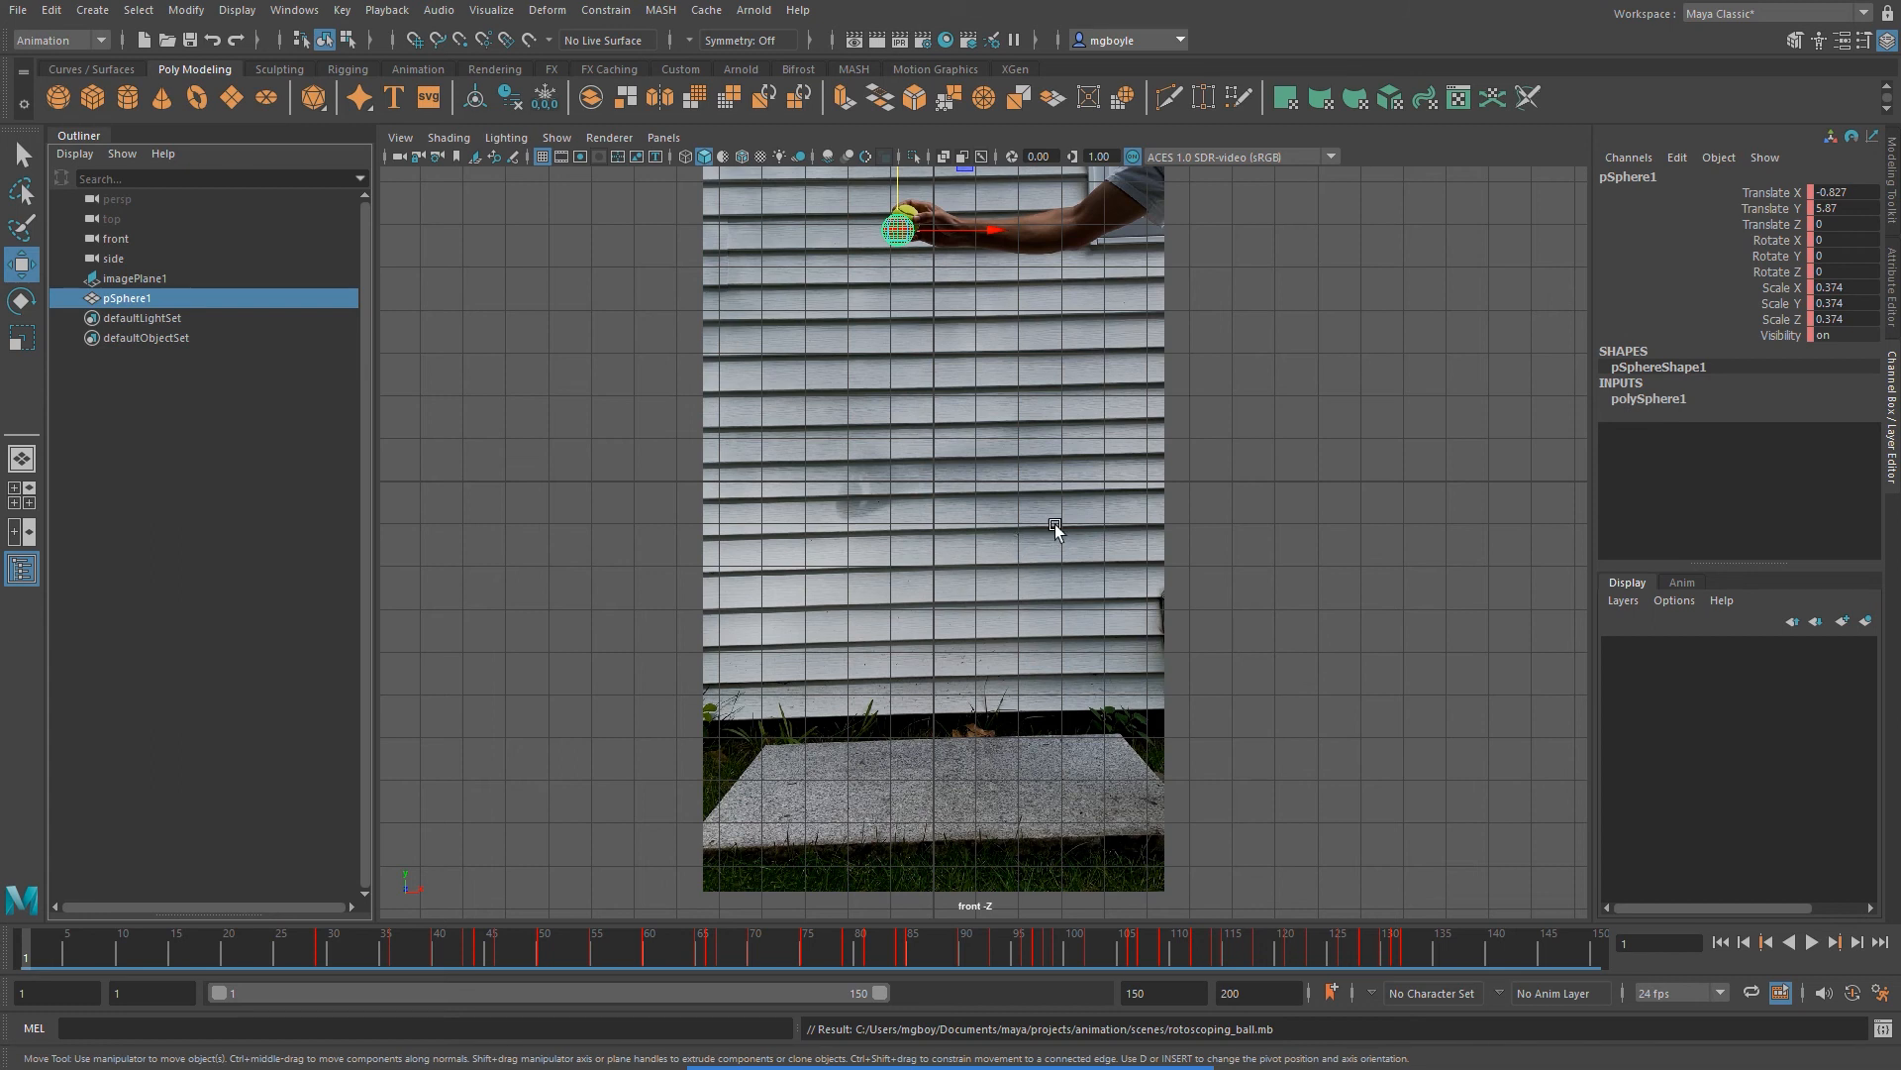
Hide the image plane by setting its Visibility to off, then clear the selection
left_click_drag(1227, 347, 1129, 441)
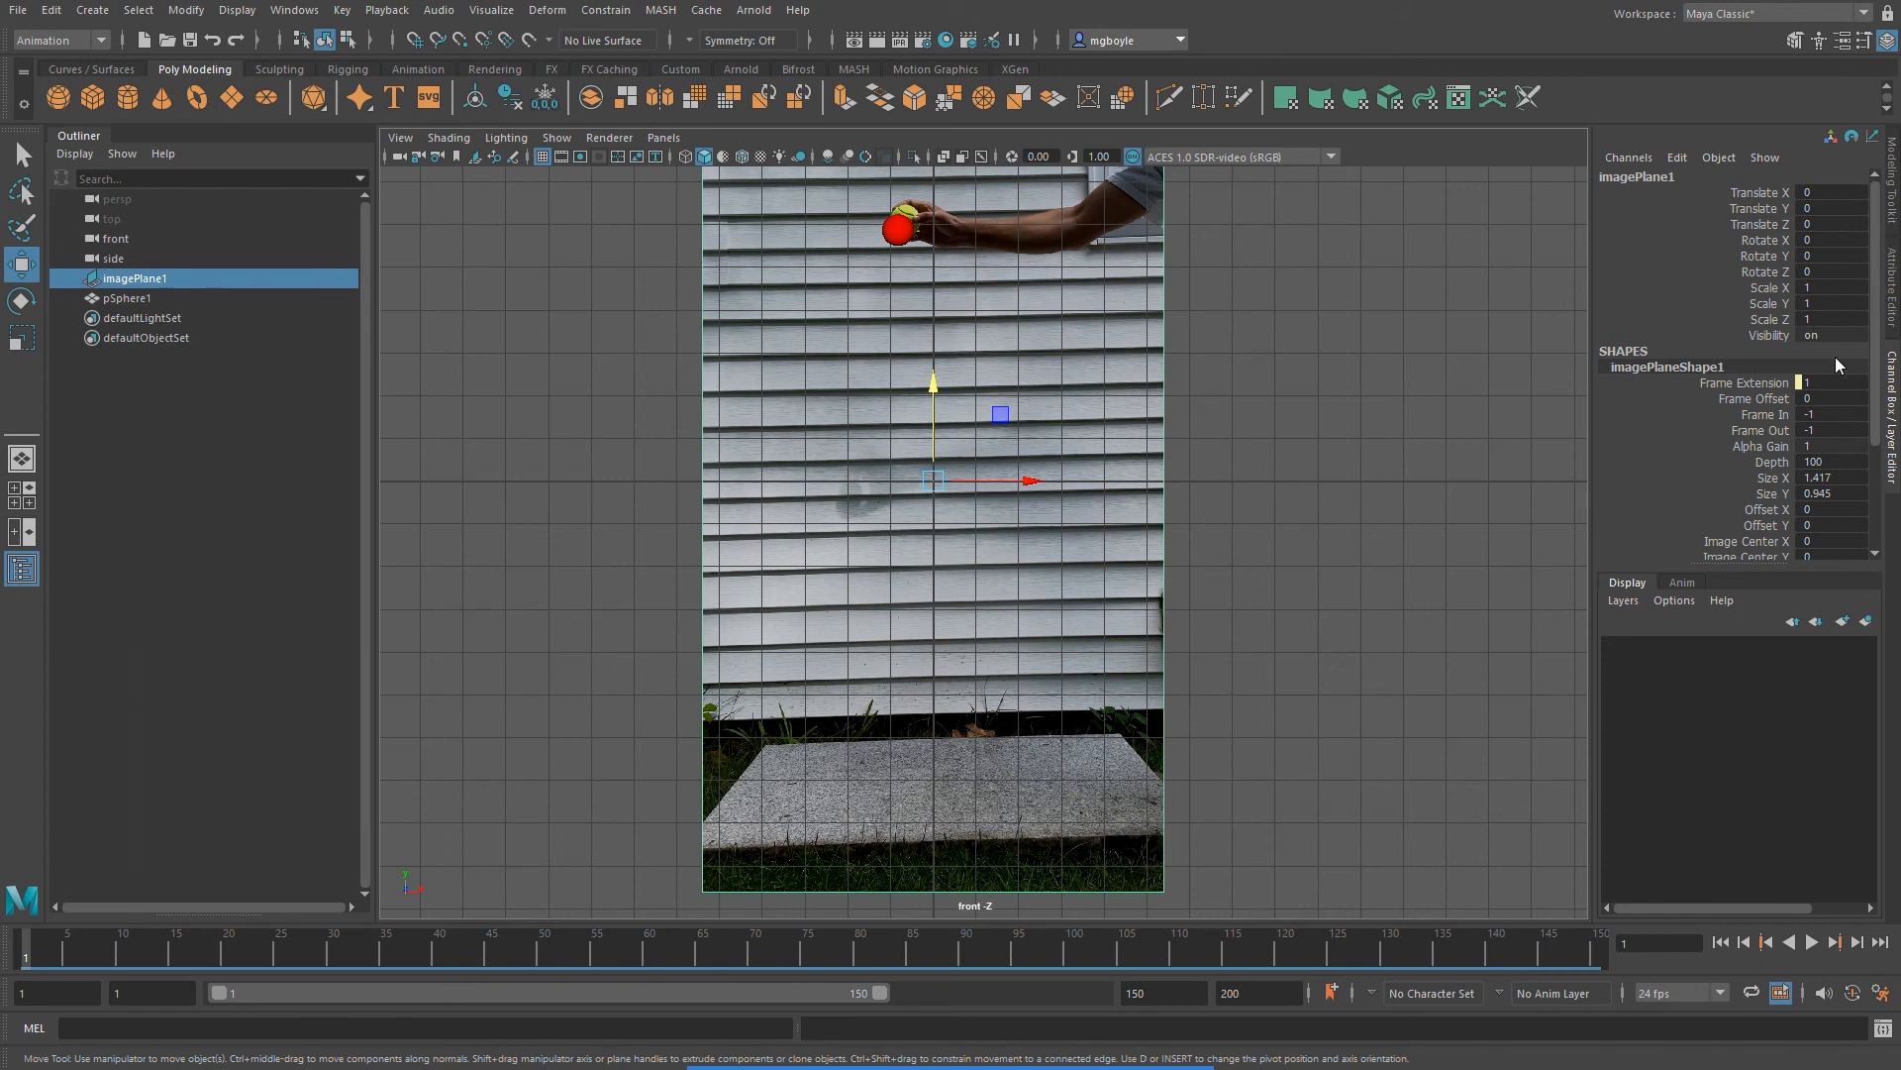
left_click(1818, 336)
type("0")
key("Return")
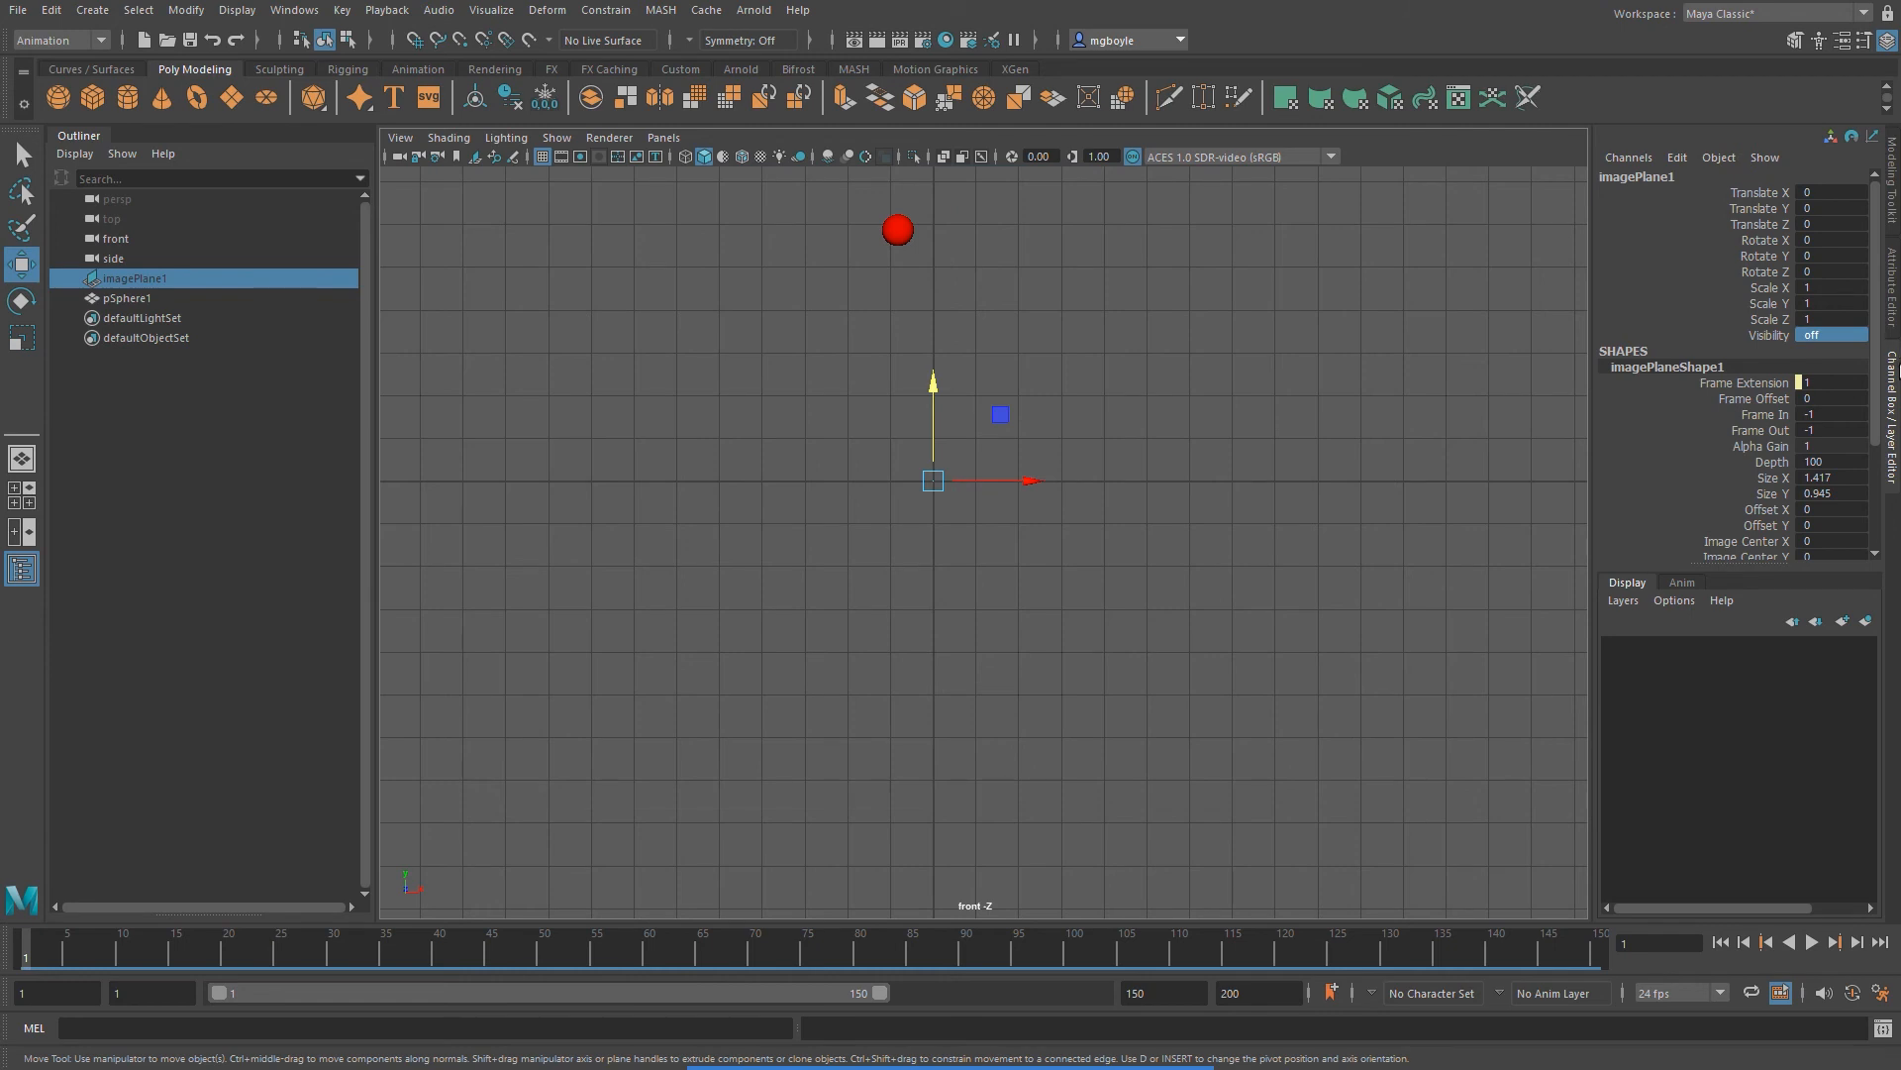
left_click(1448, 393)
Play the animation with only the red sphere in view to review its bouncing motion
right_click_drag(994, 587, 1030, 535, "alt")
middle_click_drag(1032, 531, 1080, 545, "alt")
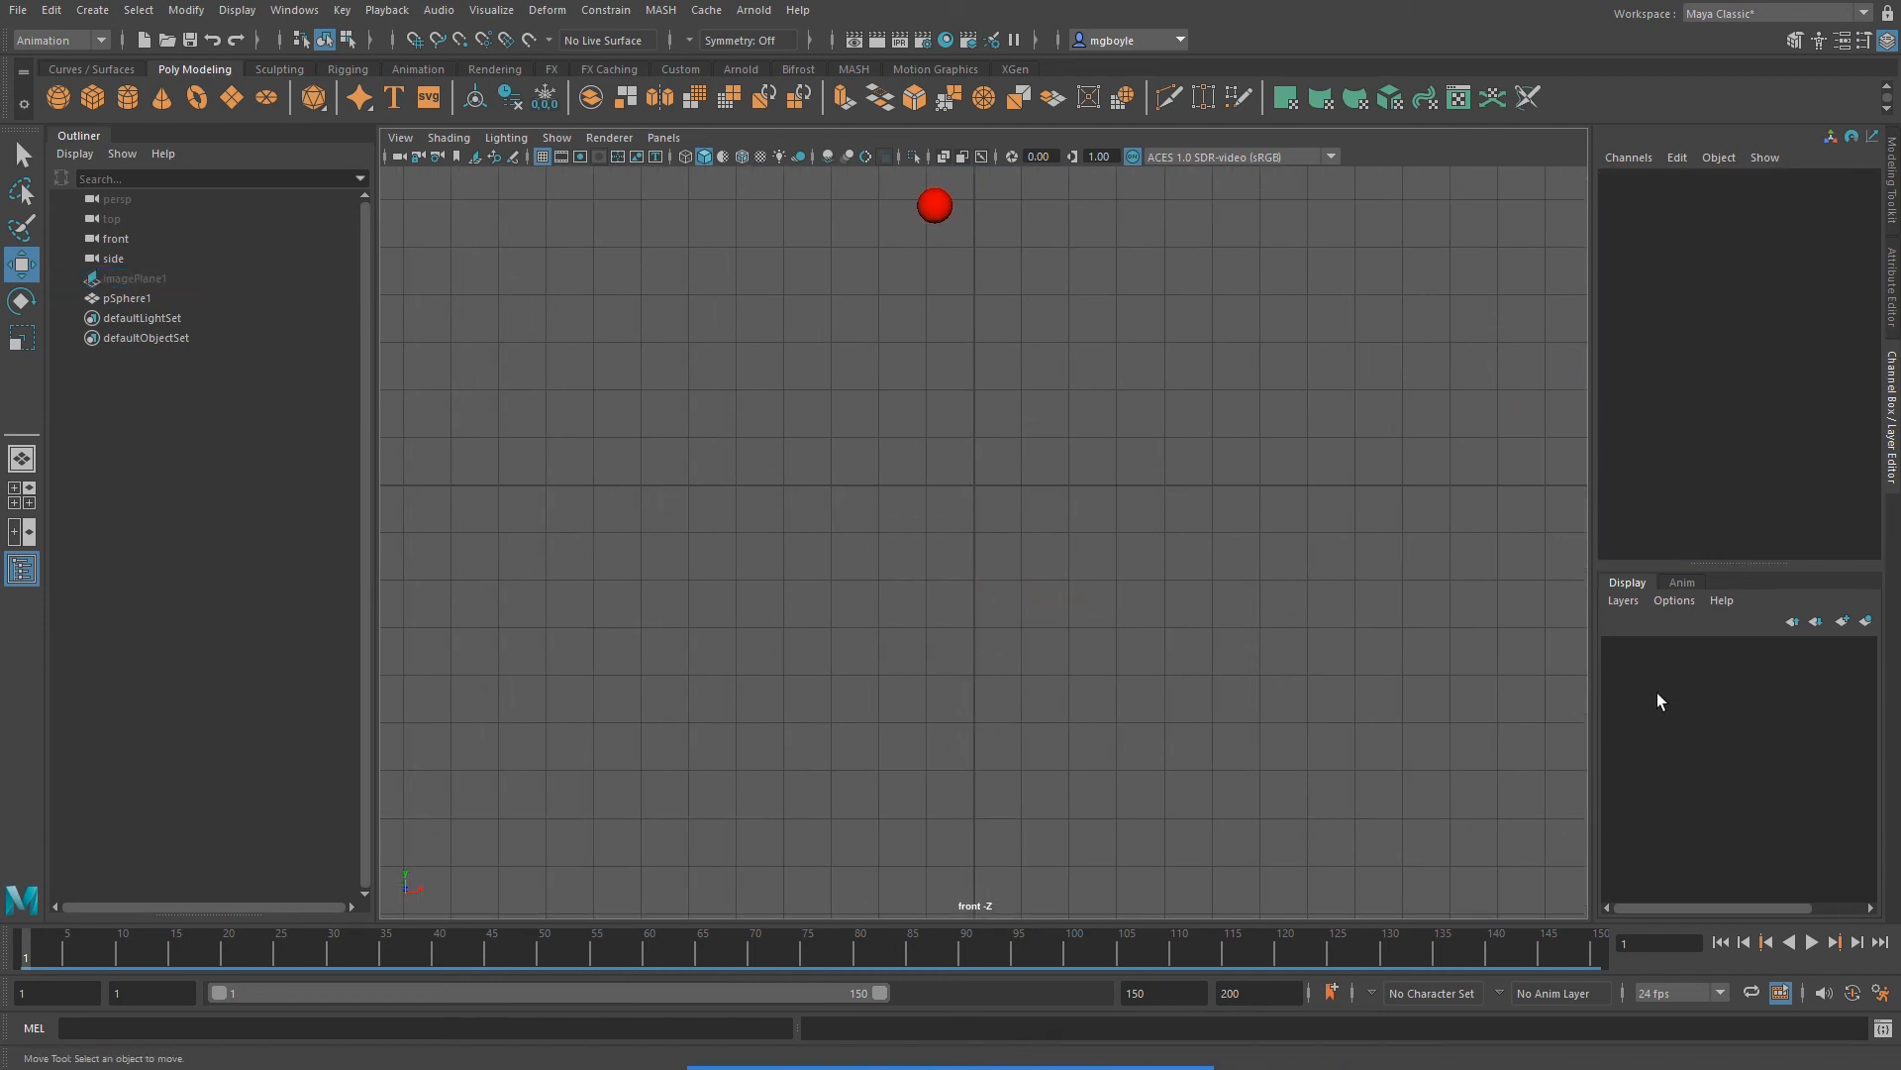
left_click(1811, 941)
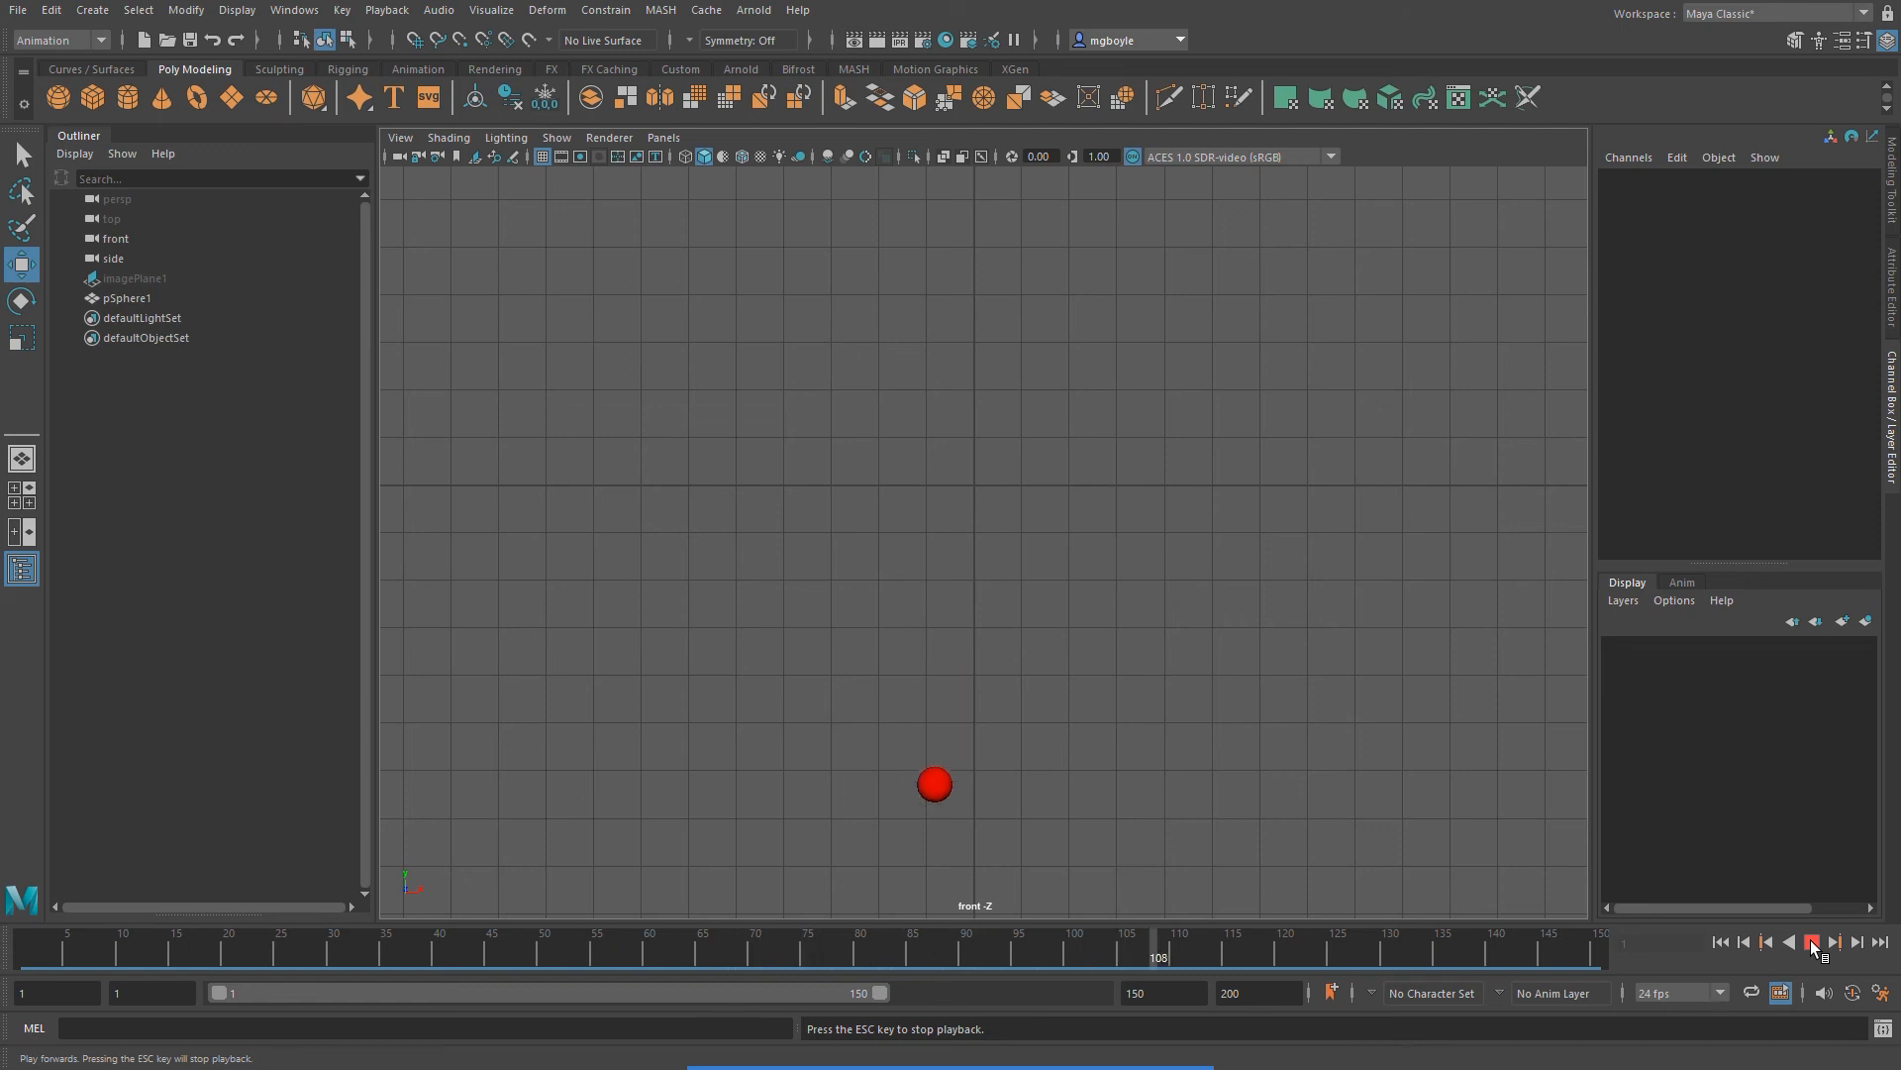
Replay the sphere's bouncing animation from the start, then stop it and return to frame 1
left_click(1812, 943)
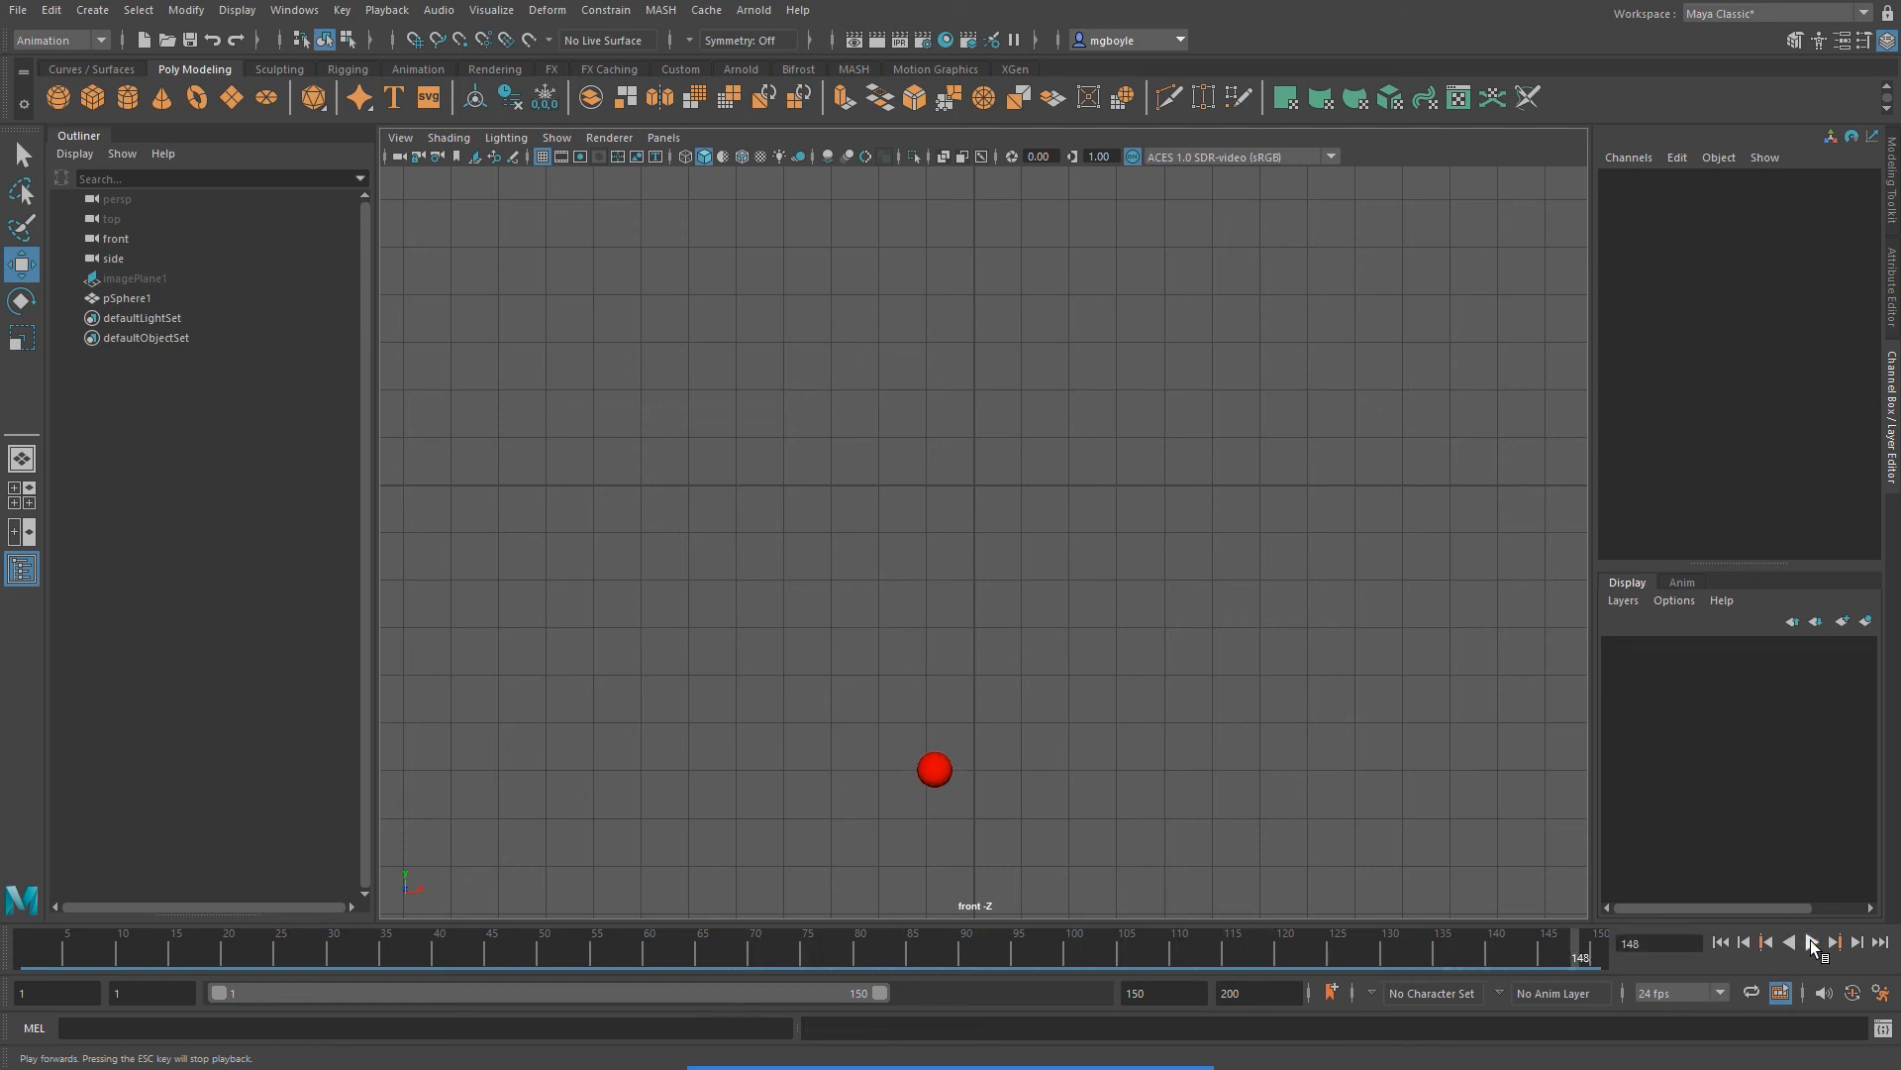
left_click_drag(1566, 949, 26, 941)
left_click(1814, 947)
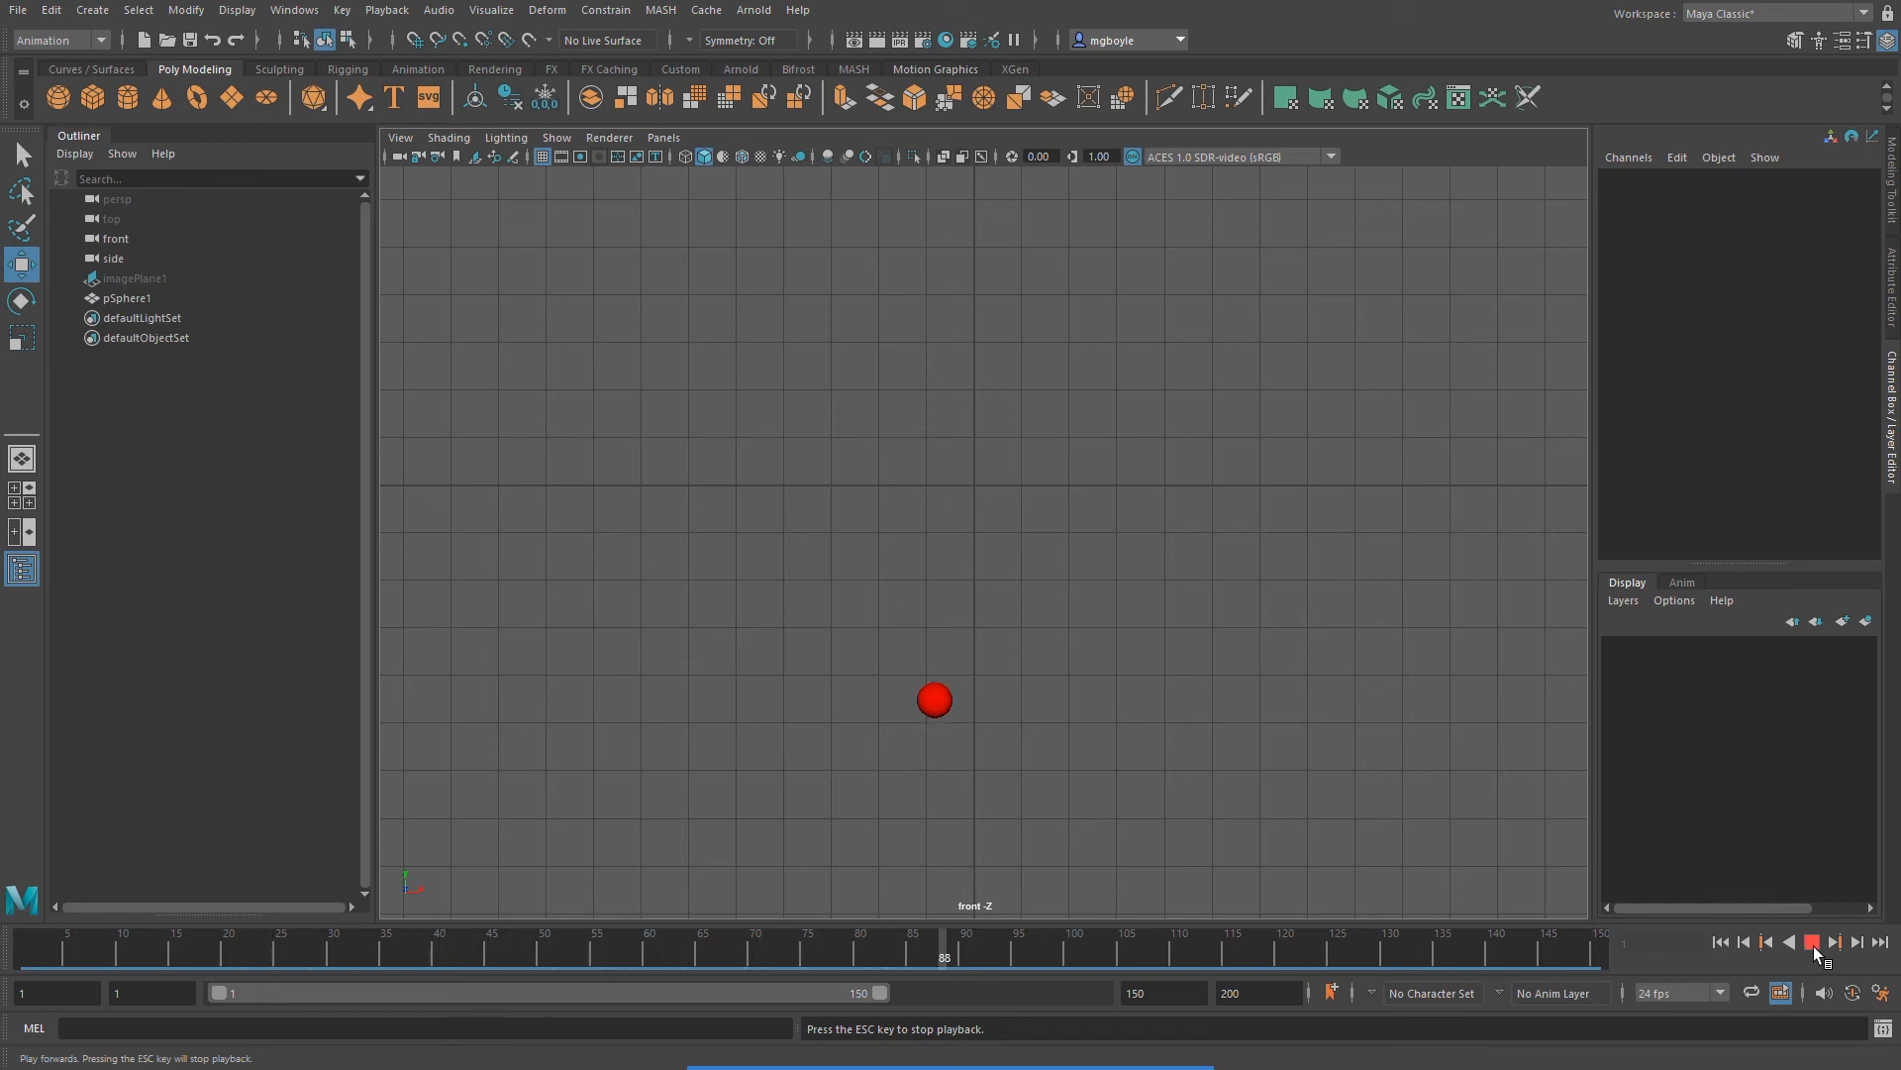
left_click(1814, 947)
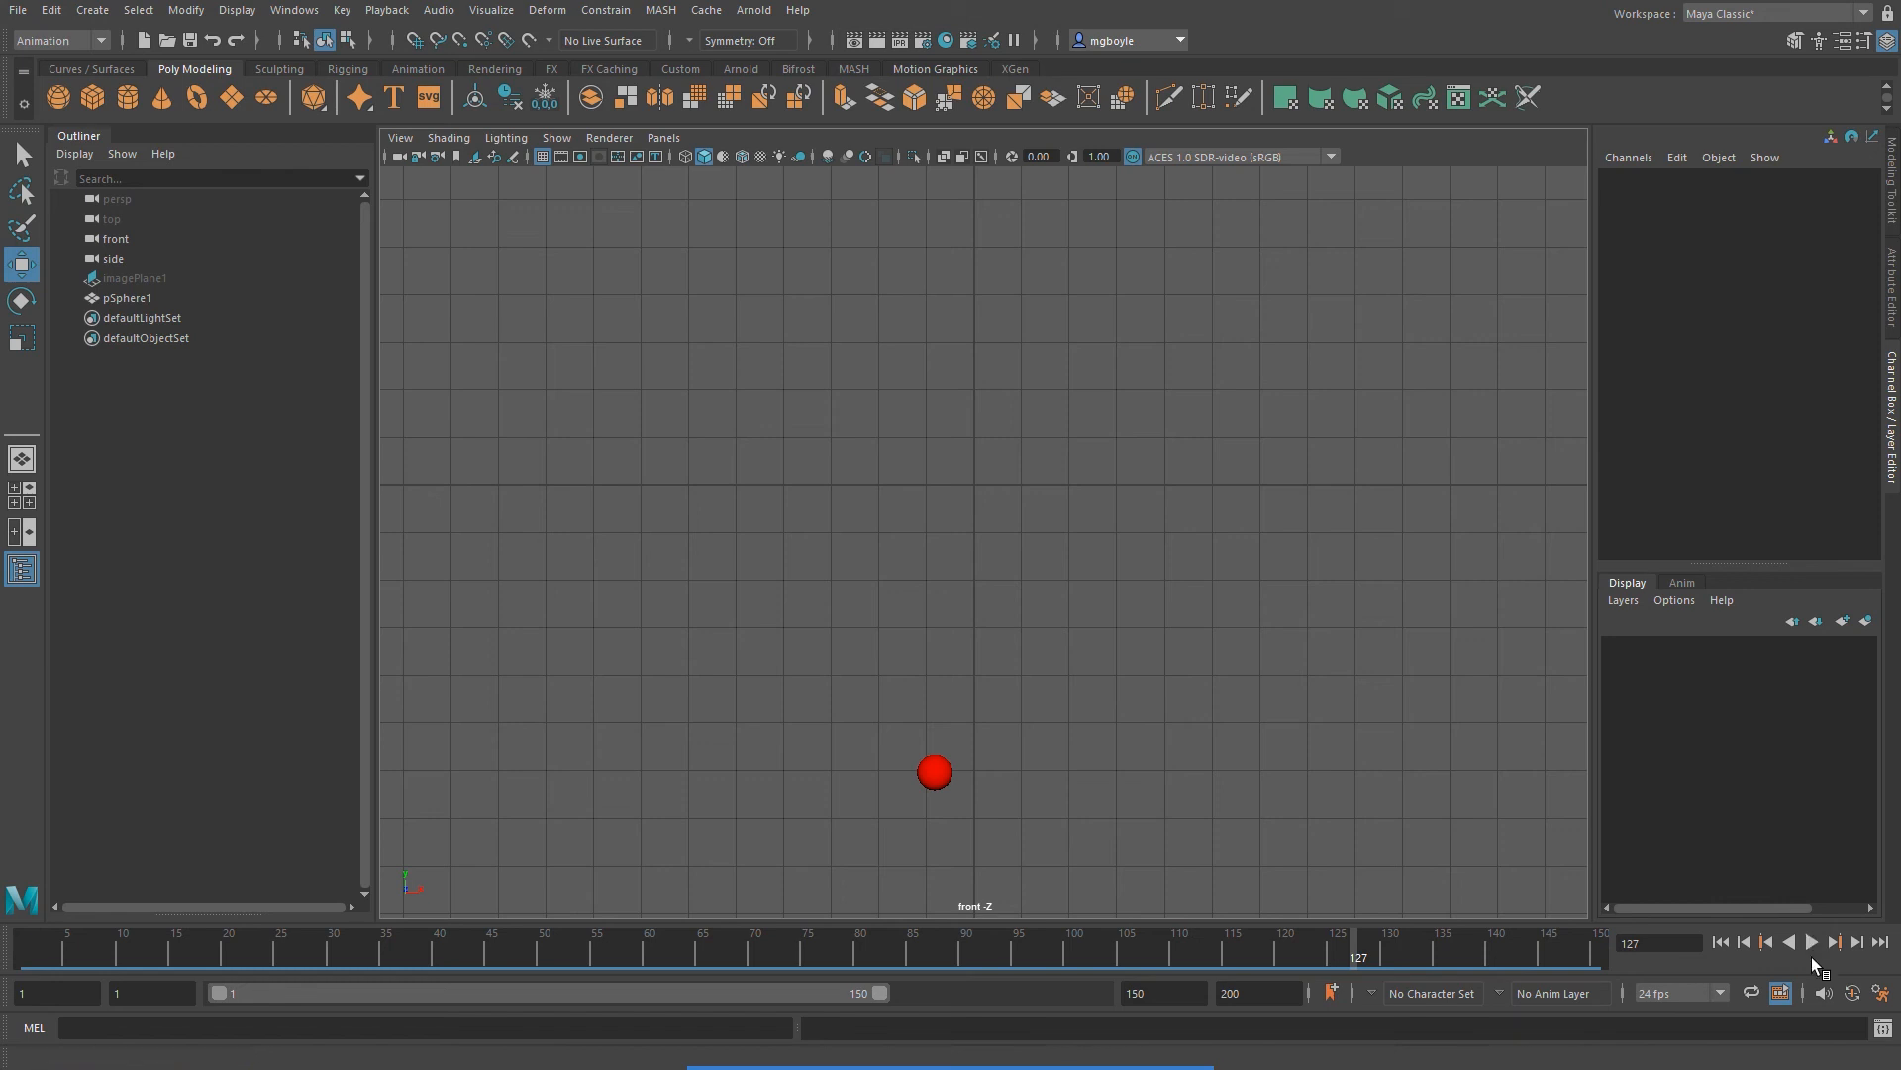
left_click_drag(1351, 950, 25, 945)
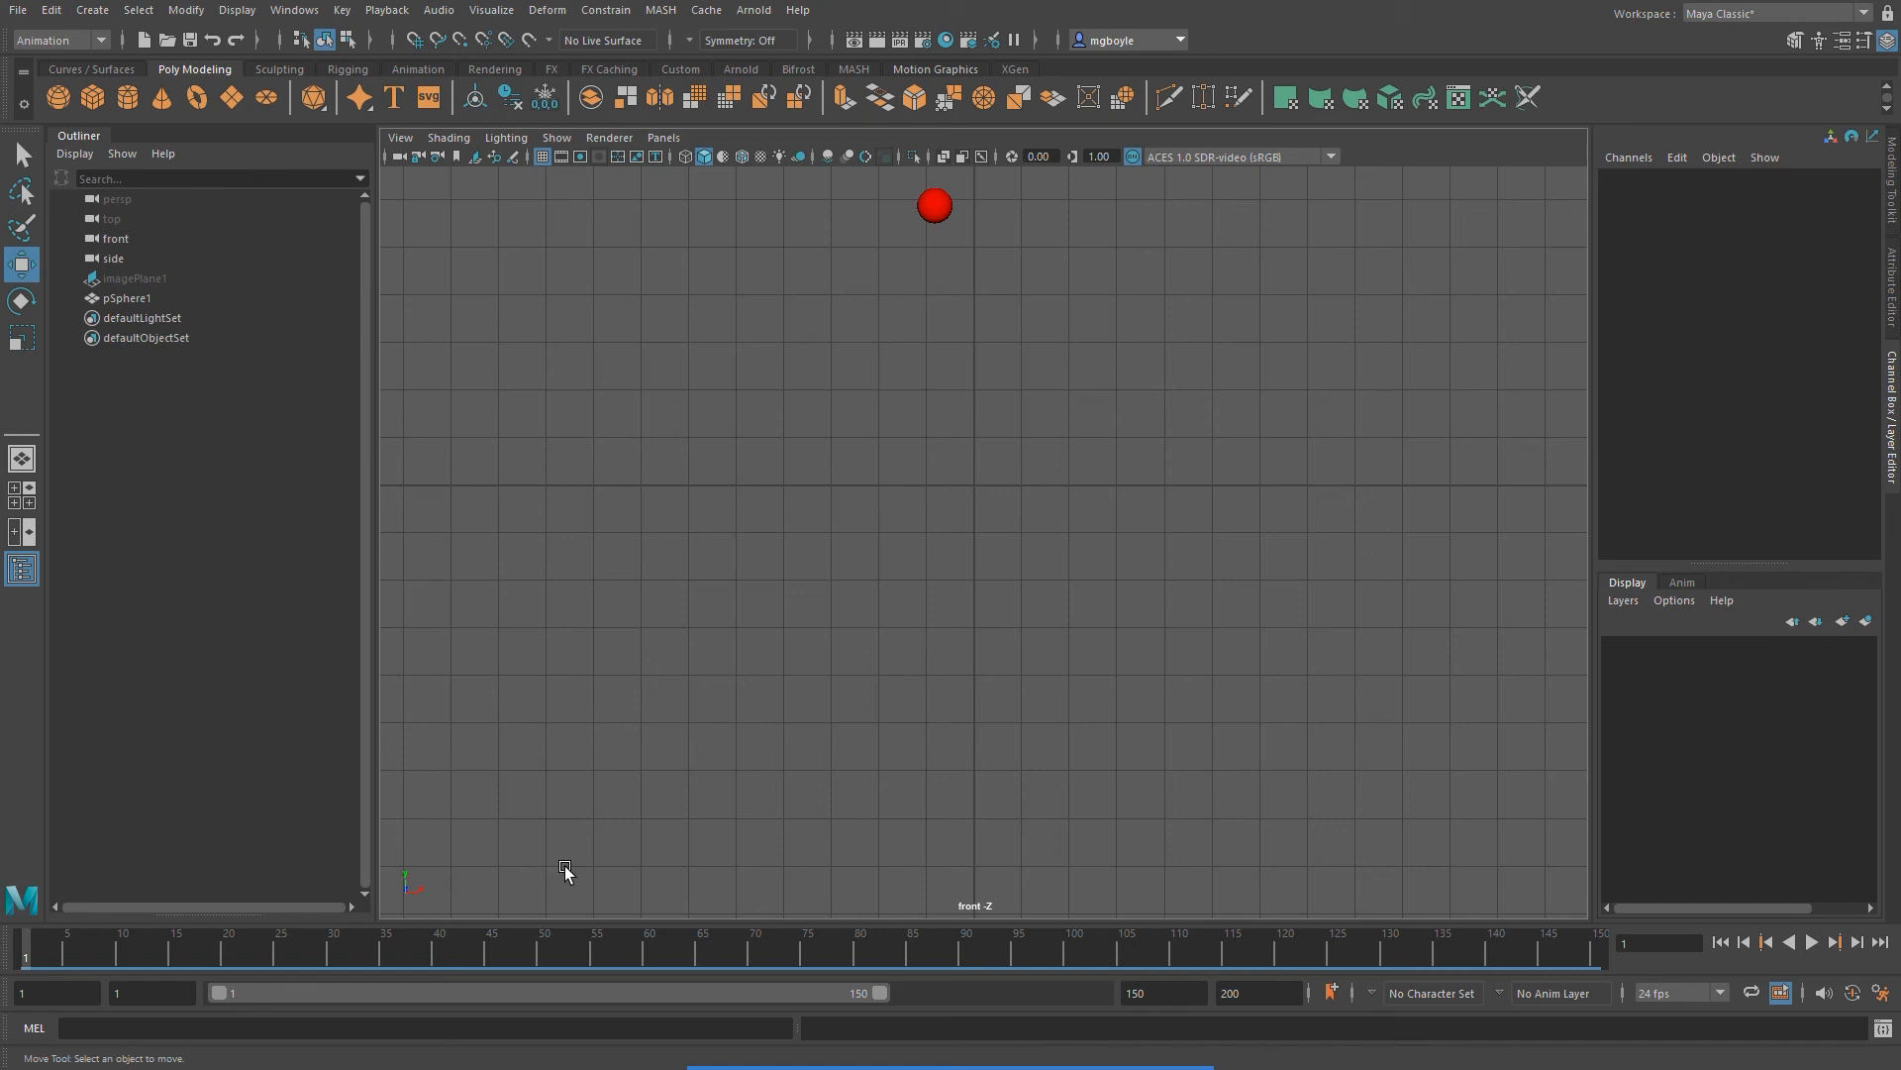
Open the Playblast options and set the display size to From Render Settings and the scale to 1.00
right_click(1034, 941)
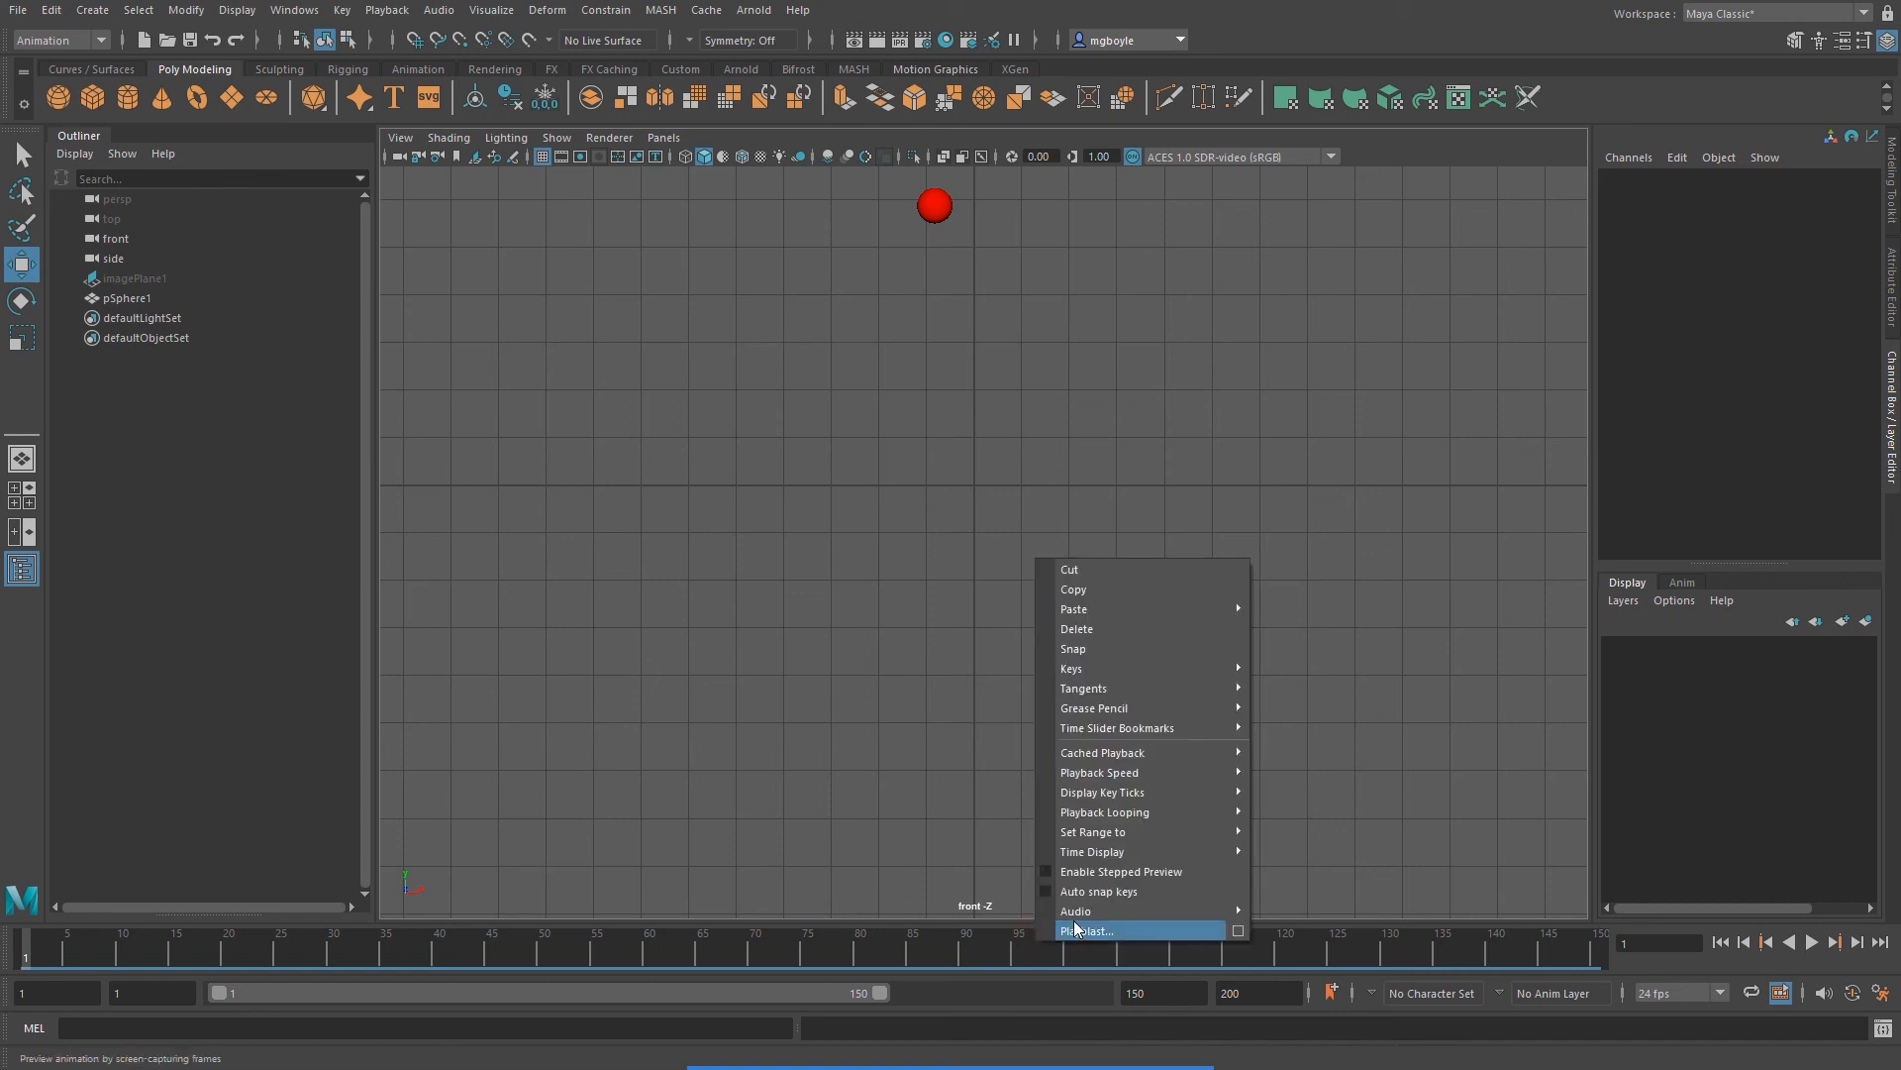
left_click(1238, 931)
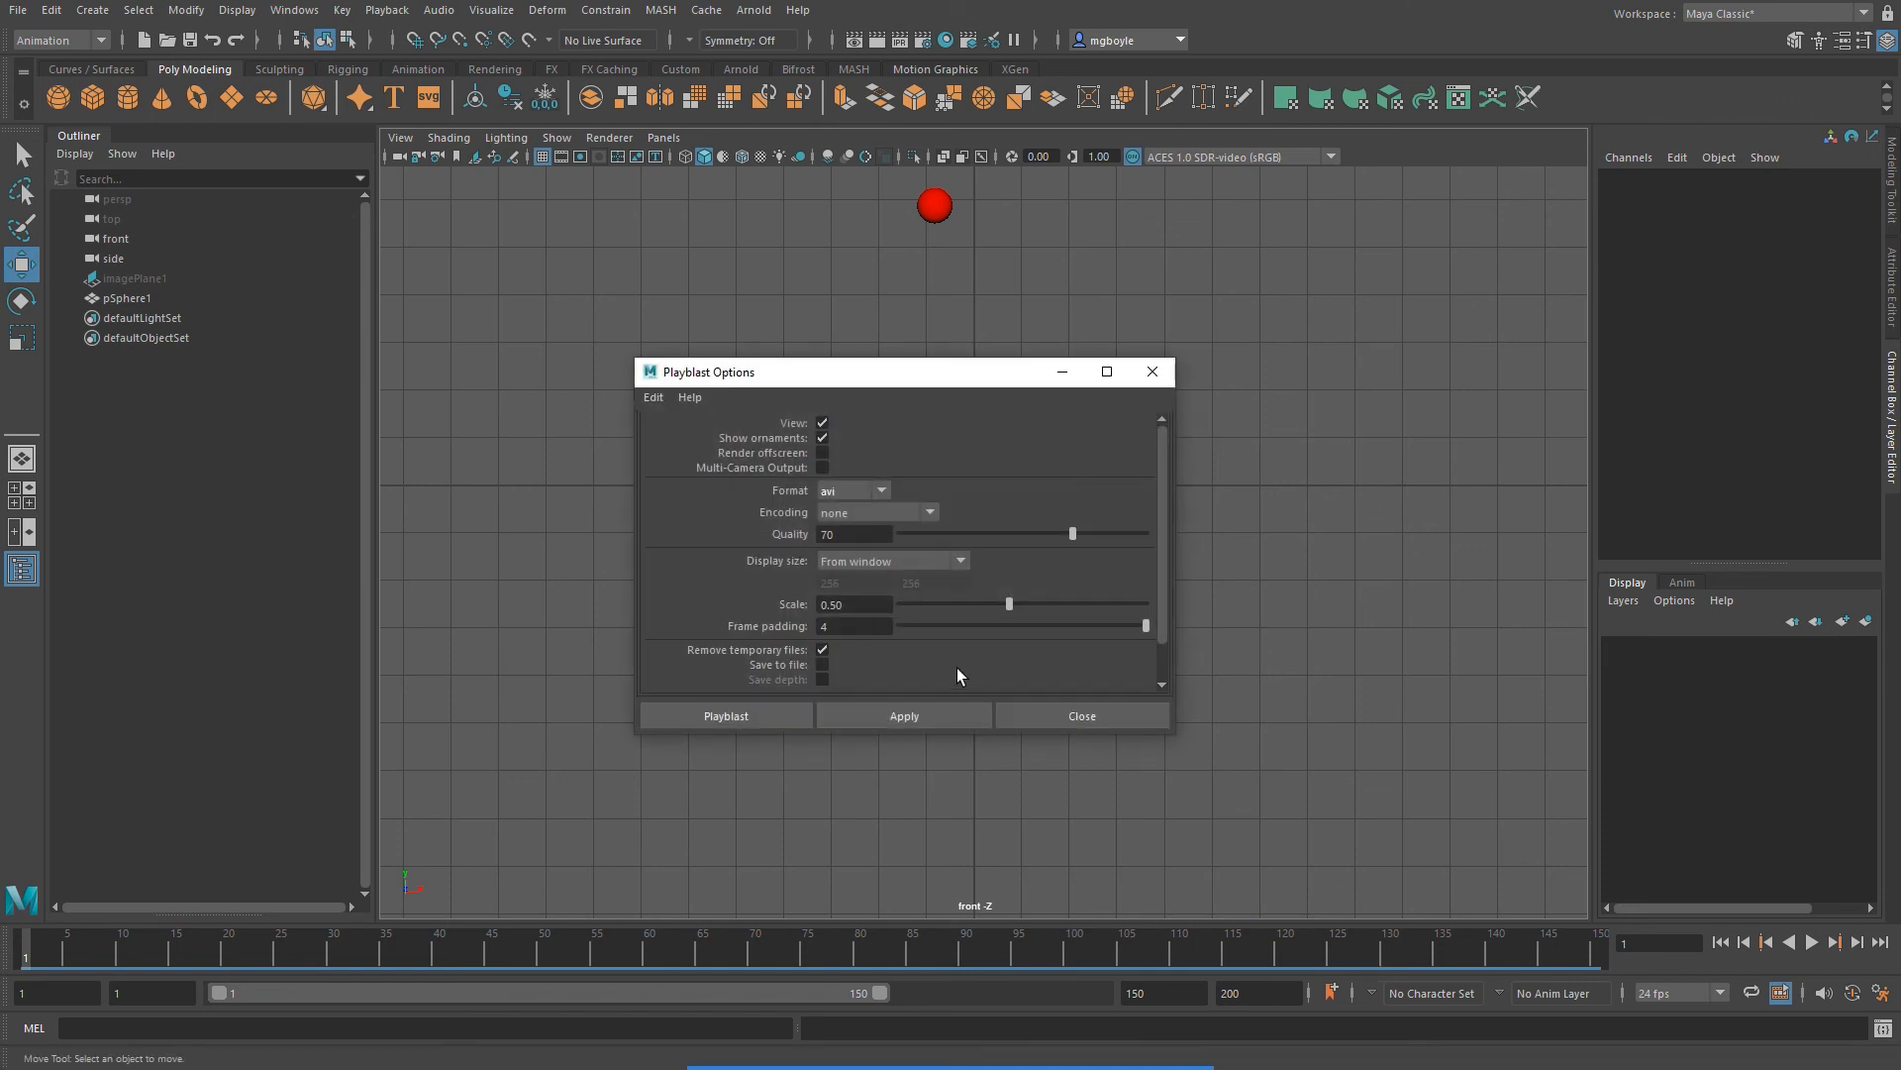
left_click(964, 561)
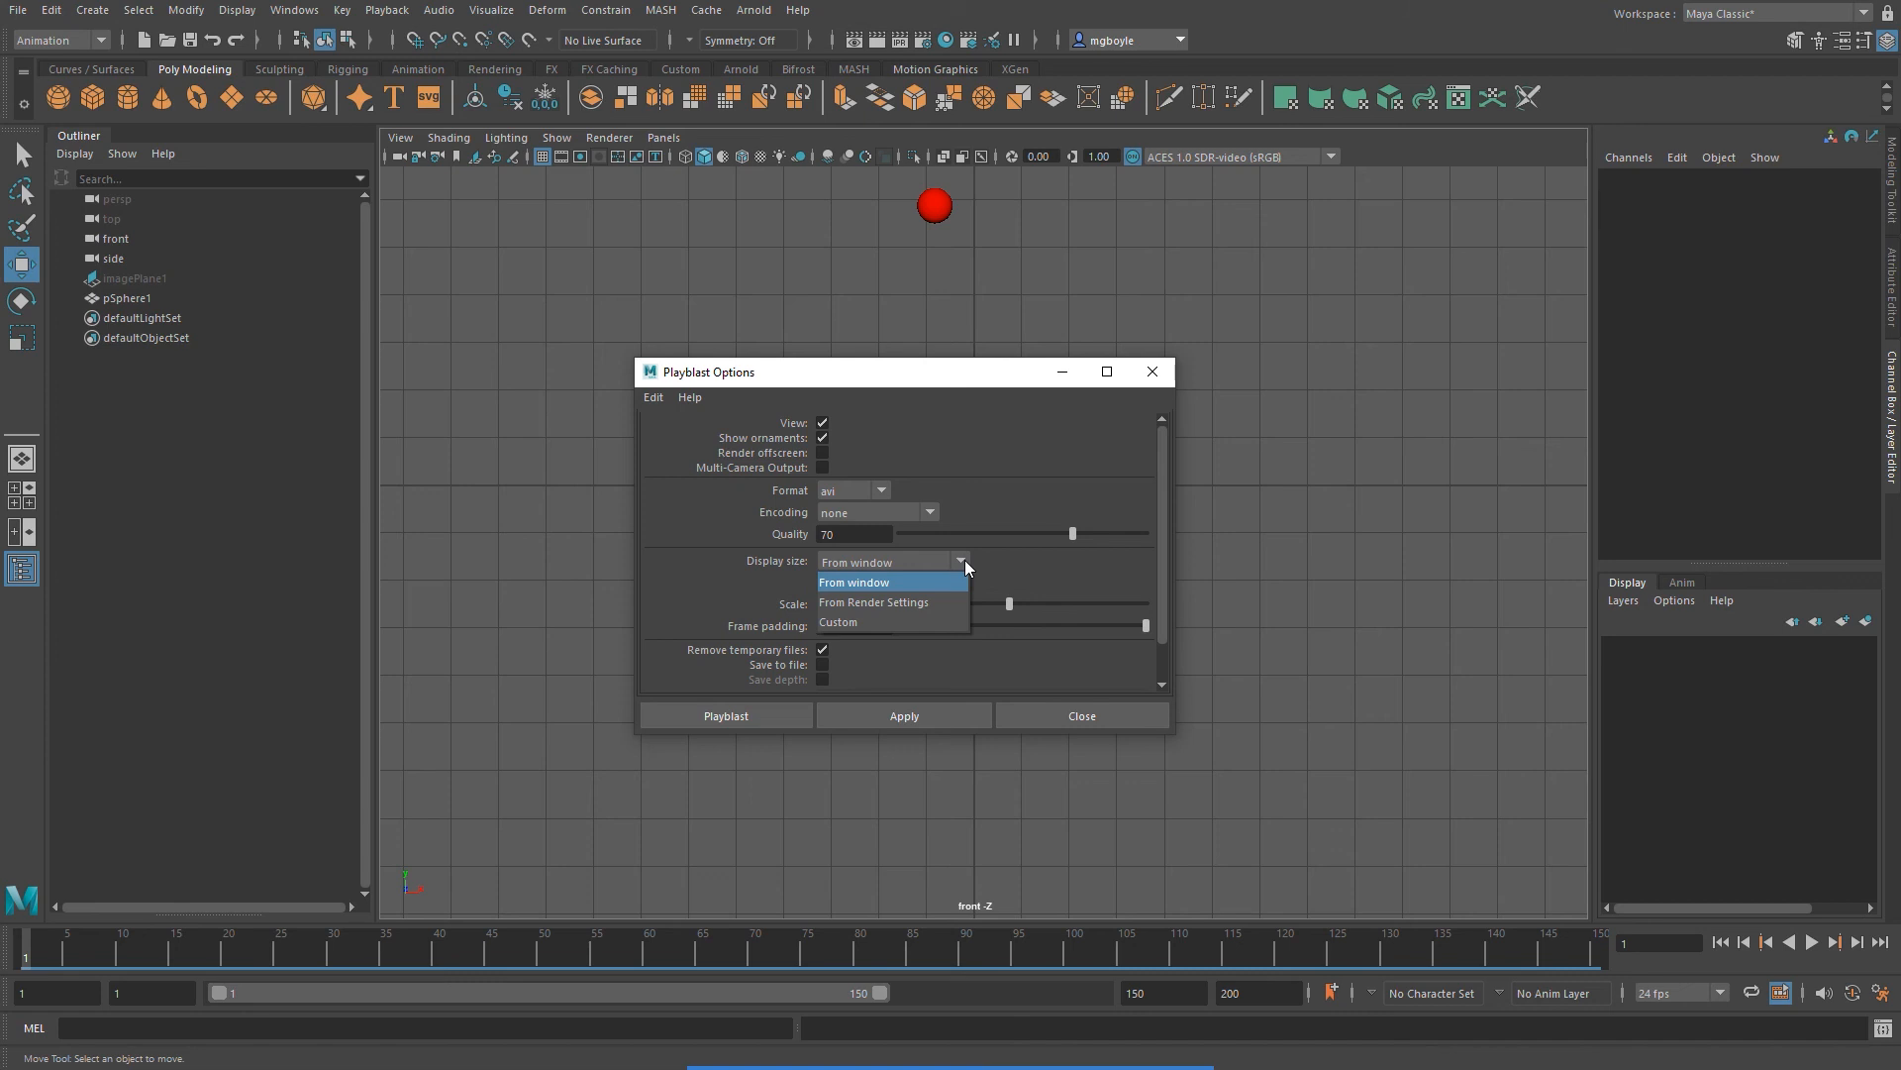
left_click(875, 606)
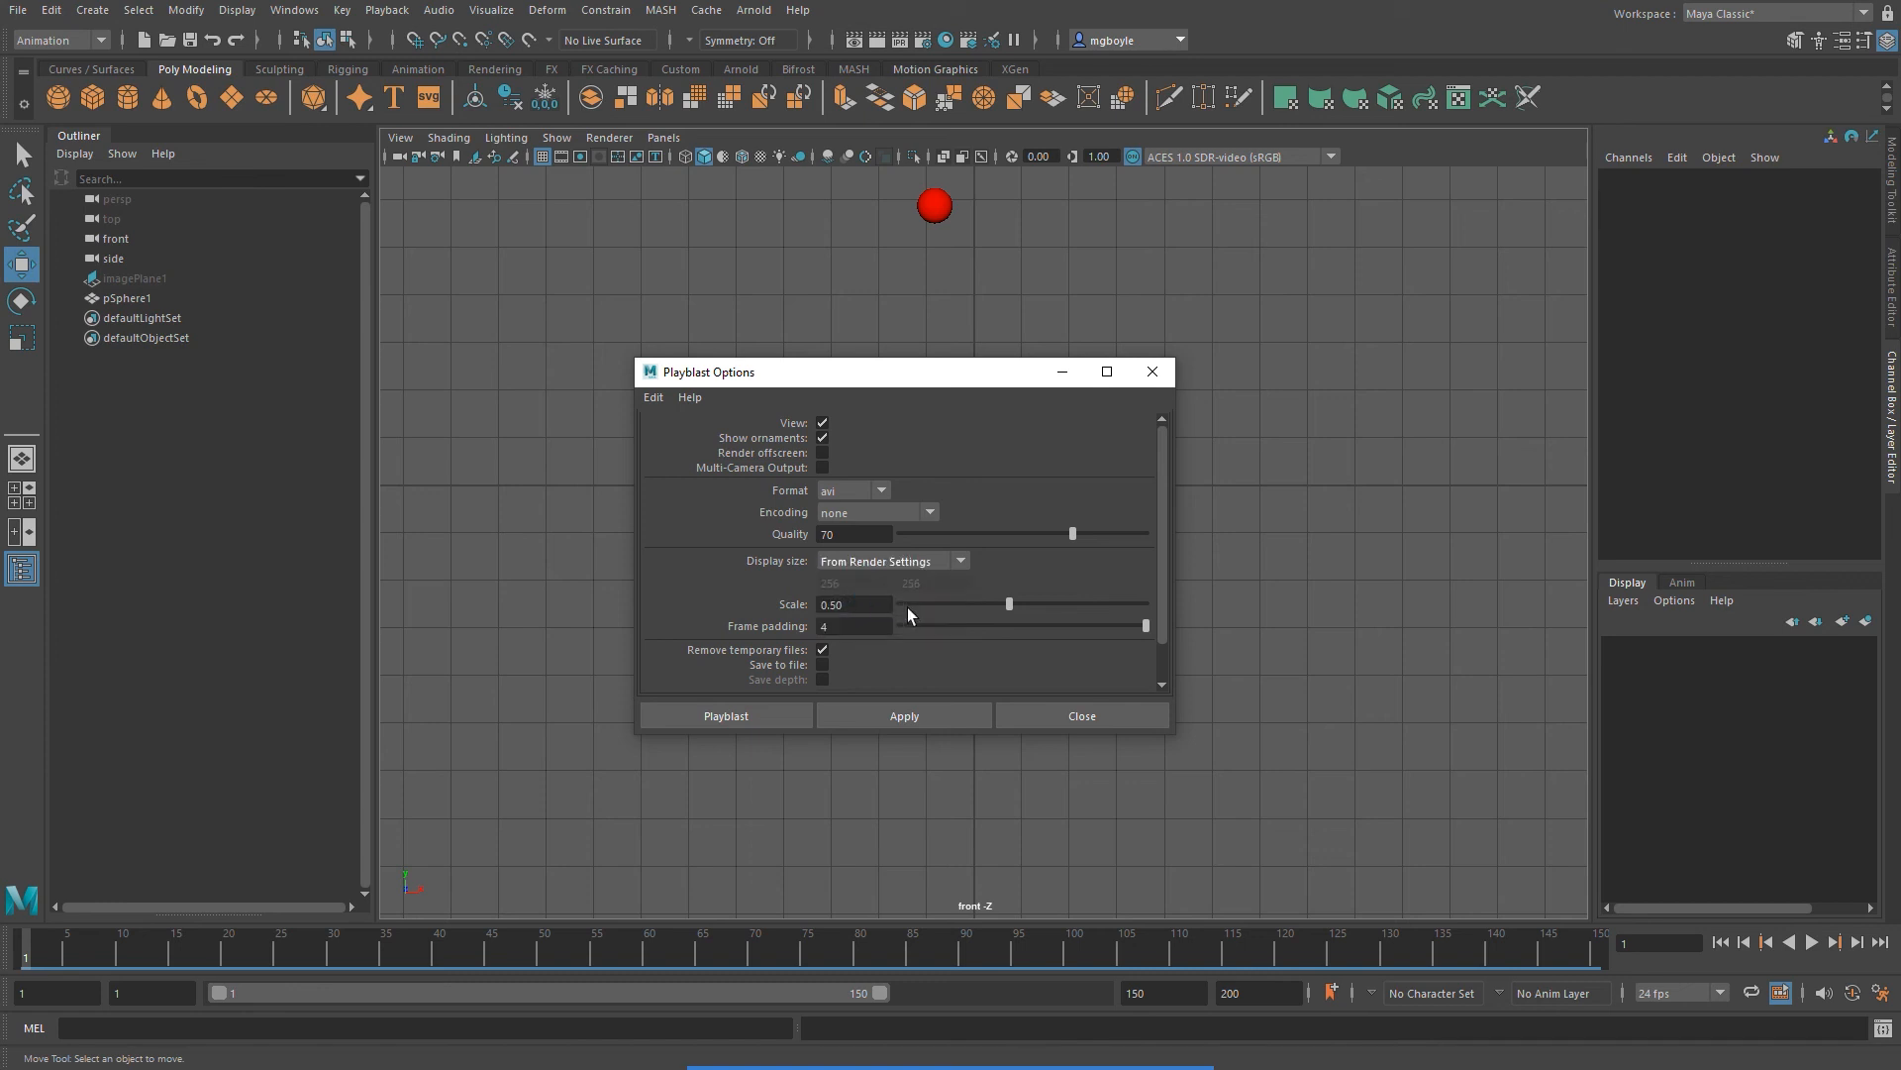
left_click_drag(1009, 602, 1188, 608)
left_click_drag(1139, 736, 1138, 837)
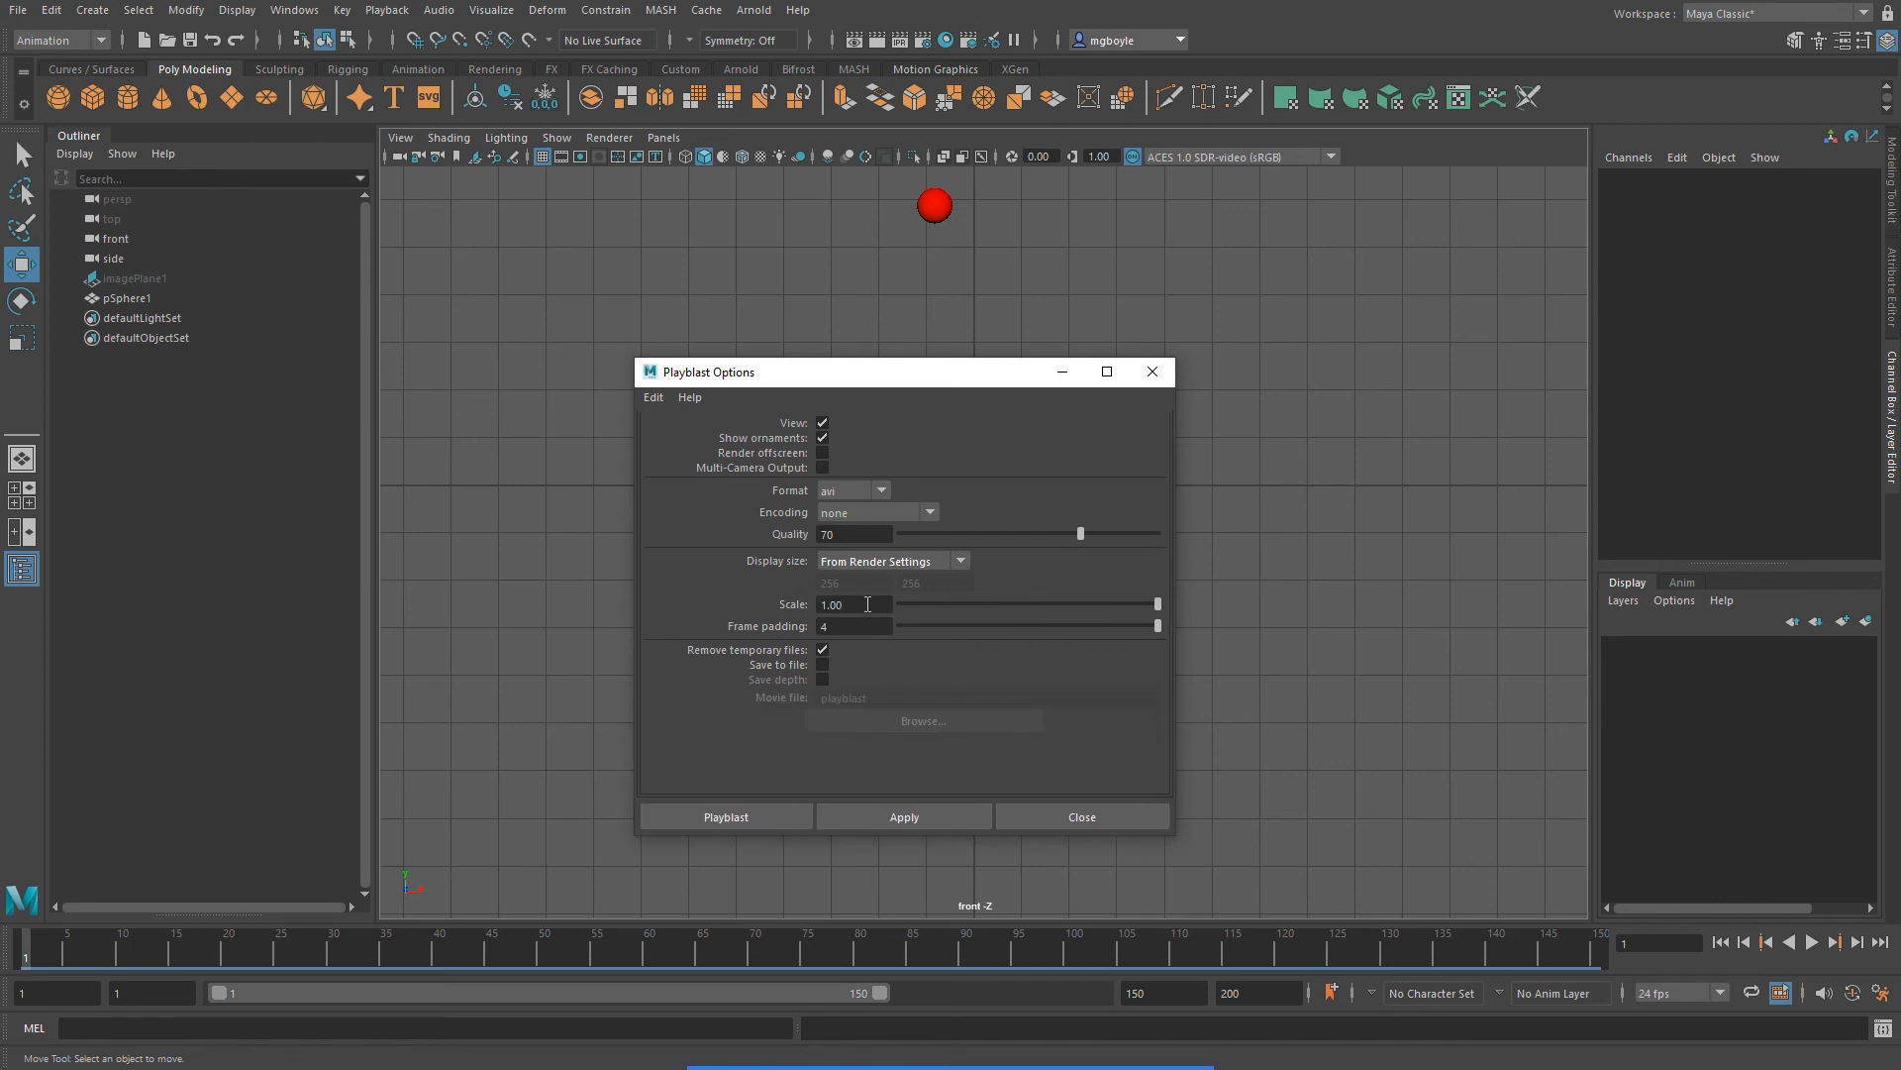
Enable saving to file with the movie named ball_playblast on the Desktop, and generate the playblast
left_click(821, 665)
left_click(927, 721)
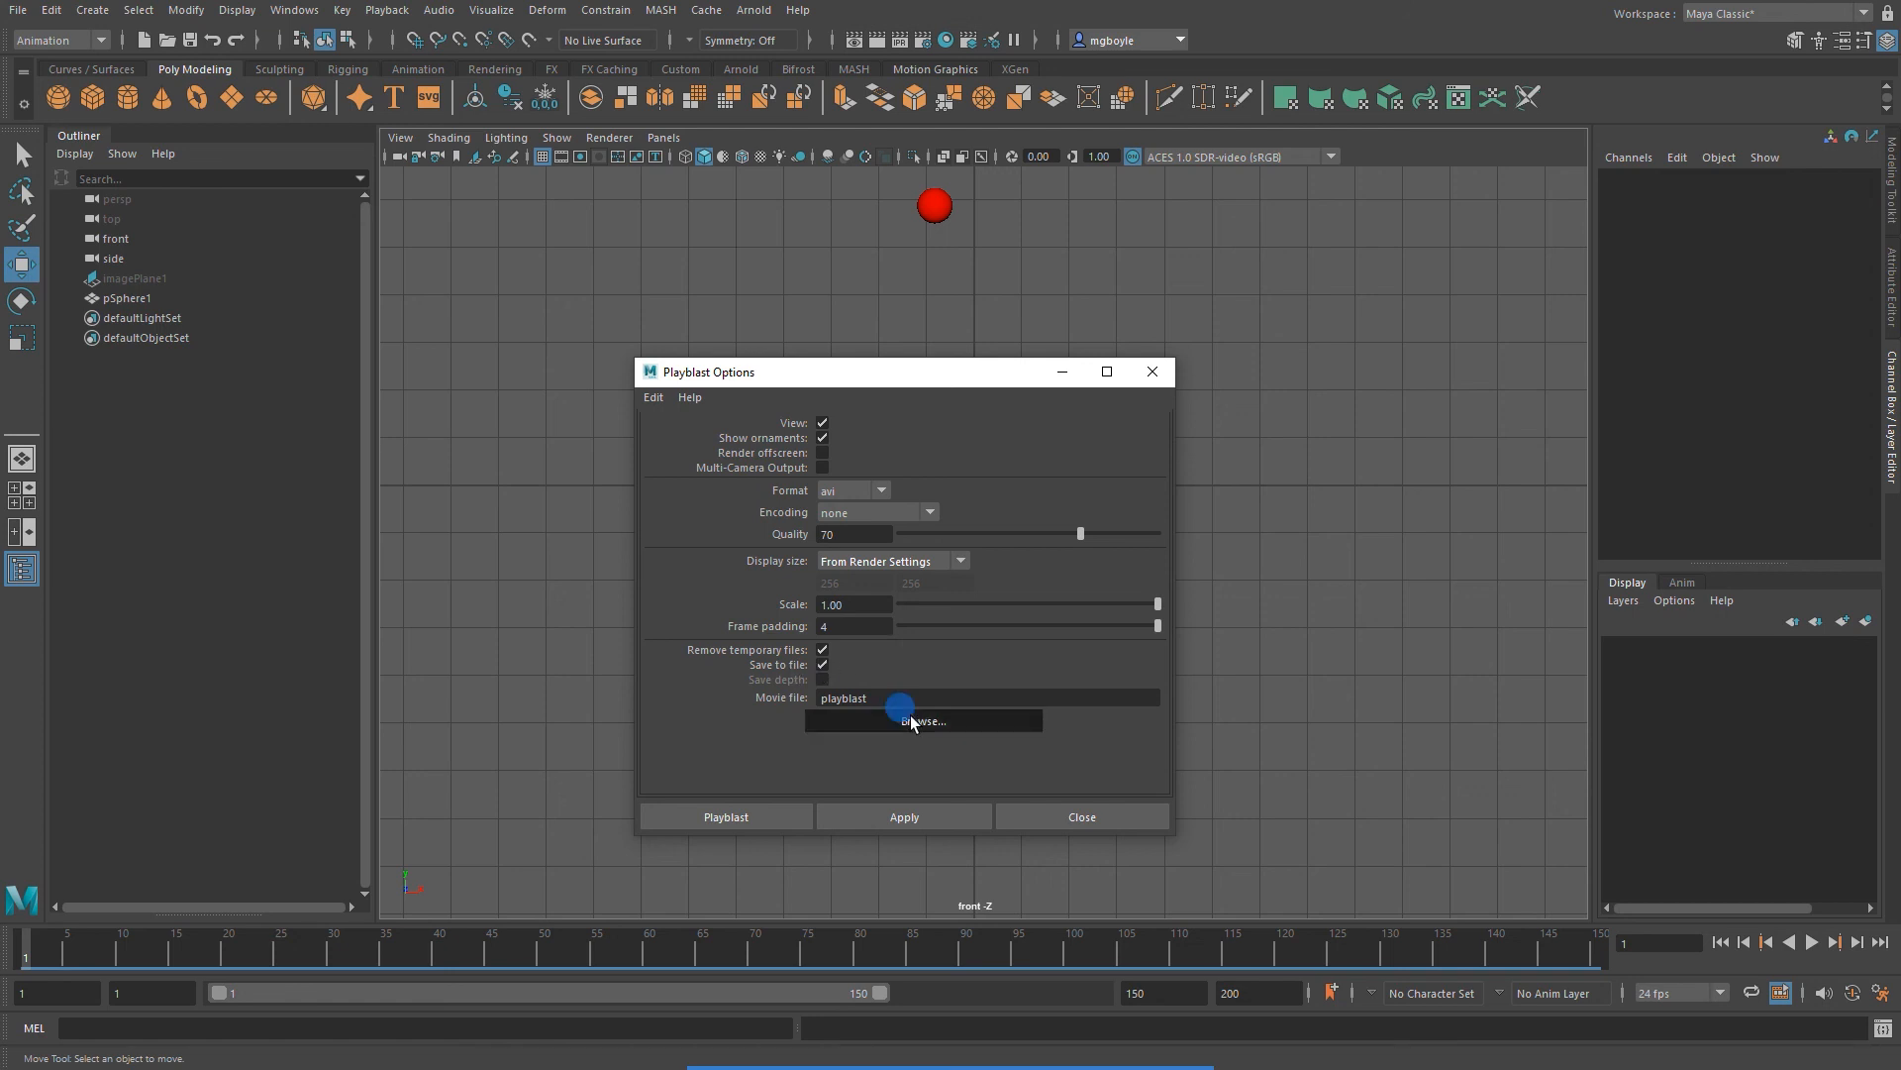
left_click(634, 328)
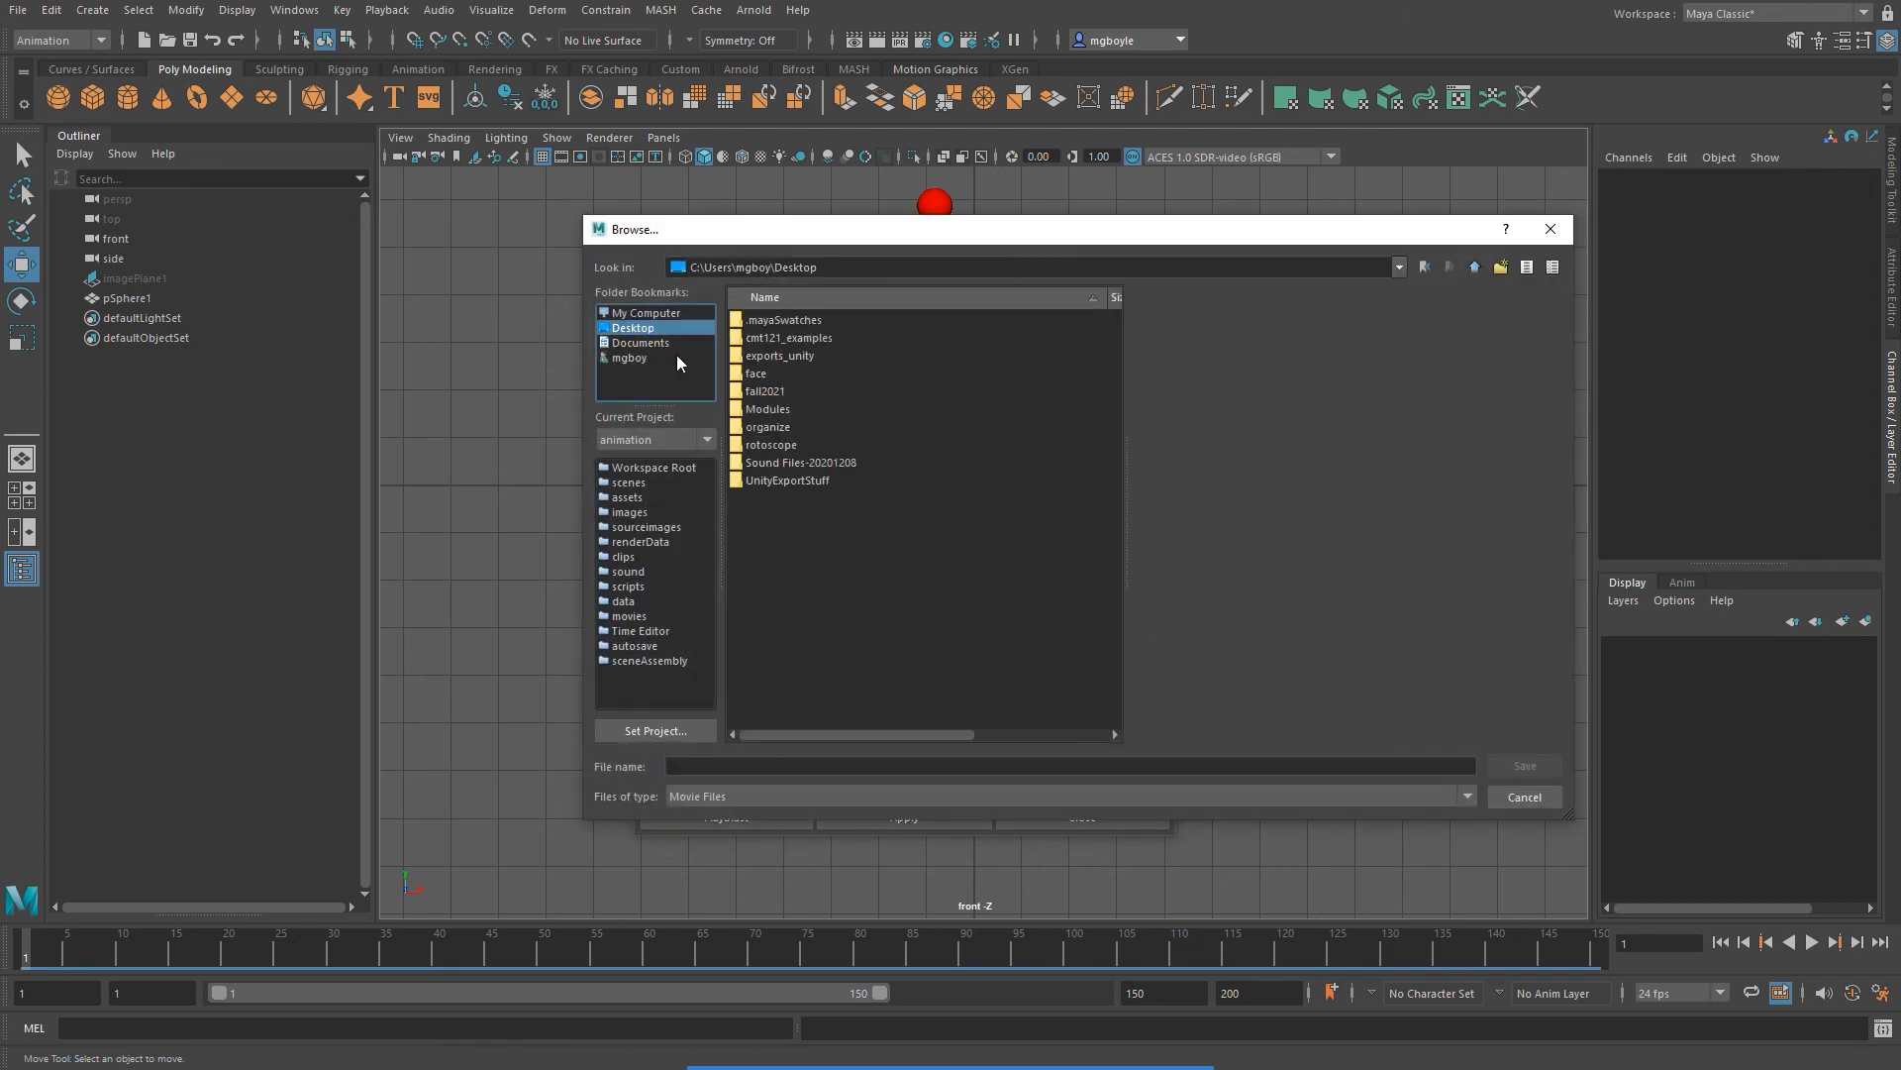
left_click(756, 766)
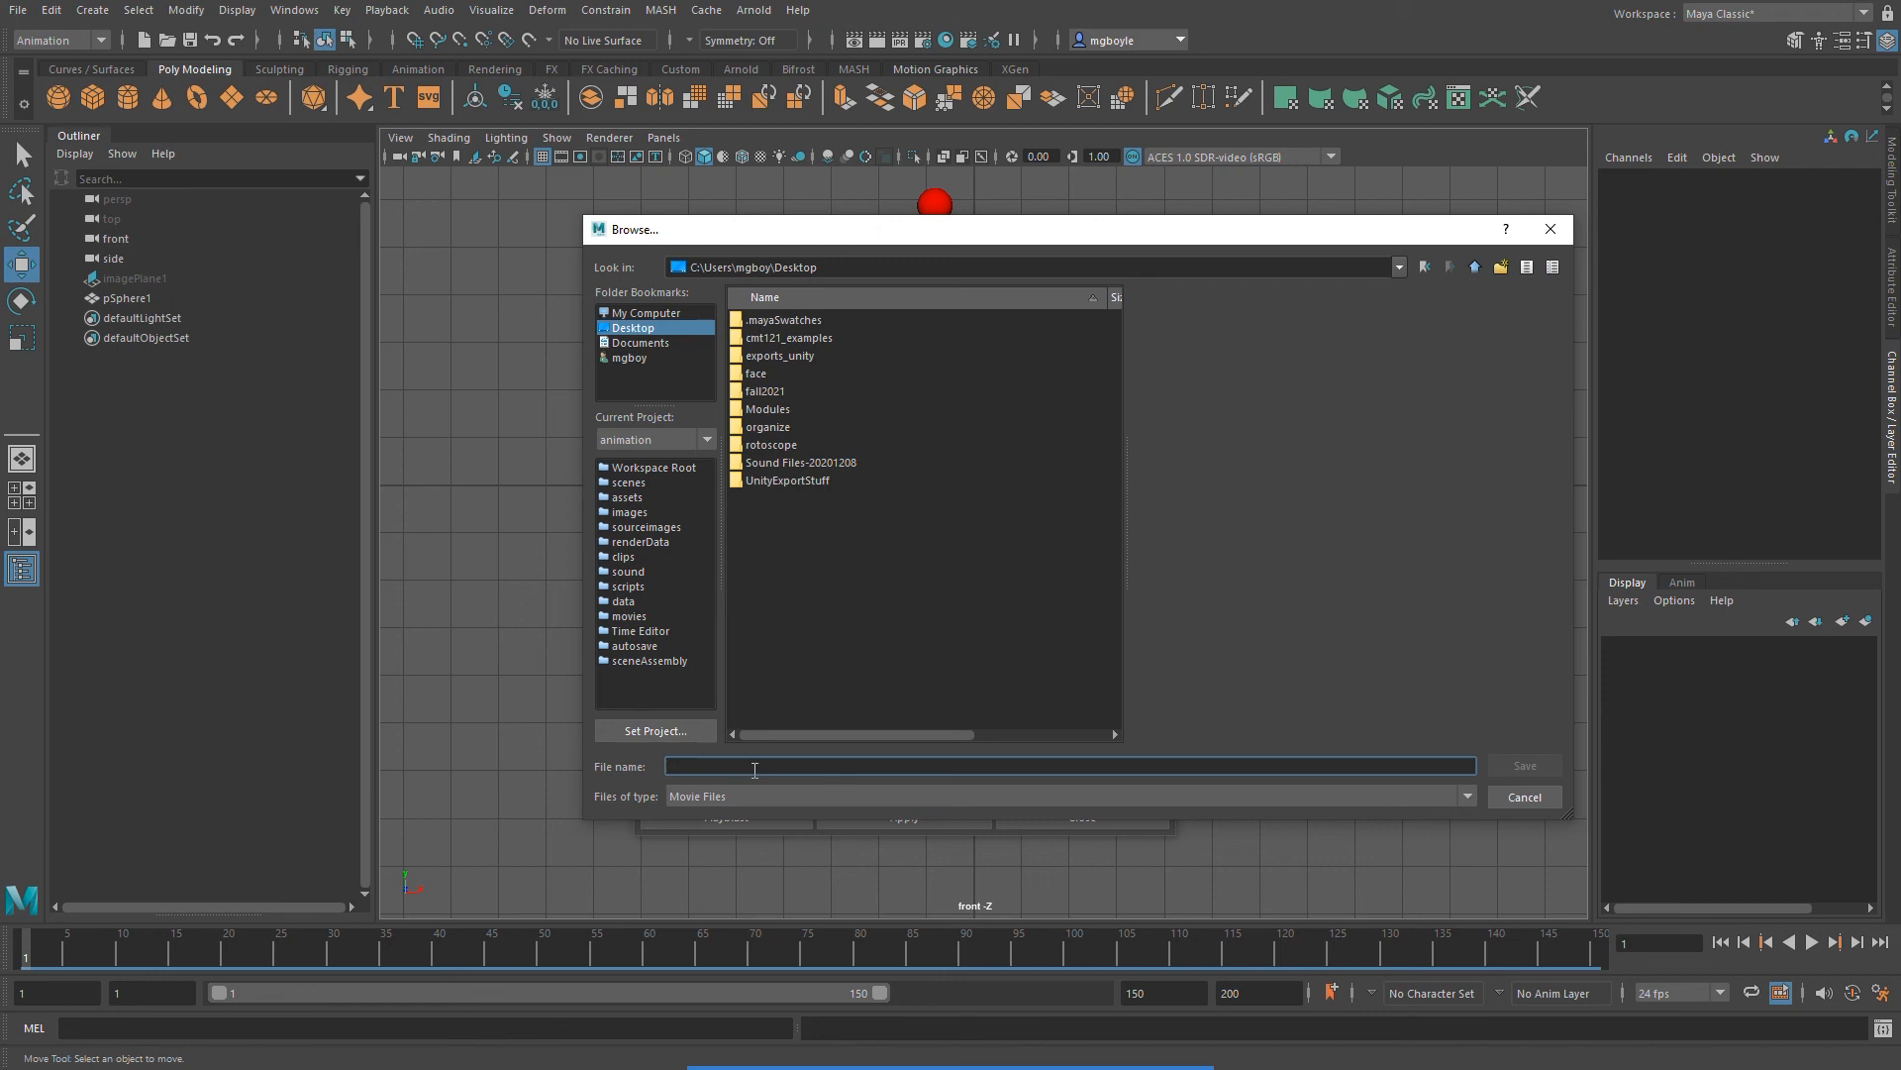
type("ball")
type("+")
type("playlast")
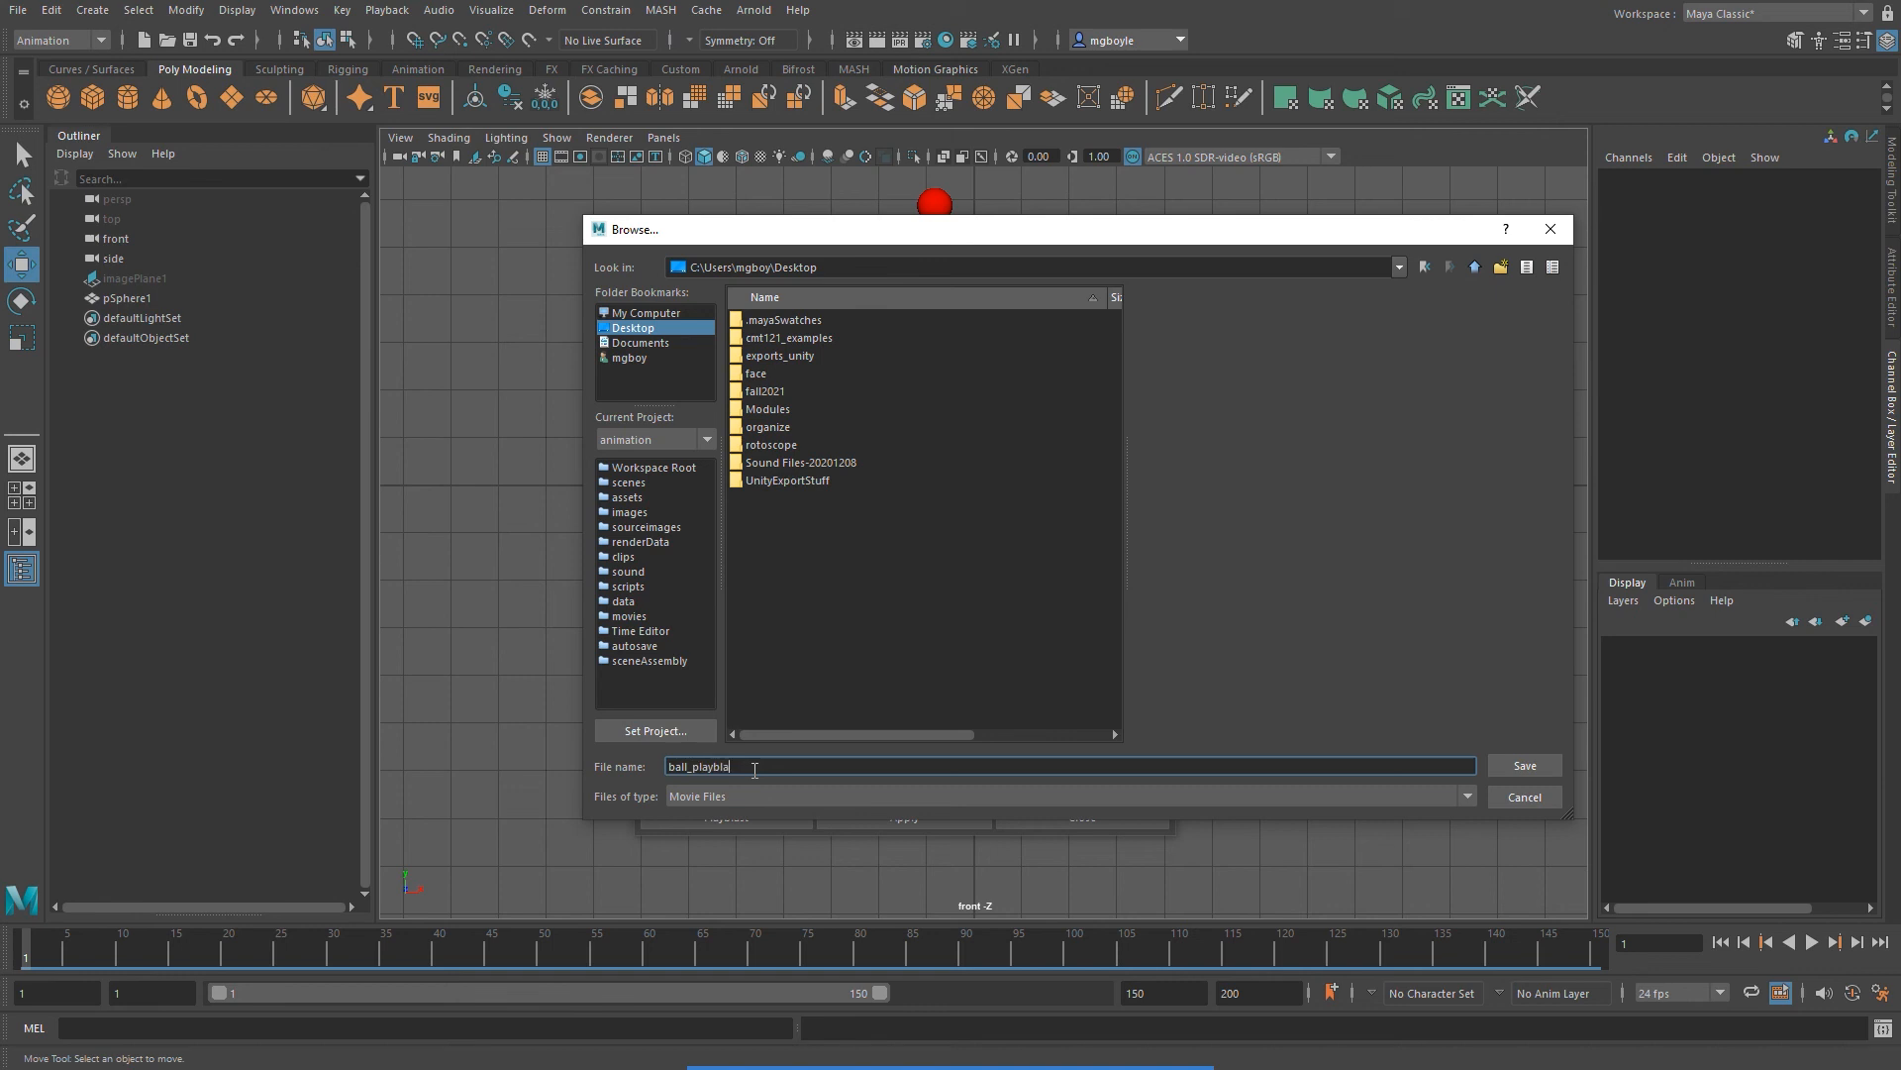
left_click(1522, 766)
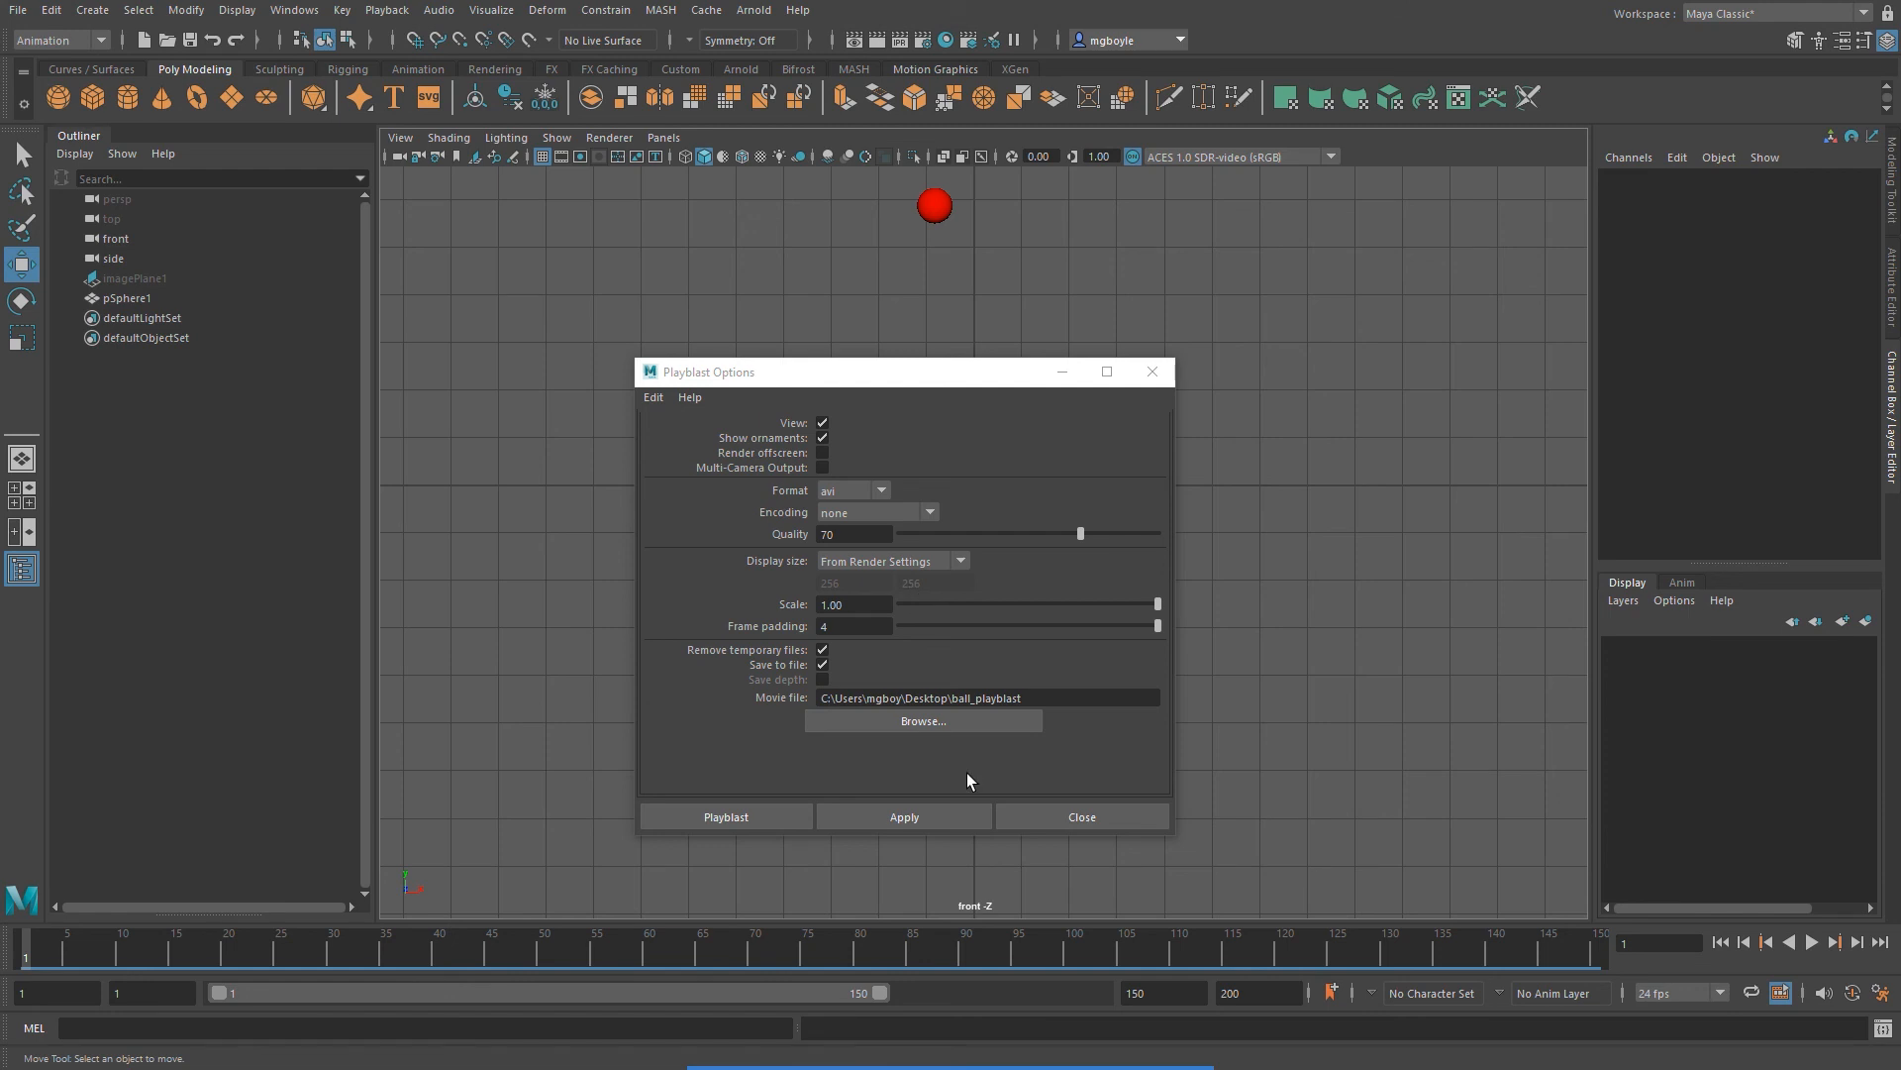
left_click(902, 816)
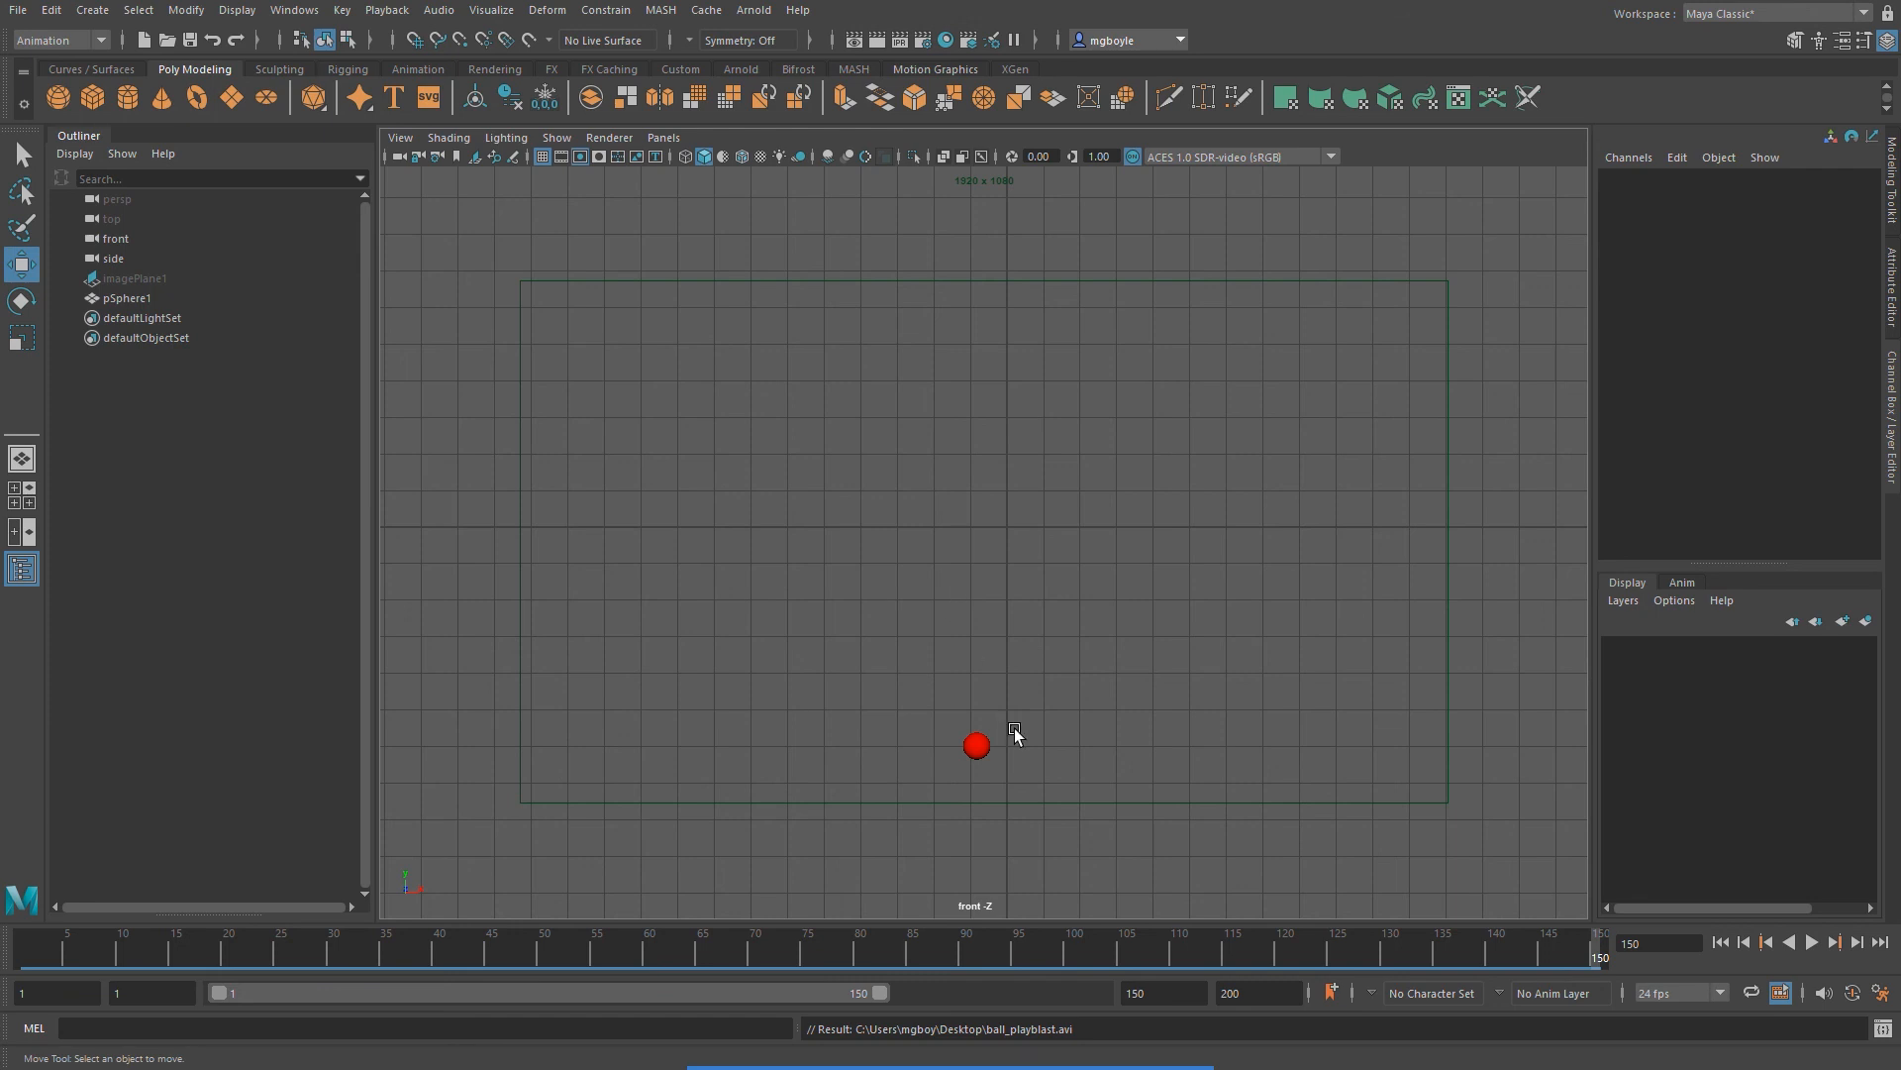
Open the Graph Editor for the red sphere, examine the shape of its Translate Y curve alone, and close the editor
left_click(980, 743)
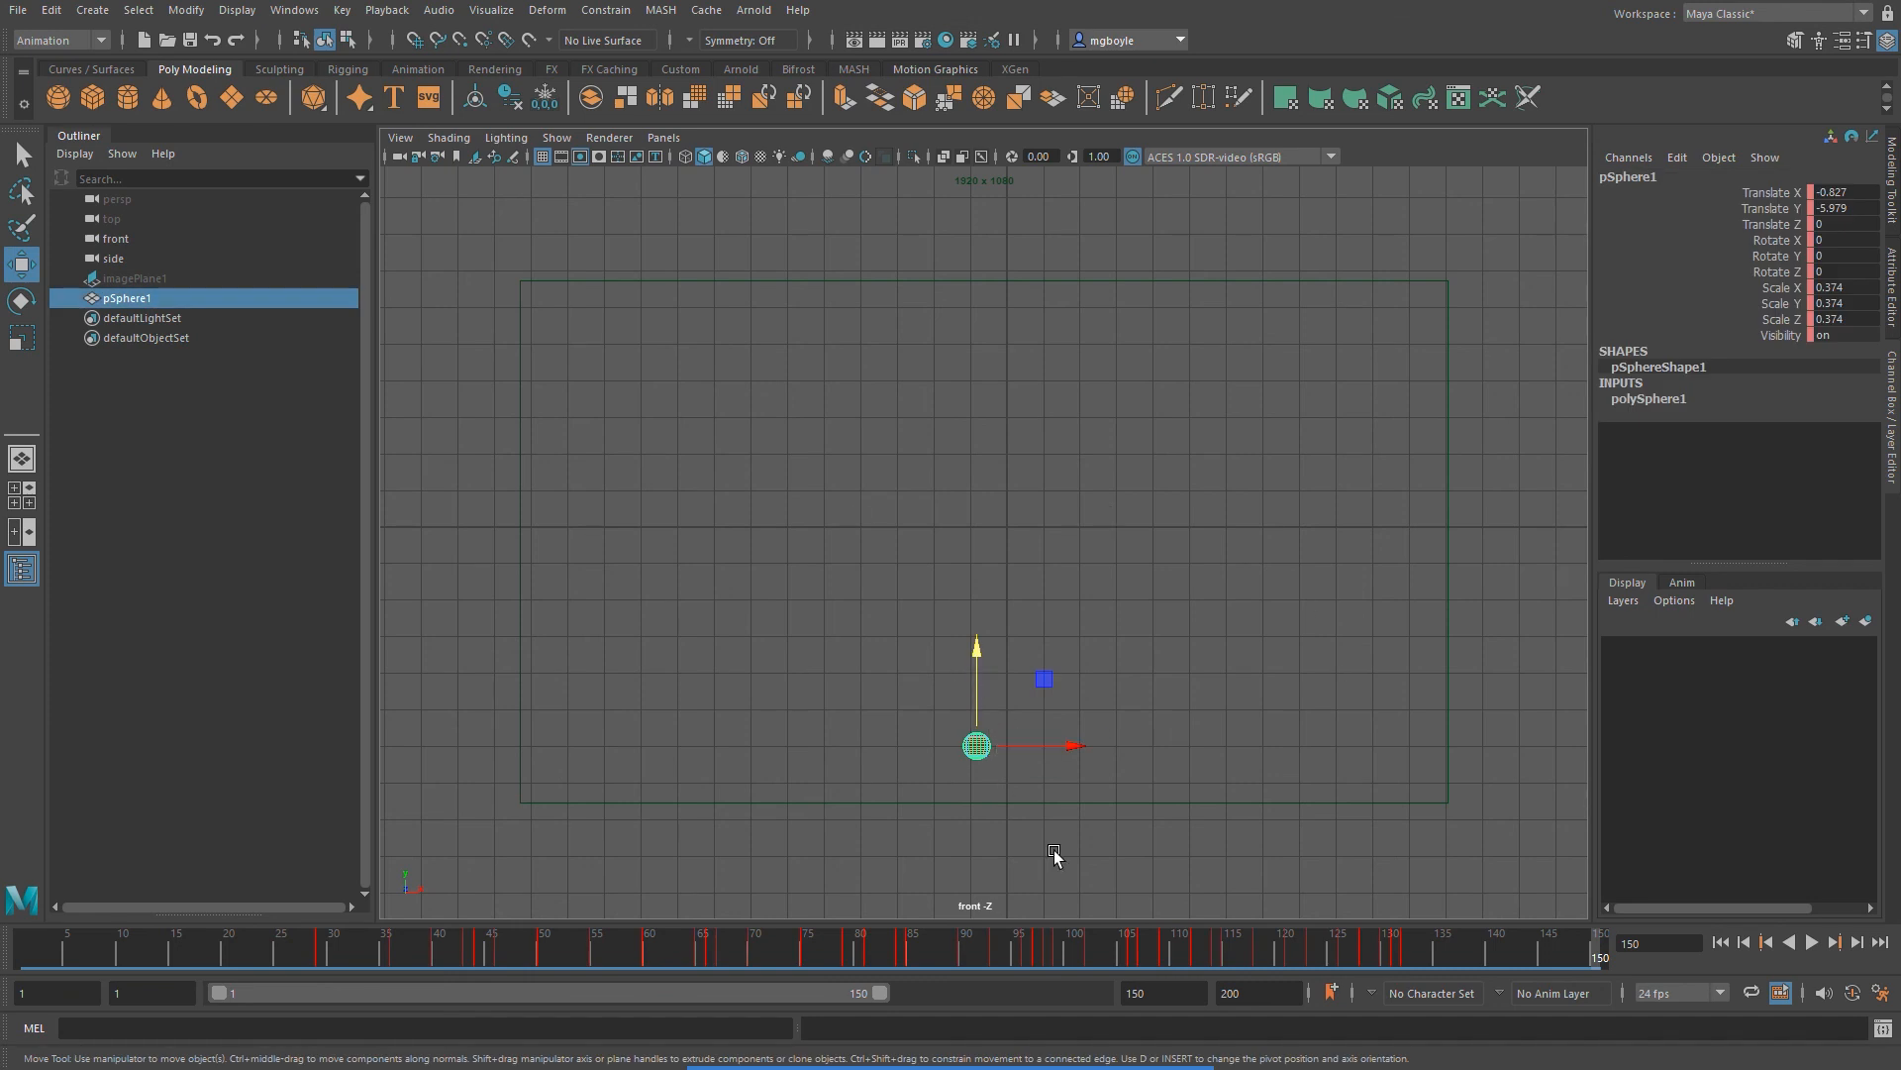
left_click(276, 12)
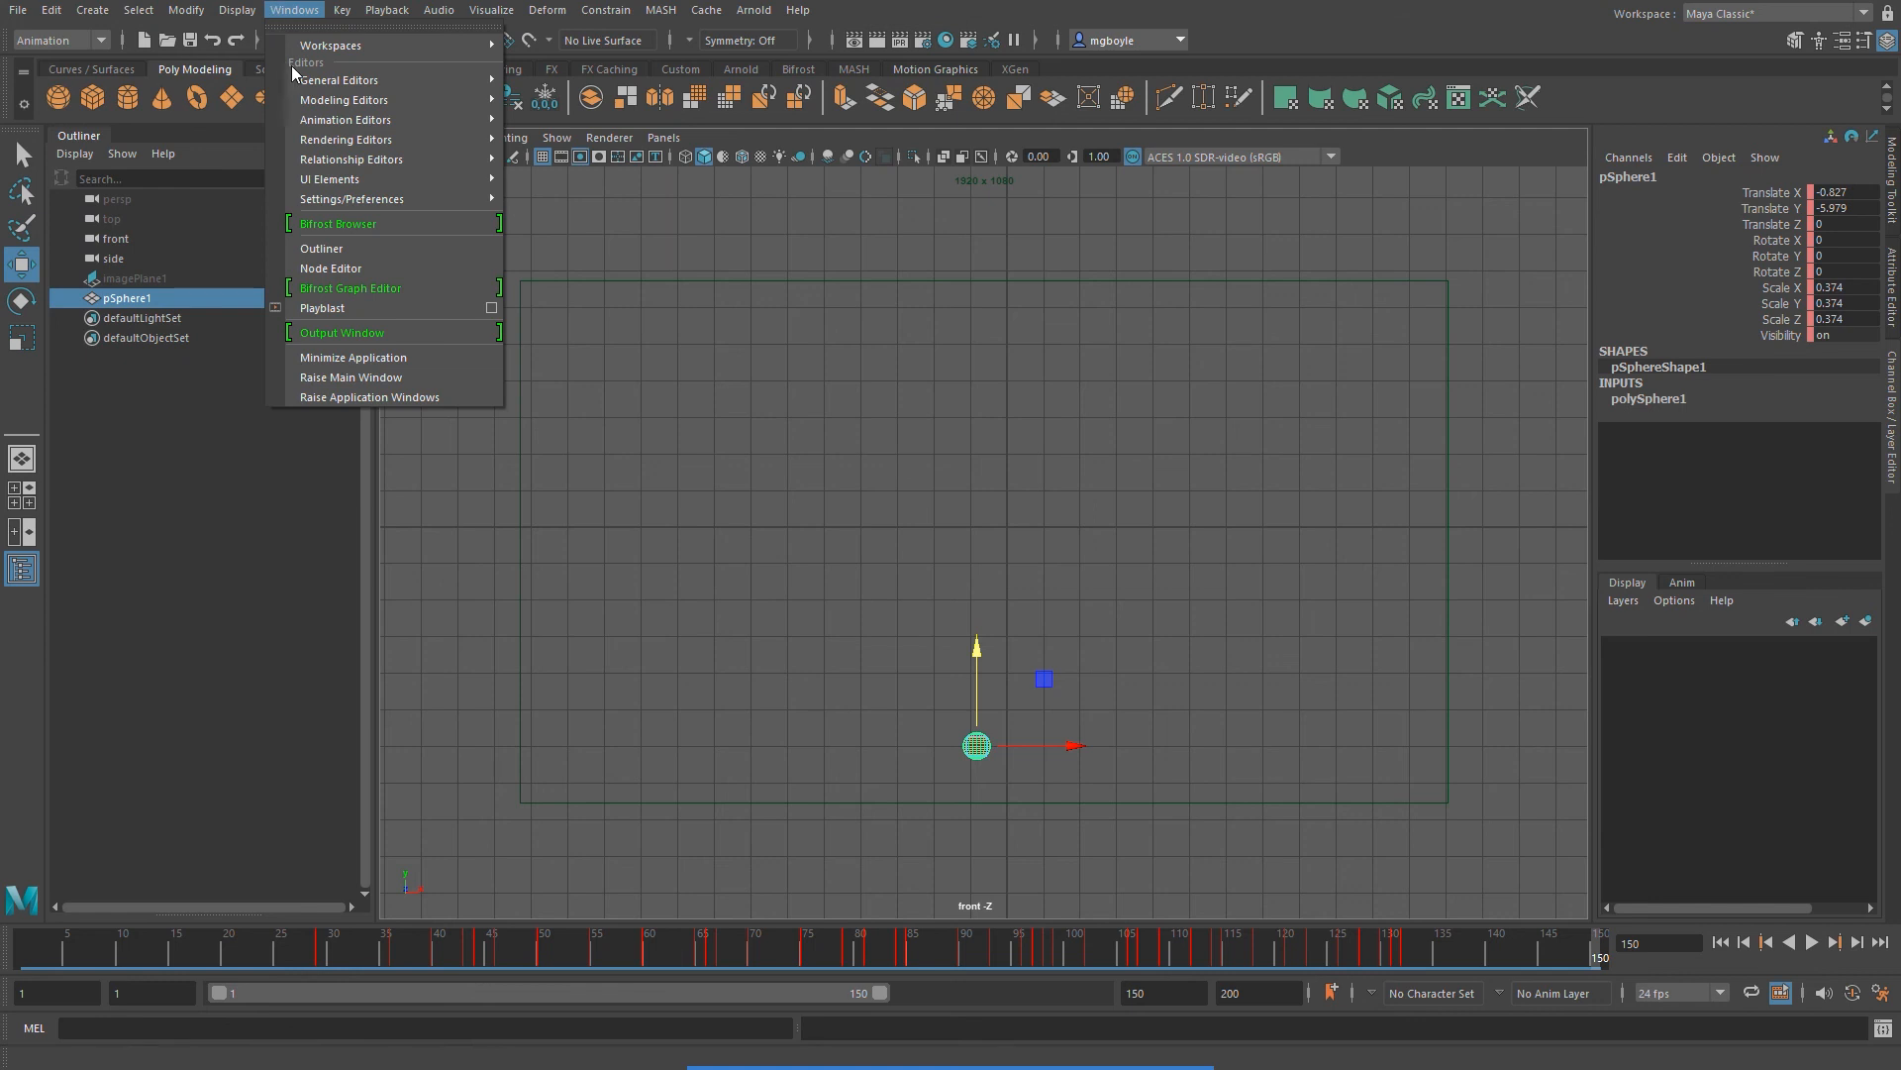
mouse_move(310, 117)
mouse_move(322, 120)
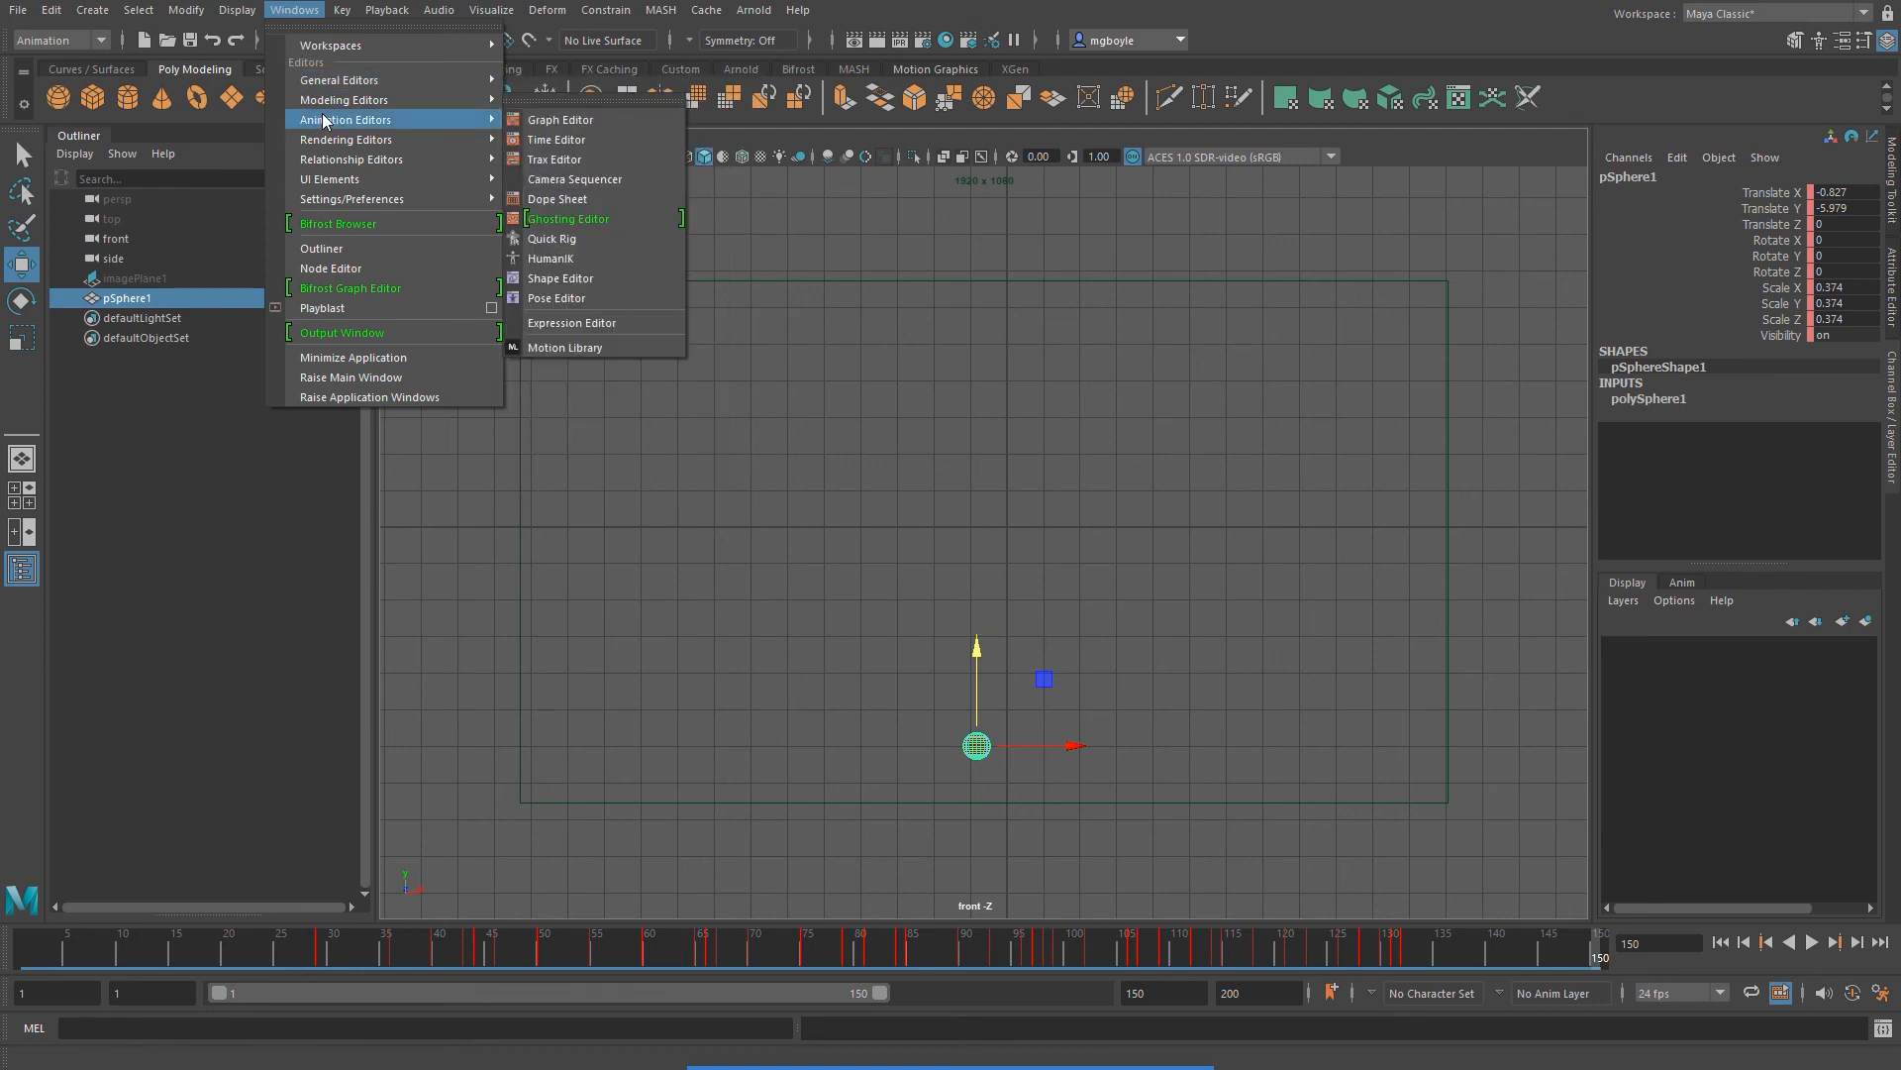
left_click(550, 119)
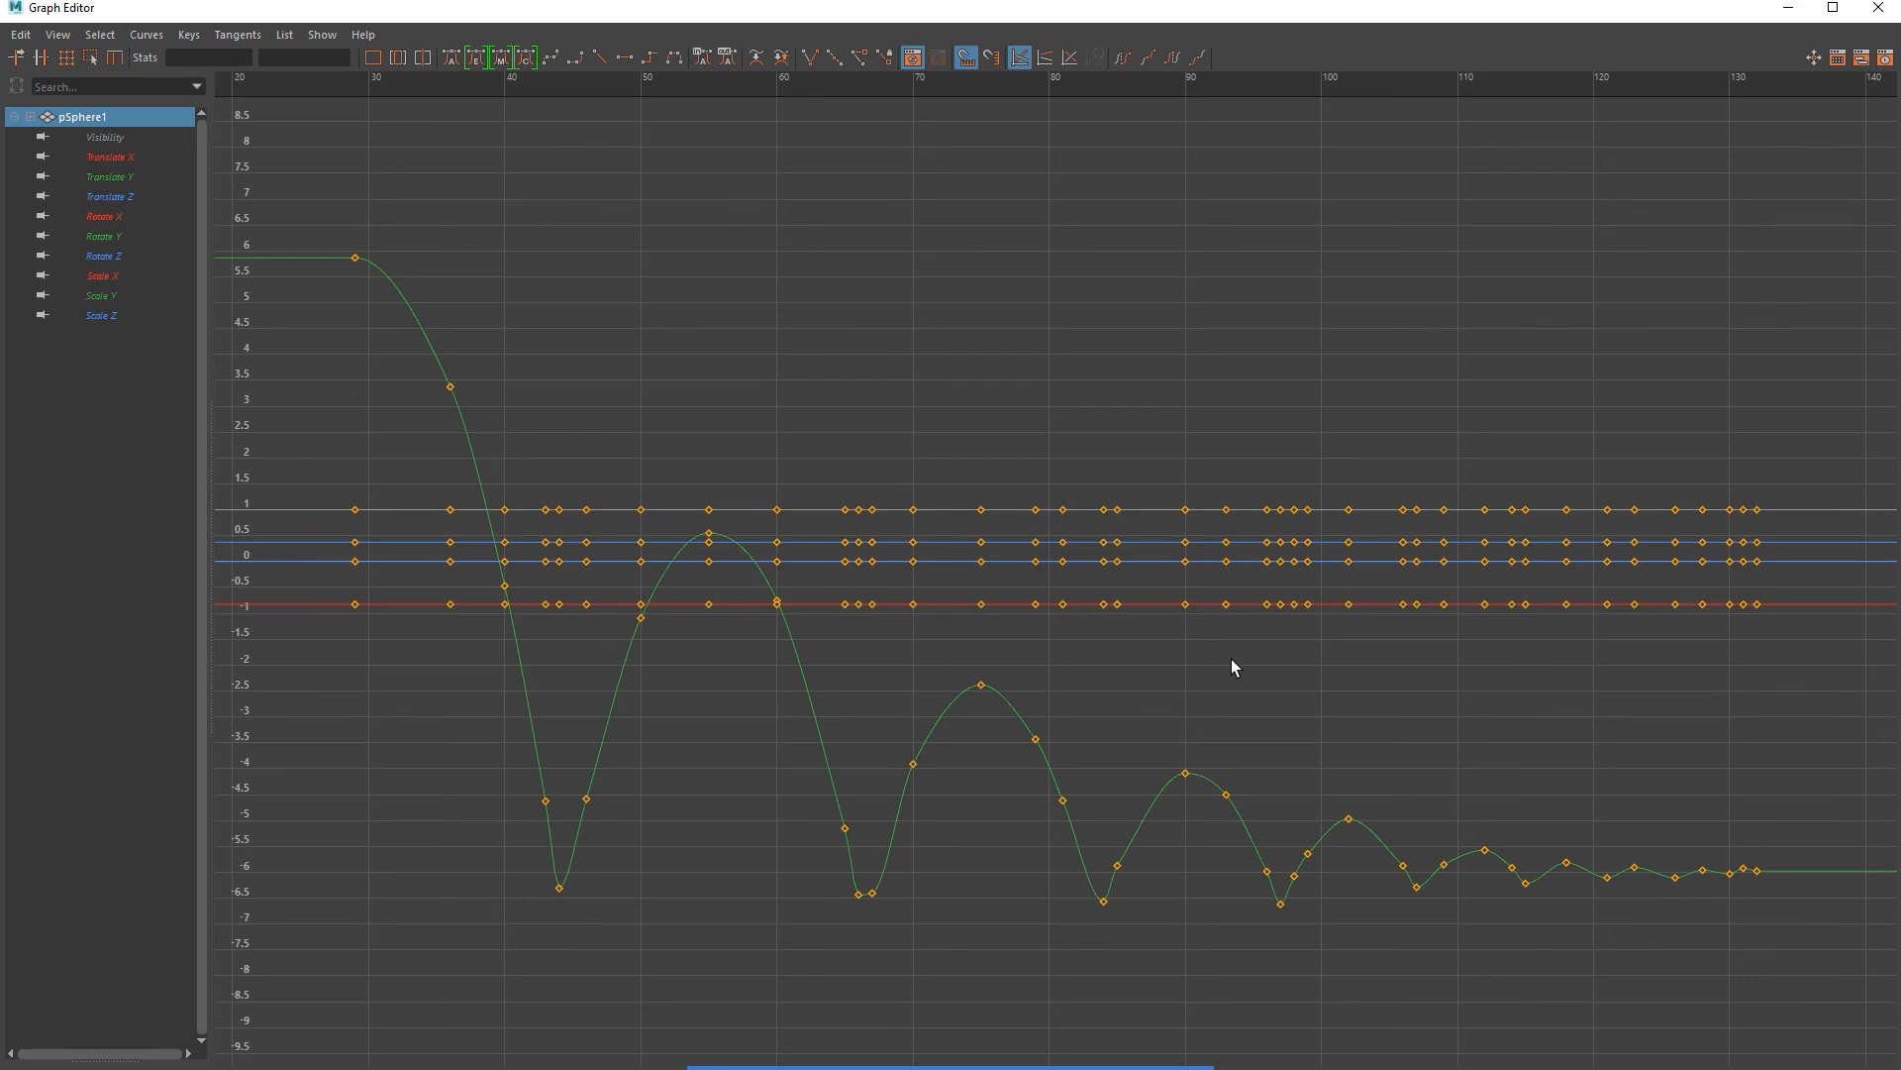
left_click(109, 176)
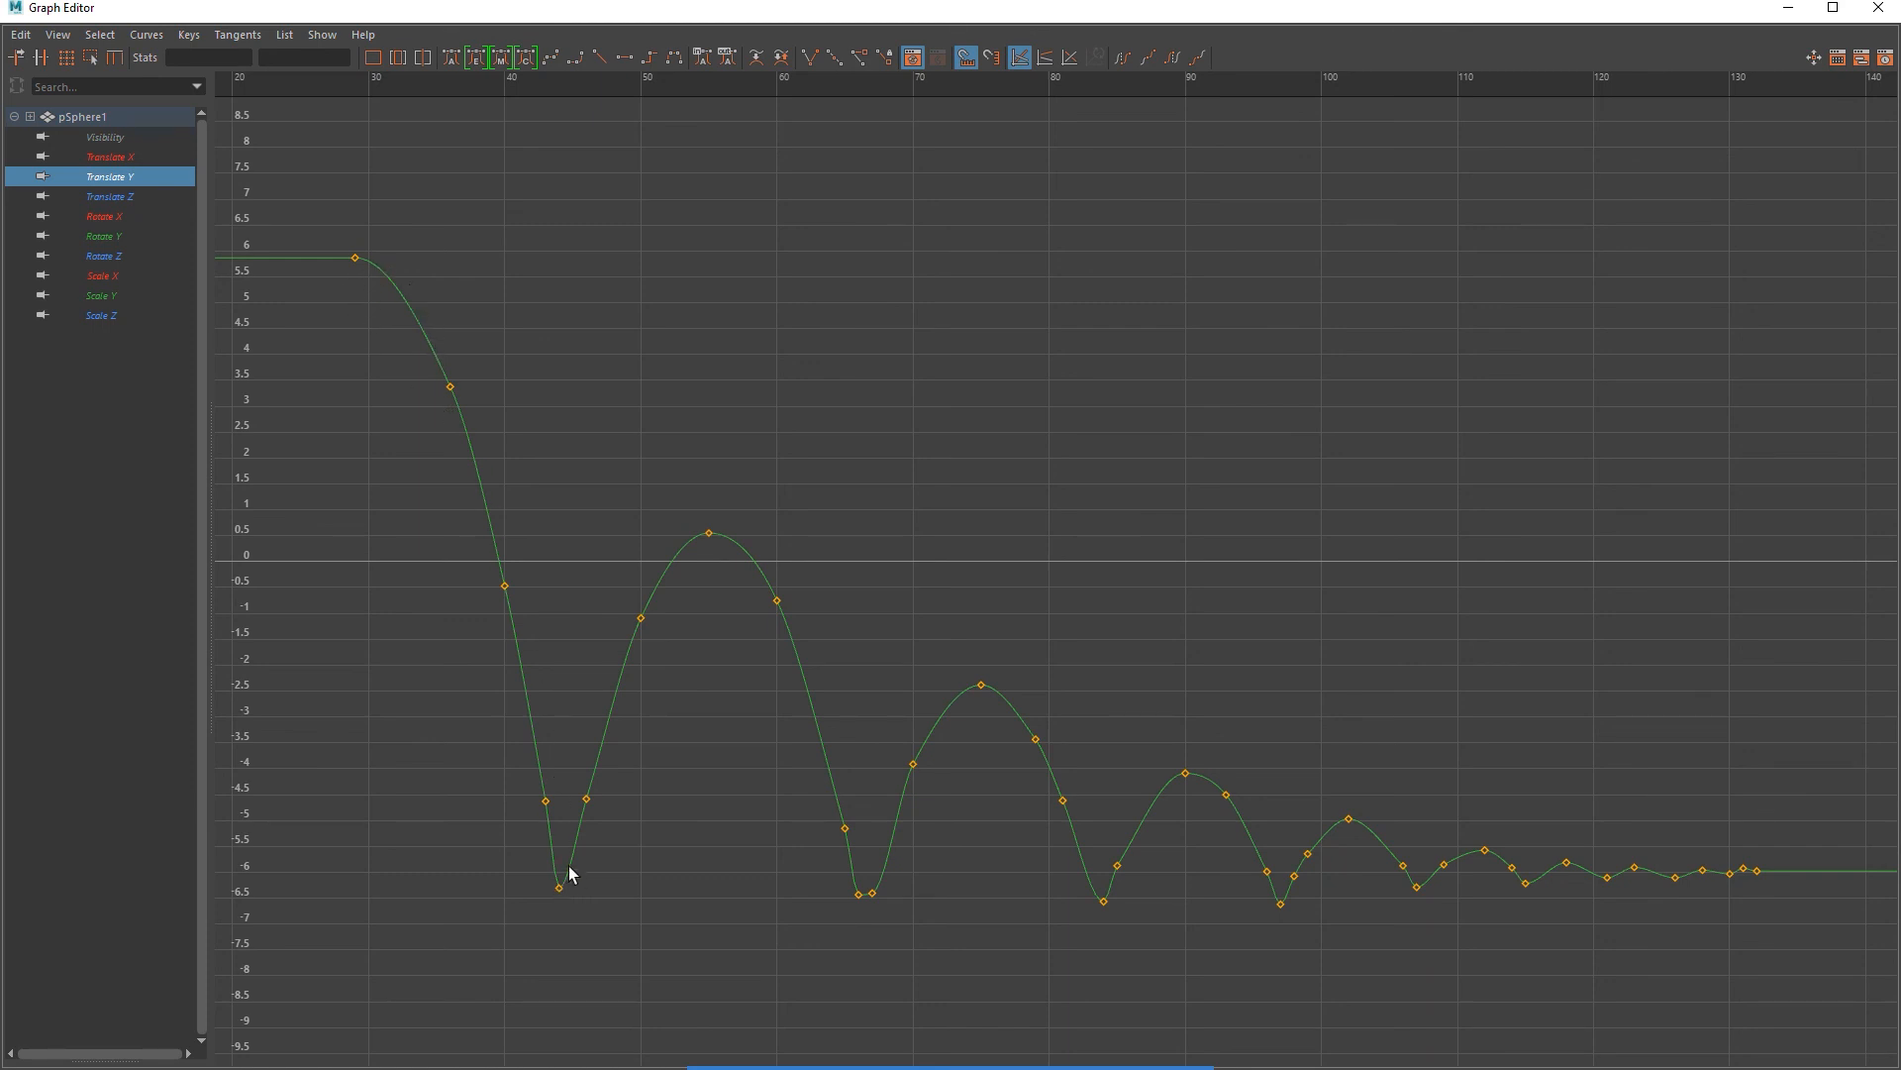
middle_click(584, 797)
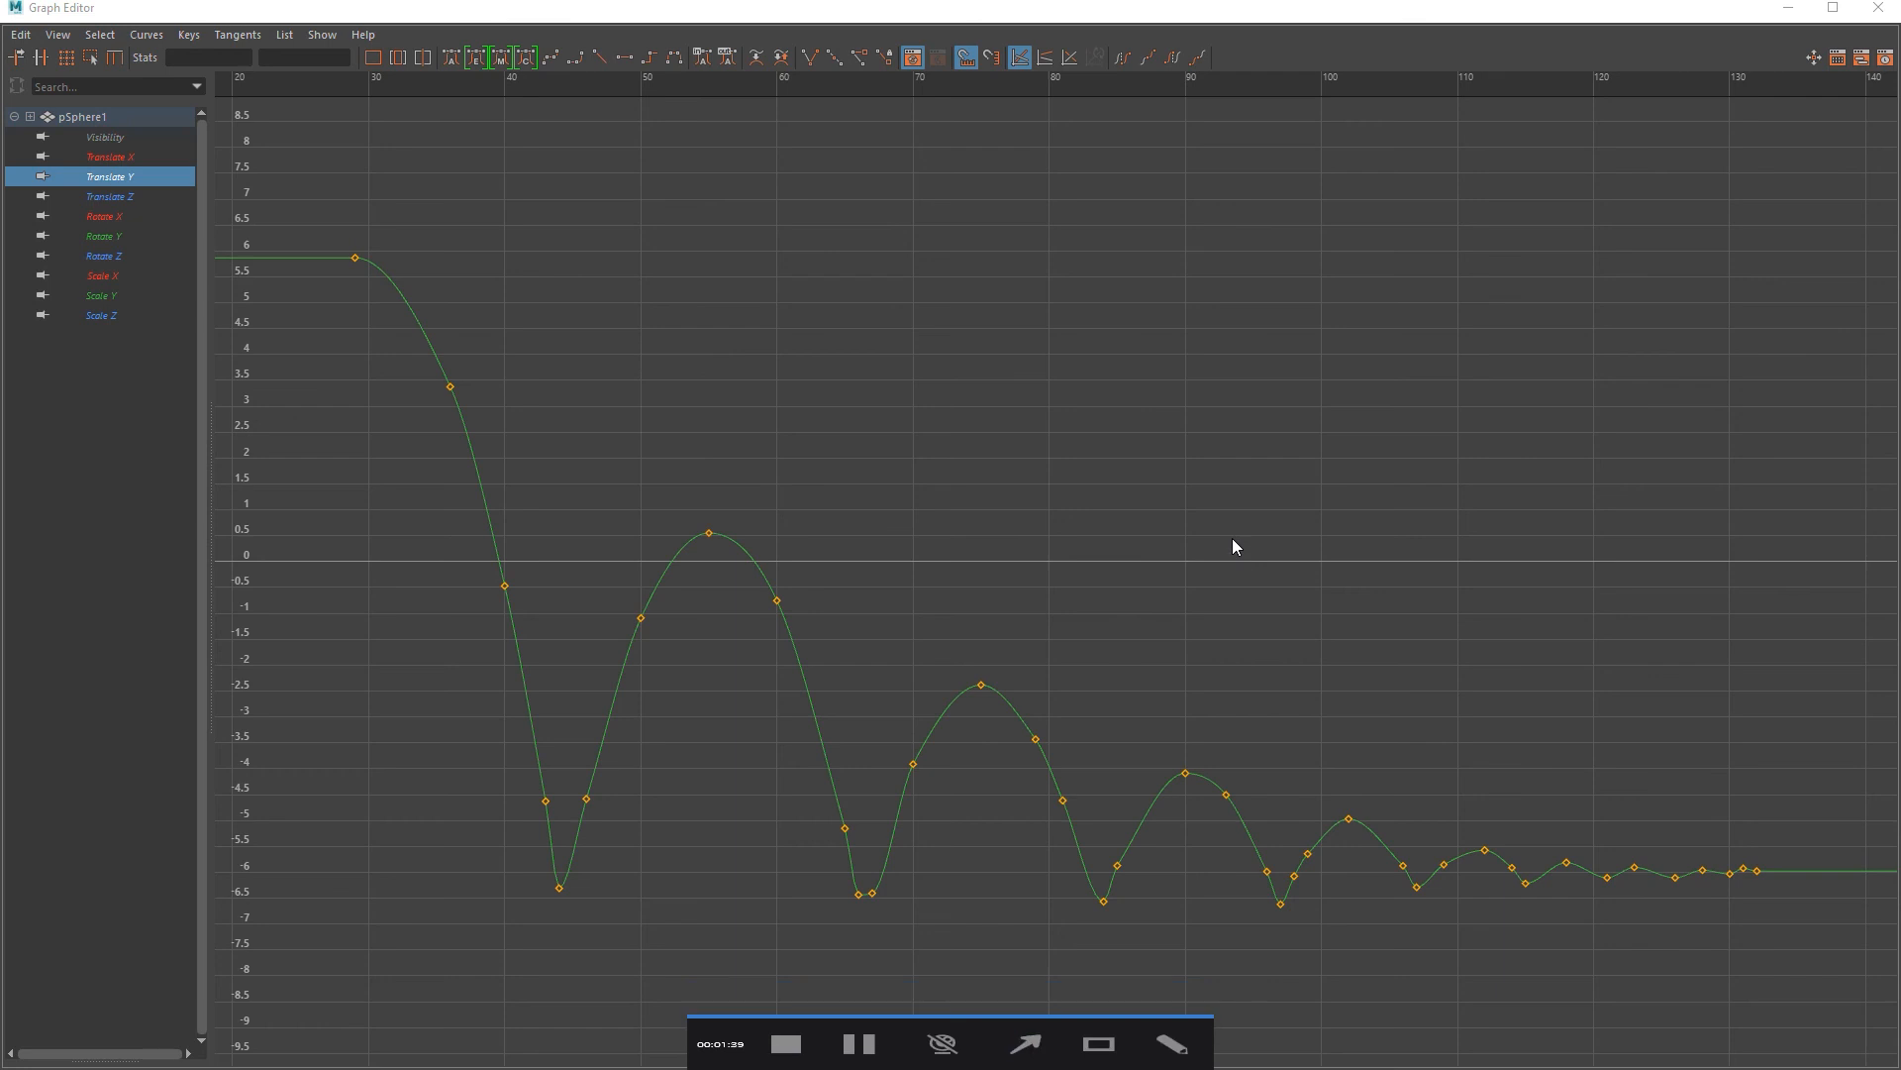
mouse_move(1030, 906)
left_mouse_down()
mouse_move(568, 887)
mouse_move(631, 609)
mouse_move(687, 517)
mouse_move(849, 891)
mouse_move(986, 679)
mouse_move(1057, 891)
mouse_move(565, 895)
mouse_move(858, 882)
mouse_move(1273, 915)
mouse_move(1654, 898)
mouse_move(1241, 825)
mouse_move(1196, 540)
left_mouse_up()
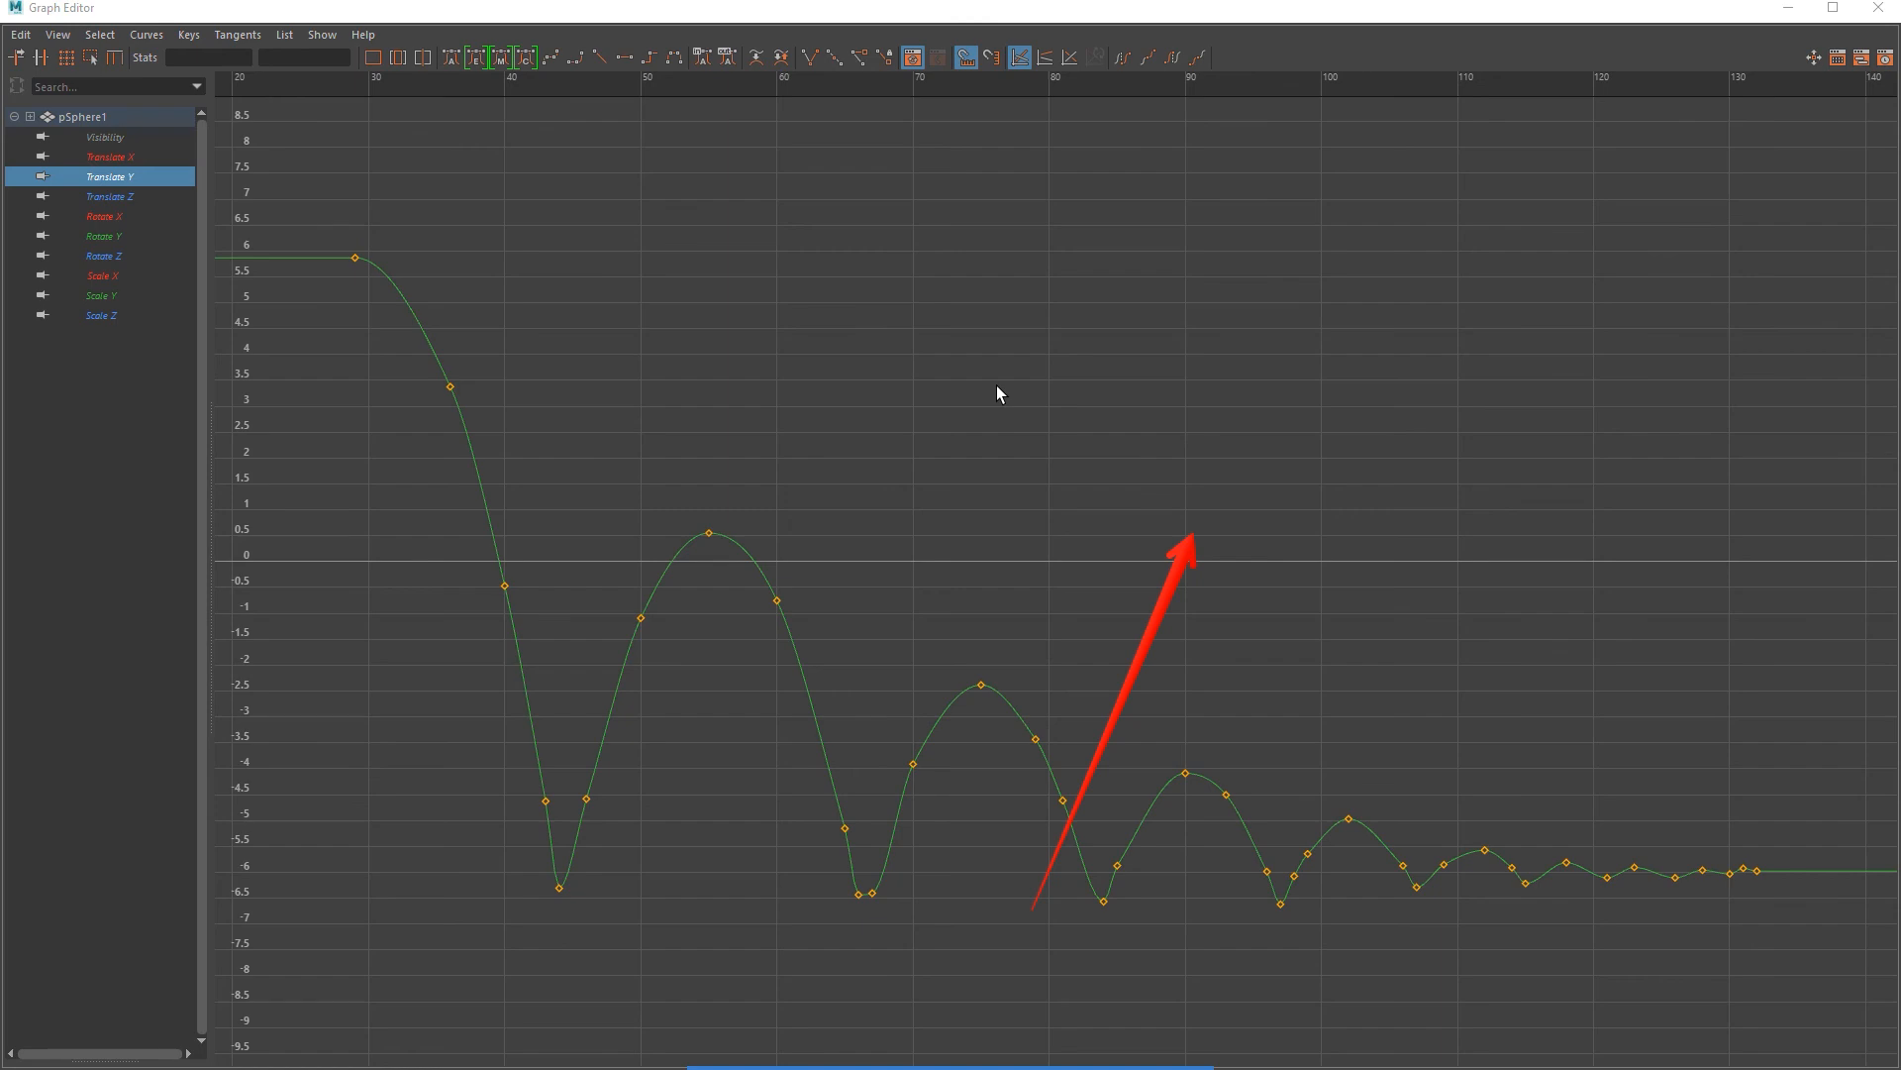
left_click(1877, 8)
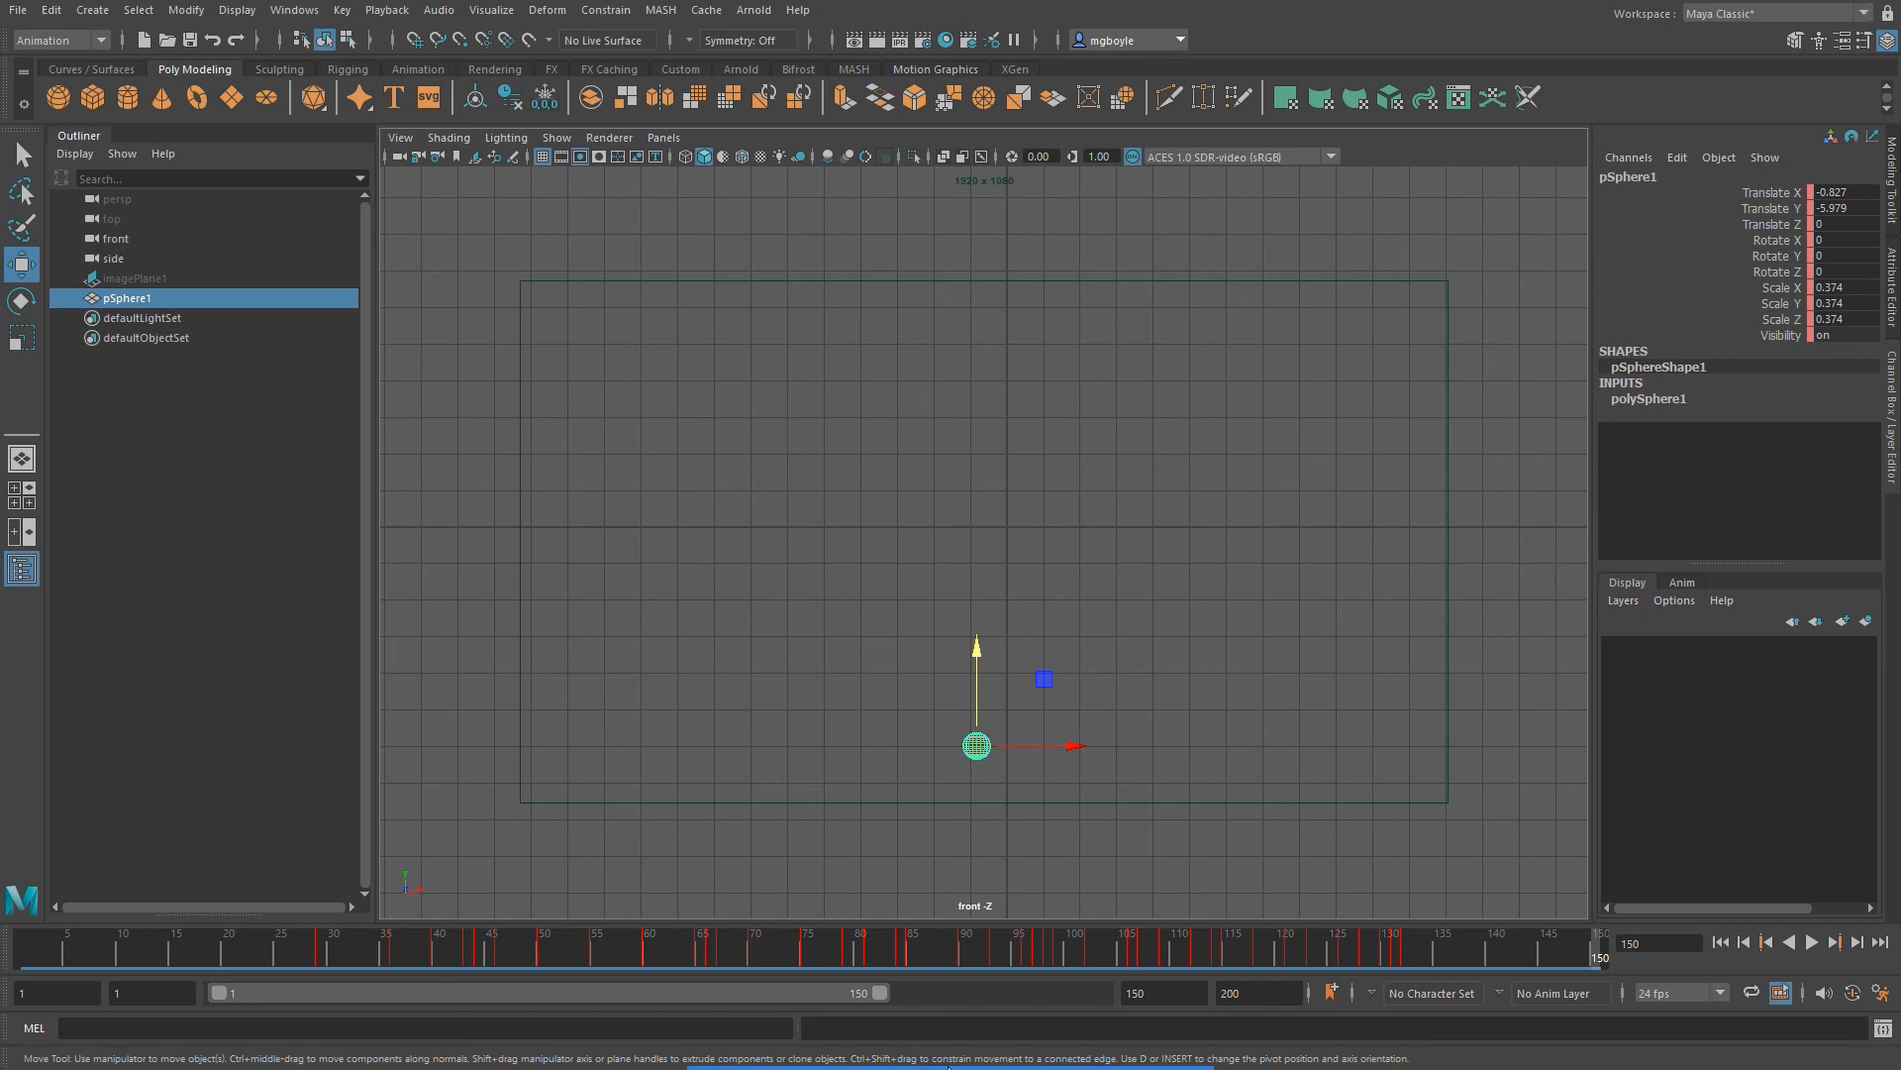
Reopen the sphere's Graph Editor and isolate the Translate Y curve to inspect the bounce peaks
mouse_move(927, 1067)
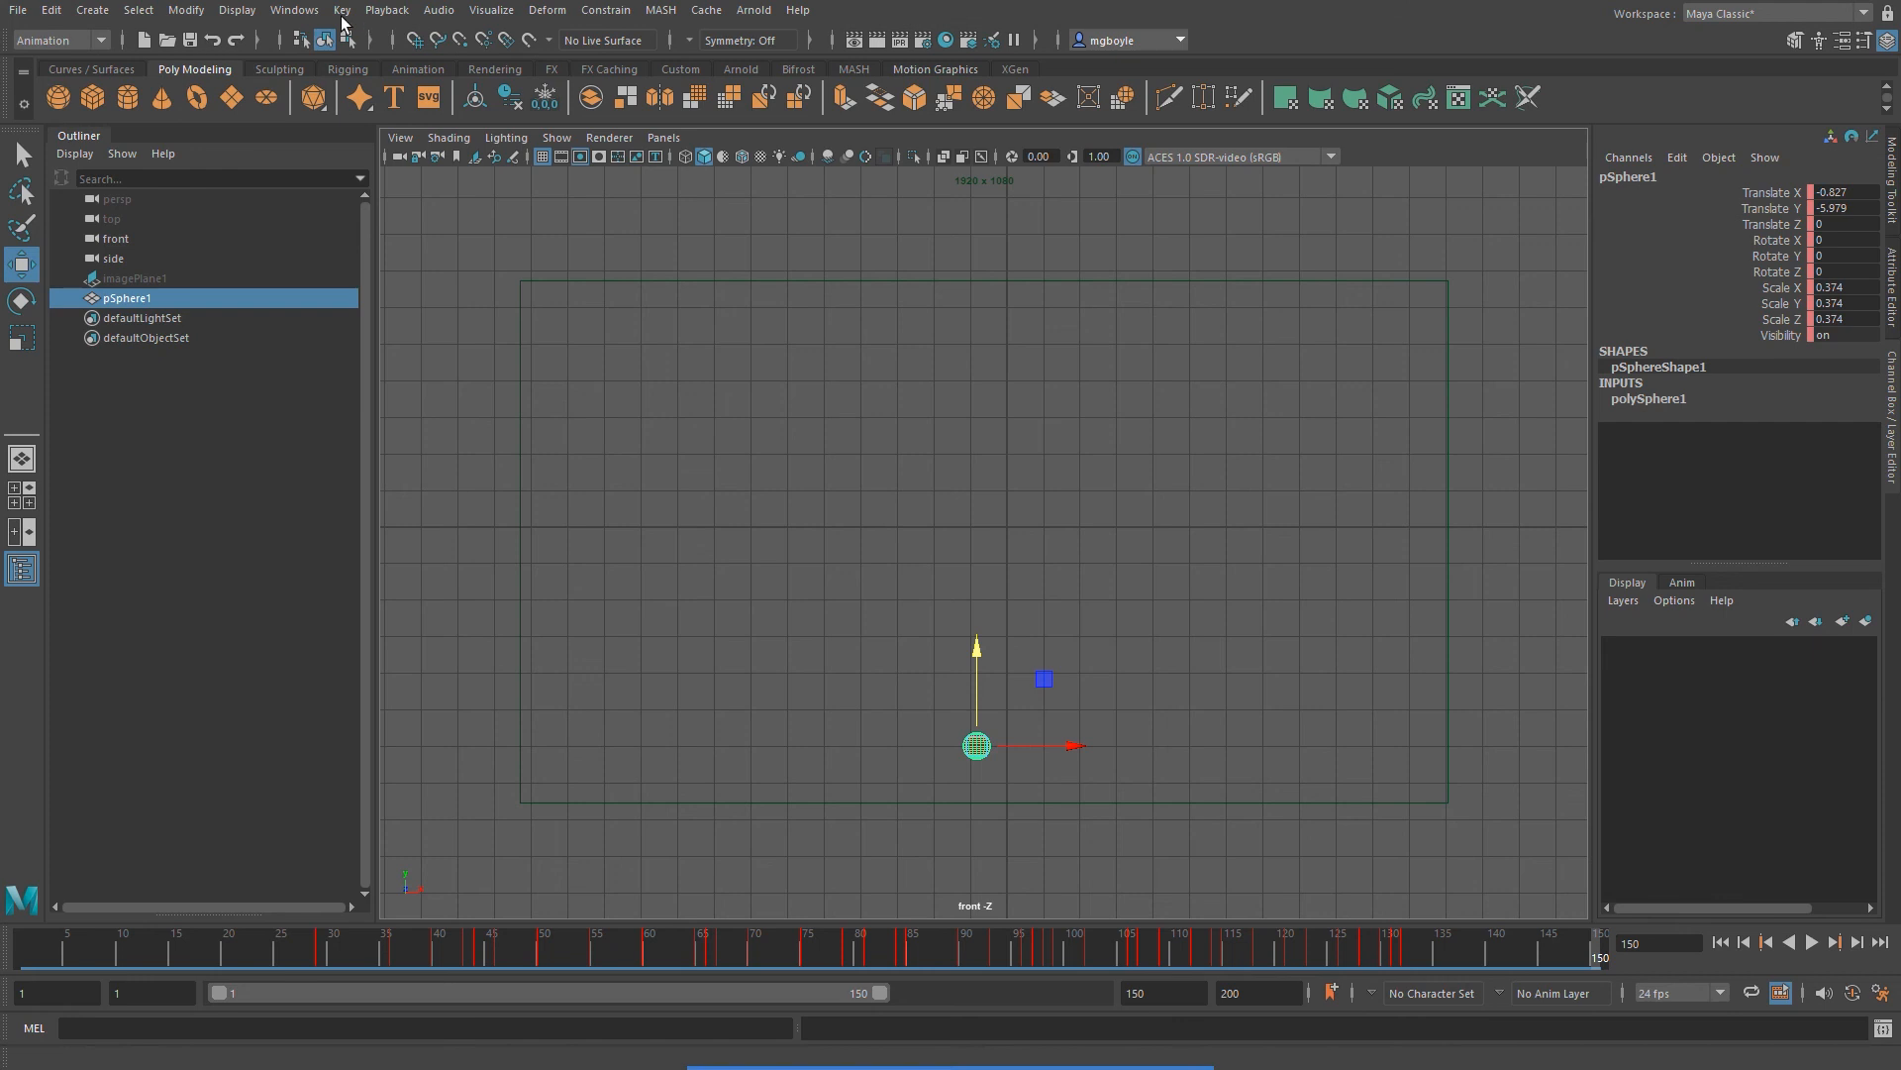
left_click(294, 10)
mouse_move(341, 163)
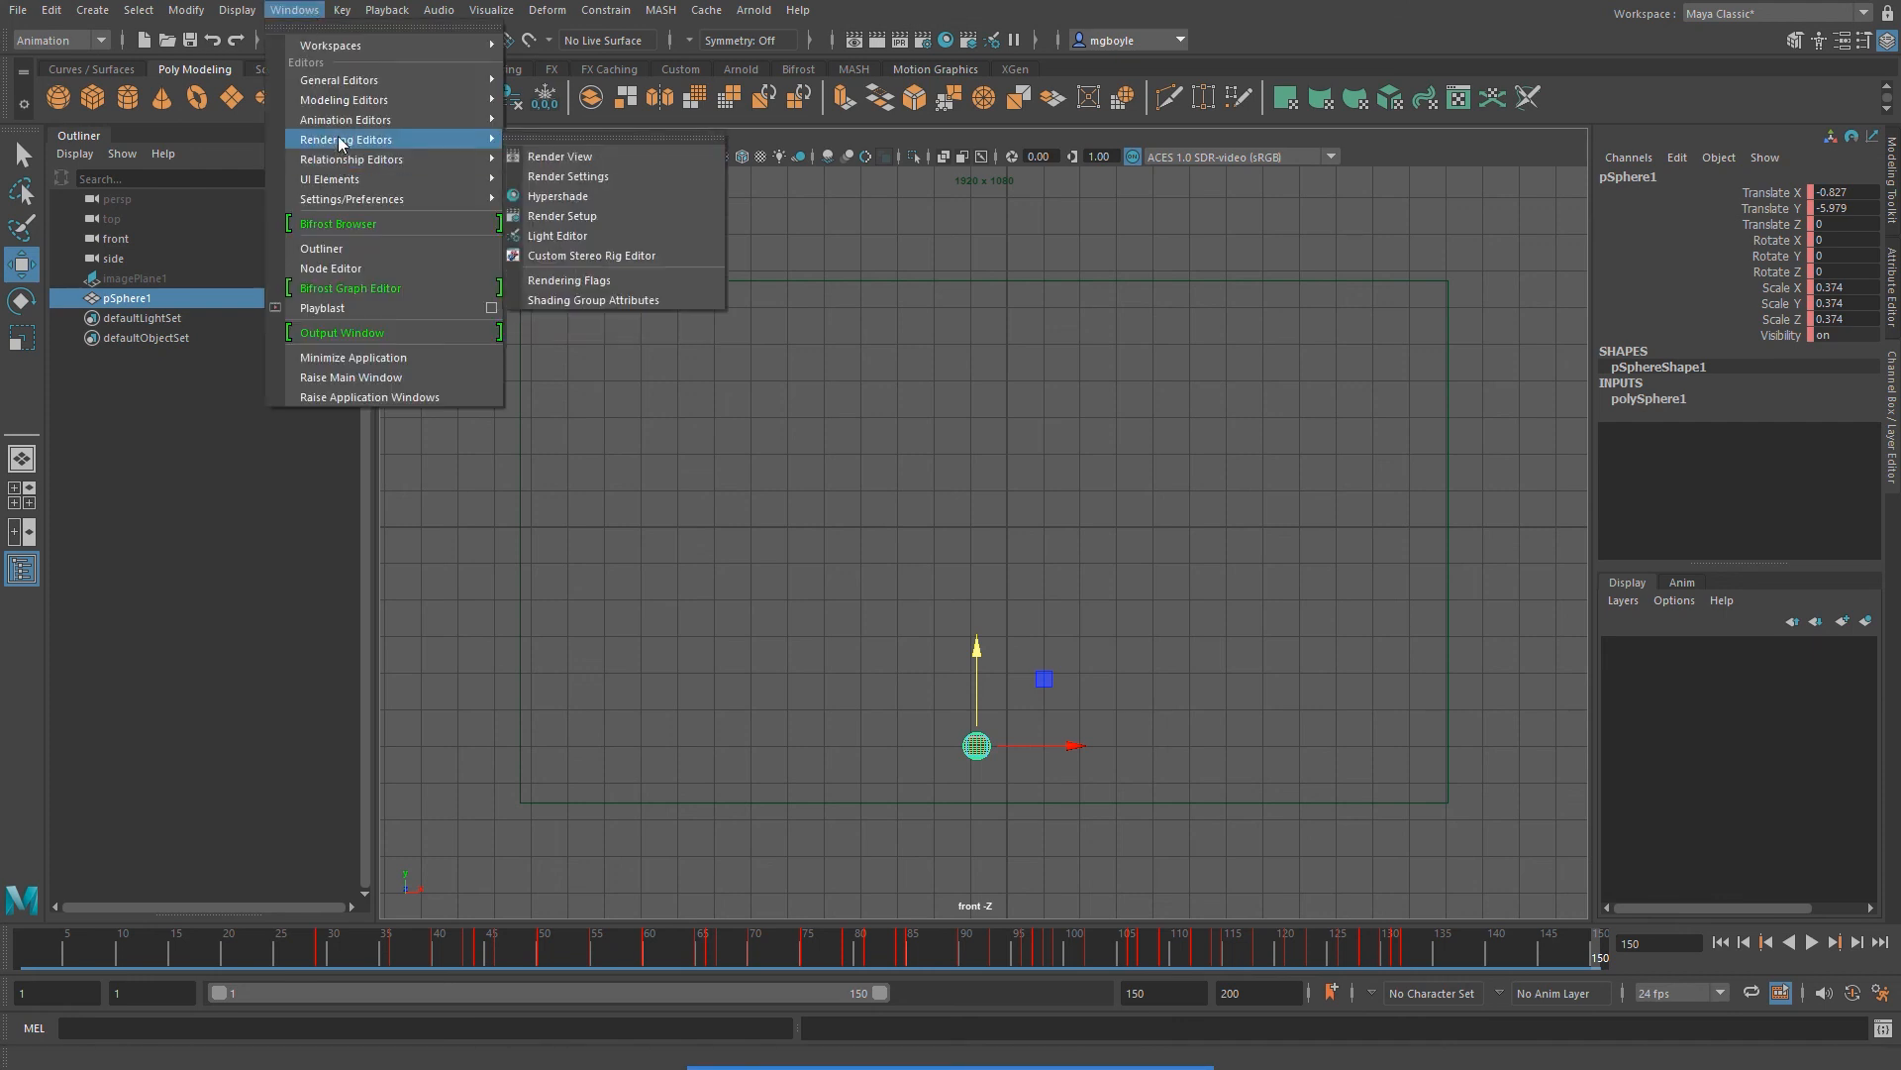
mouse_move(336, 126)
left_click(604, 122)
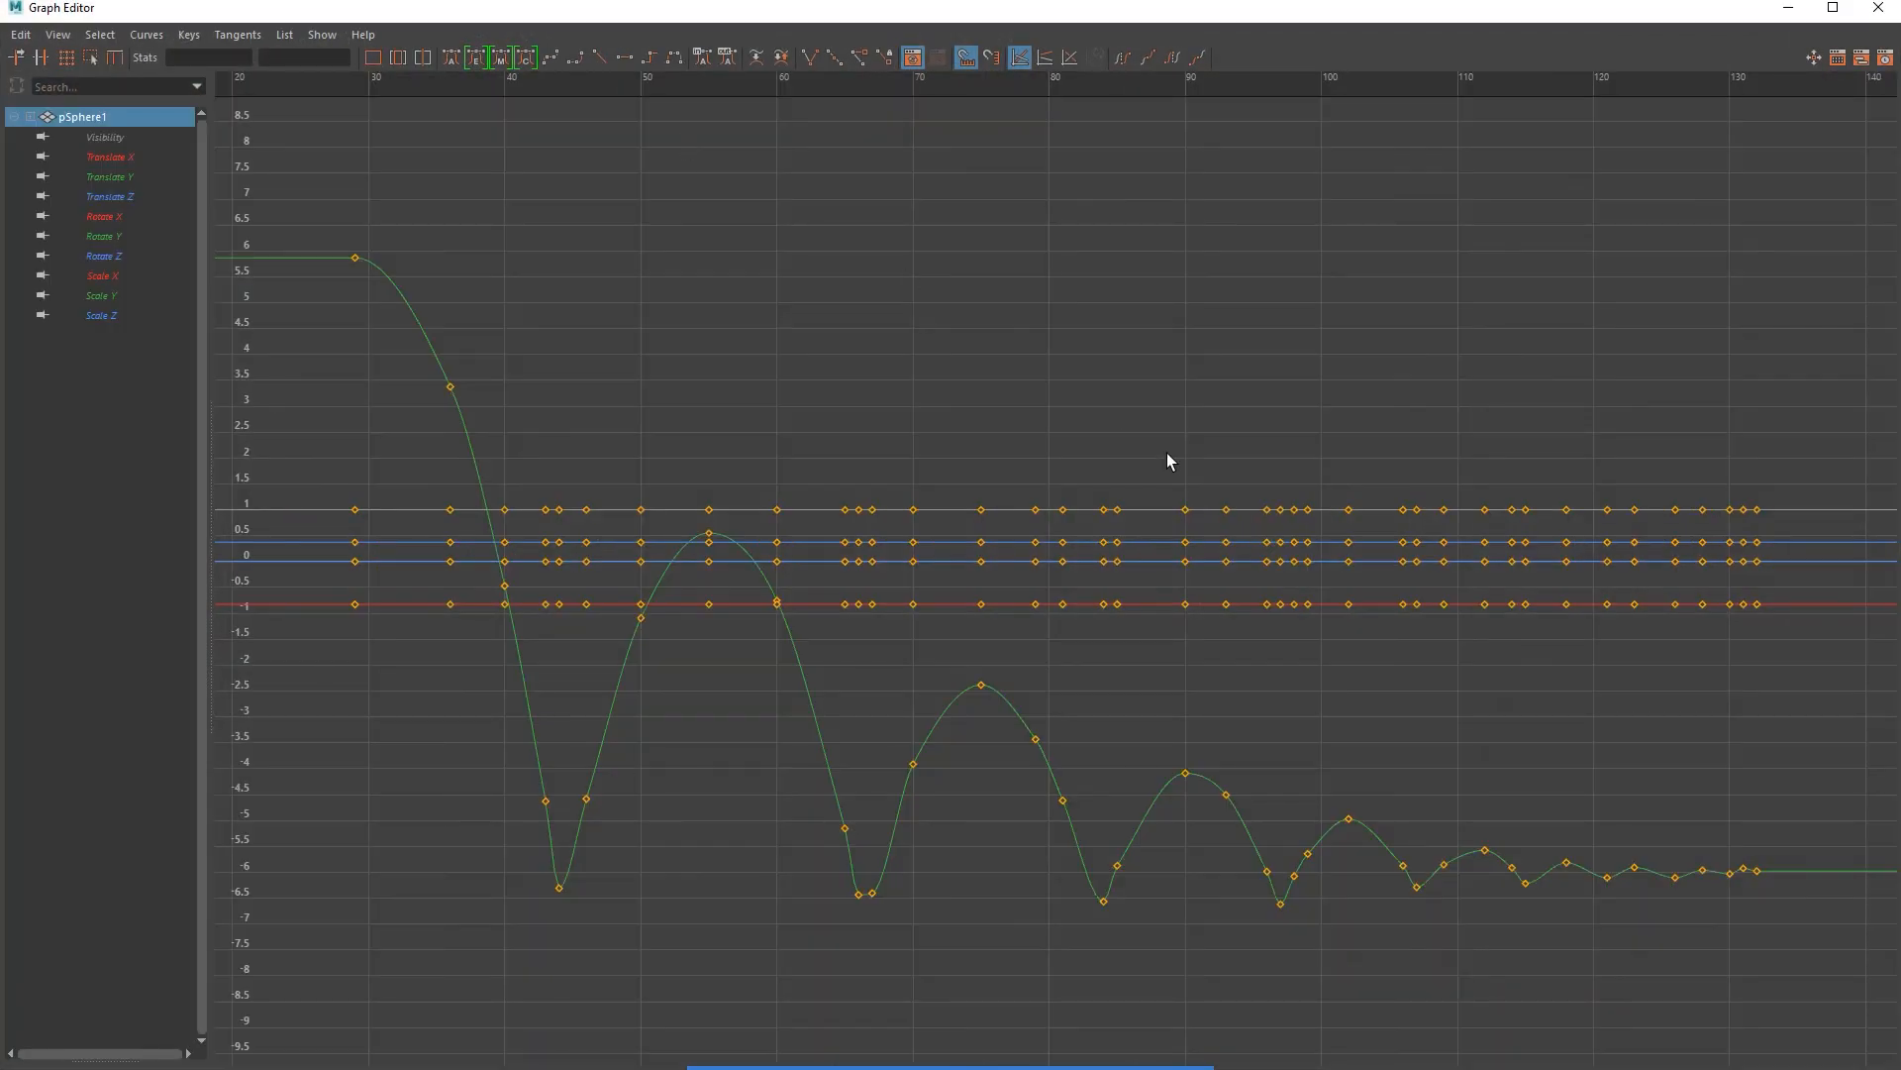
mouse_move(1056, 1068)
left_click(1027, 1032)
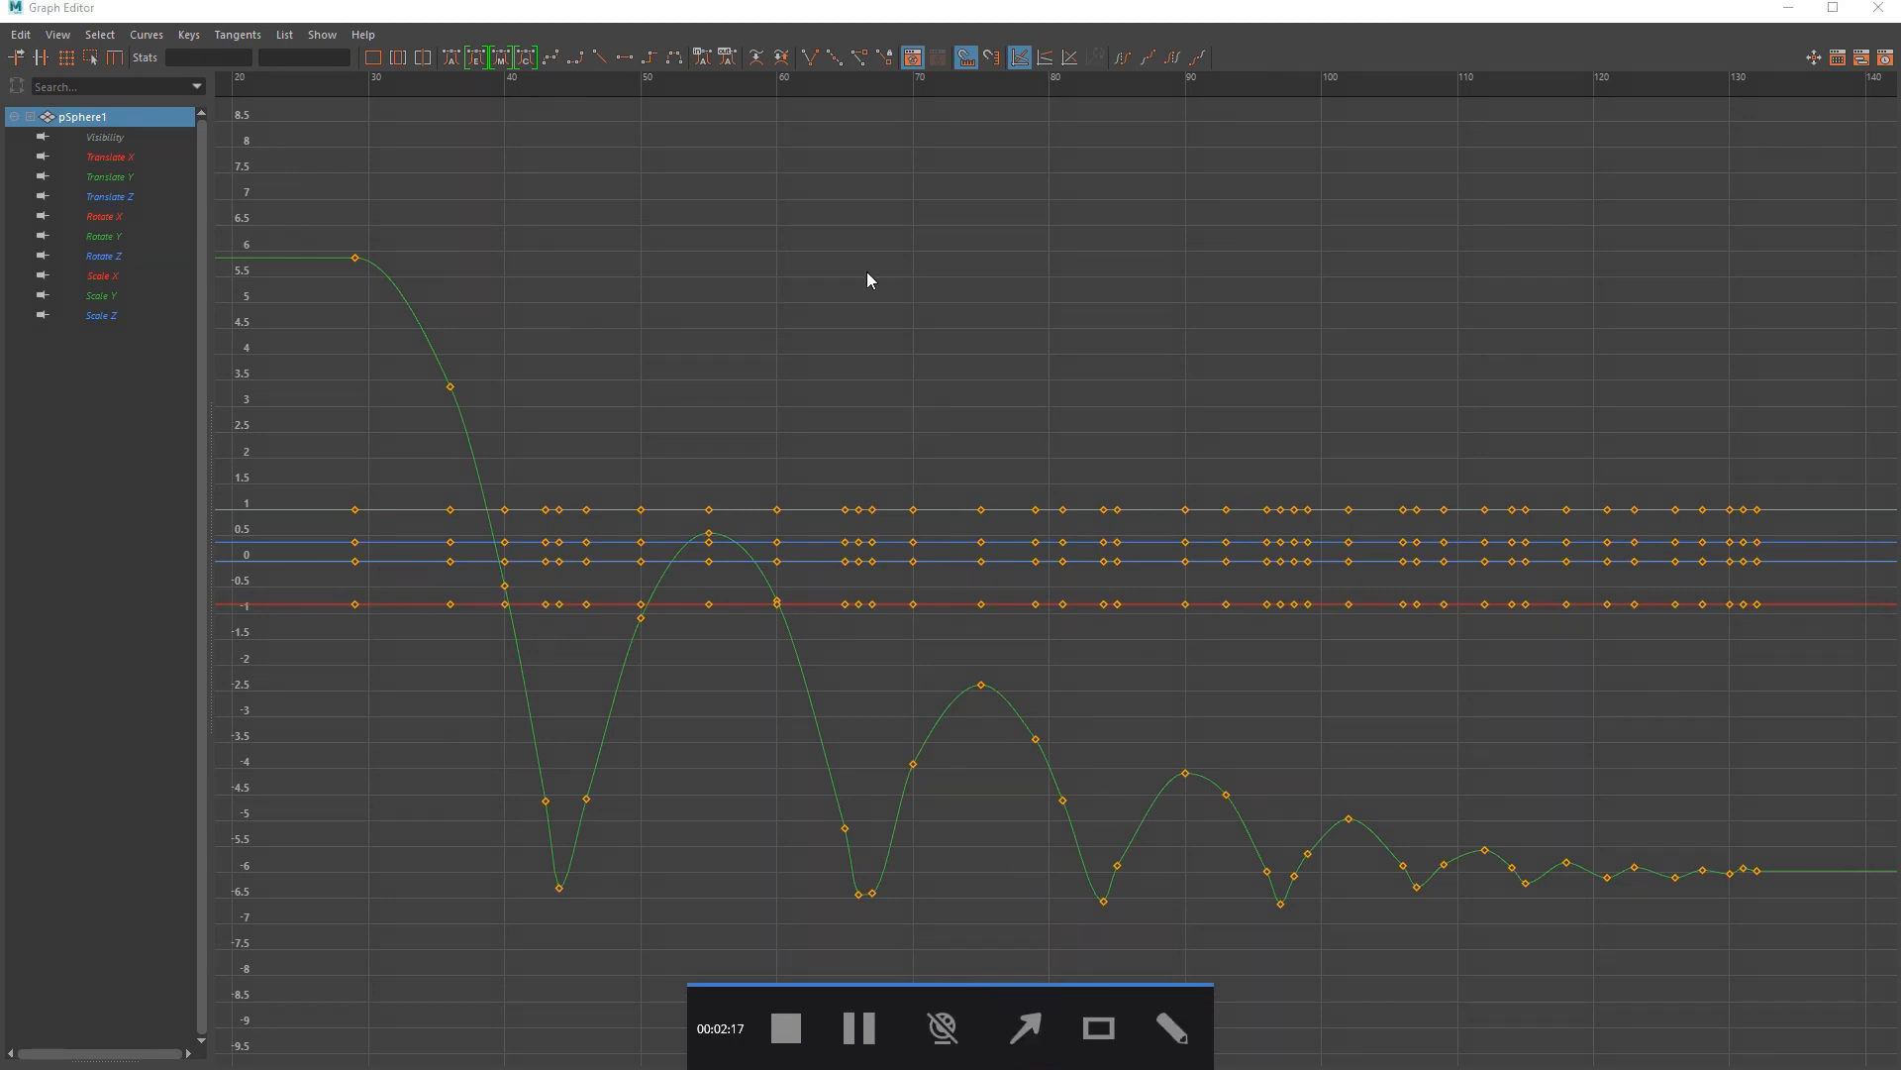
mouse_move(1009, 239)
left_mouse_down()
mouse_move(416, 242)
mouse_move(368, 260)
mouse_move(582, 494)
mouse_move(585, 850)
mouse_move(567, 868)
mouse_move(710, 525)
left_mouse_up()
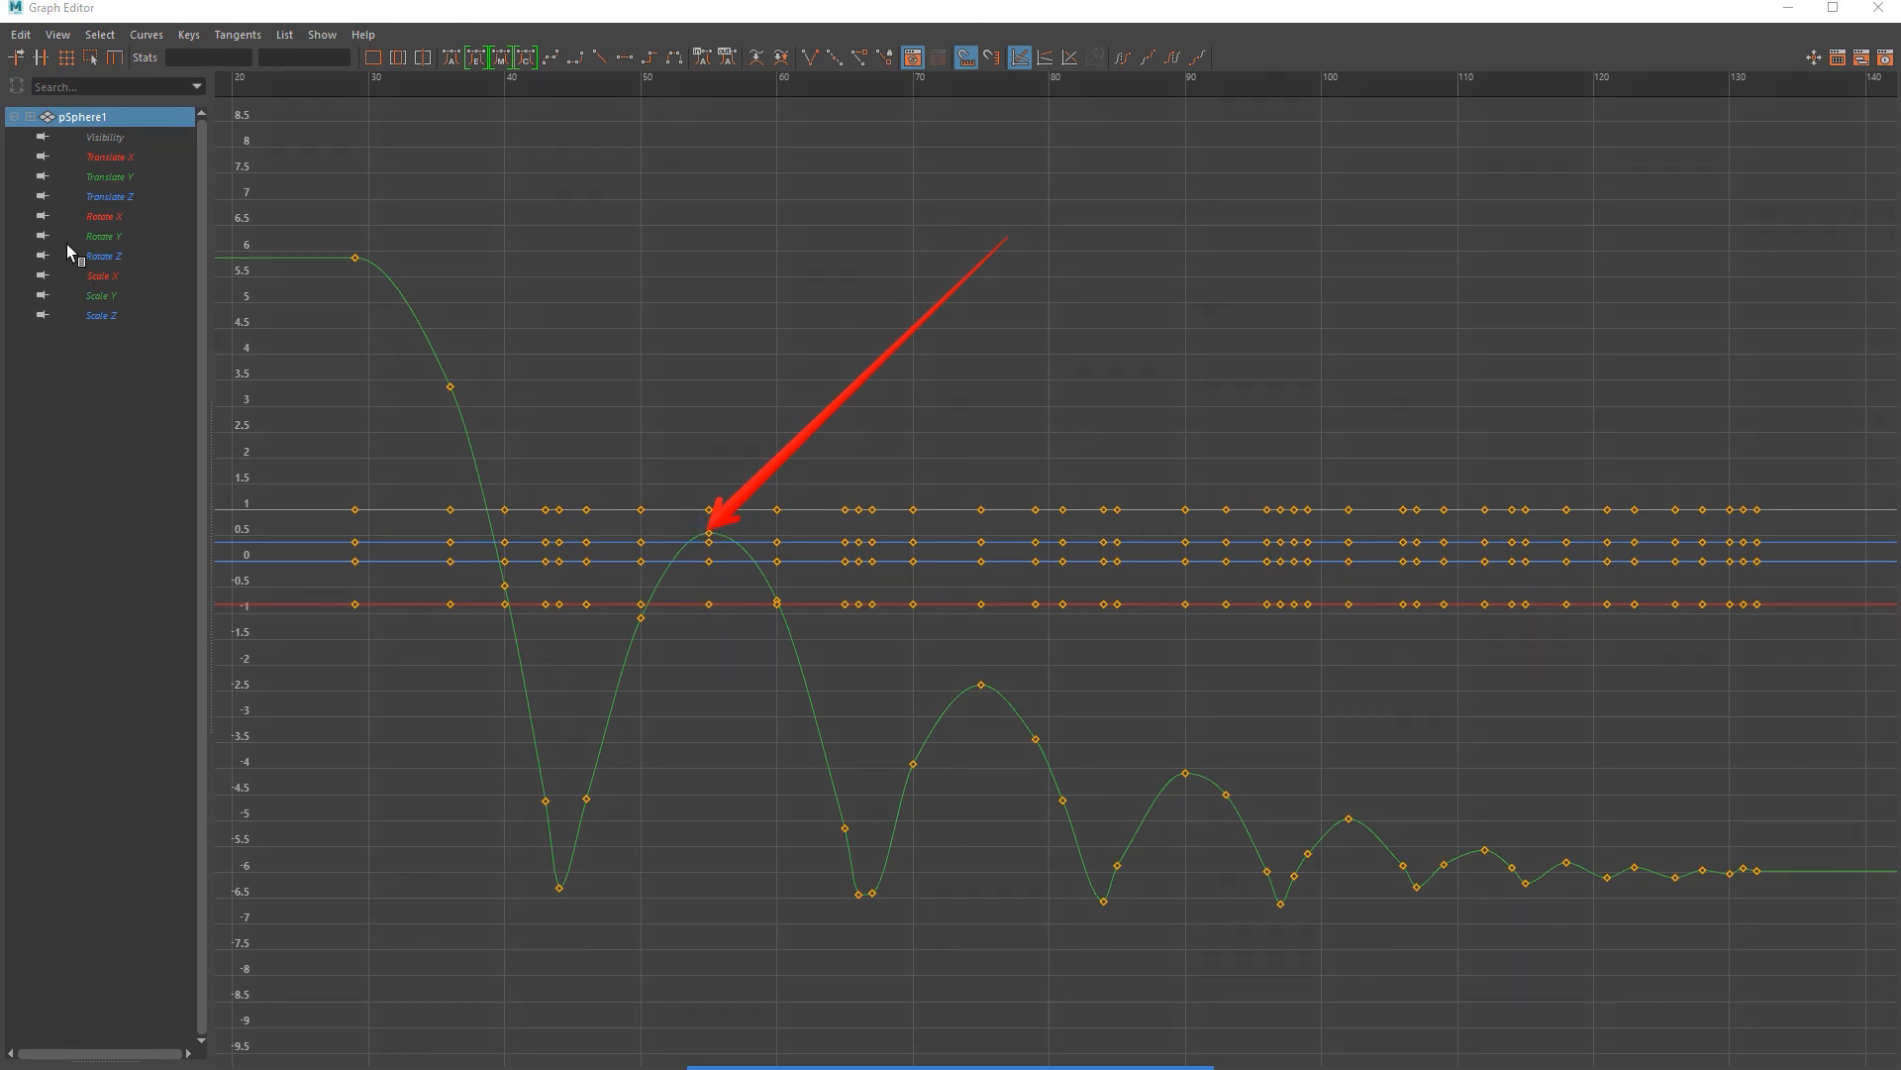
left_click(112, 175)
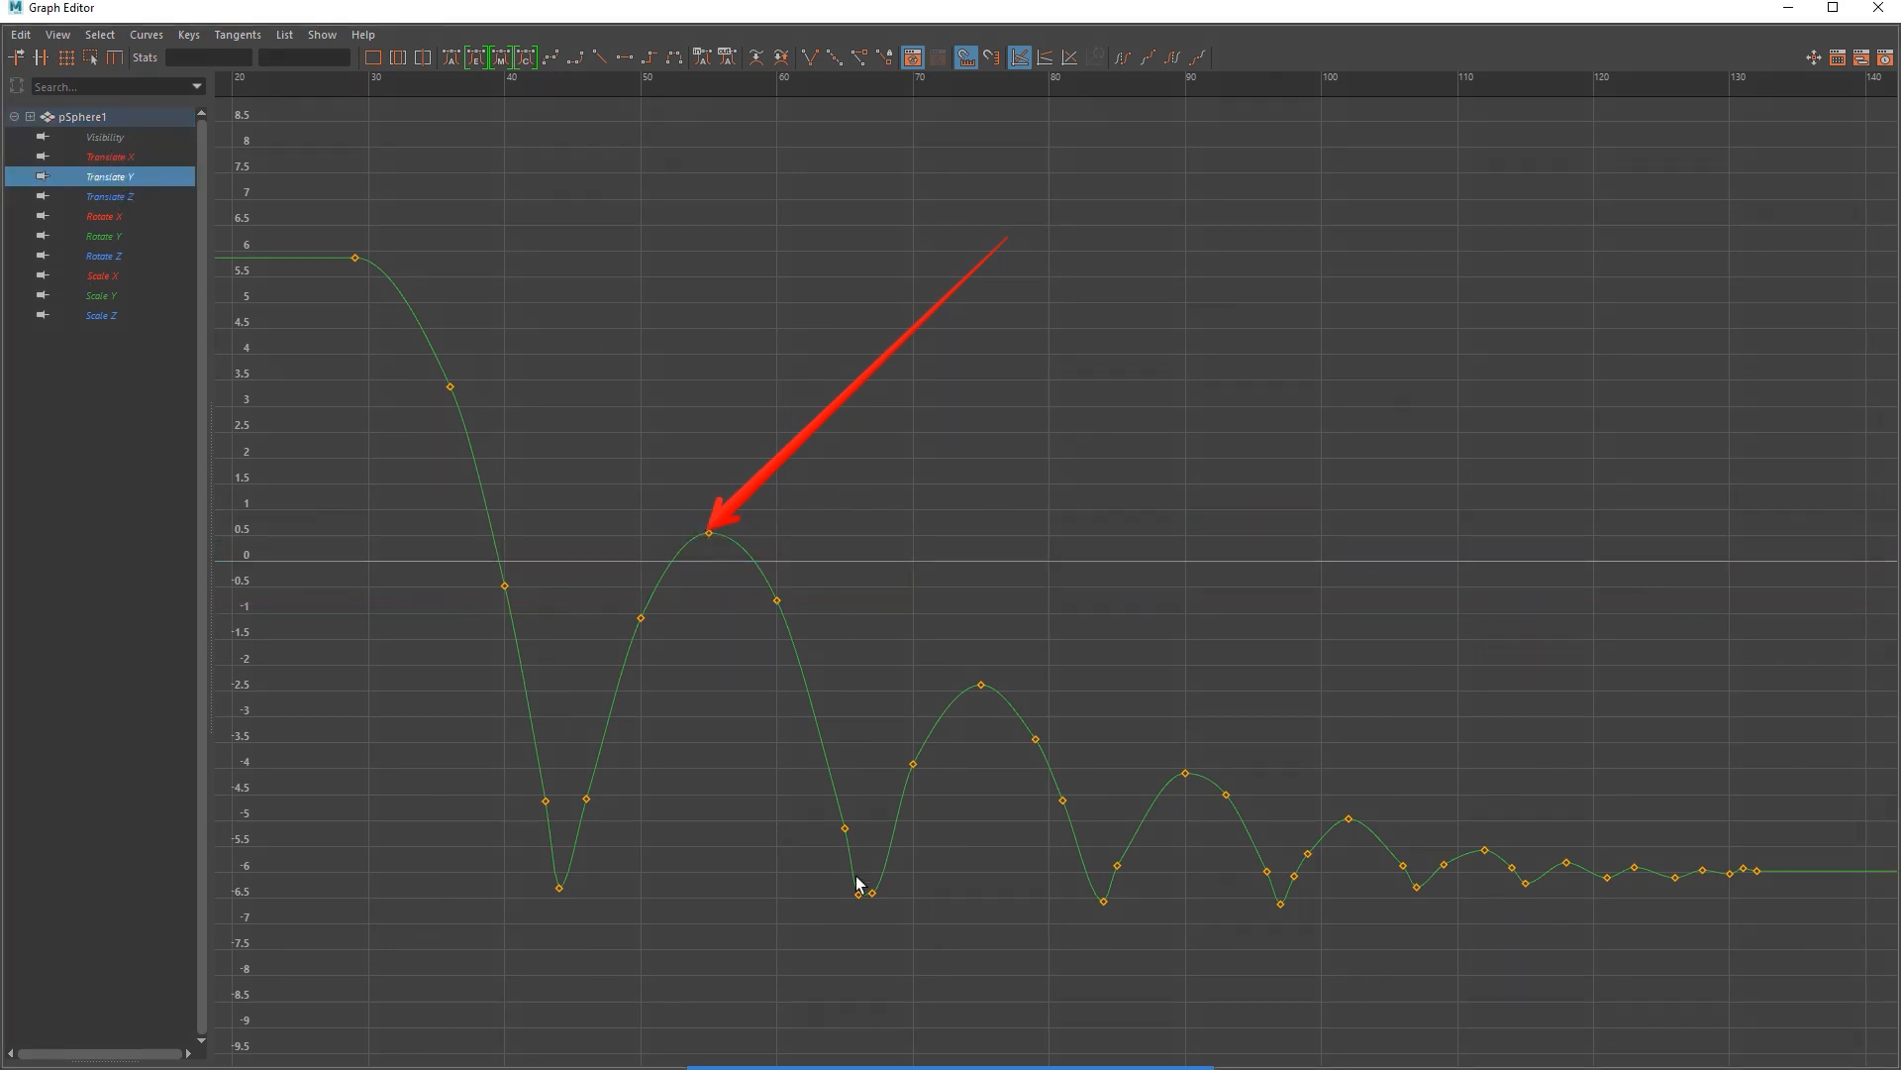
Examine the ground-contact keys and bounce arcs on the Translate Y curve, then close the Graph Editor
mouse_move(1038, 1060)
left_click(1028, 1025)
mouse_move(1040, 941)
left_mouse_down()
mouse_move(868, 895)
mouse_move(977, 676)
mouse_move(1110, 906)
left_mouse_up()
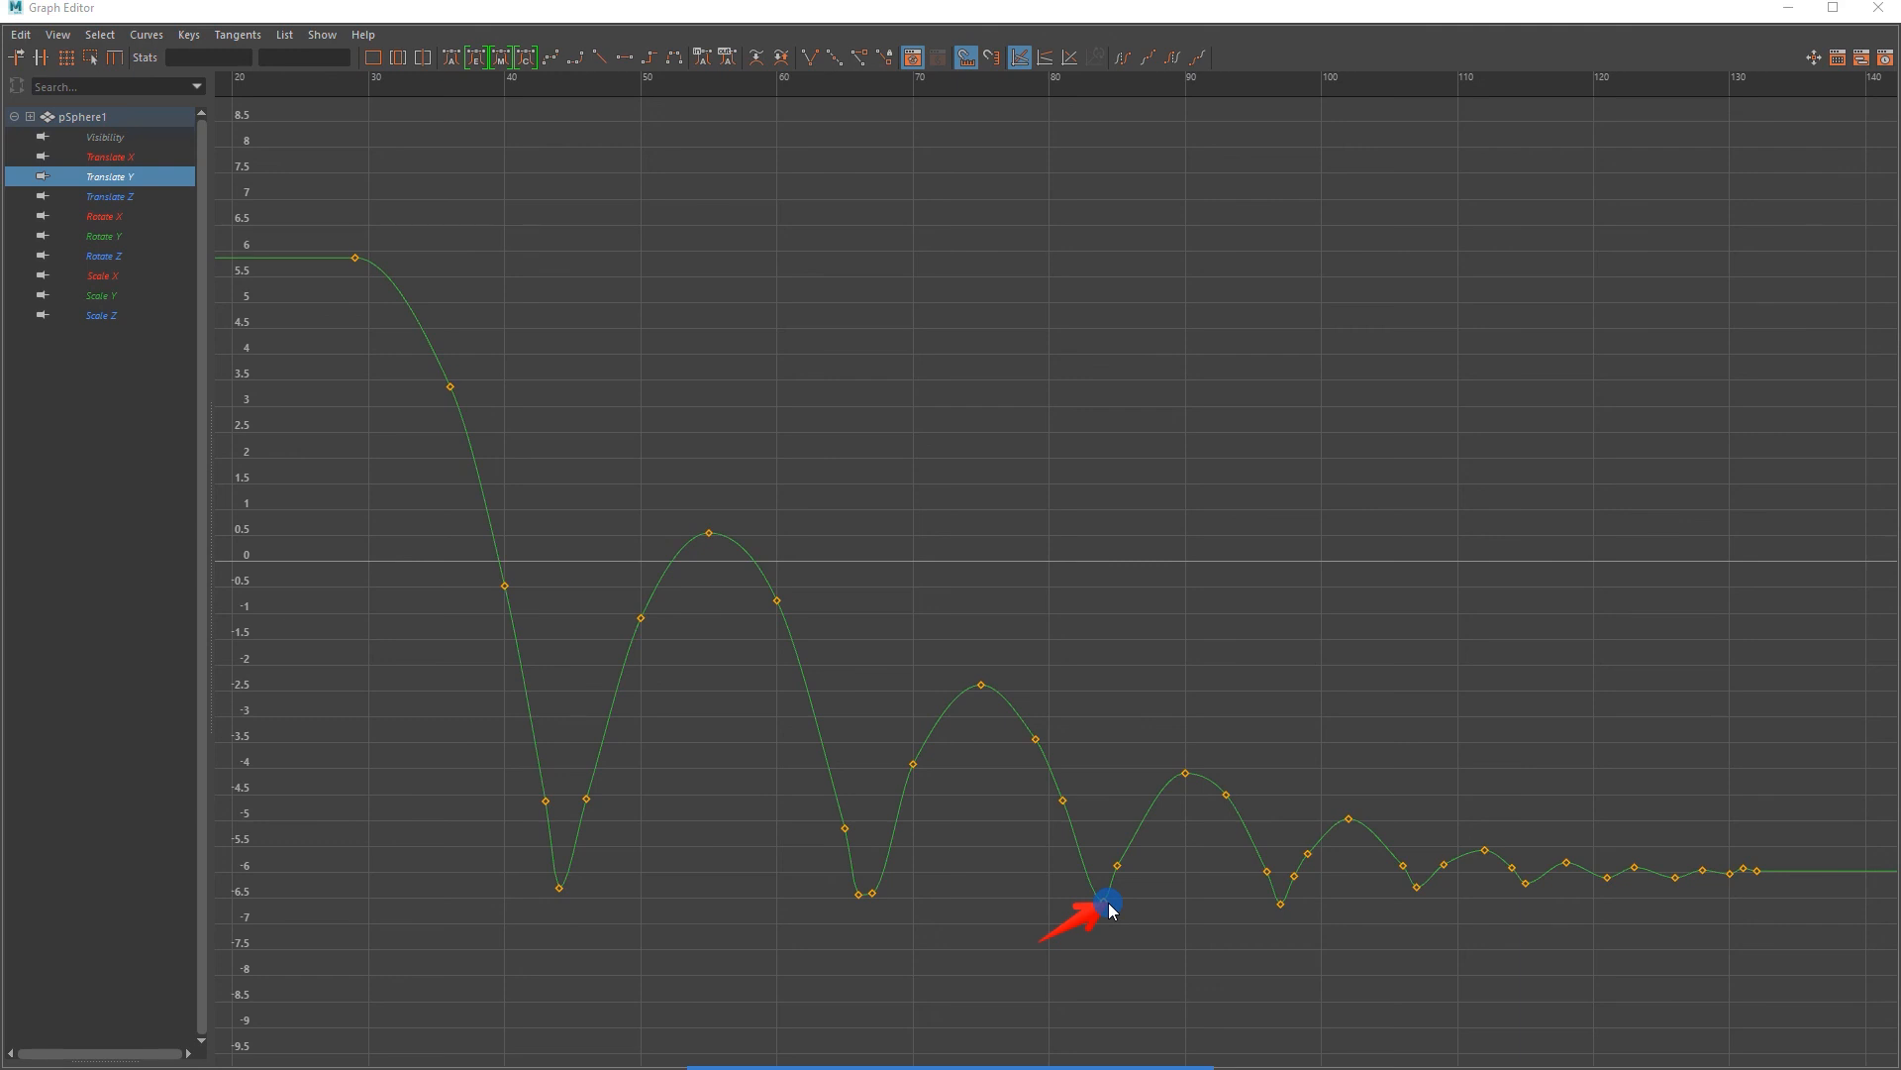
mouse_move(1110, 908)
left_mouse_down()
mouse_move(705, 870)
mouse_move(633, 620)
mouse_move(595, 818)
mouse_move(544, 802)
mouse_move(515, 598)
mouse_move(704, 666)
mouse_move(769, 620)
mouse_move(773, 703)
mouse_move(823, 793)
mouse_move(661, 695)
mouse_move(774, 671)
mouse_move(859, 611)
left_mouse_up()
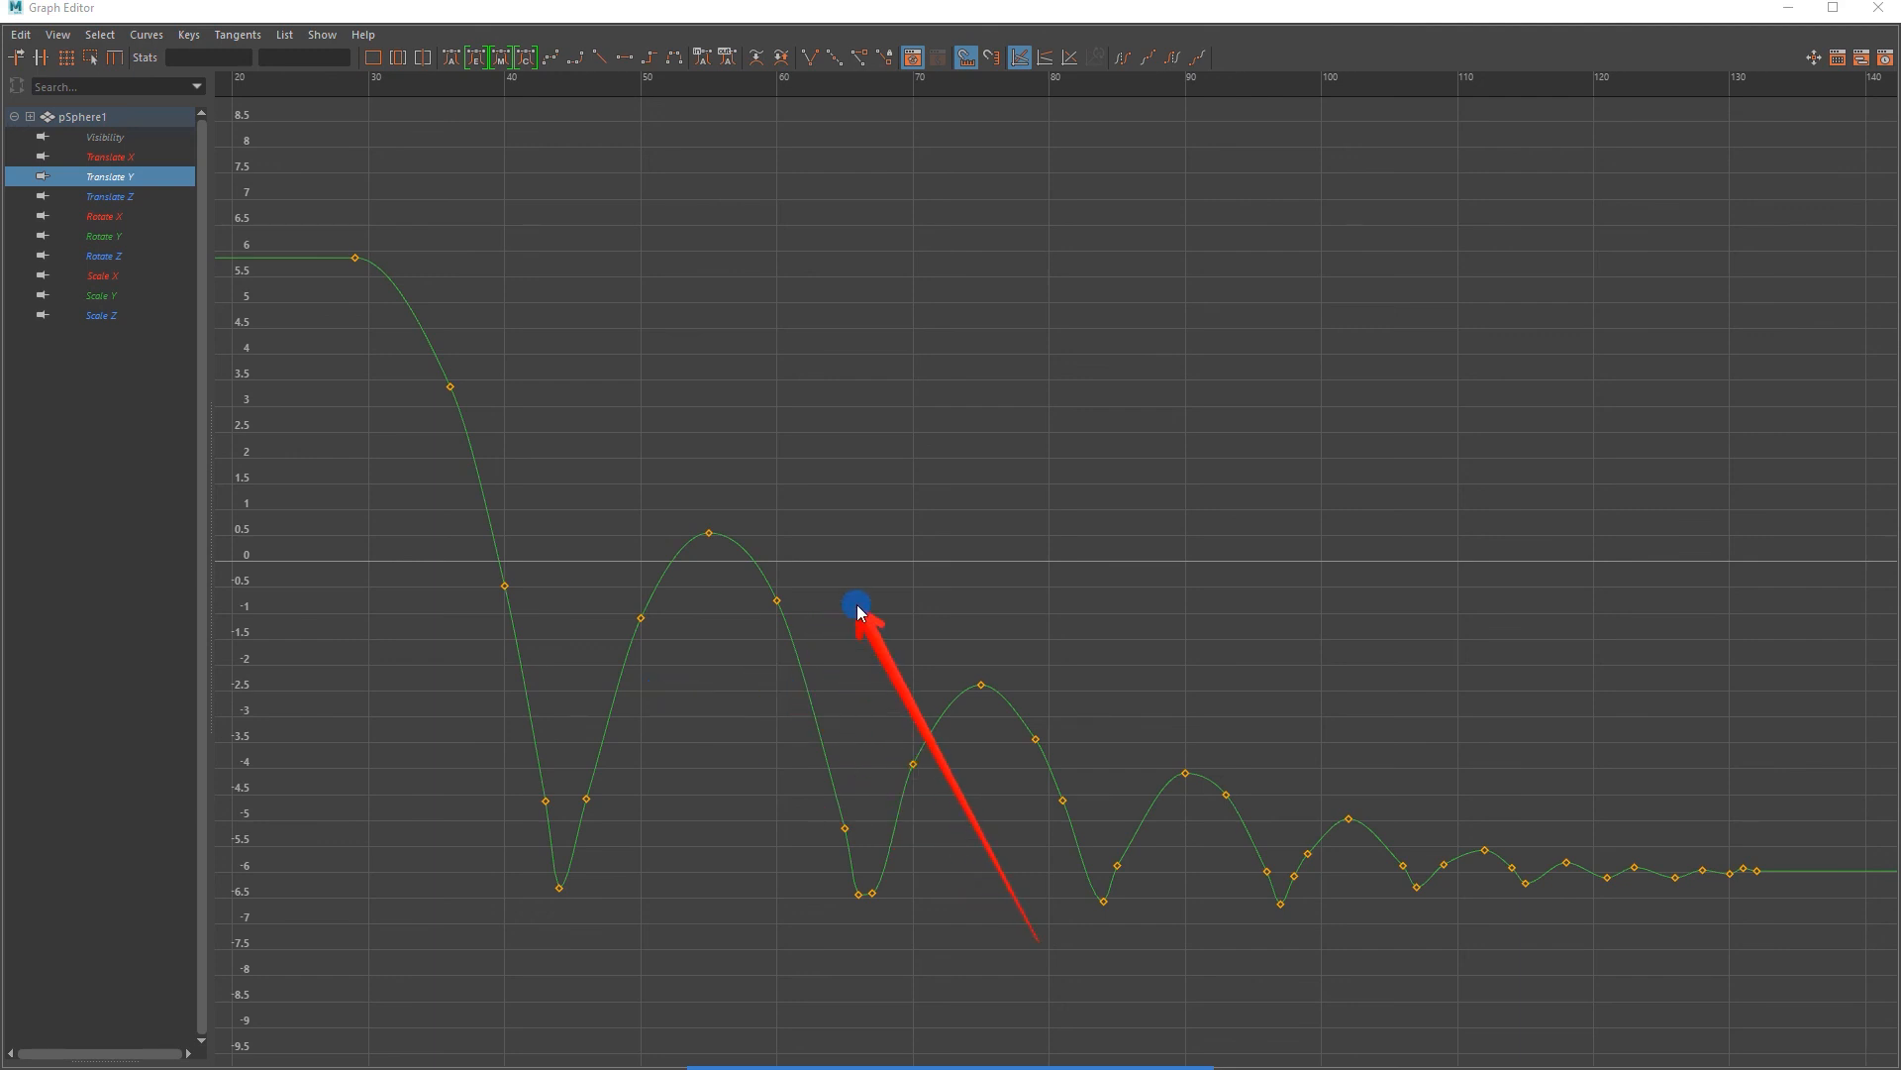
left_click_drag(858, 606, 912, 594)
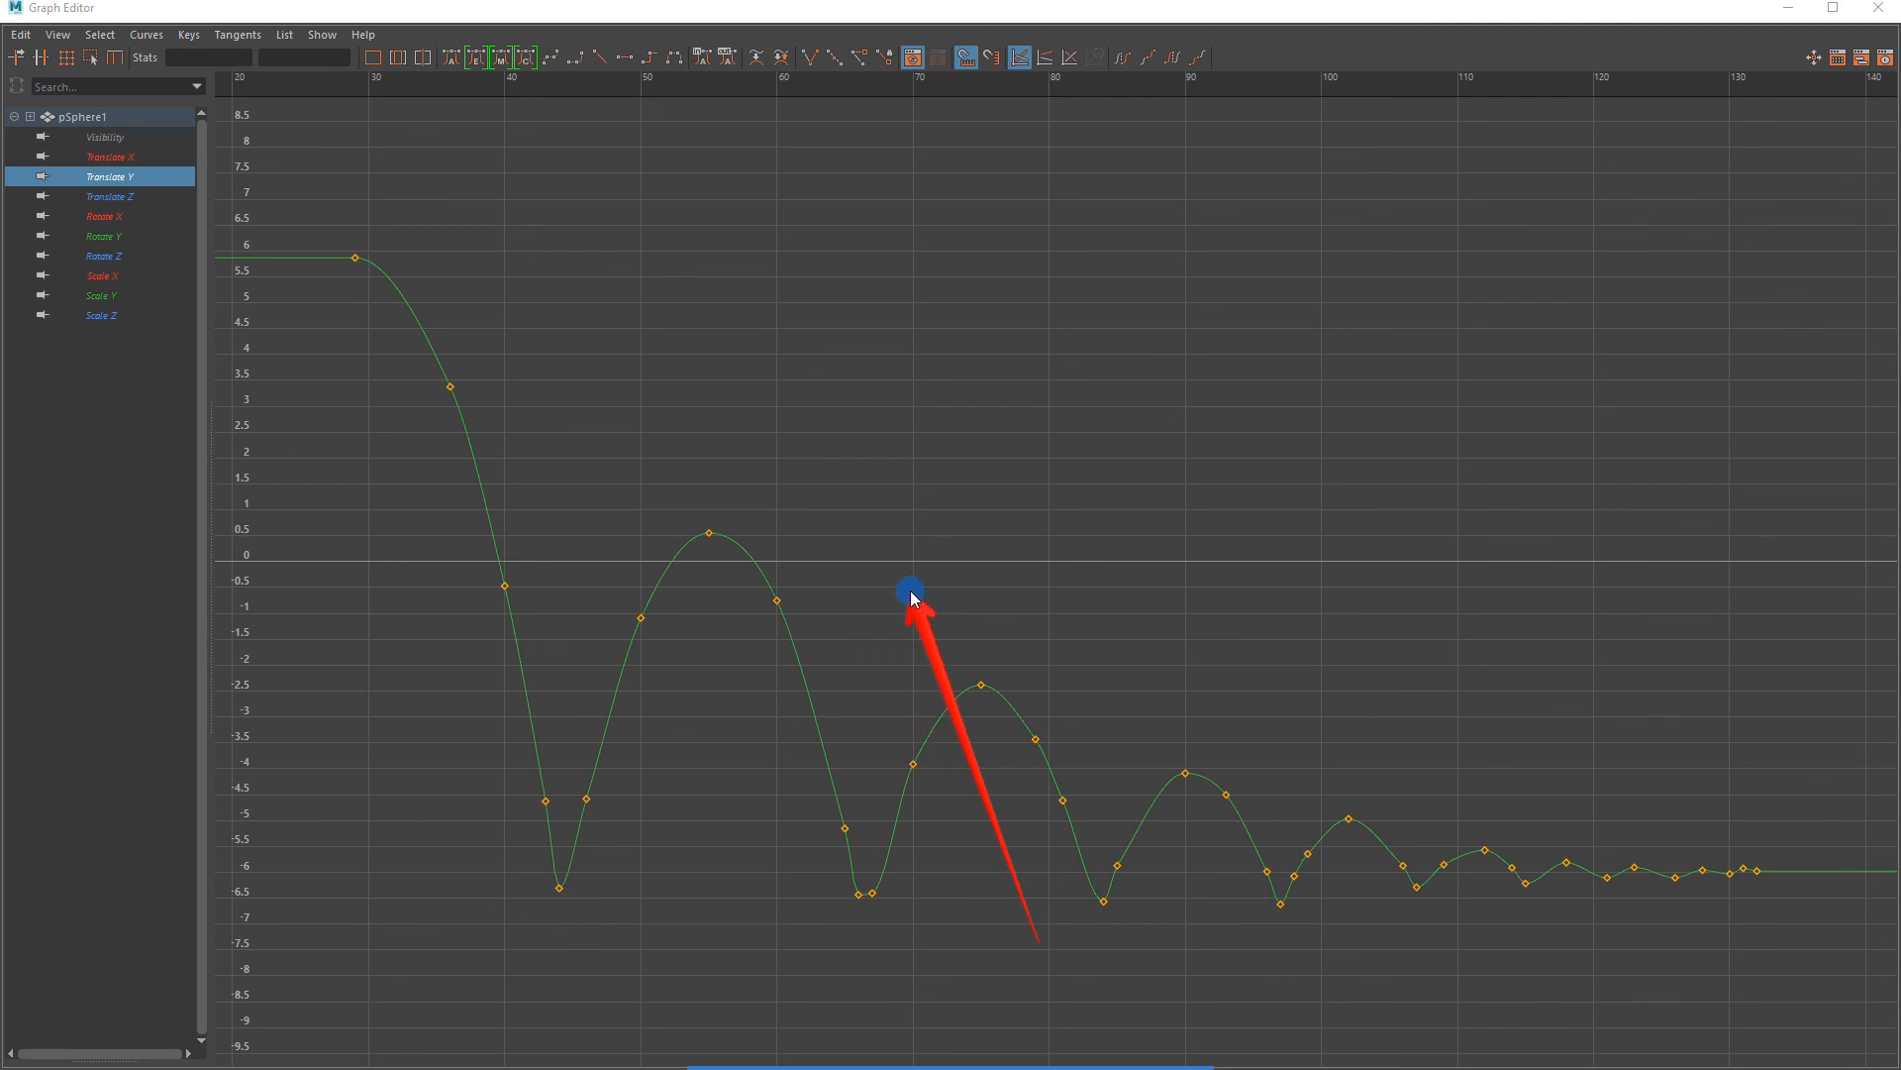
left_click(1878, 8)
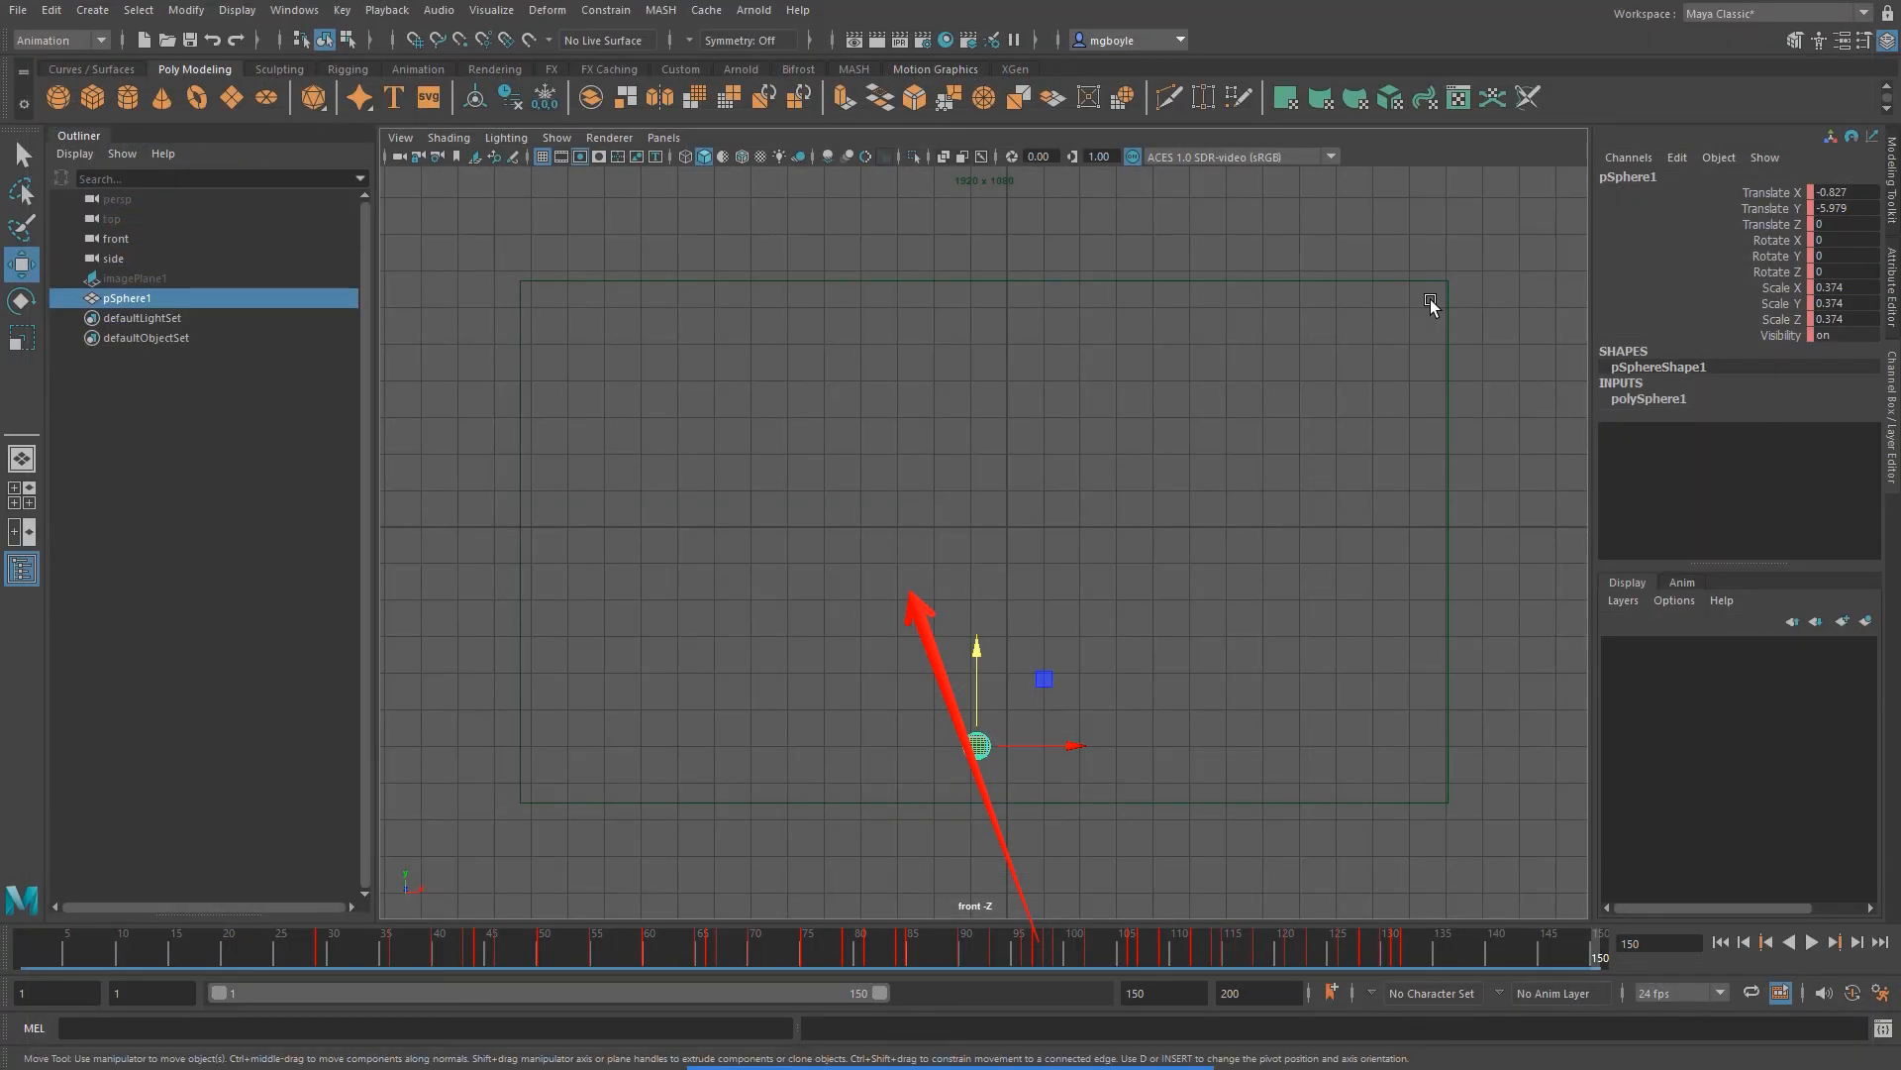